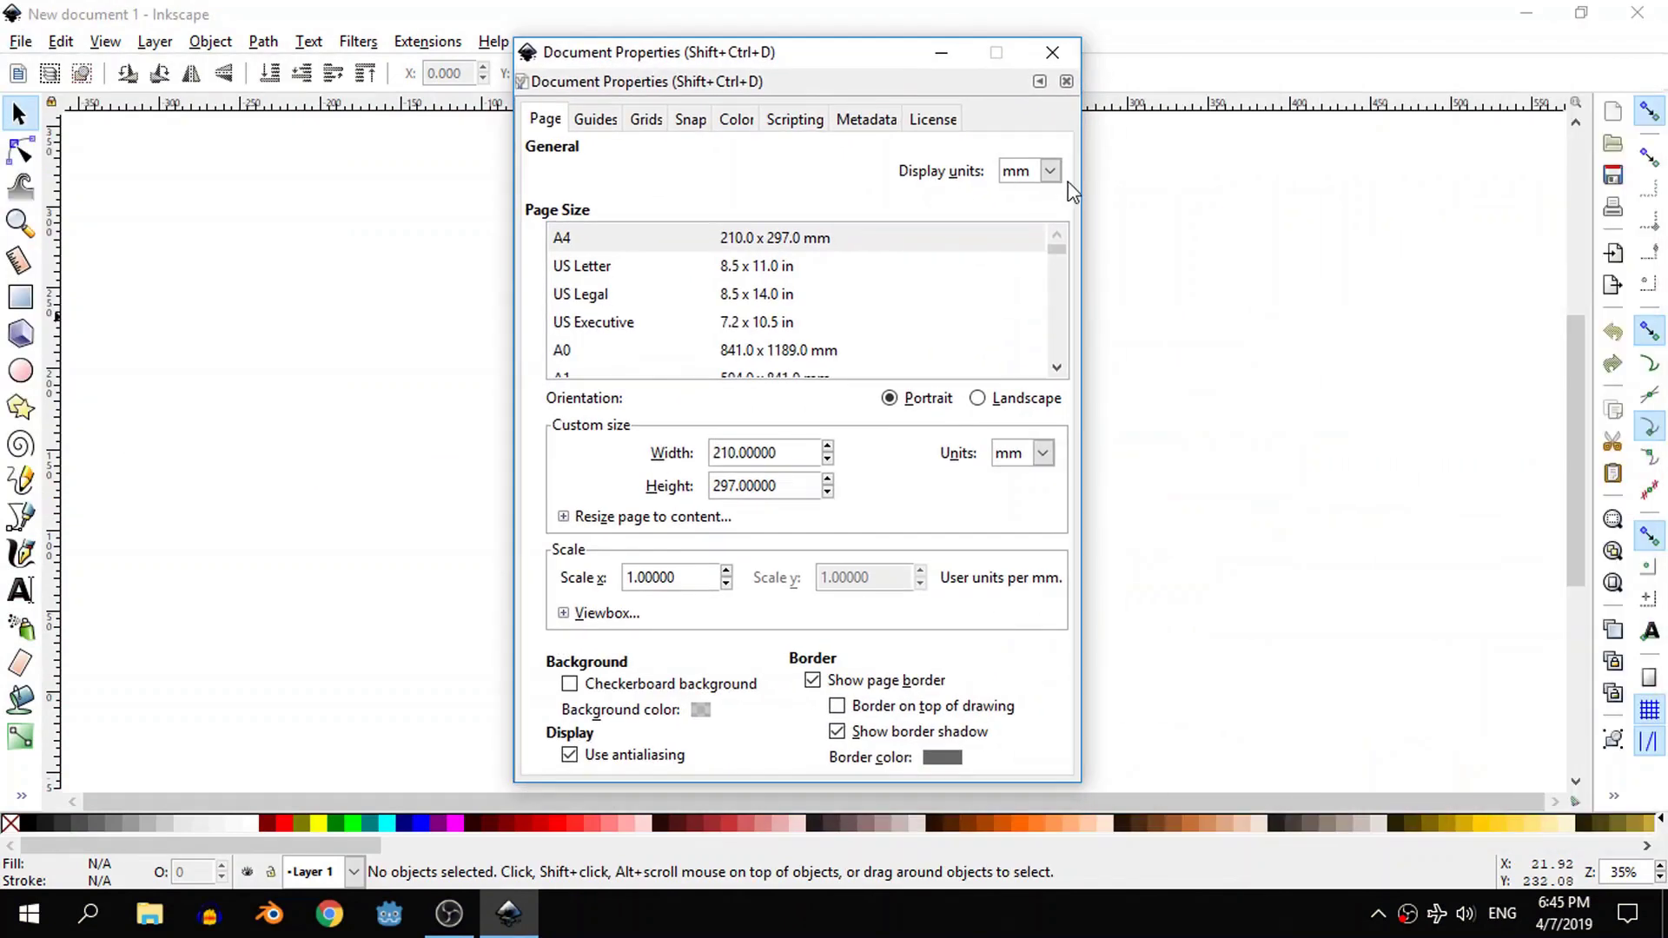
- Set the document's display units to px and turn off the page border
{"action": "left_click", "coordinate": [1050, 171]}
{"action": "left_click", "coordinate": [1018, 342]}
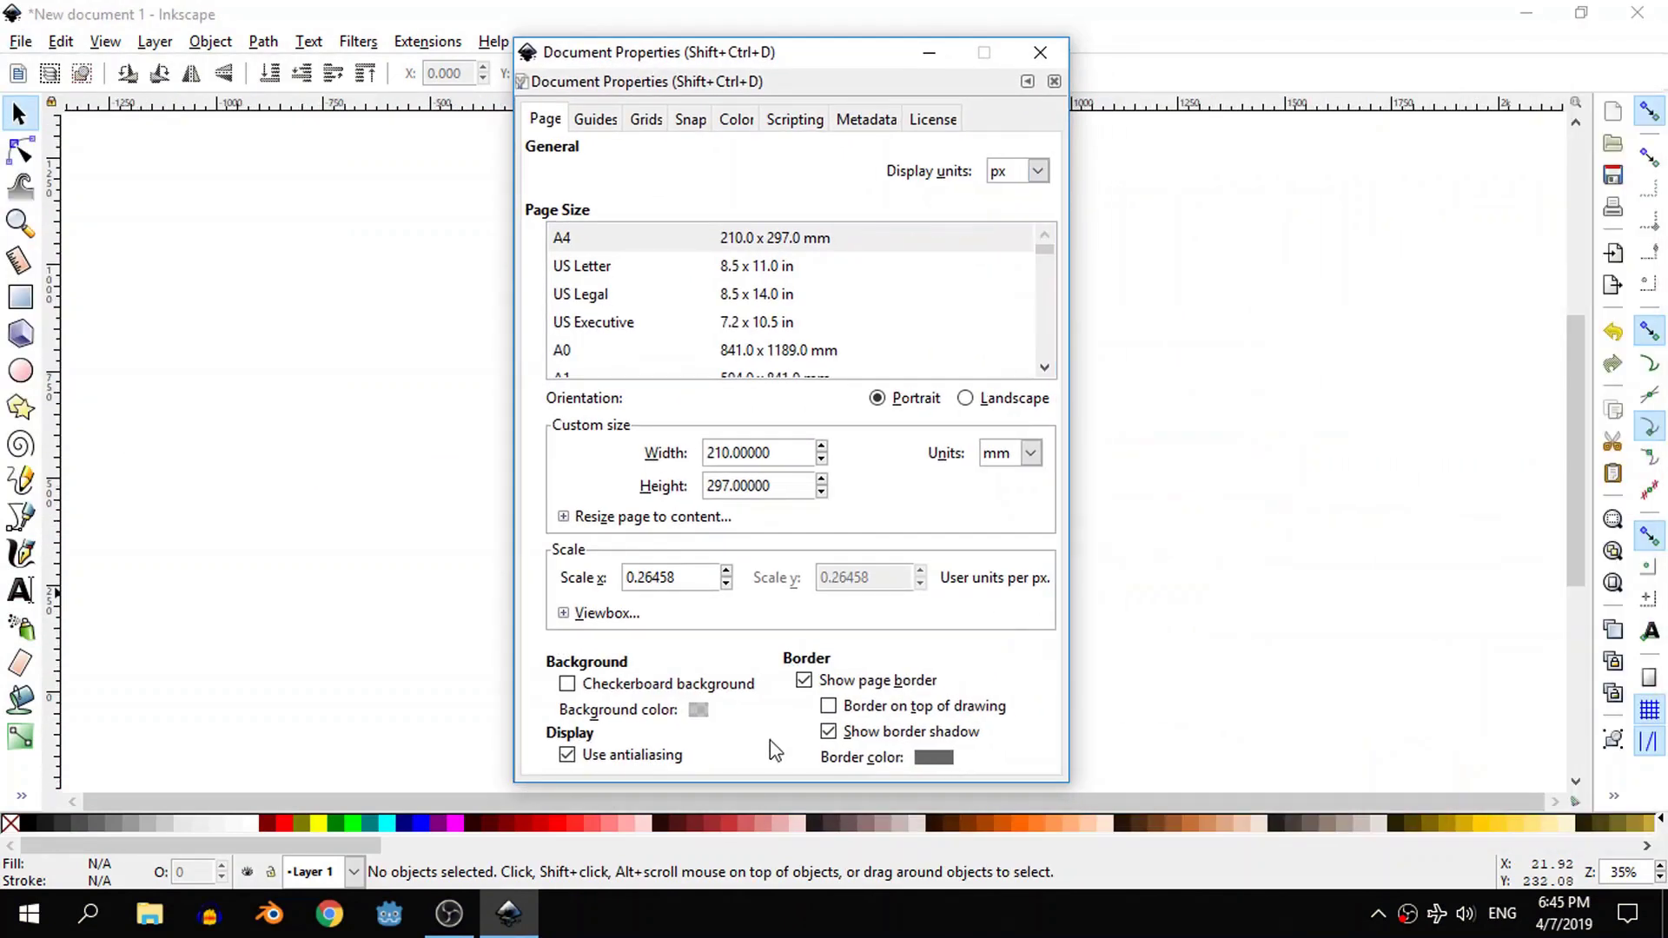
{"action": "left_click", "coordinate": [803, 680]}
{"action": "left_click", "coordinate": [1043, 57]}
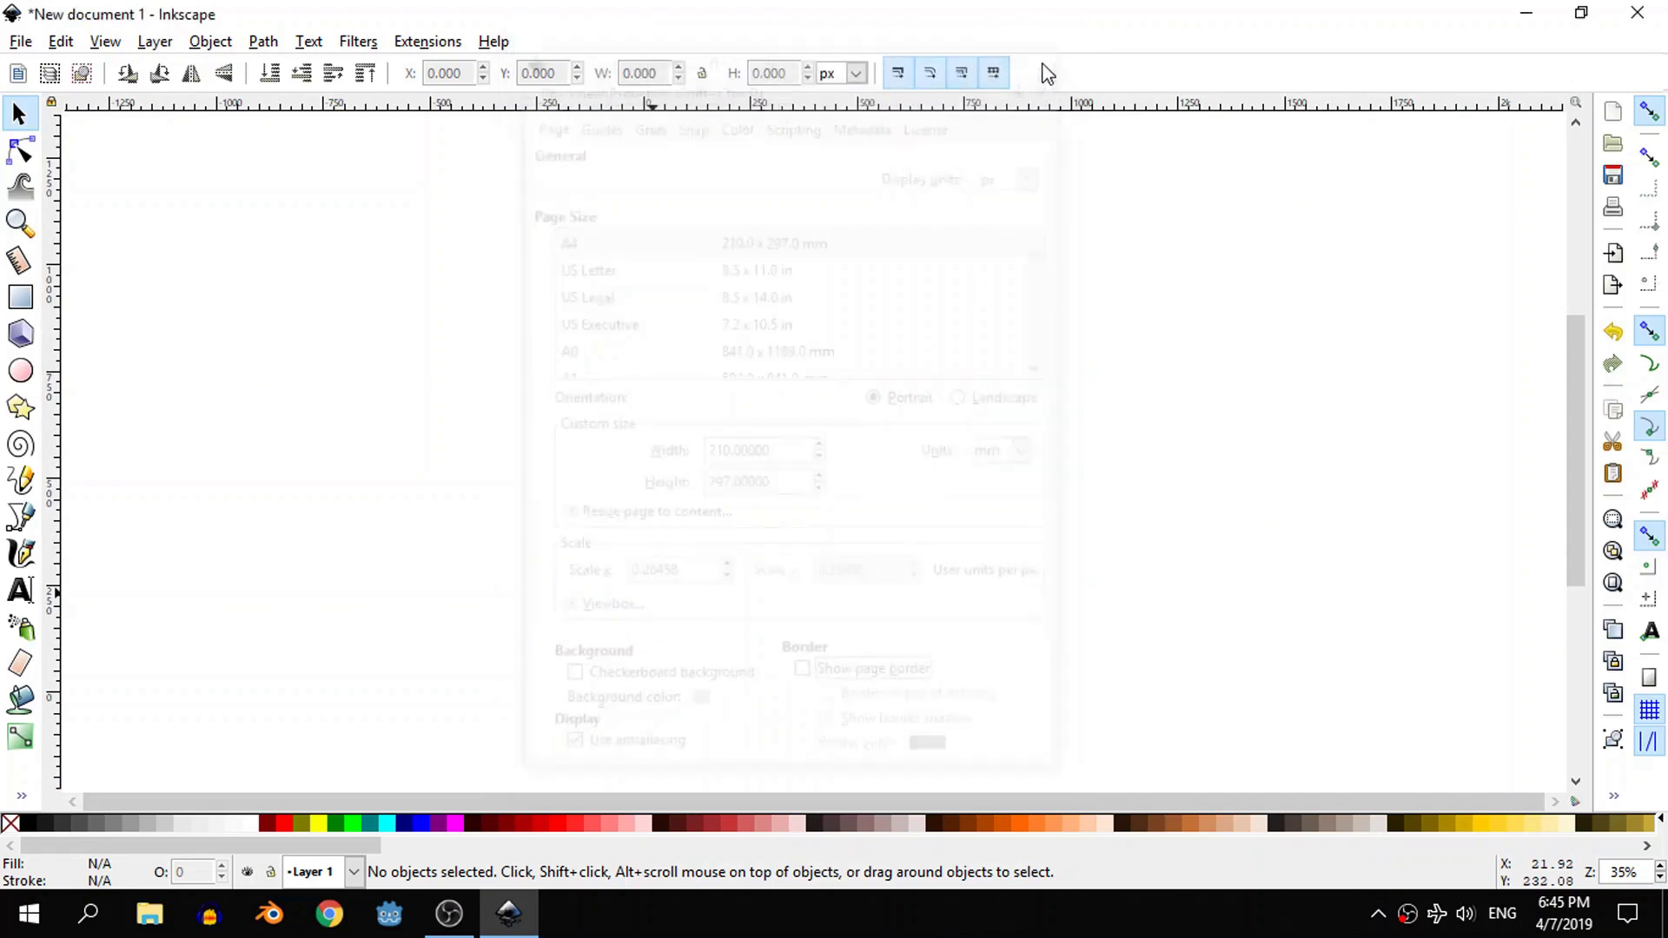
- Draw a rectangle on the canvas and set its size to 1280 px wide by 720 px high
{"action": "left_click", "coordinate": [21, 296]}
{"action": "left_click_drag", "start_coordinate": [426, 269], "coordinate": [1041, 581]}
{"action": "left_click", "coordinate": [31, 115]}
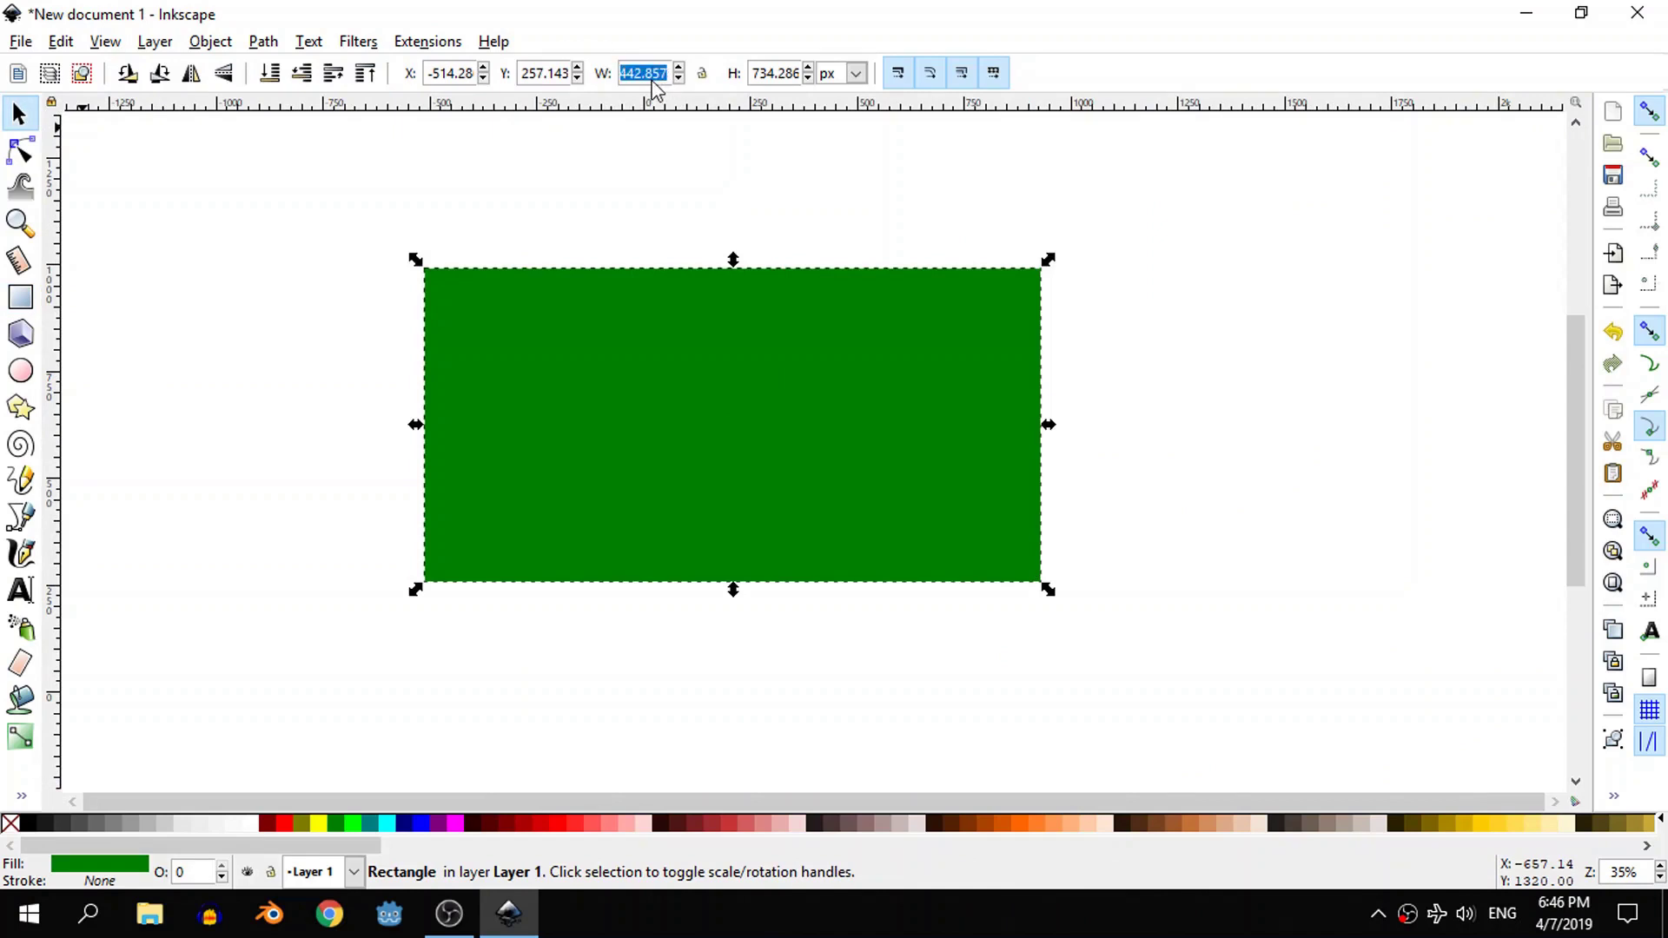
{"action": "type", "text": "1280"}
{"action": "key", "text": "Tab"}
{"action": "type", "text": "7"}
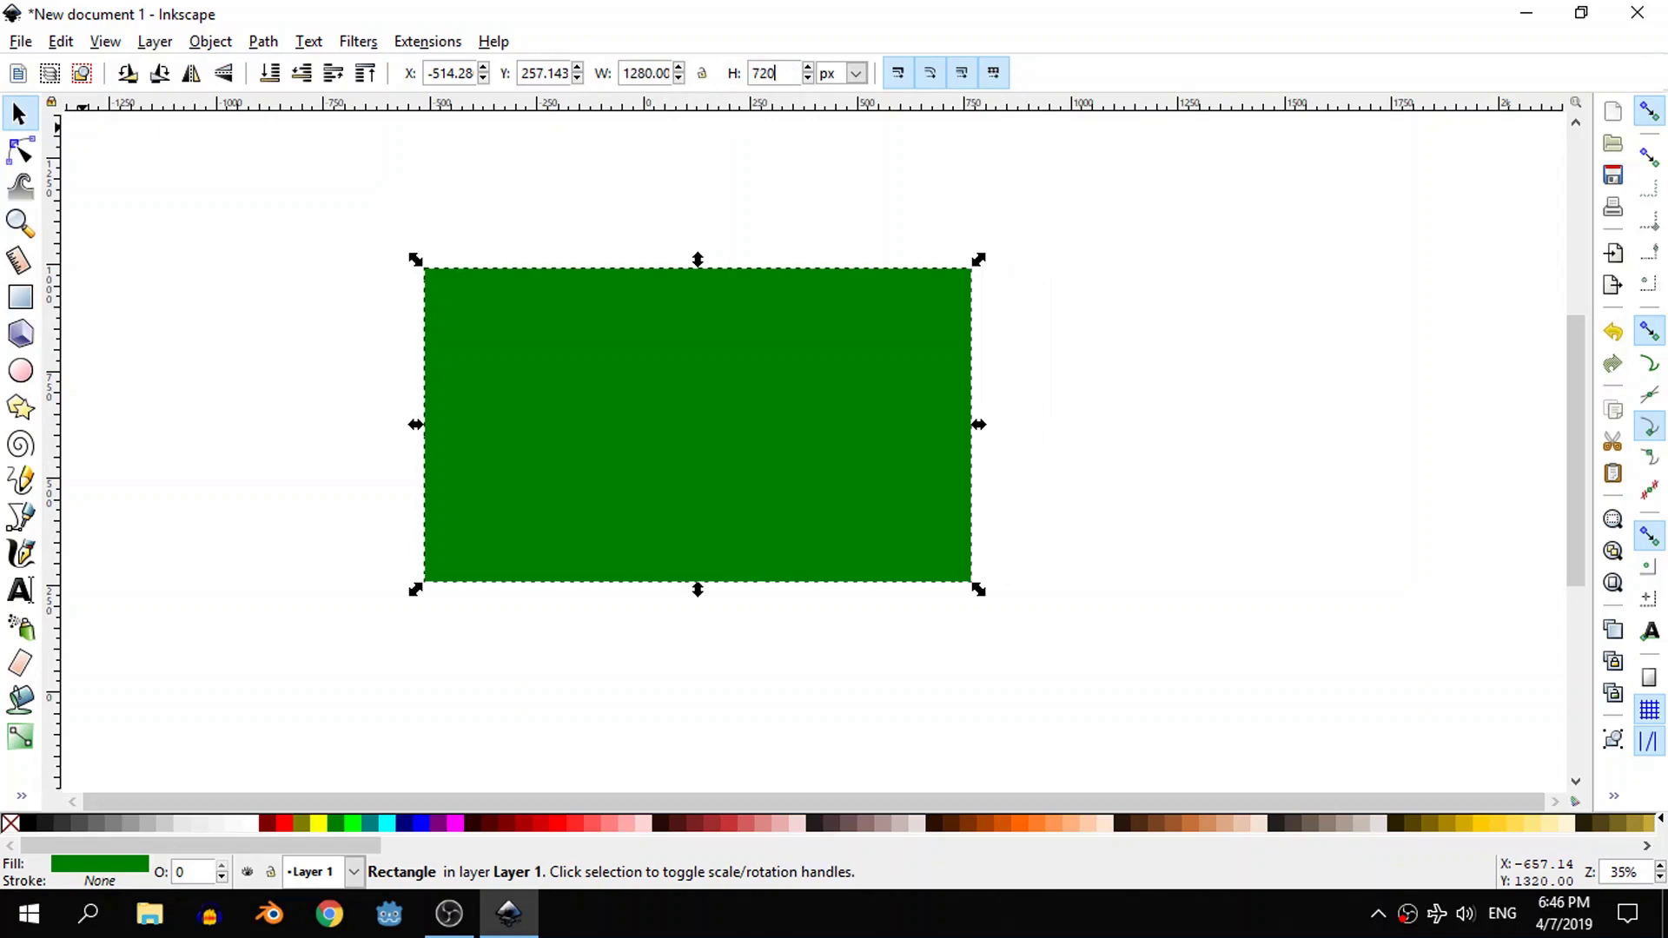
{"action": "key", "text": "Return"}
{"action": "left_click", "coordinate": [1074, 336]}
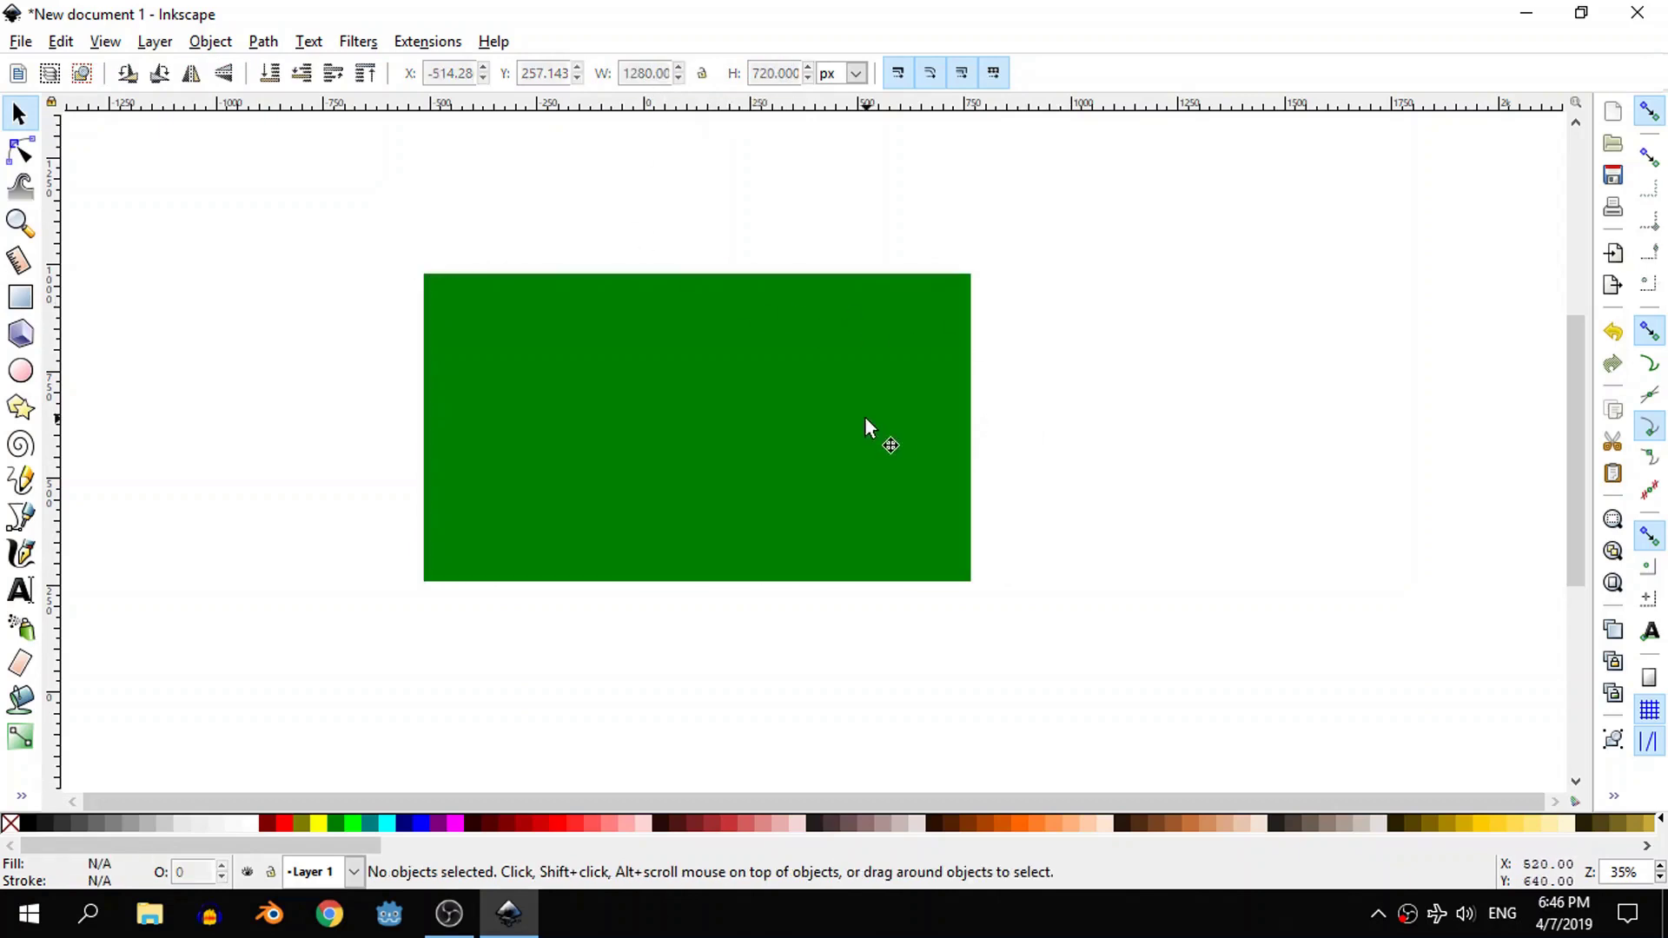
- Show the fill and stroke settings and change the rectangle's flat fill to a bright light cyan
{"action": "scroll", "coordinate": [862, 420], "scroll_direction": "up", "scroll_amount": 1}
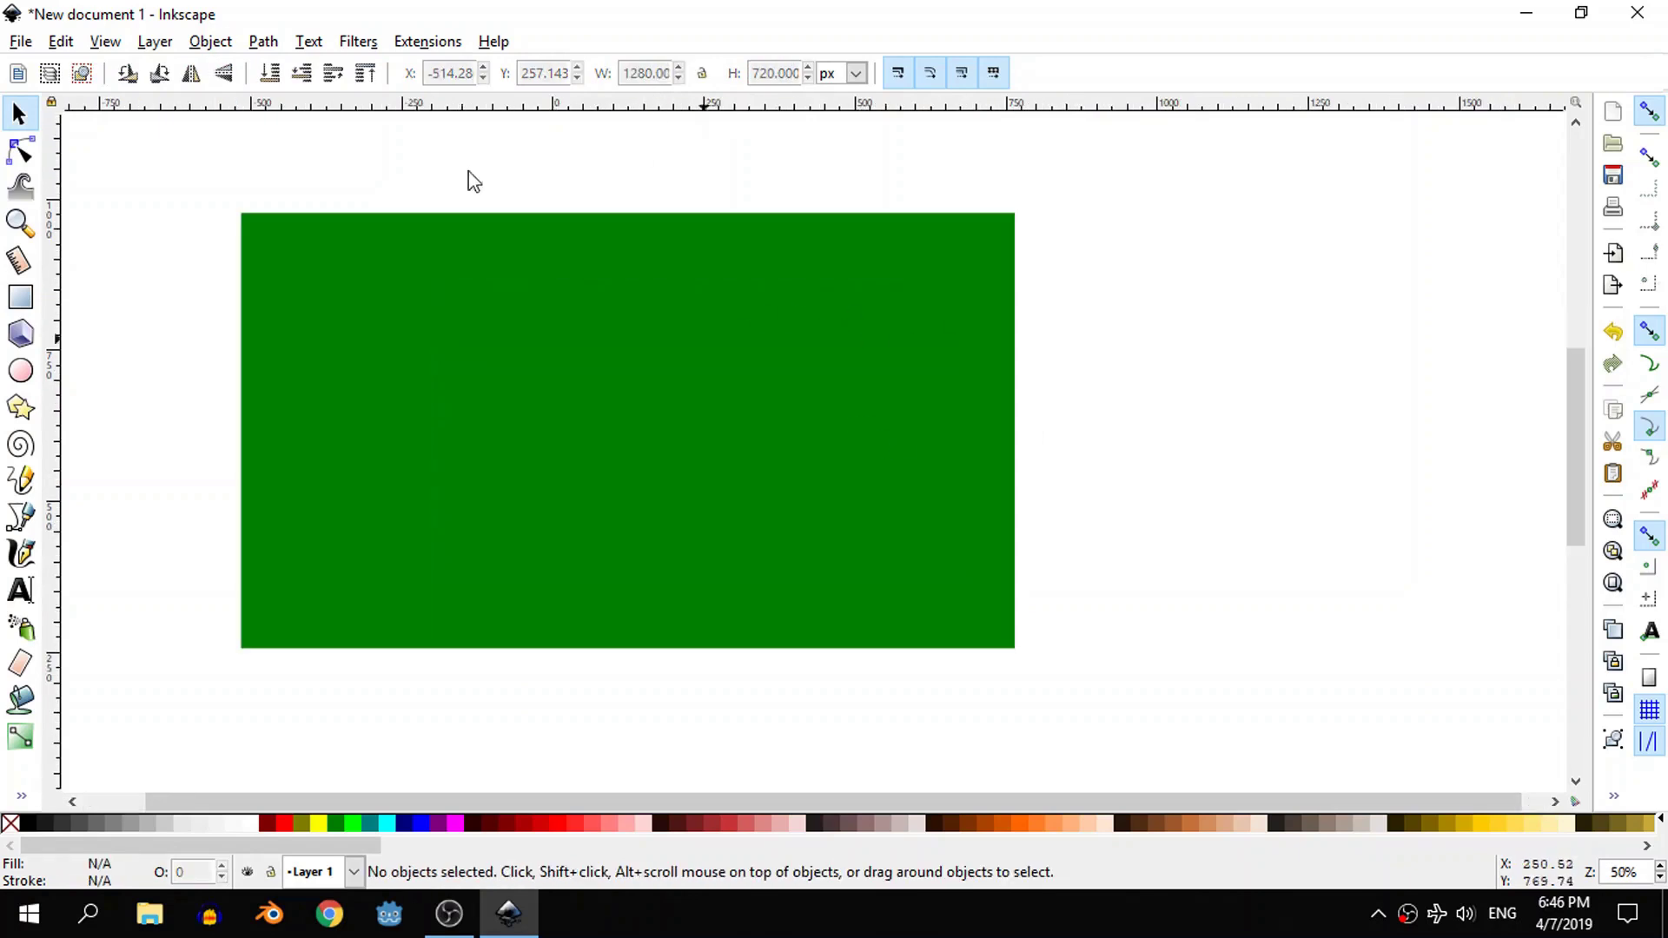
{"action": "left_click", "coordinate": [208, 44]}
{"action": "left_click", "coordinate": [288, 130]}
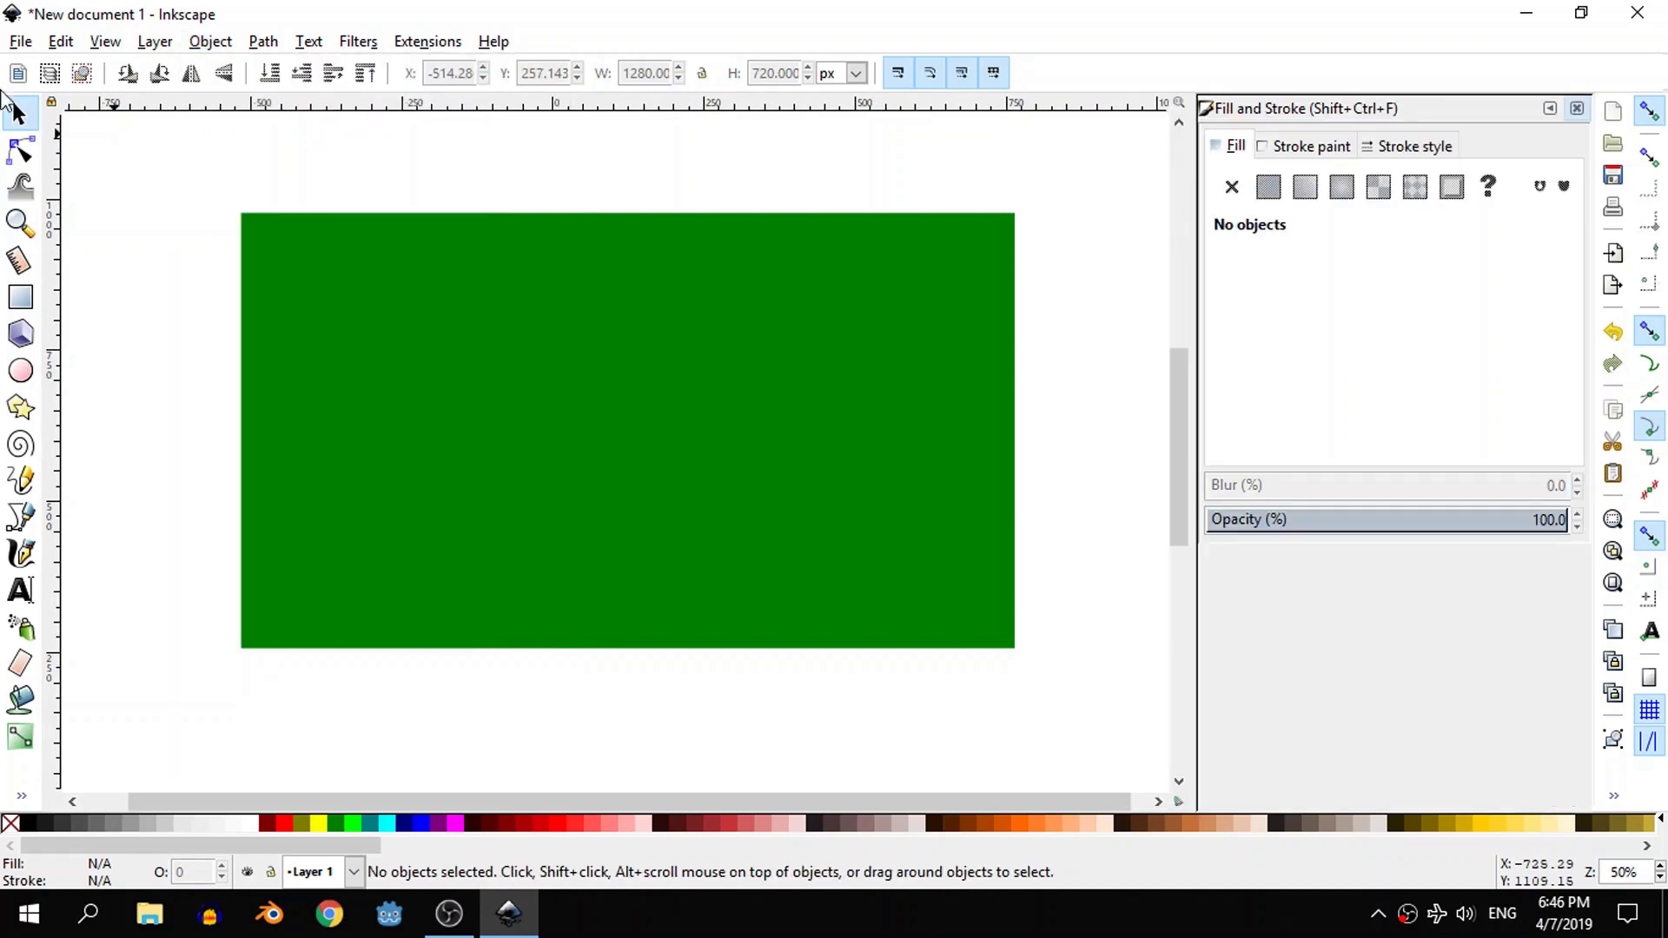
{"action": "left_click", "coordinate": [926, 528]}
{"action": "left_click", "coordinate": [1343, 344]}
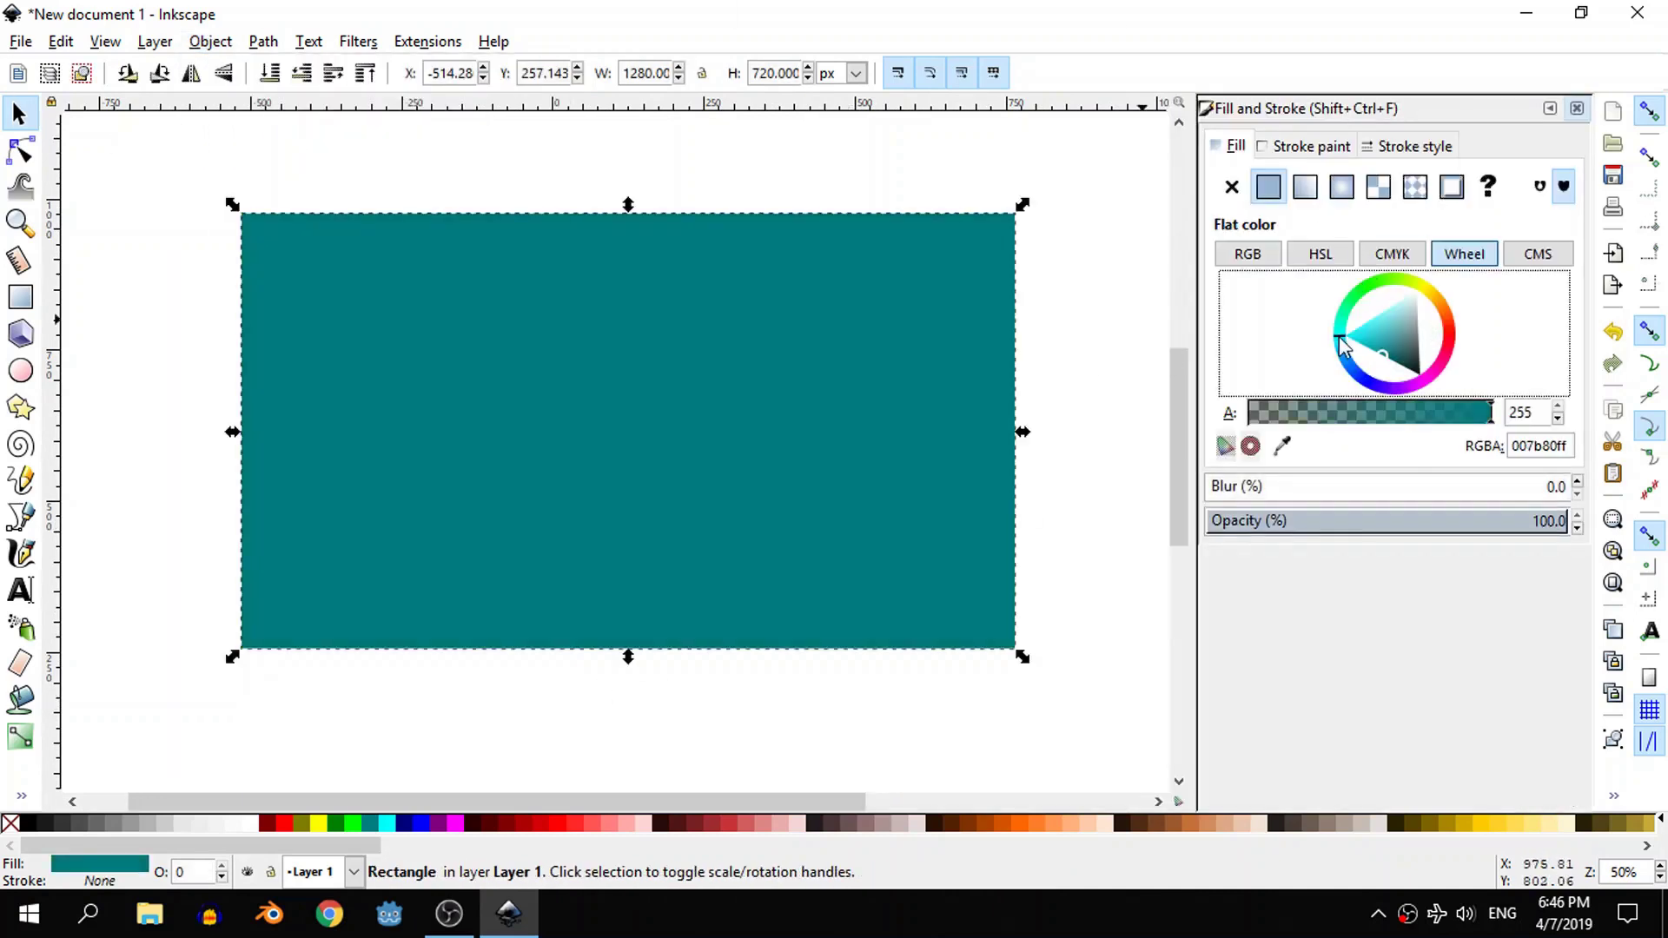
{"action": "left_click_drag", "start_coordinate": [1381, 322], "coordinate": [1371, 324]}
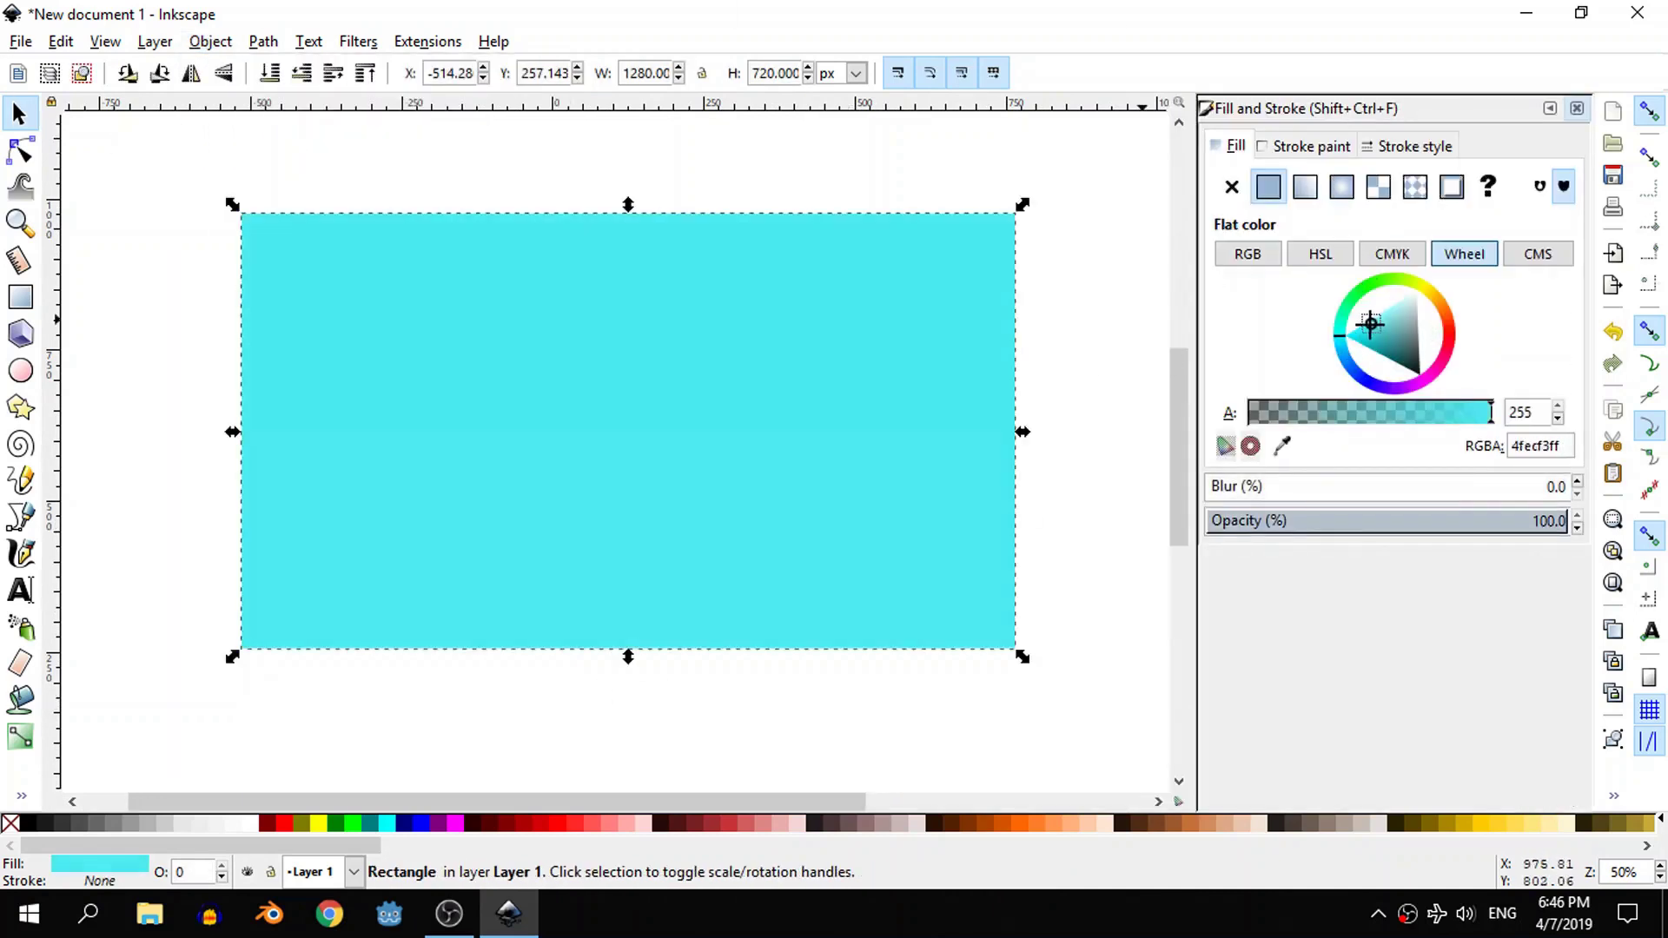
- Give the rectangle a linear gradient fill running vertically from its upper edge to its lower edge
{"action": "left_click", "coordinate": [1305, 186]}
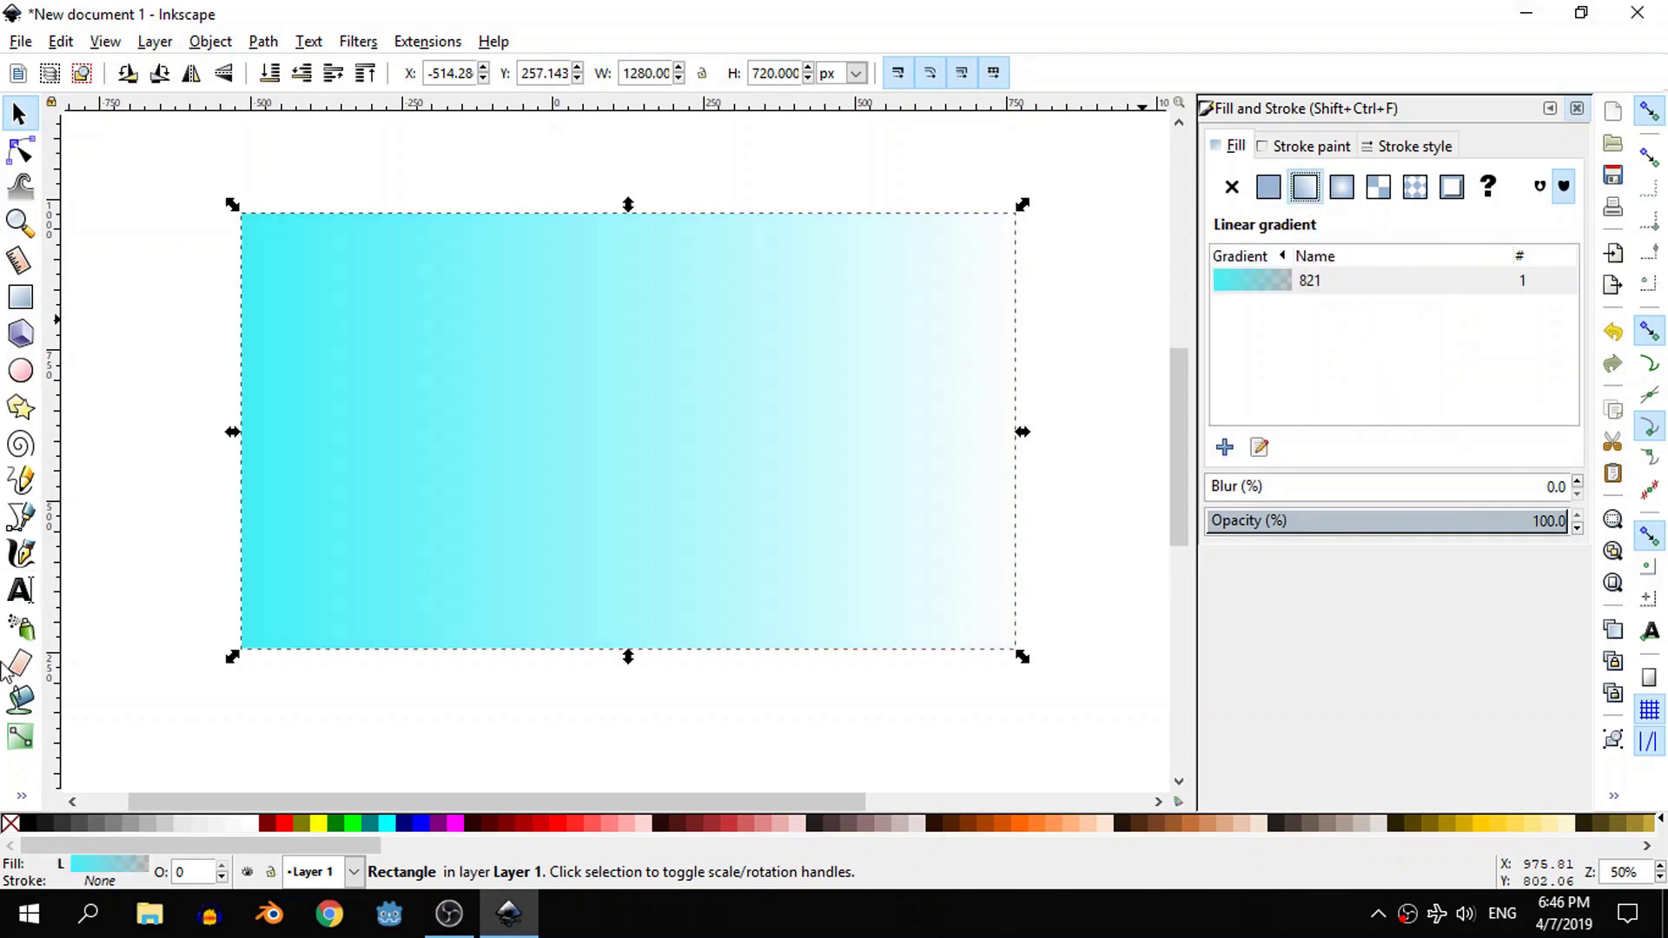
{"action": "left_click", "coordinate": [29, 744]}
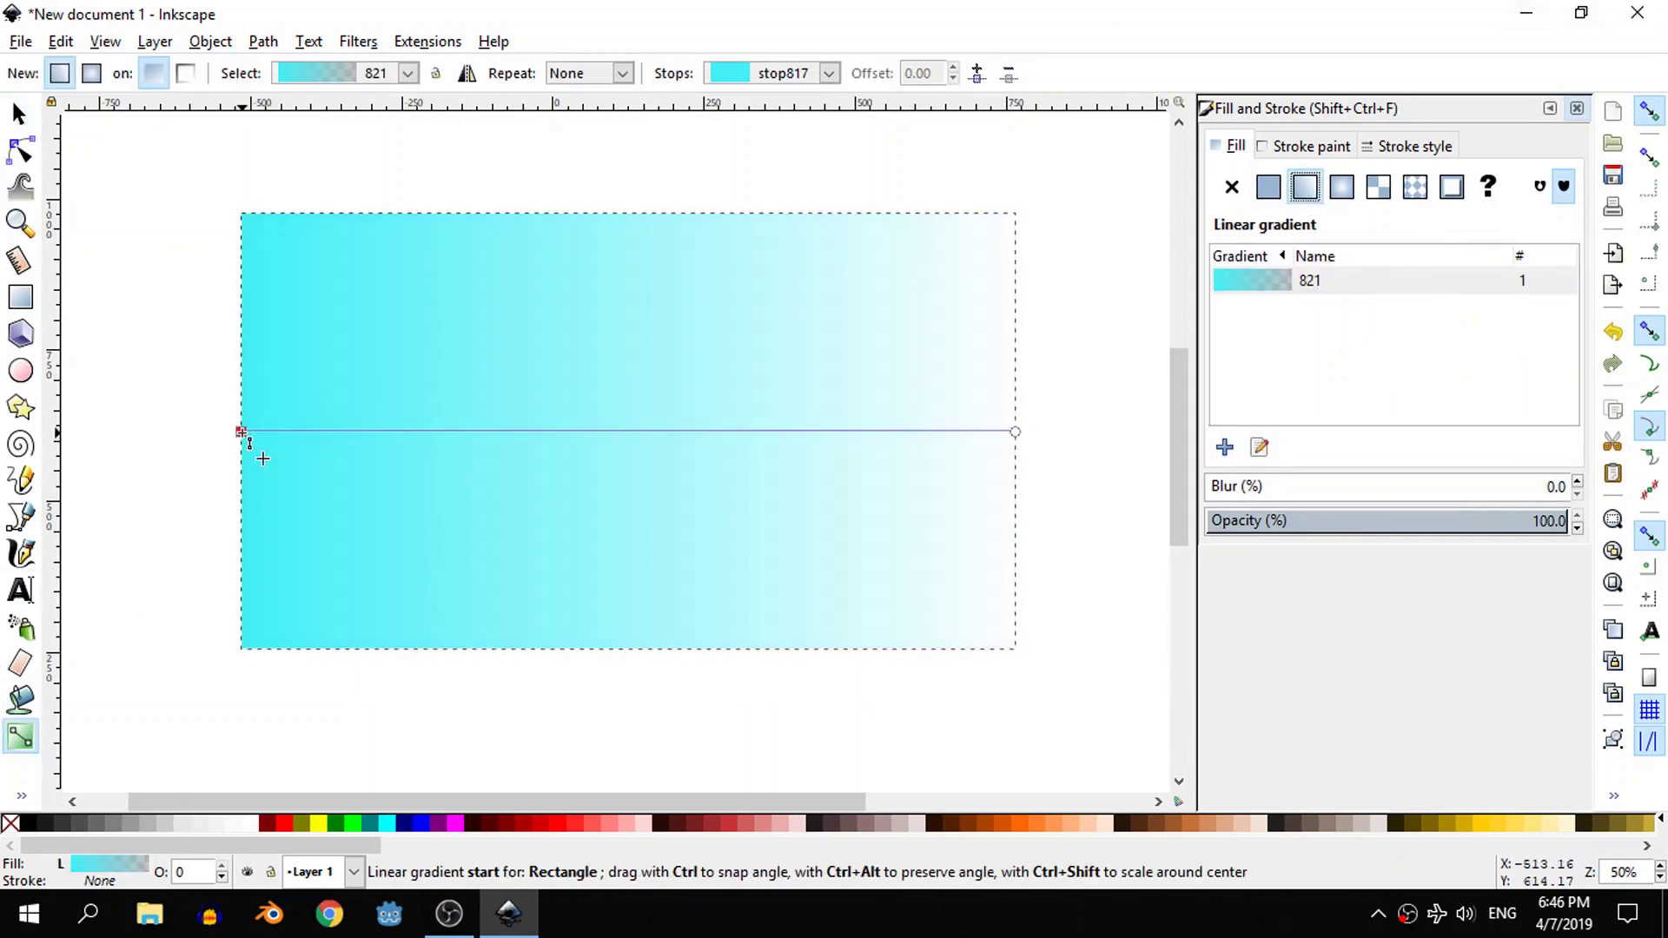
{"action": "left_click_drag", "start_coordinate": [240, 432], "coordinate": [611, 215]}
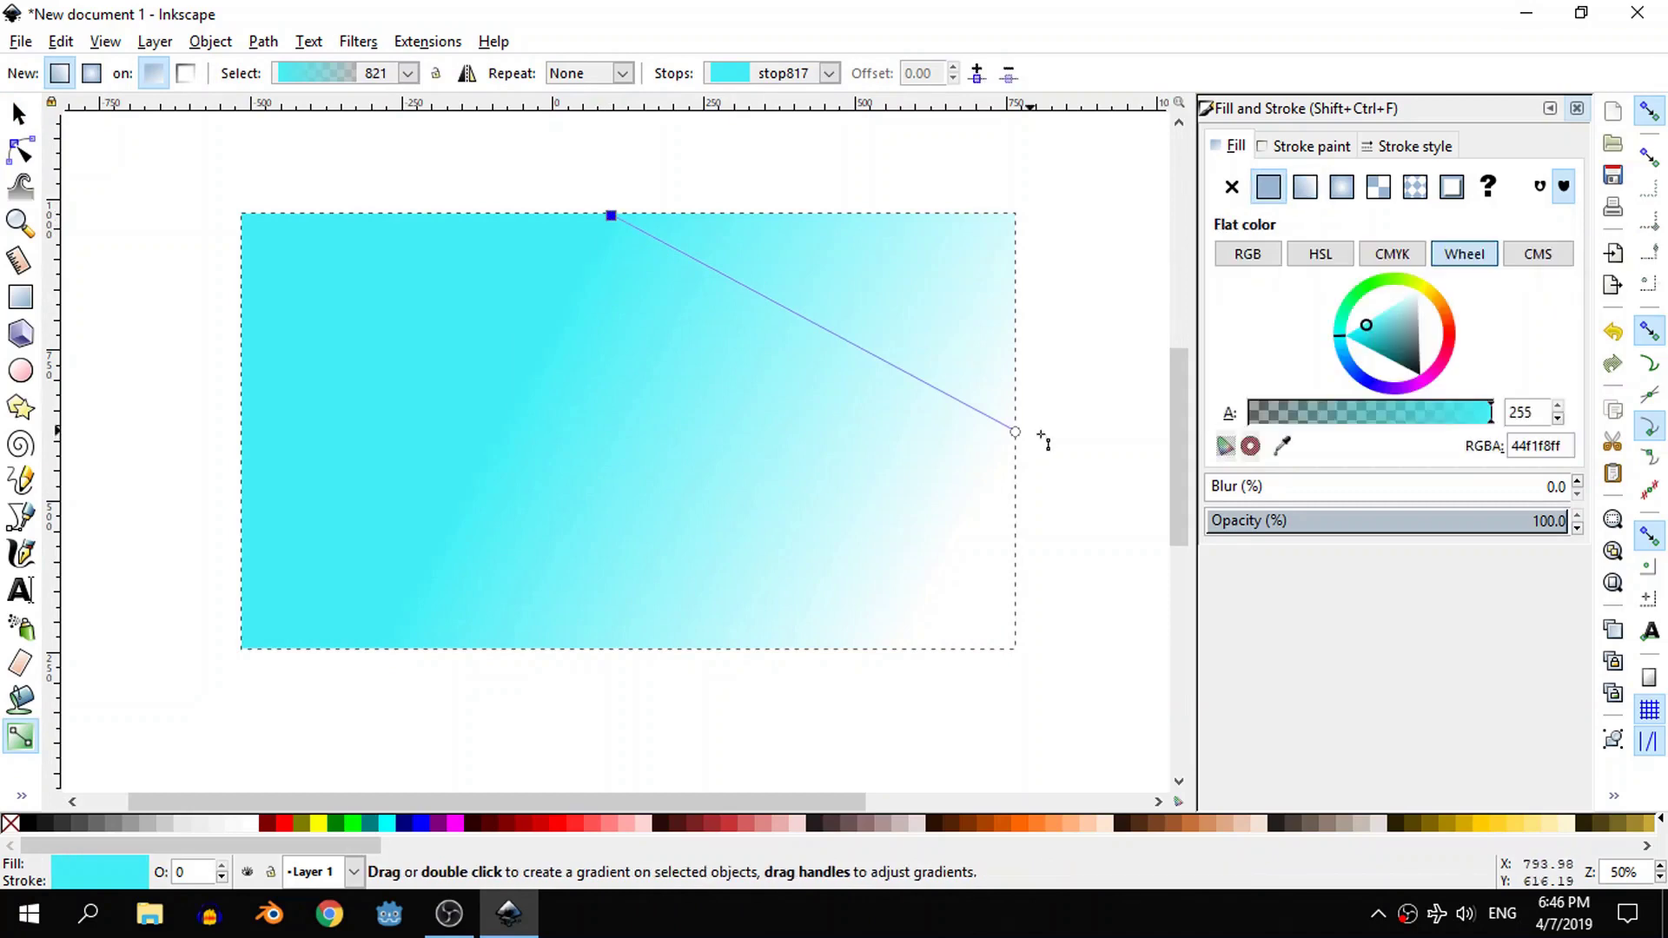
{"action": "left_click_drag", "start_coordinate": [1015, 432], "coordinate": [618, 663]}
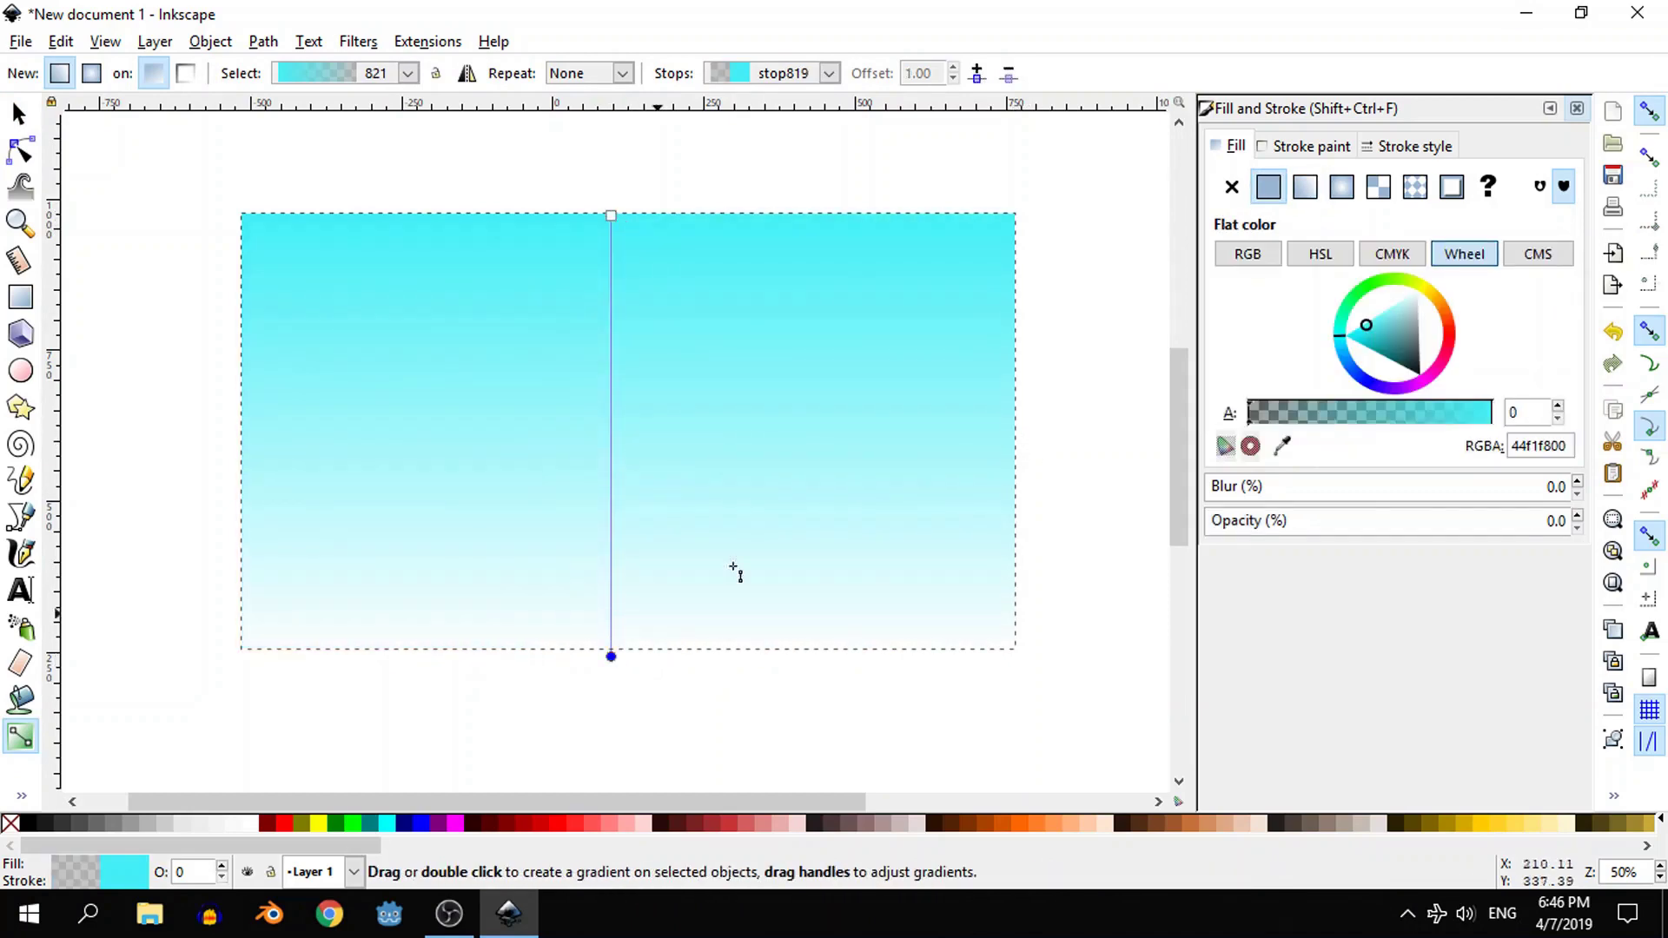
- Make the gradient's lower stop fully opaque and colour it dark teal, 12767aff
{"action": "left_click_drag", "start_coordinate": [1352, 339], "coordinate": [1422, 326]}
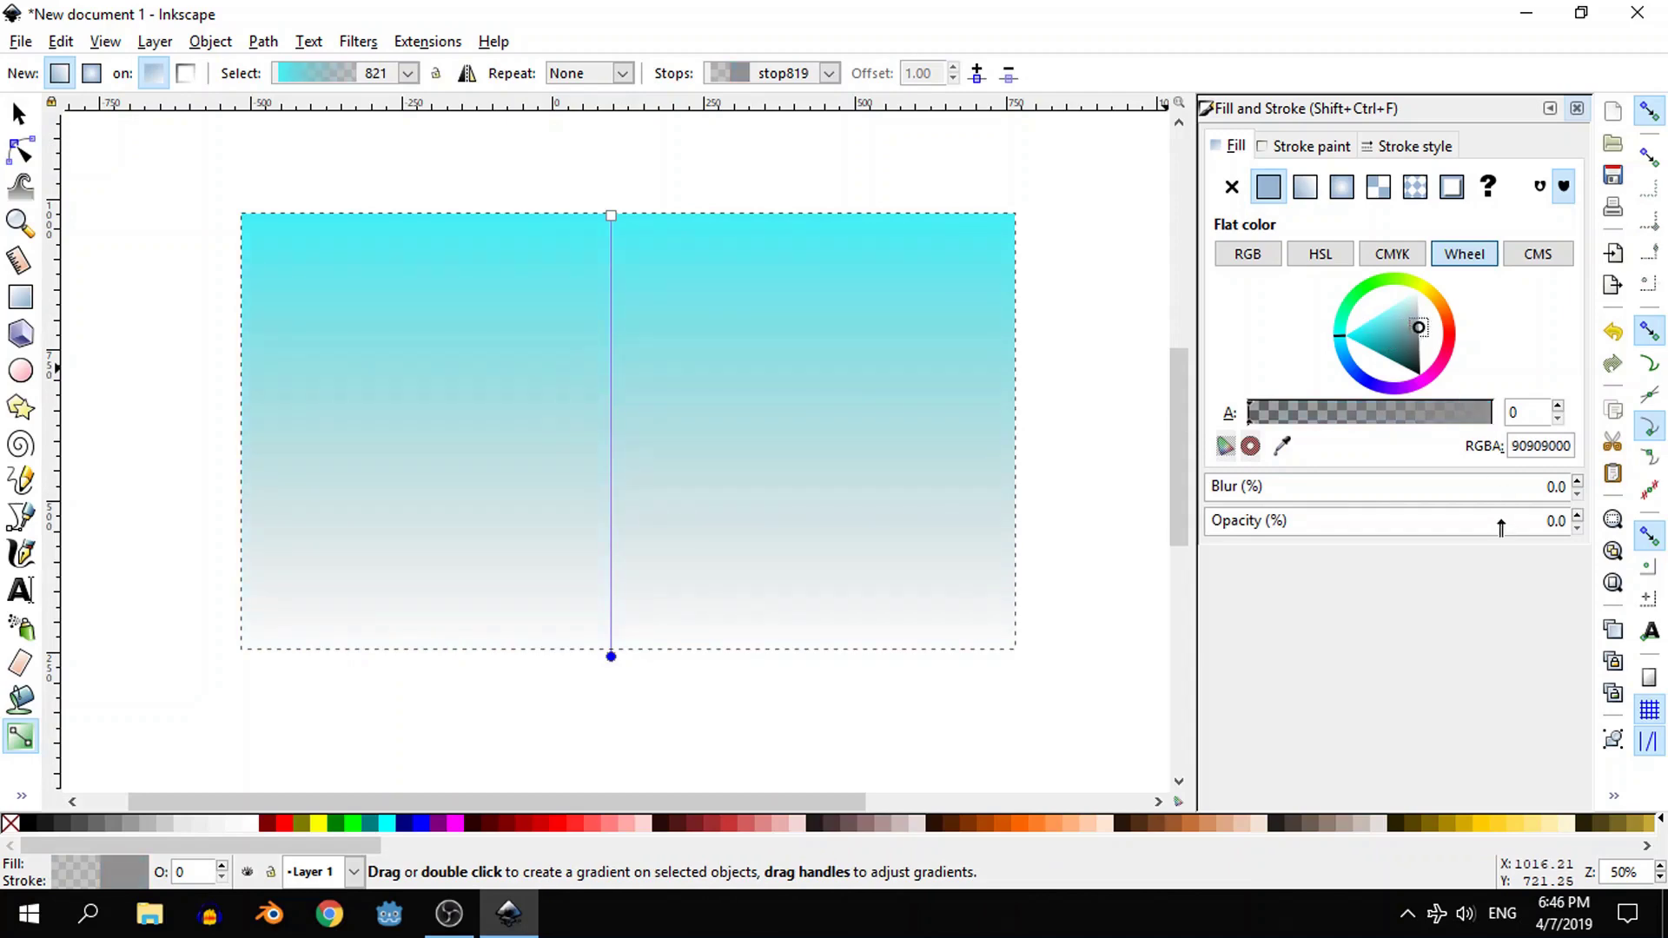
{"action": "left_click_drag", "start_coordinate": [1501, 525], "coordinate": [1574, 522]}
{"action": "mouse_move", "coordinate": [1400, 340]}
{"action": "left_mouse_down"}
{"action": "mouse_move", "coordinate": [1384, 333]}
{"action": "mouse_move", "coordinate": [1390, 353]}
{"action": "left_mouse_up"}
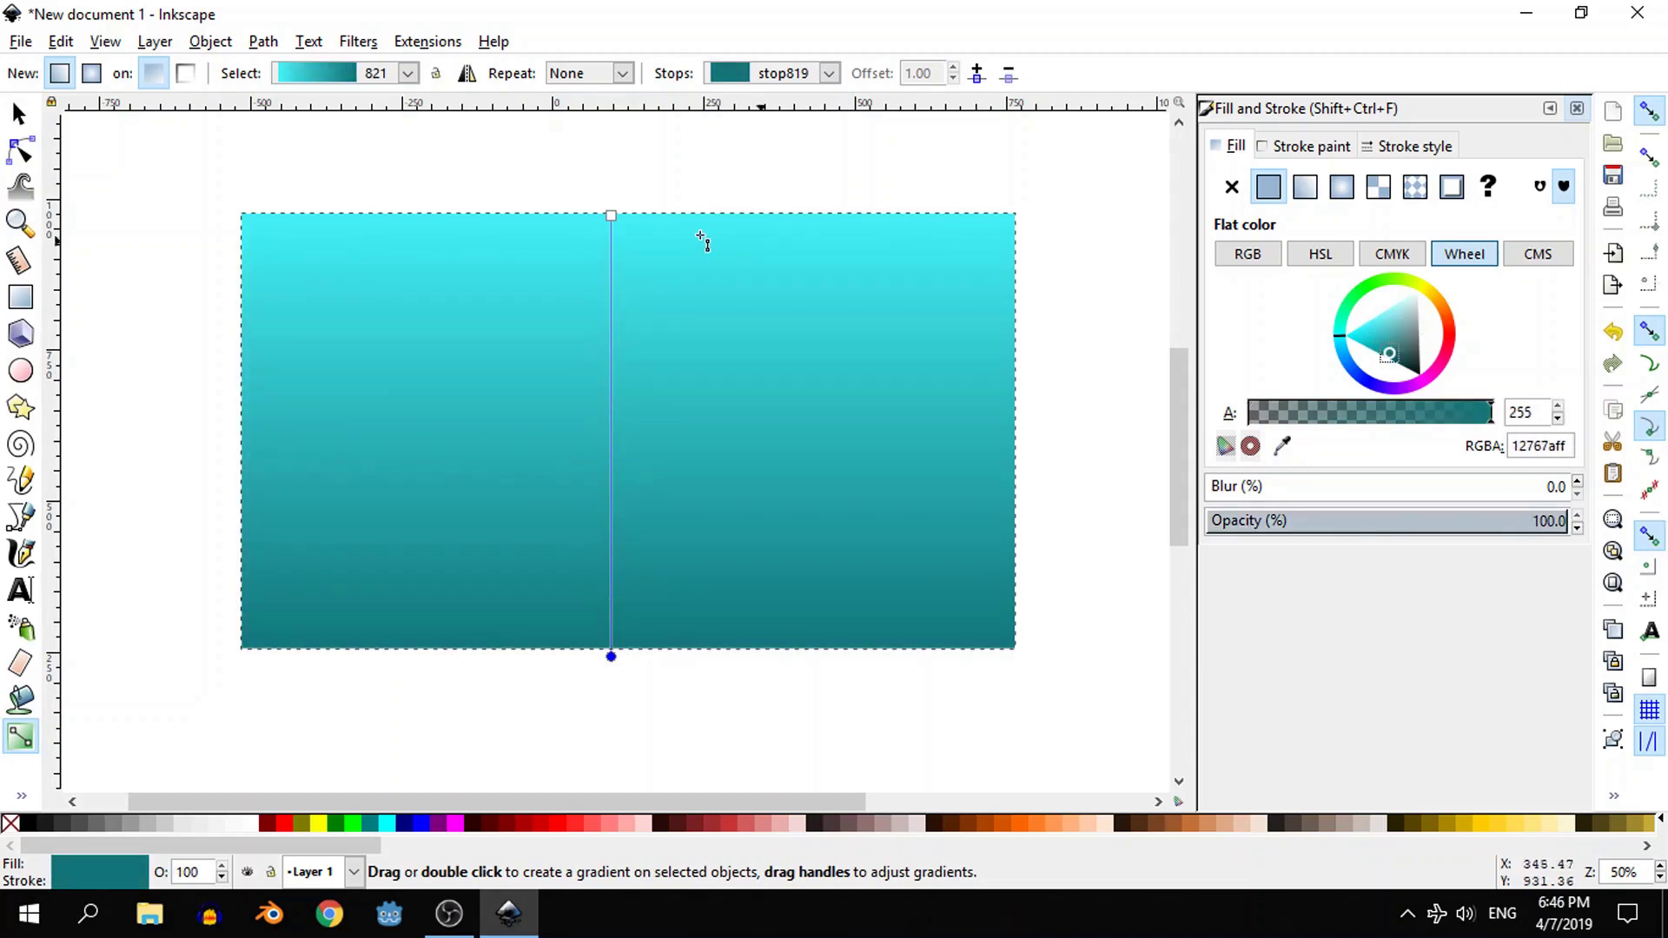
- Lighten the gradient's upper stop by setting its HSL lightness to 201
{"action": "left_click", "coordinate": [612, 216]}
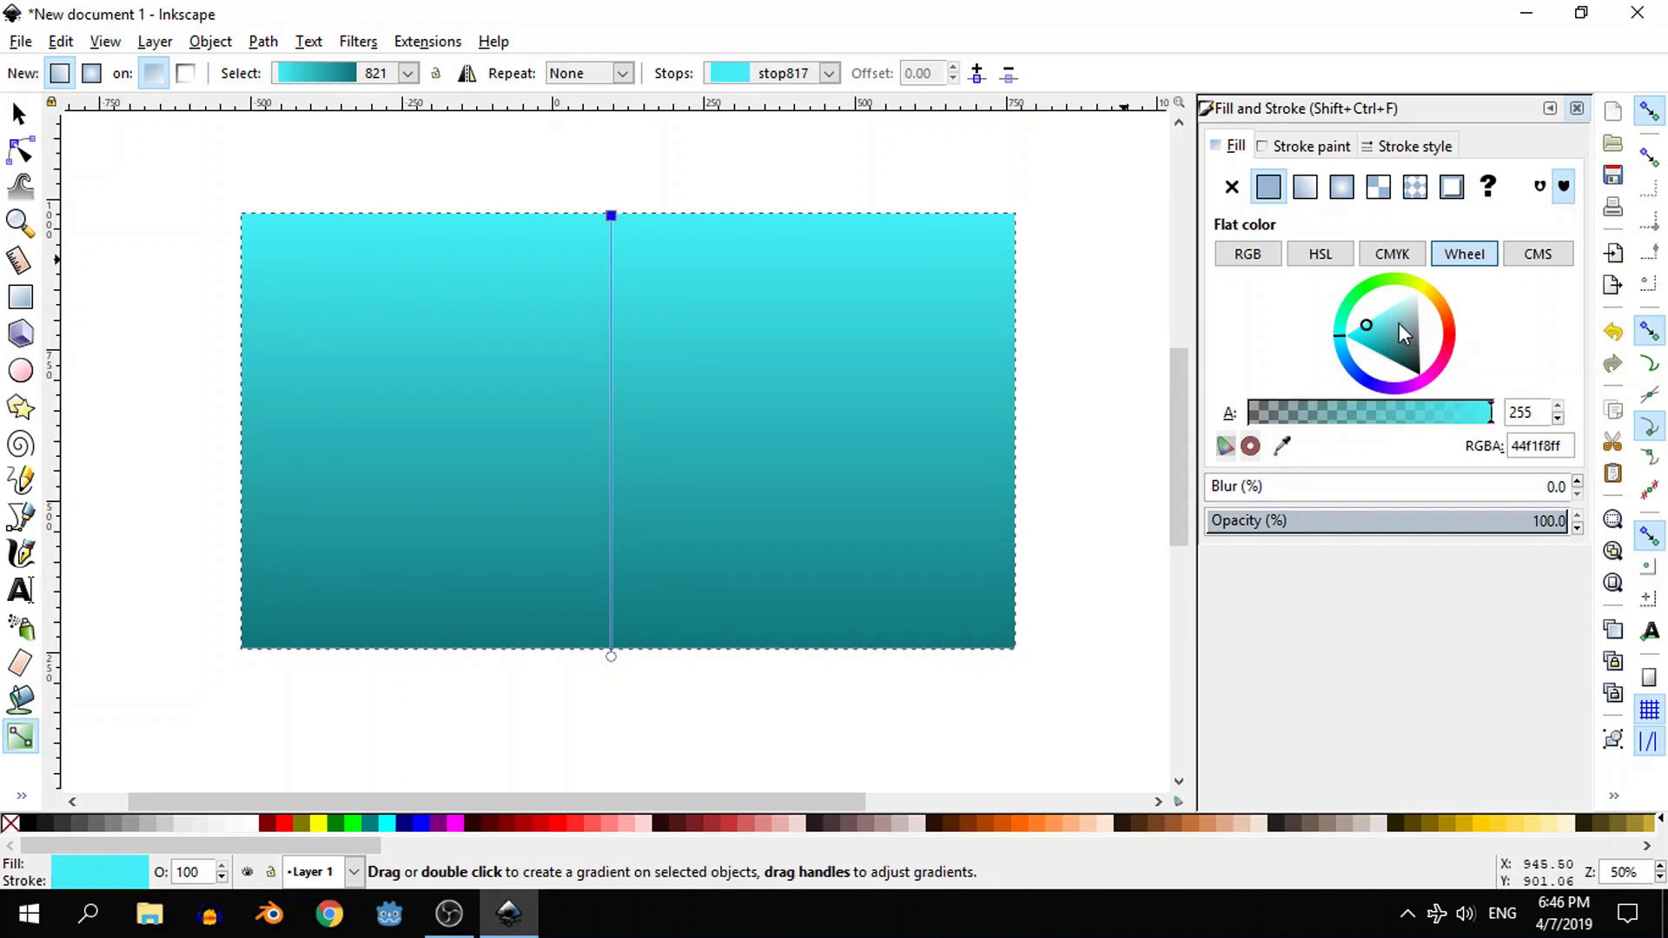
{"action": "left_click", "coordinate": [1321, 253]}
{"action": "left_click", "coordinate": [1415, 346]}
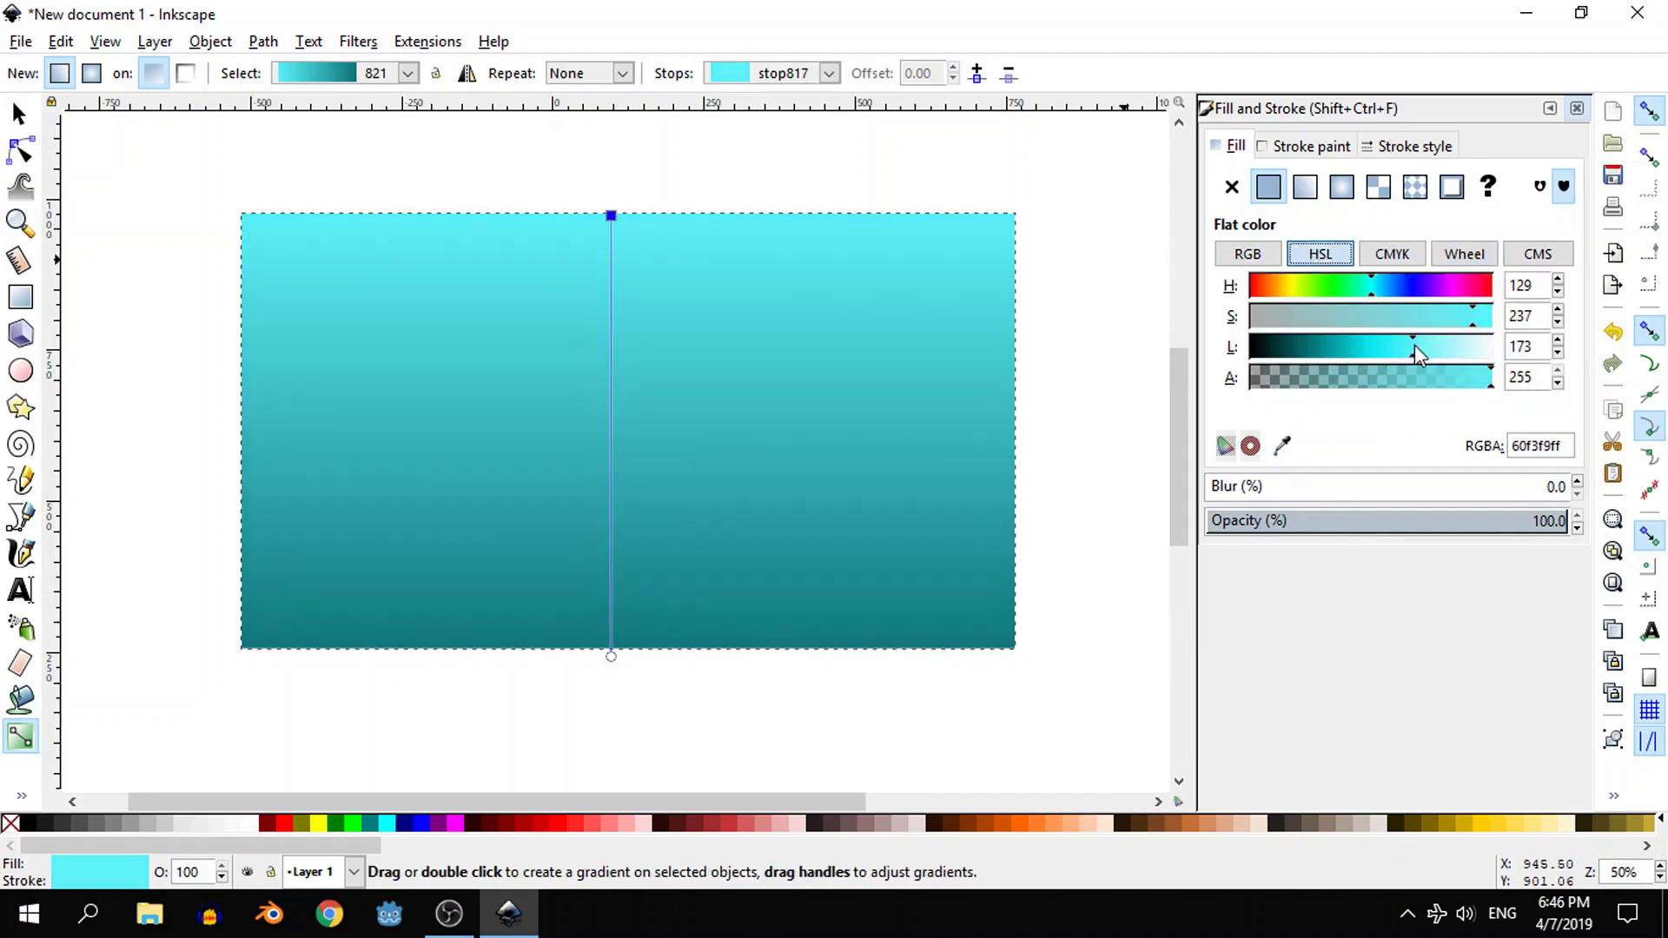
{"action": "left_click_drag", "start_coordinate": [1415, 346], "coordinate": [1441, 346]}
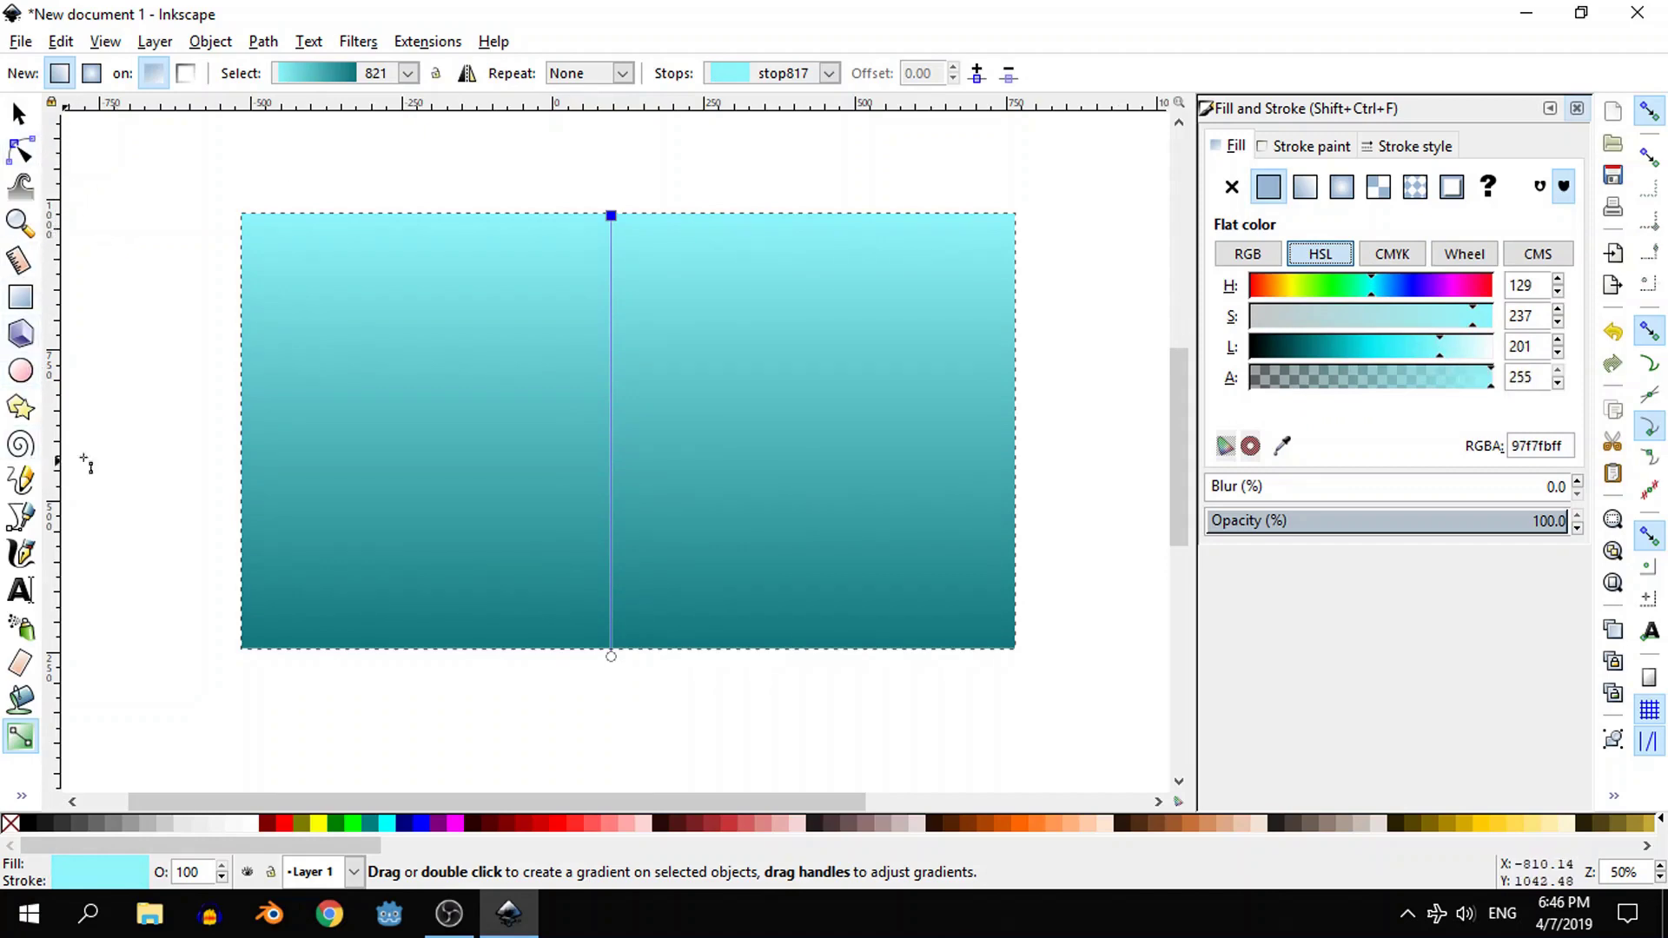
- Enable snapping to paths and draw a zigzag mountain ridge with four peaks from the rectangle's left edge to its right edge
{"action": "left_click", "coordinate": [20, 521]}
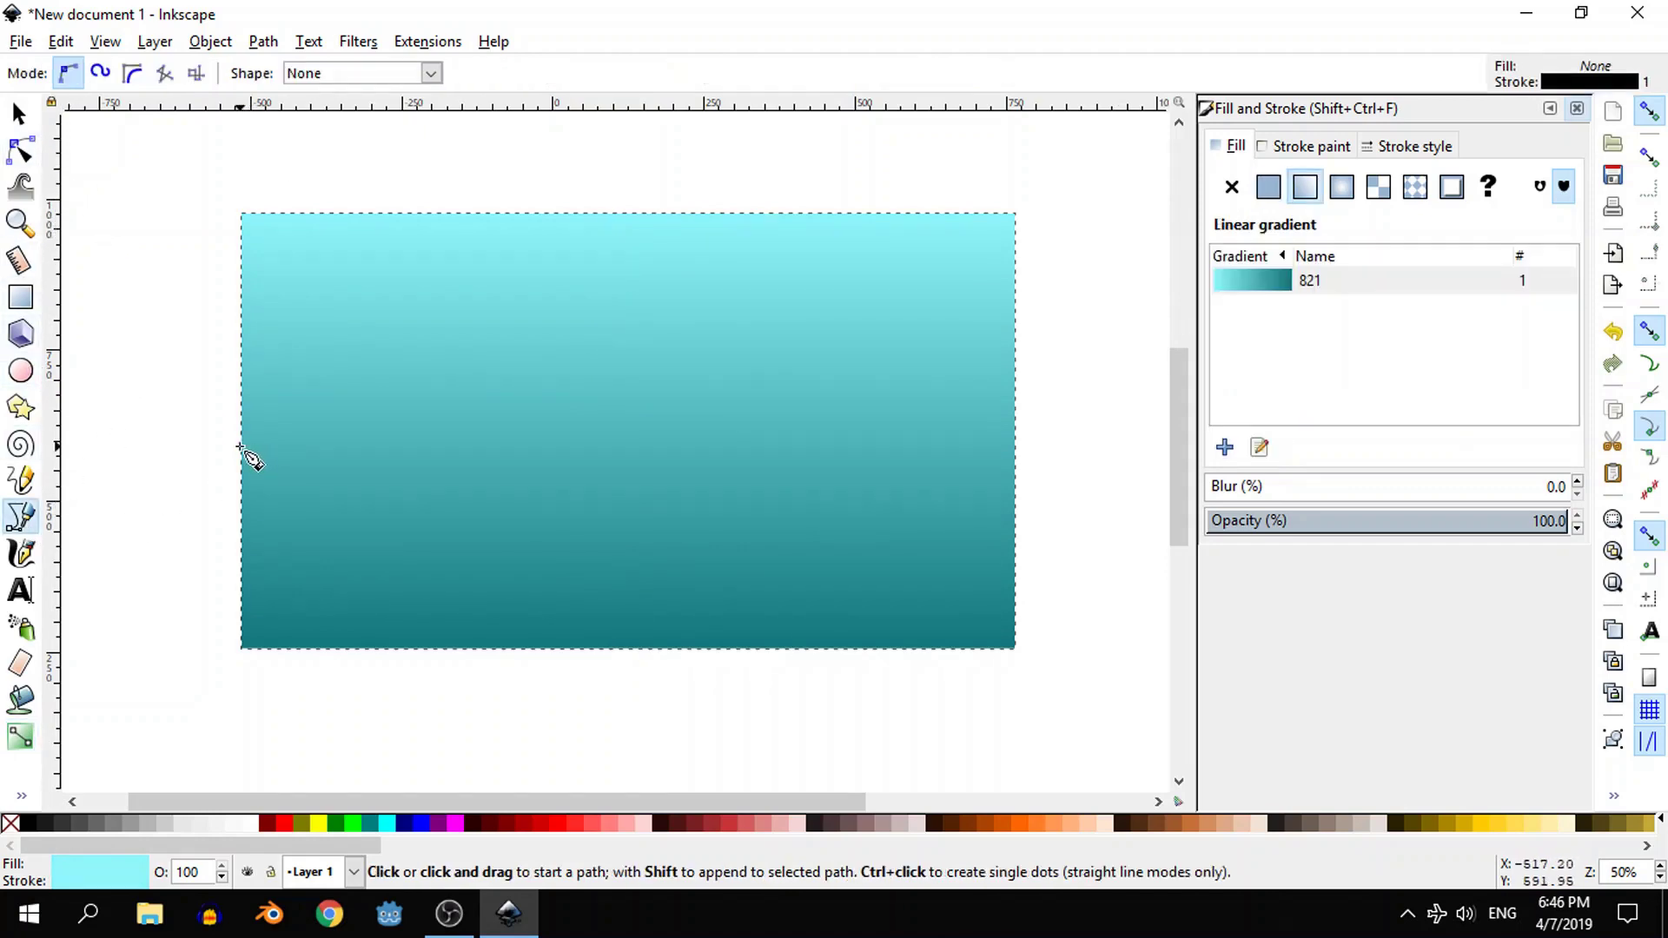
{"action": "left_click", "coordinate": [1655, 368]}
{"action": "left_click", "coordinate": [240, 439]}
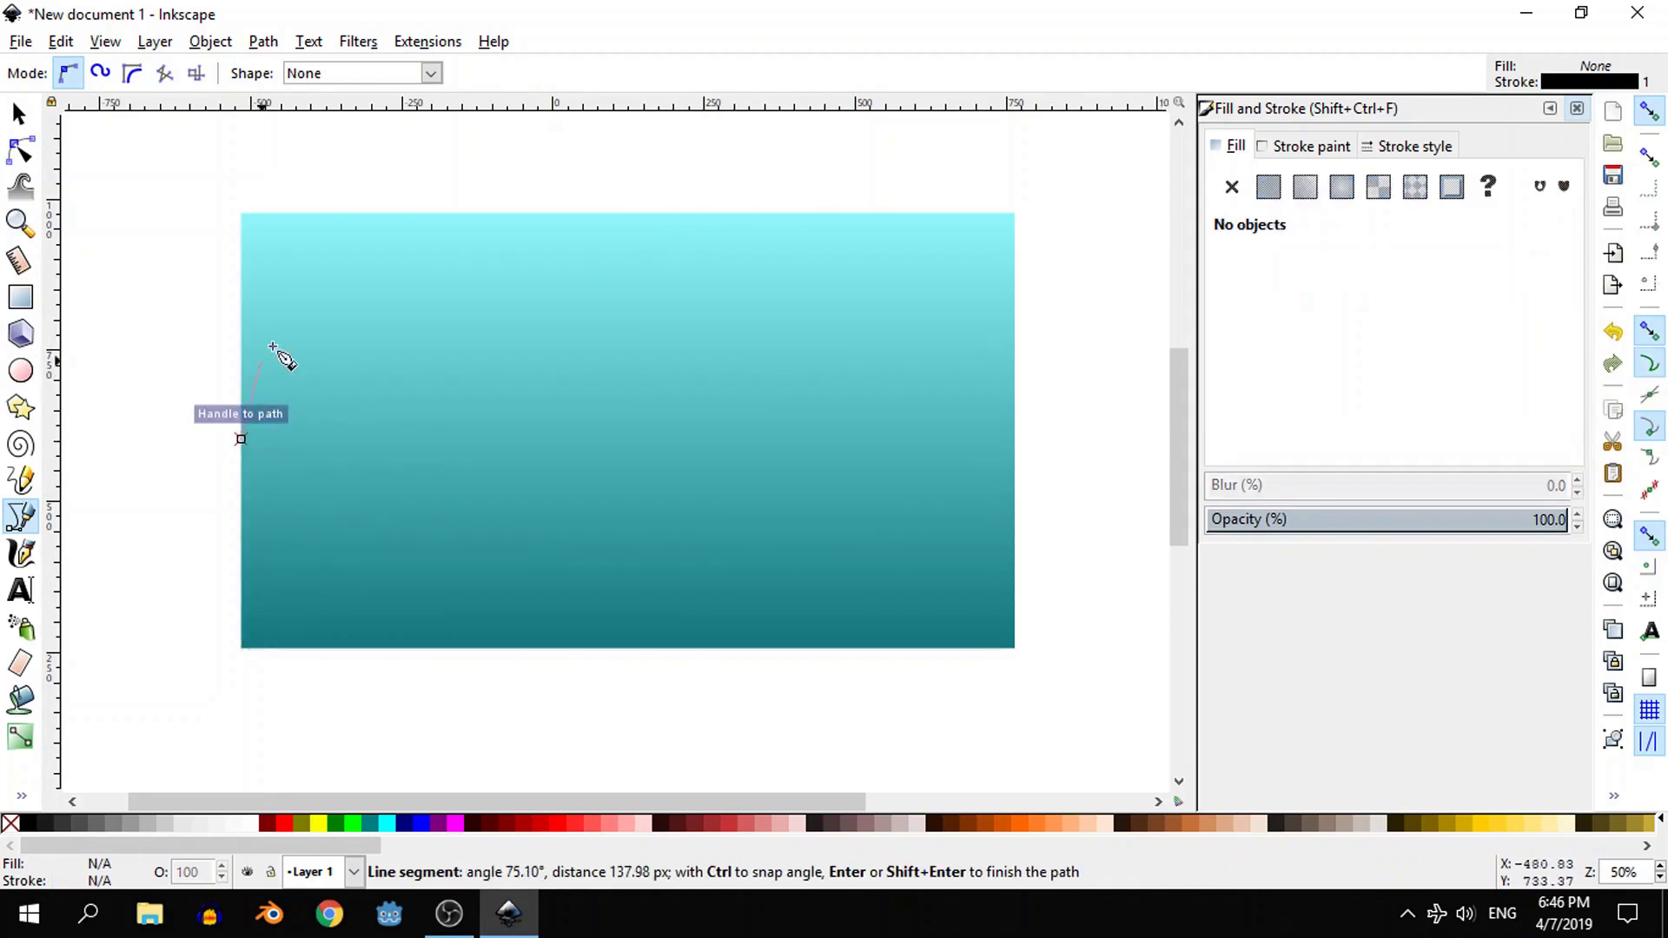
{"action": "left_click", "coordinate": [328, 319]}
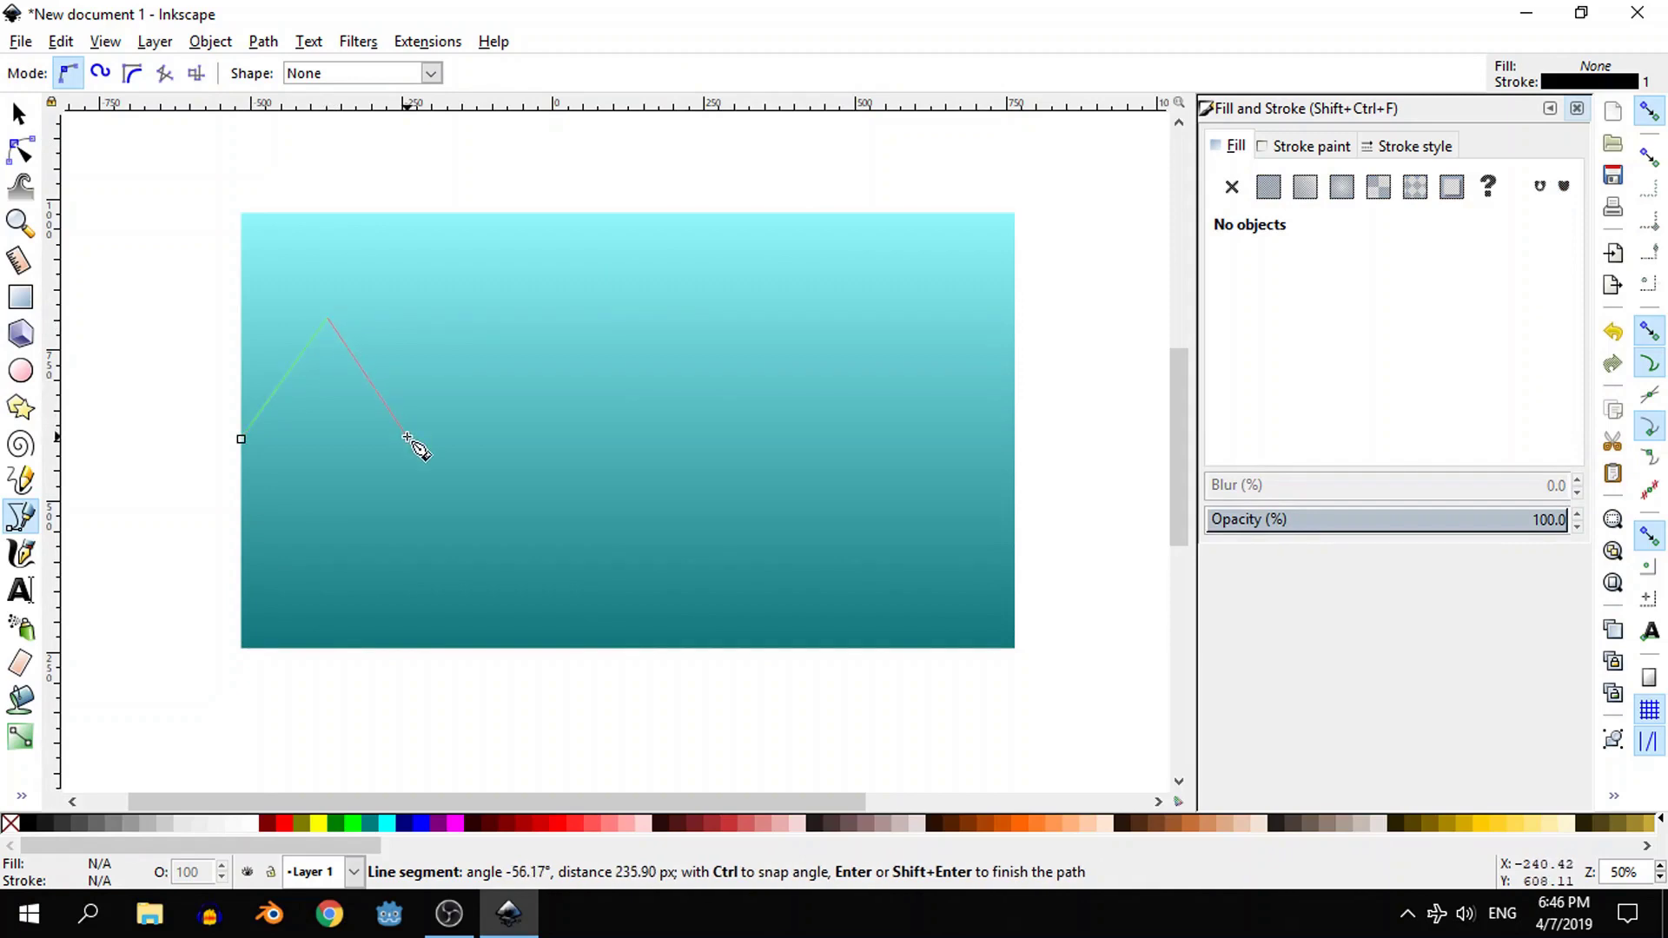
{"action": "left_click", "coordinate": [398, 440]}
{"action": "left_click", "coordinate": [461, 365]}
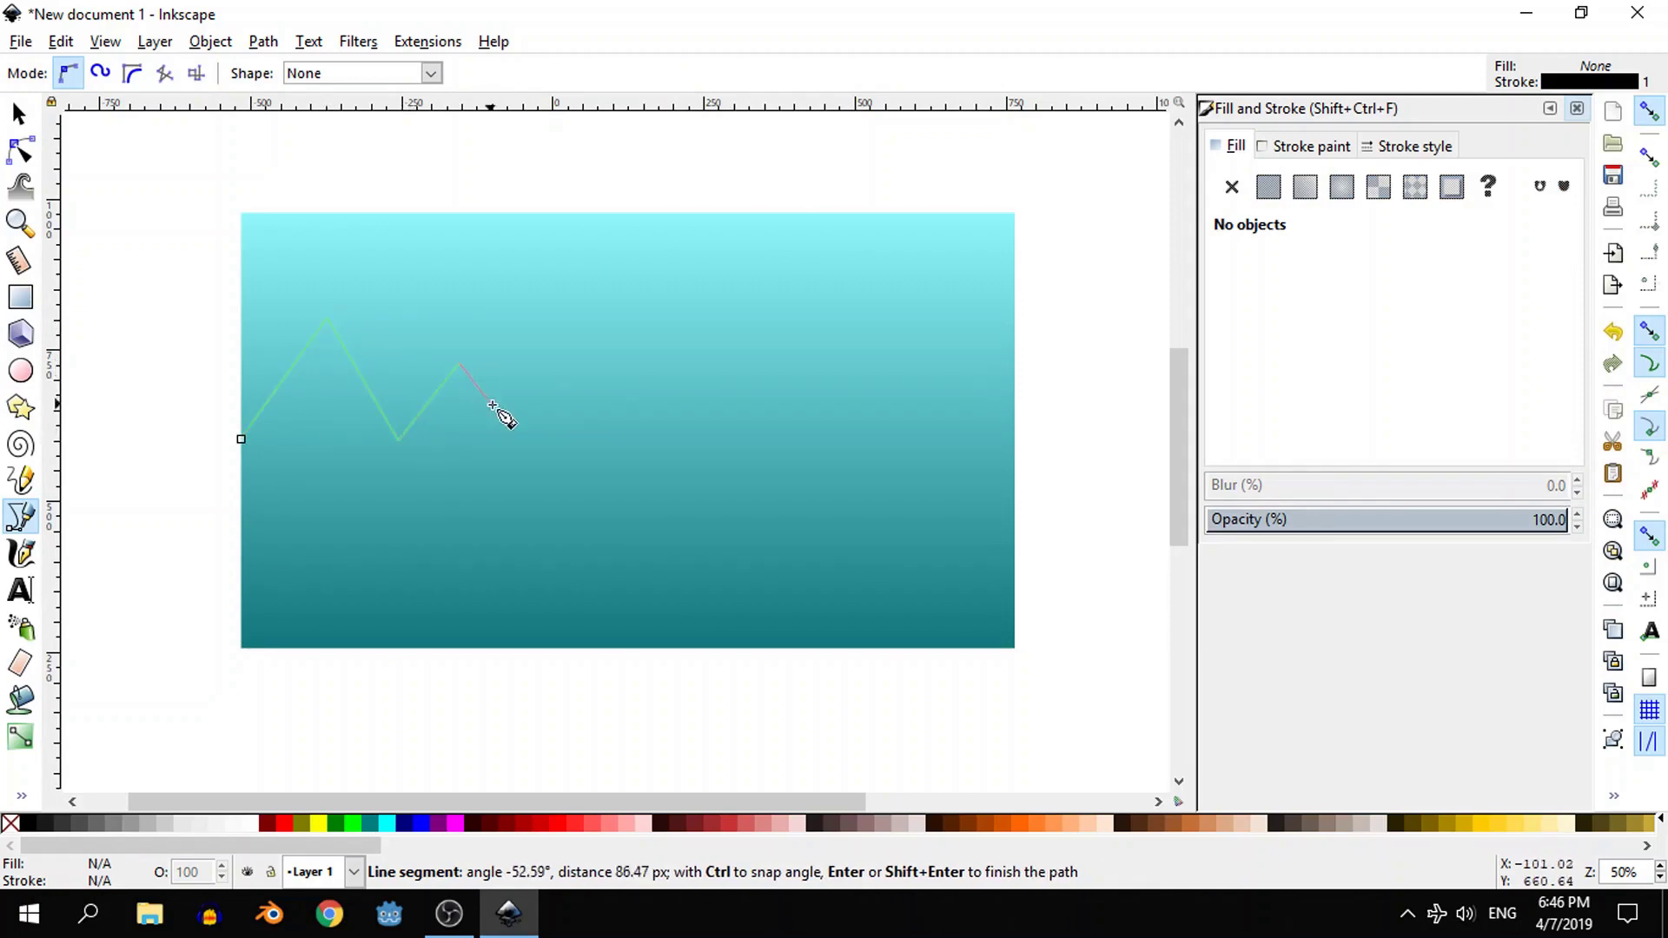
{"action": "left_click", "coordinate": [517, 439]}
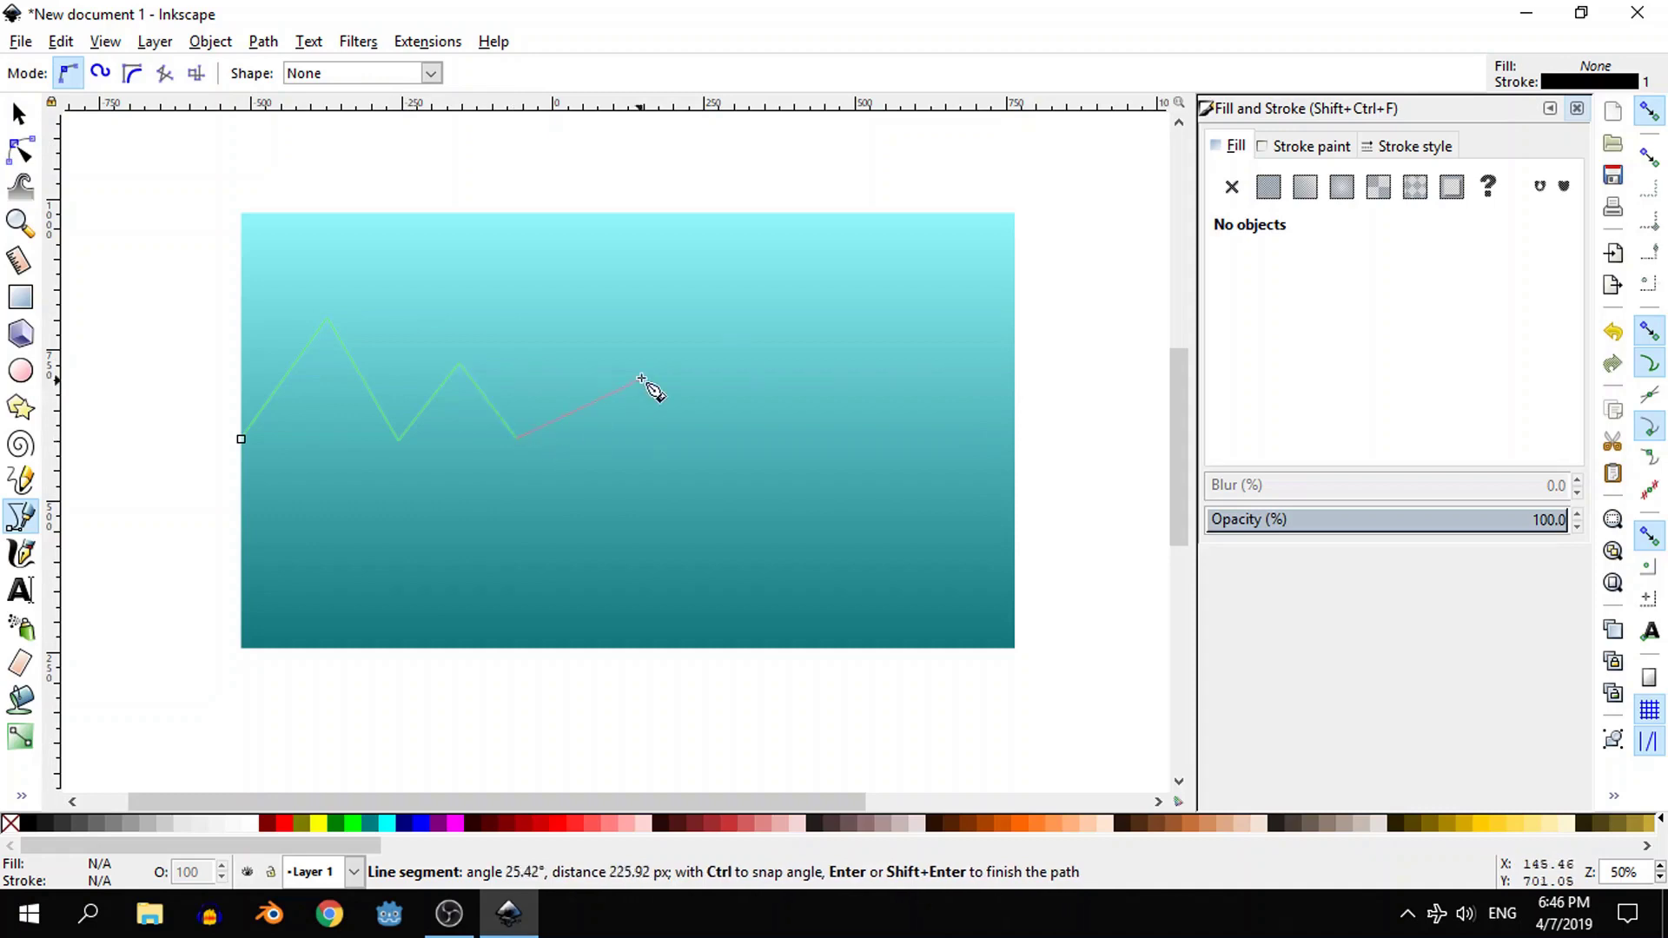
{"action": "left_click", "coordinate": [675, 328]}
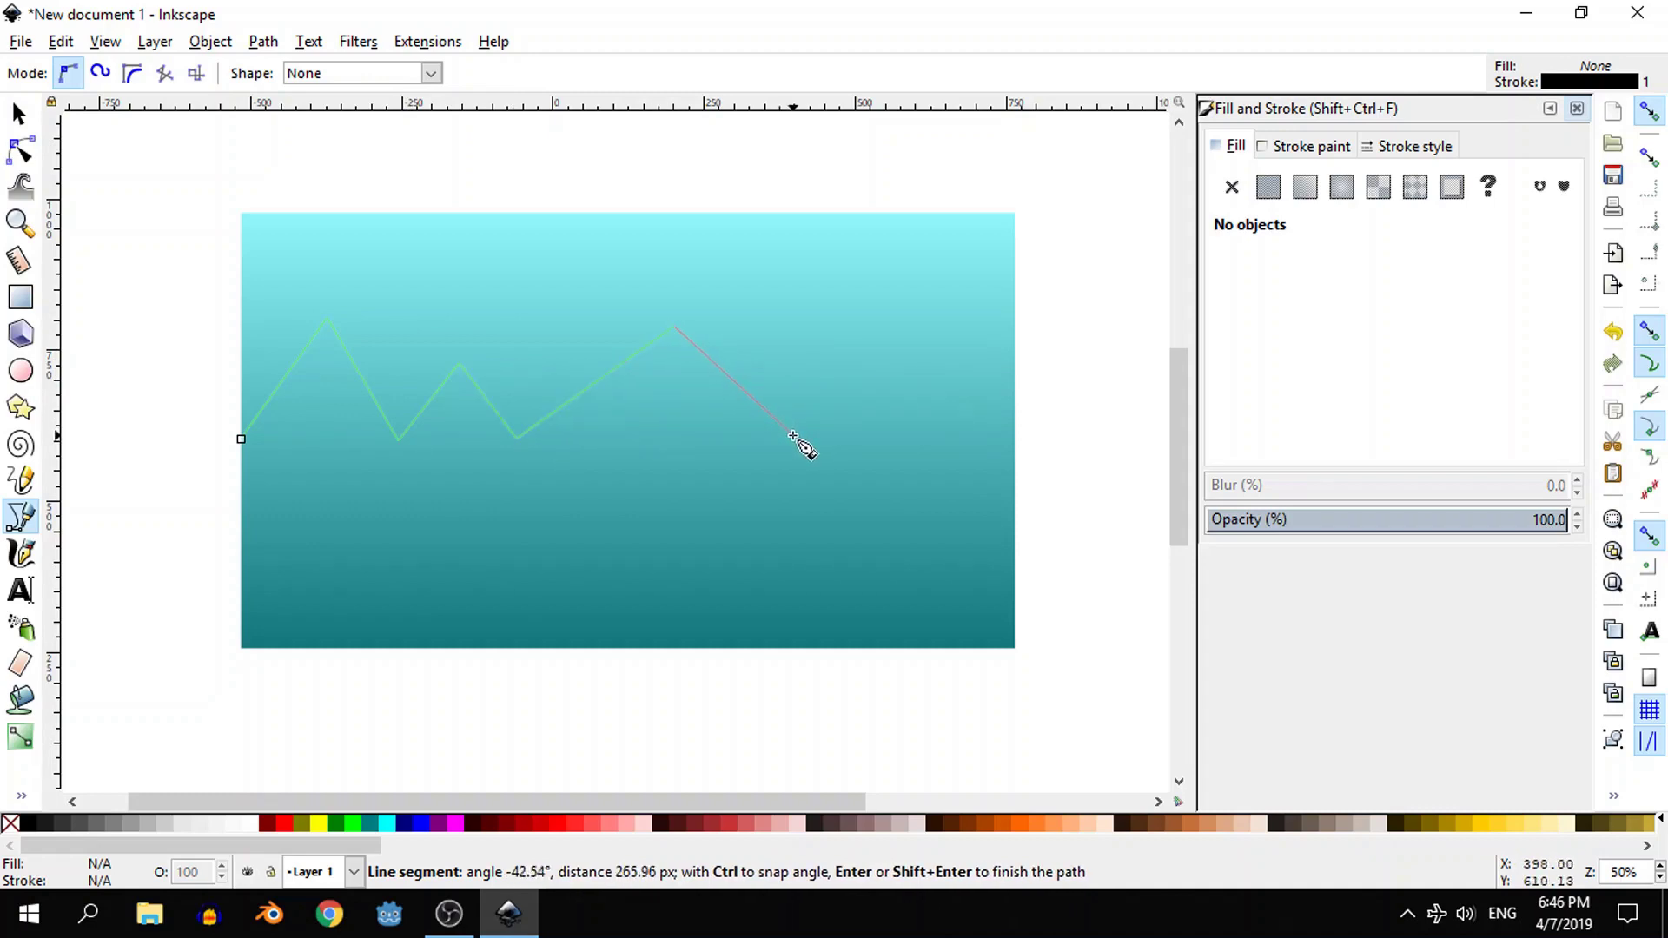
{"action": "left_click", "coordinate": [789, 435]}
{"action": "left_click", "coordinate": [867, 298]}
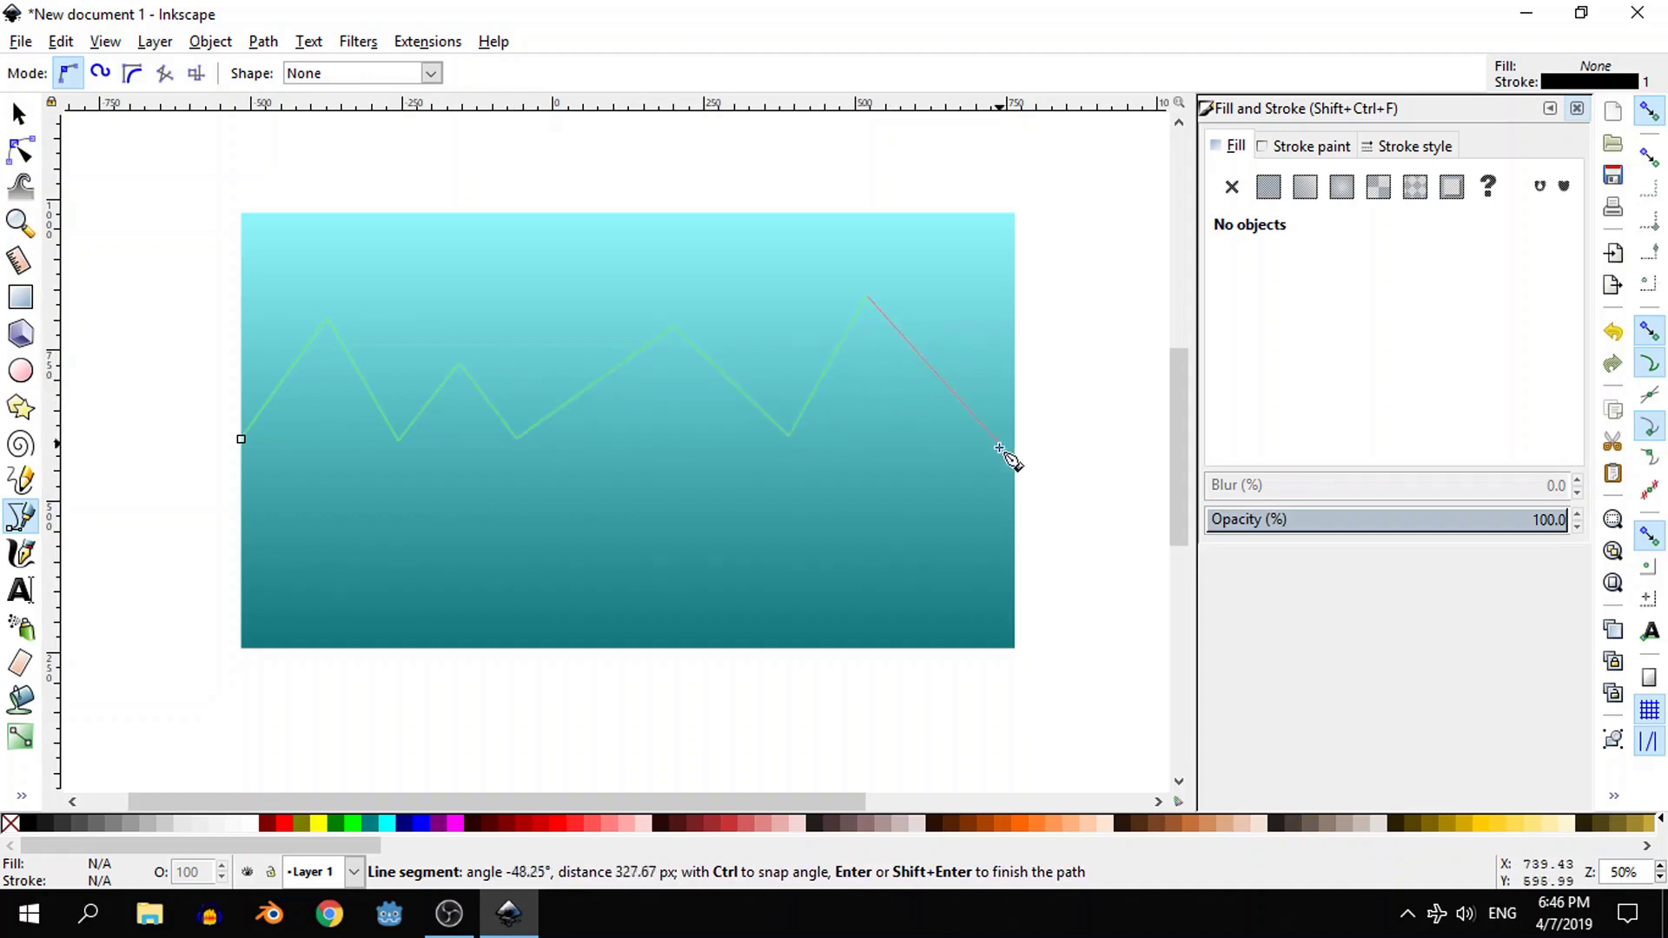
{"action": "left_click", "coordinate": [1015, 446]}
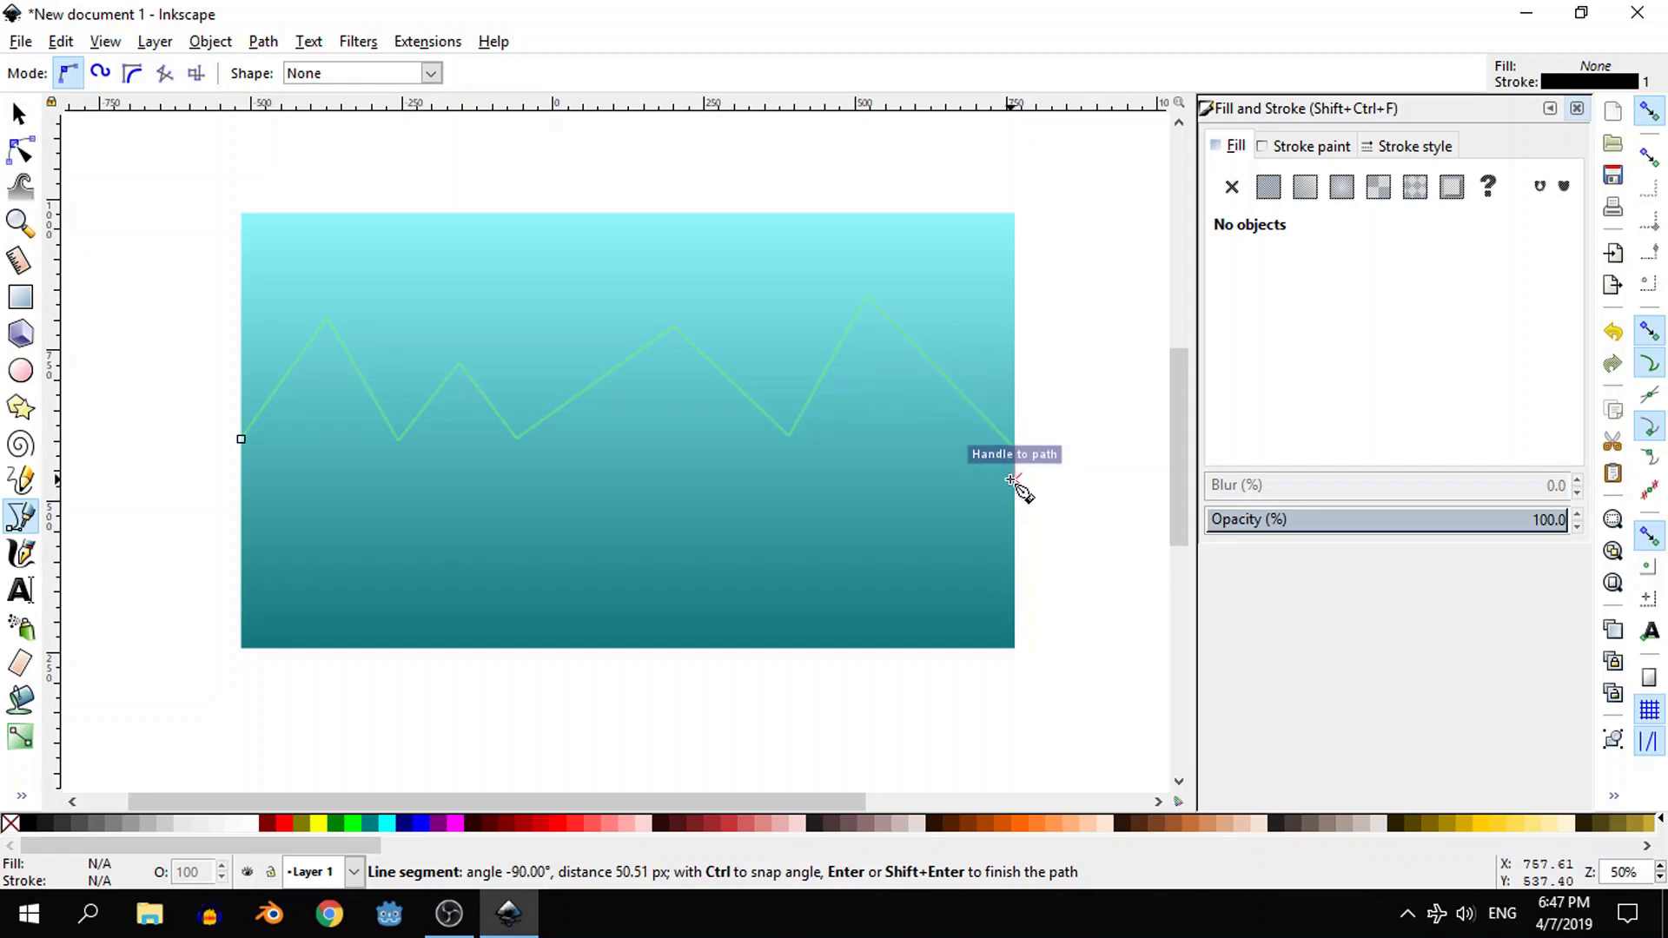
- Close the mountain outline with short vertical sides and a straight horizontal base just below the valleys
{"action": "left_click", "coordinate": [1009, 478]}
{"action": "key", "text": "BackSpace"}
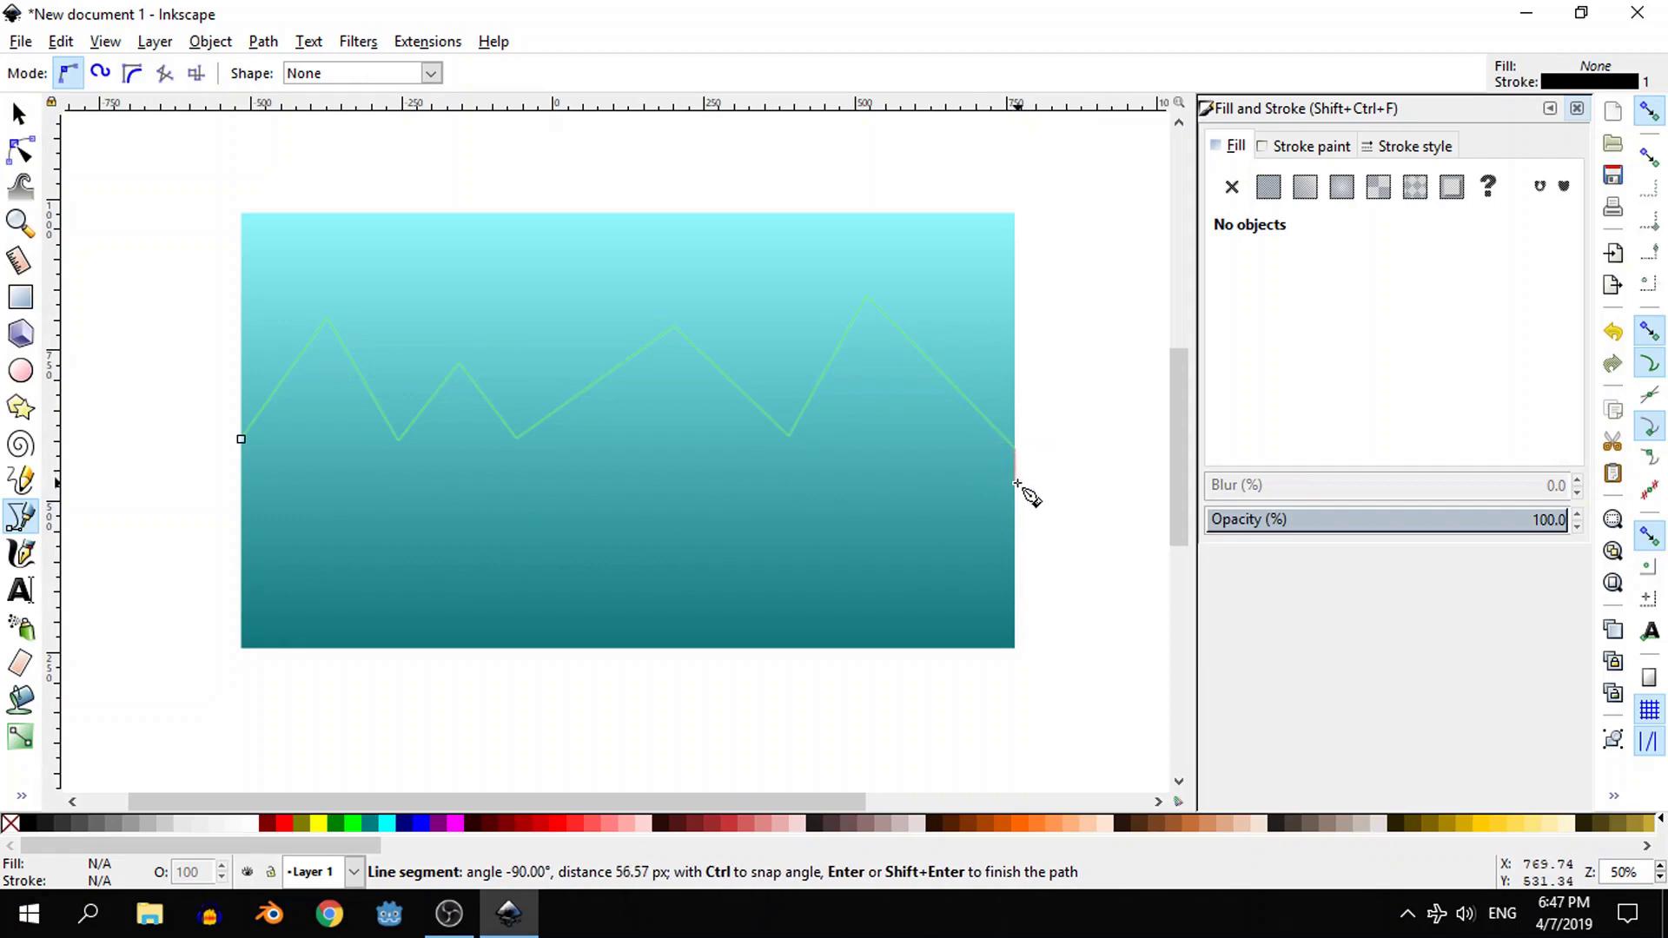
{"action": "left_click", "coordinate": [1016, 482]}
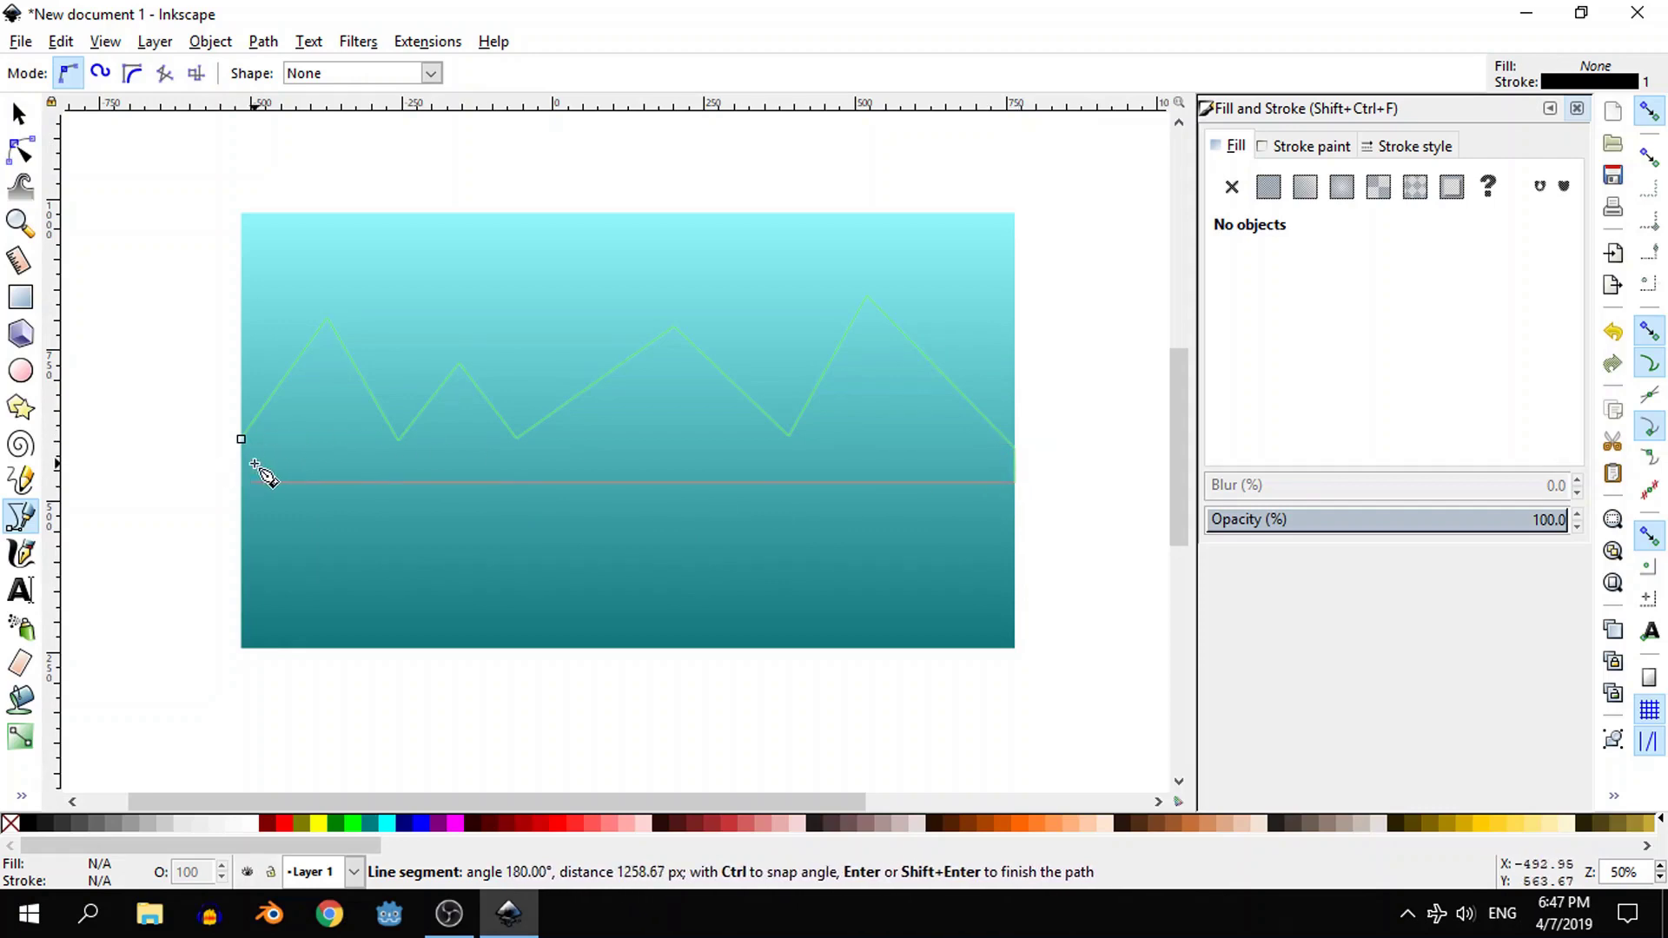
{"action": "left_click", "coordinate": [253, 463]}
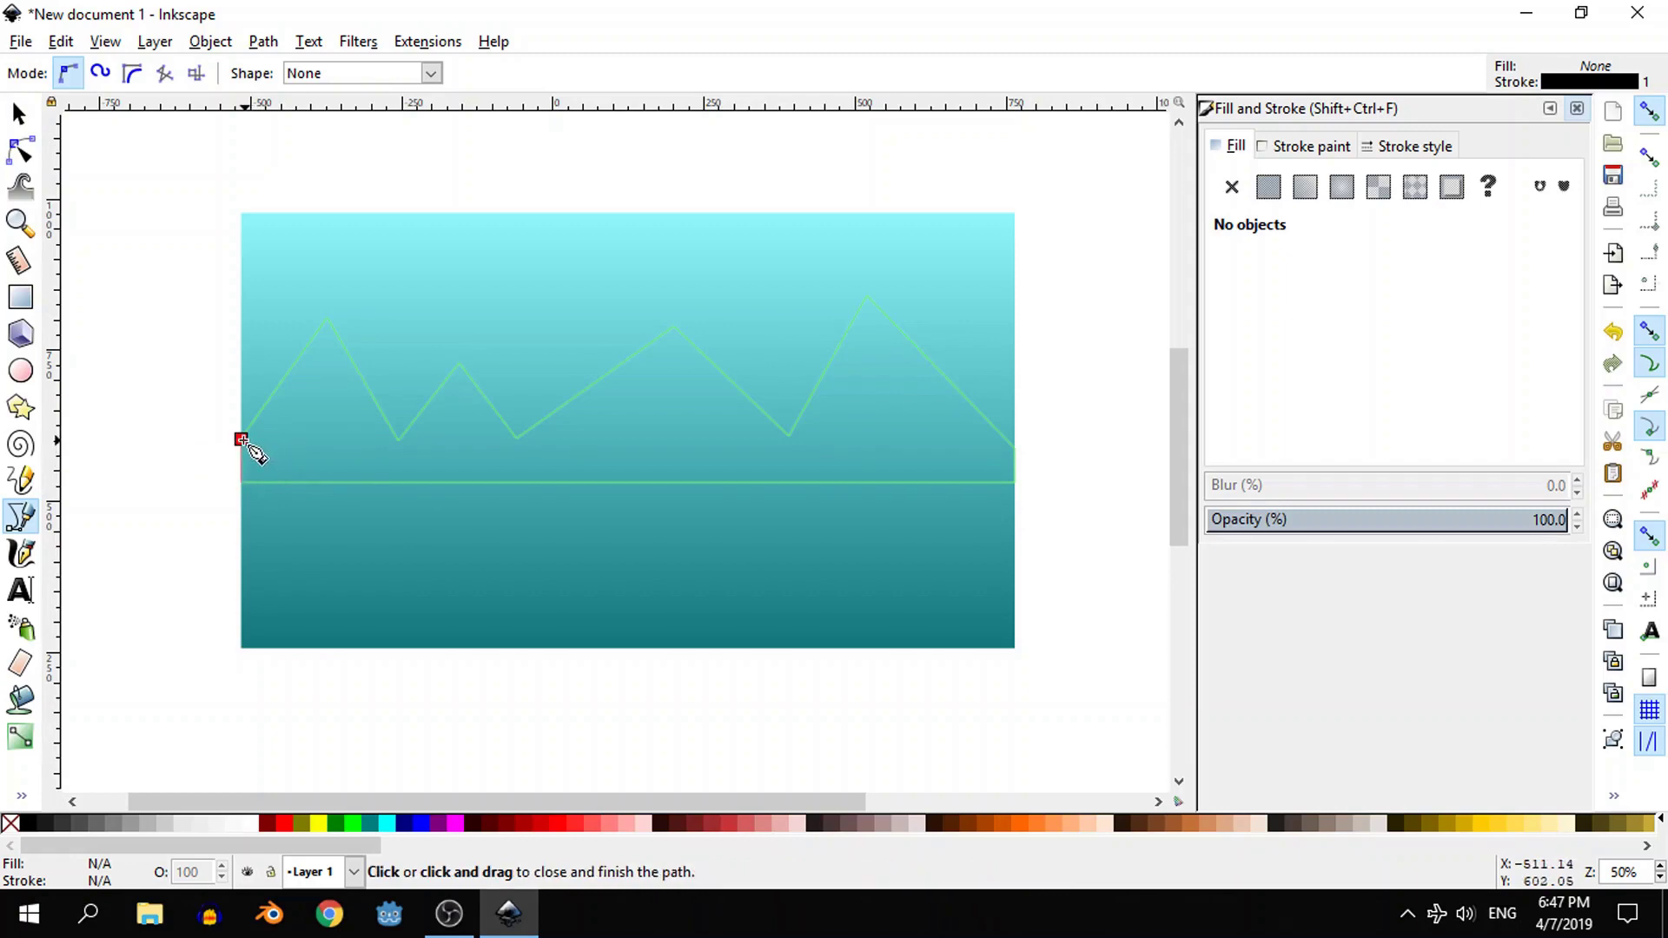
{"action": "left_click", "coordinate": [241, 439]}
- Lower the ridge's left end node to about Y 582 px and shift the third peak left to about X 176 px
{"action": "left_click", "coordinate": [20, 152]}
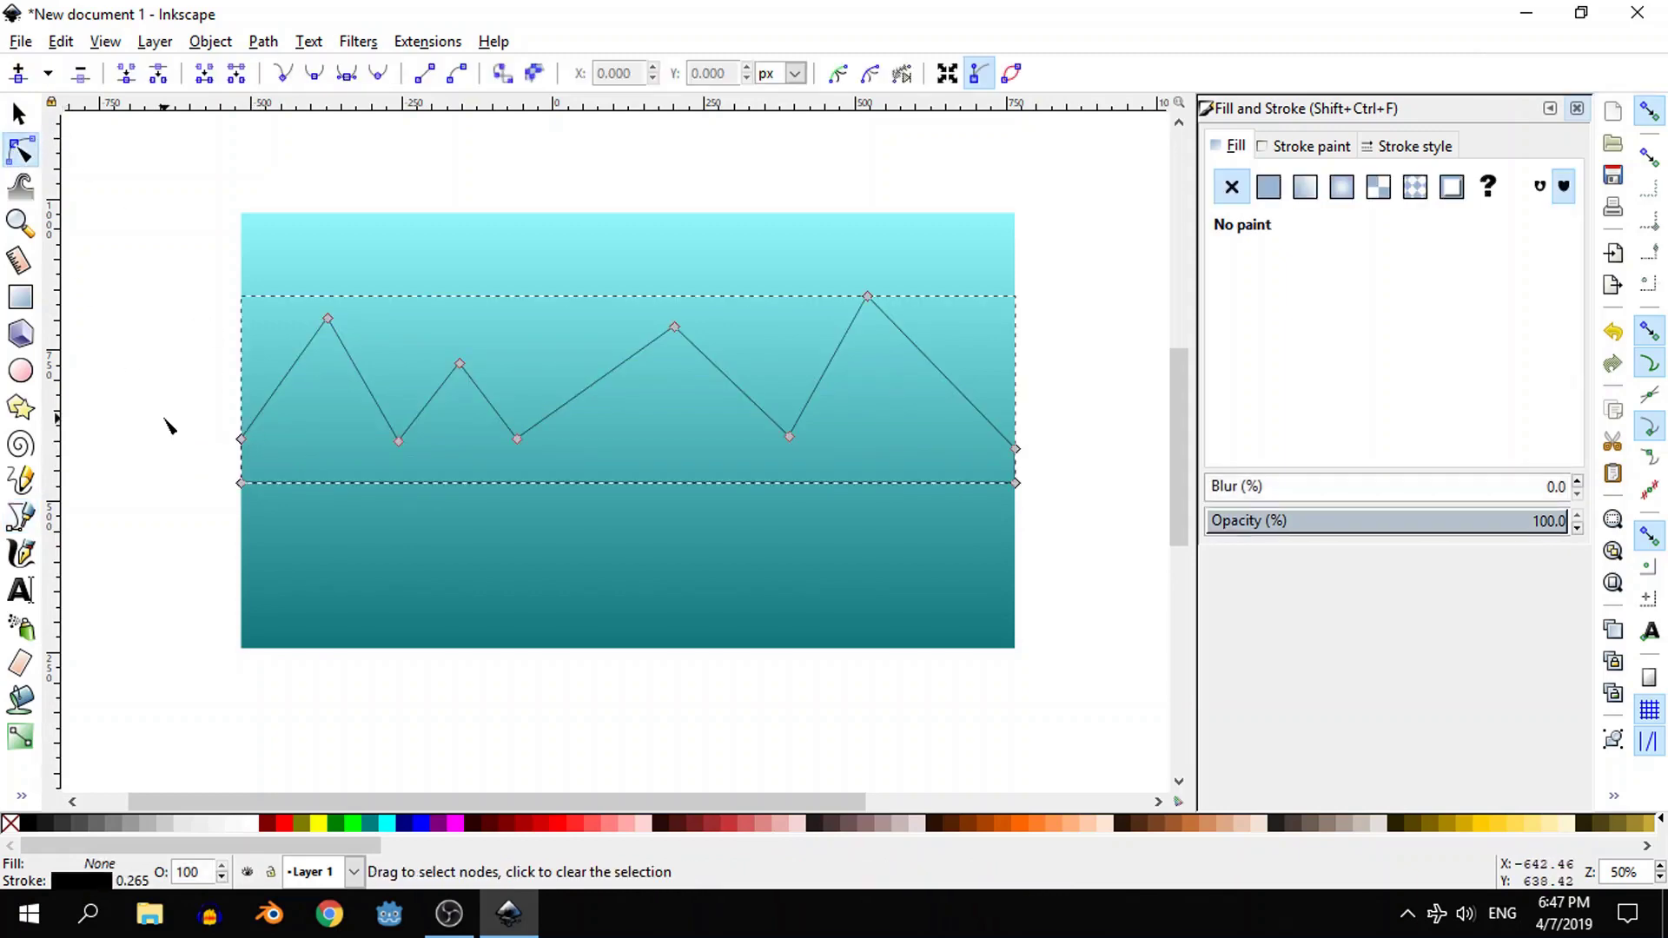
{"action": "scroll", "coordinate": [164, 421], "scroll_direction": "up", "scroll_amount": 2}
{"action": "left_click_drag", "start_coordinate": [320, 460], "coordinate": [317, 485]}
{"action": "left_click", "coordinate": [250, 513]}
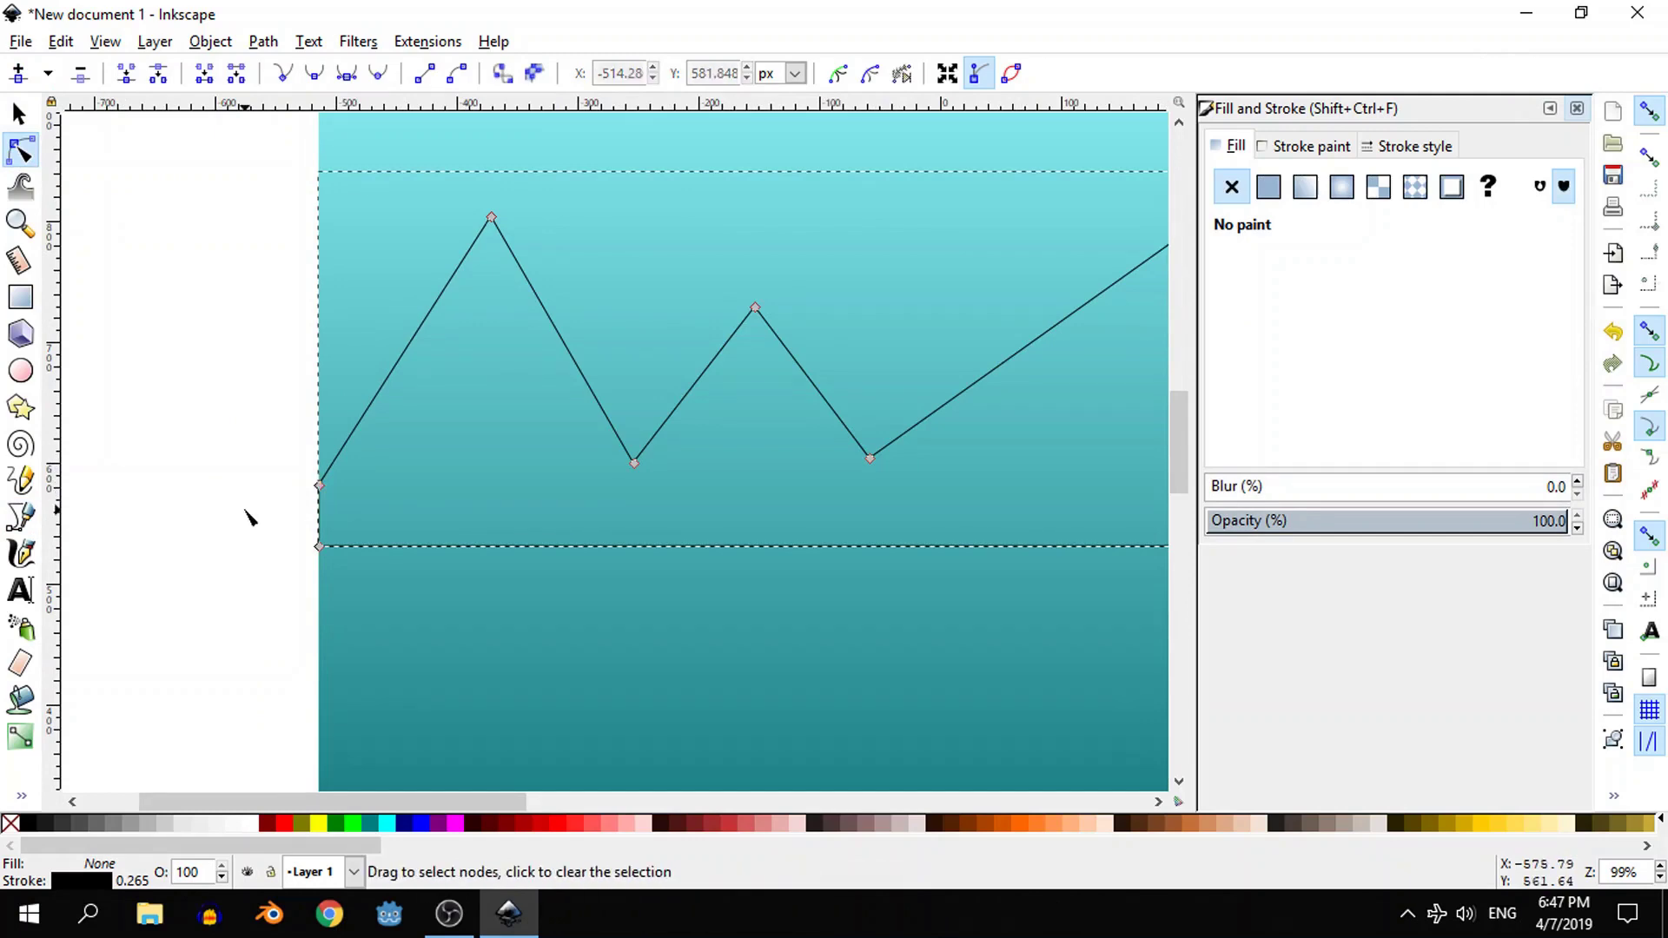
{"action": "scroll", "coordinate": [250, 514], "scroll_direction": "down", "scroll_amount": 2}
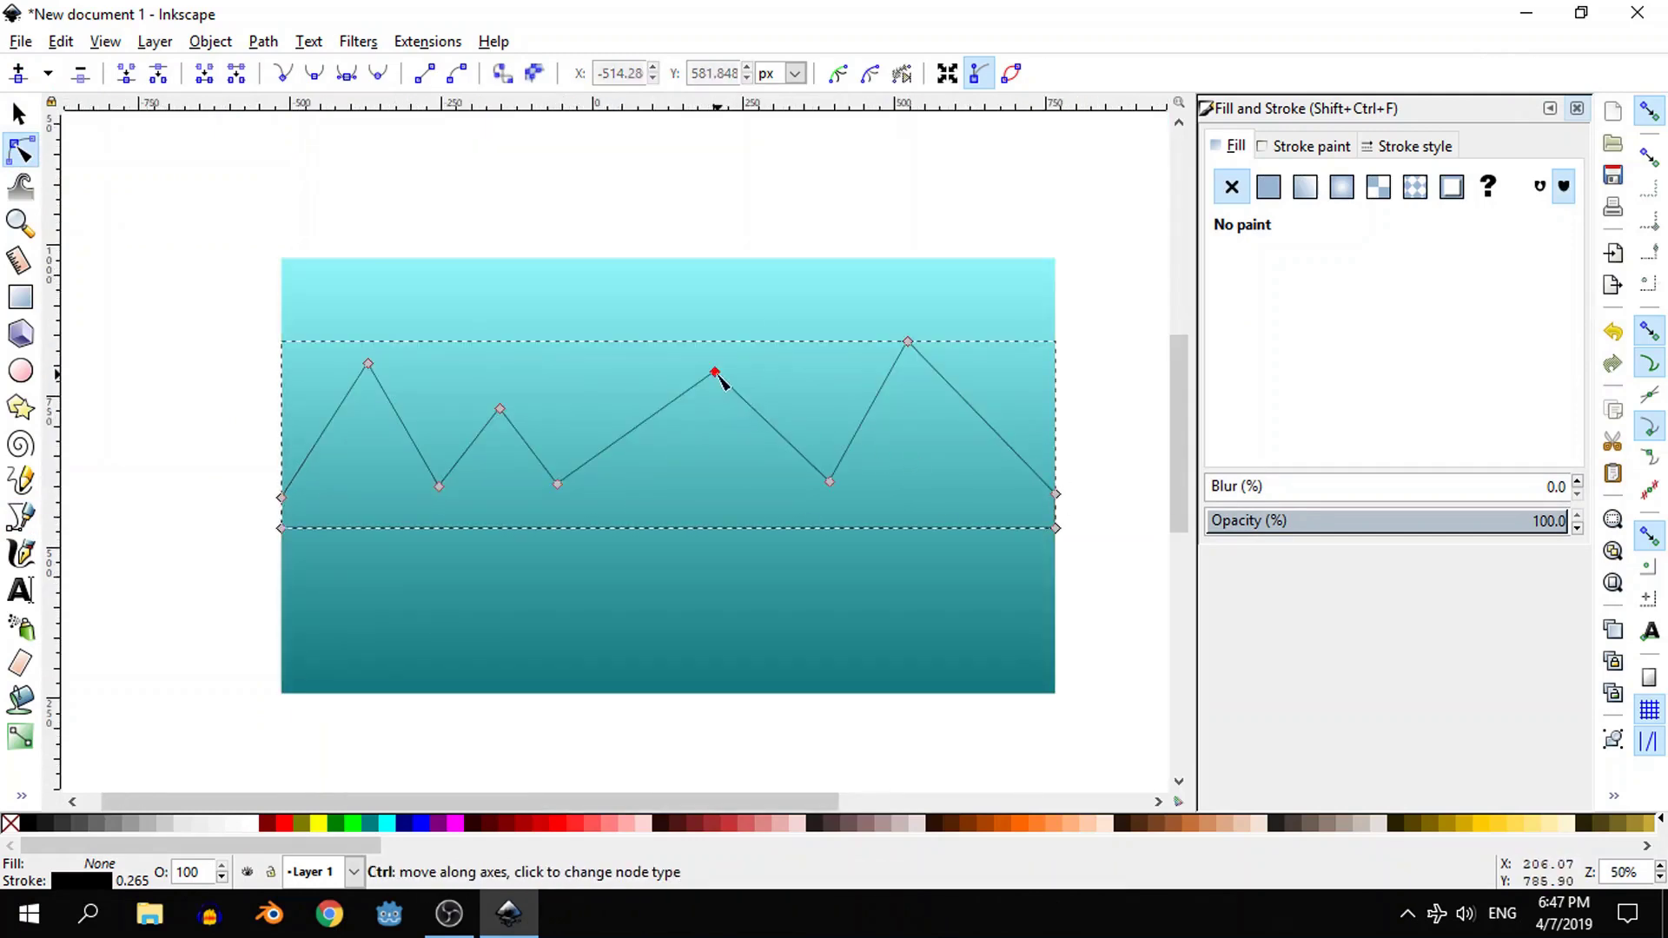
{"action": "left_click_drag", "start_coordinate": [717, 375], "coordinate": [700, 374]}
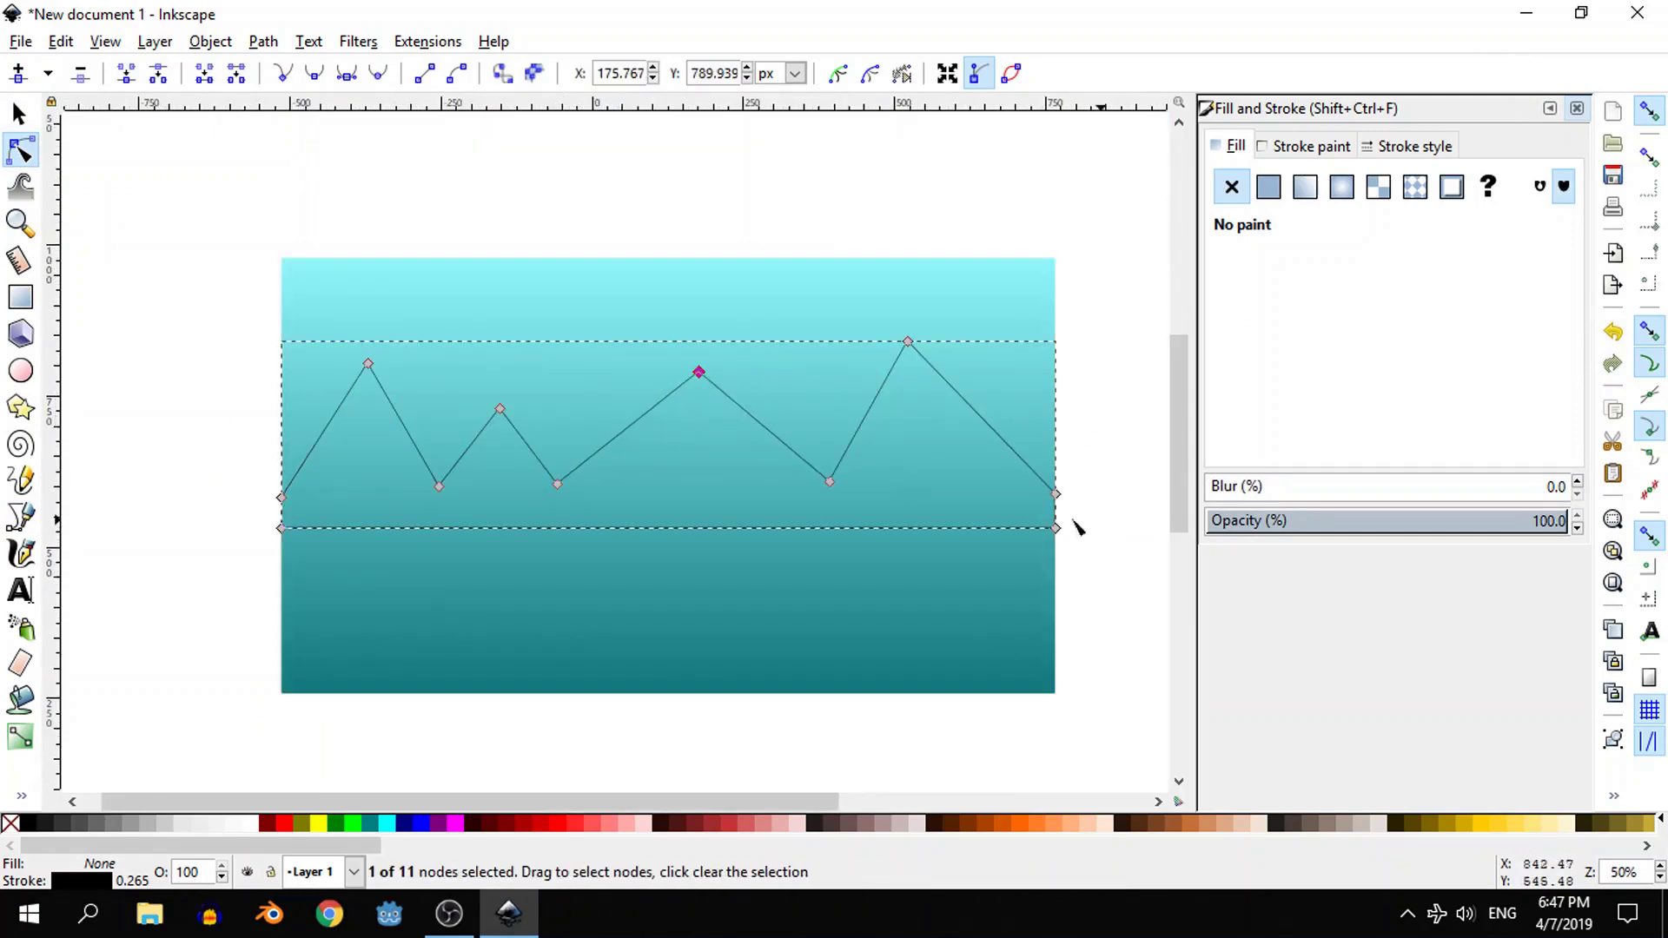
- Raise both base nodes of the mountain outline together to about Y 548 px, keeping the base horizontal
{"action": "left_click_drag", "start_coordinate": [1102, 519], "coordinate": [248, 564]}
{"action": "left_click_drag", "start_coordinate": [1057, 529], "coordinate": [1062, 518]}
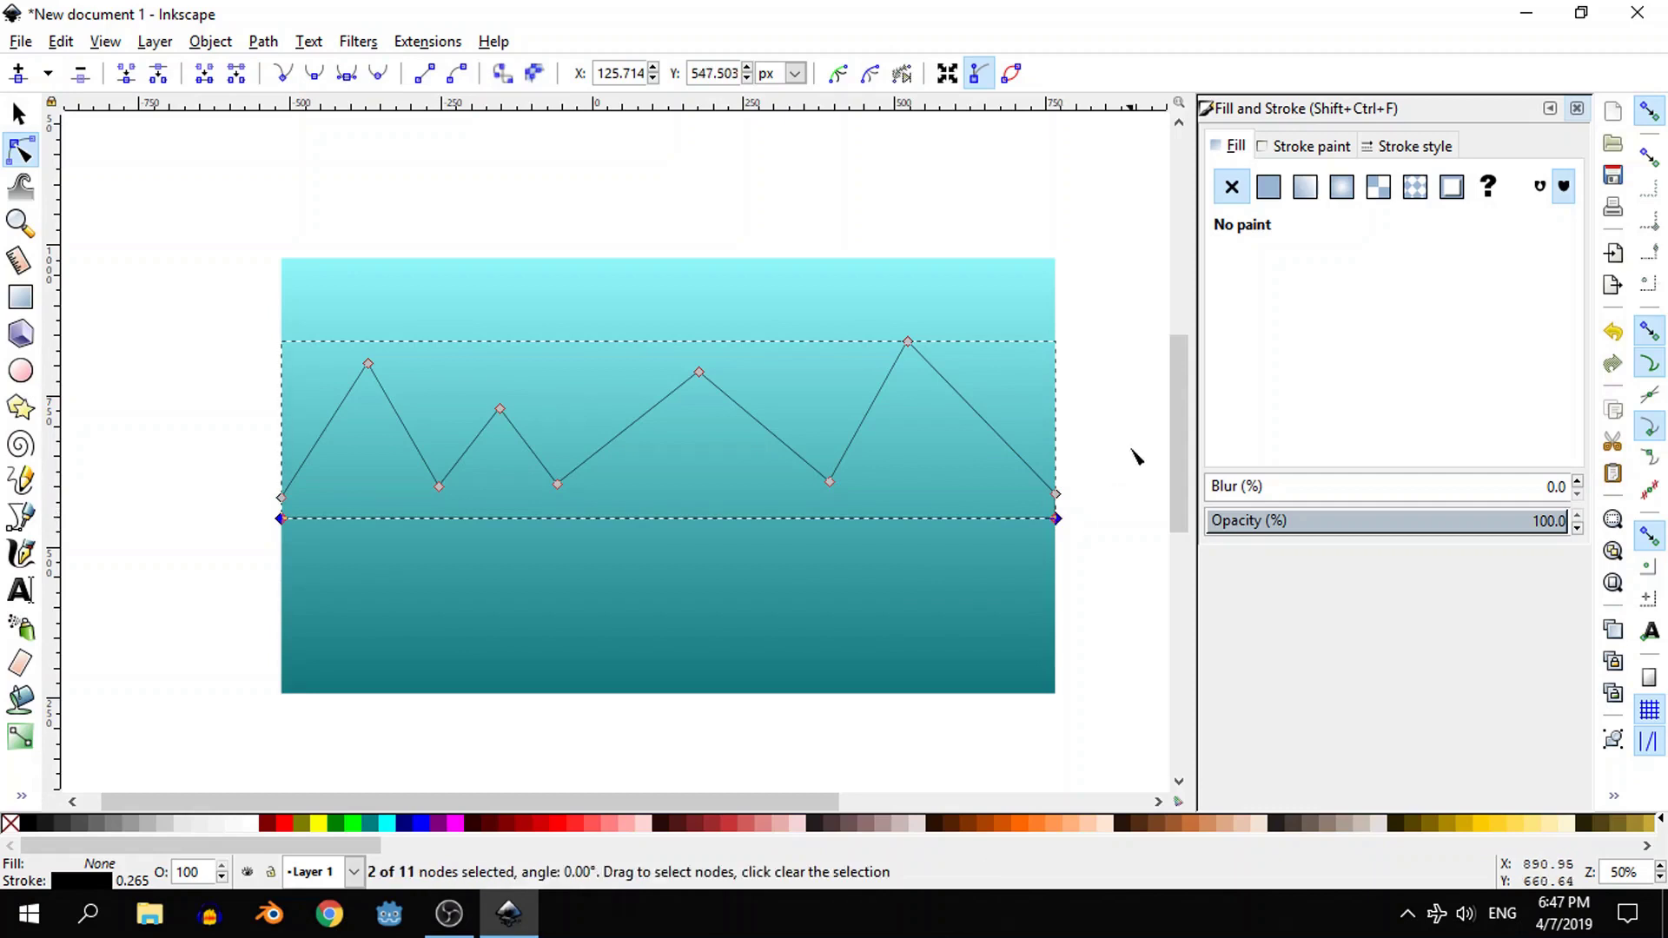
{"action": "left_click", "coordinate": [1133, 447]}
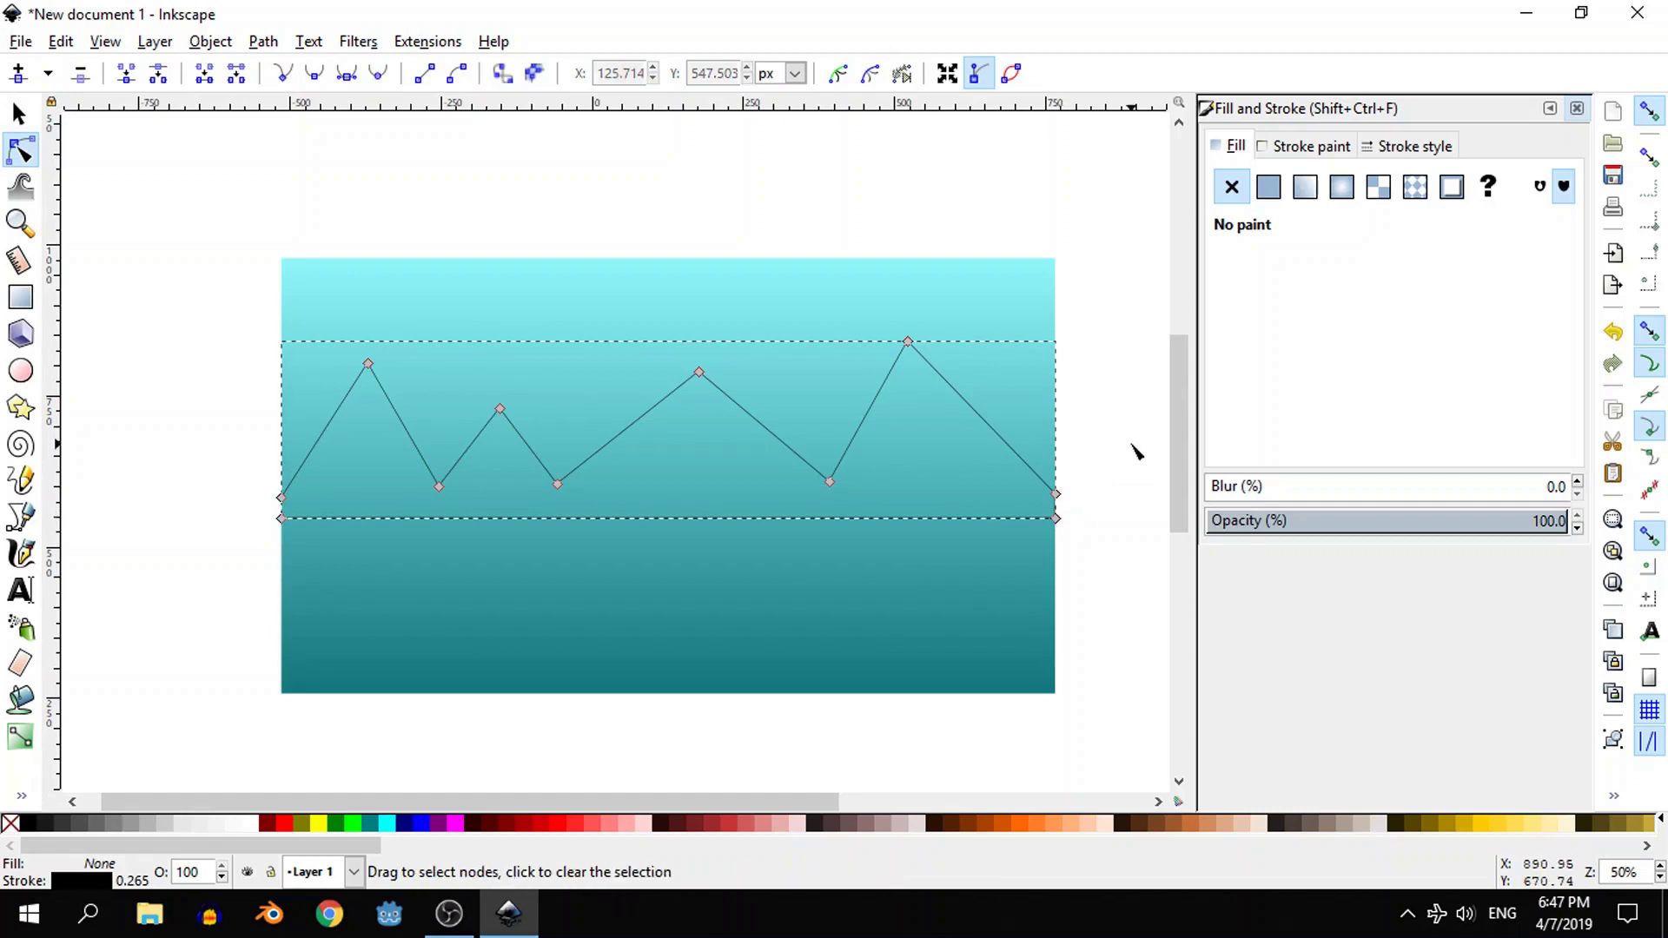
- Round all four peaks of the mountain outline by converting their corner nodes to smooth nodes
{"action": "left_click", "coordinate": [369, 364]}
{"action": "left_click", "coordinate": [500, 409], "text": "shift"}
{"action": "left_click", "coordinate": [700, 373], "text": "shift"}
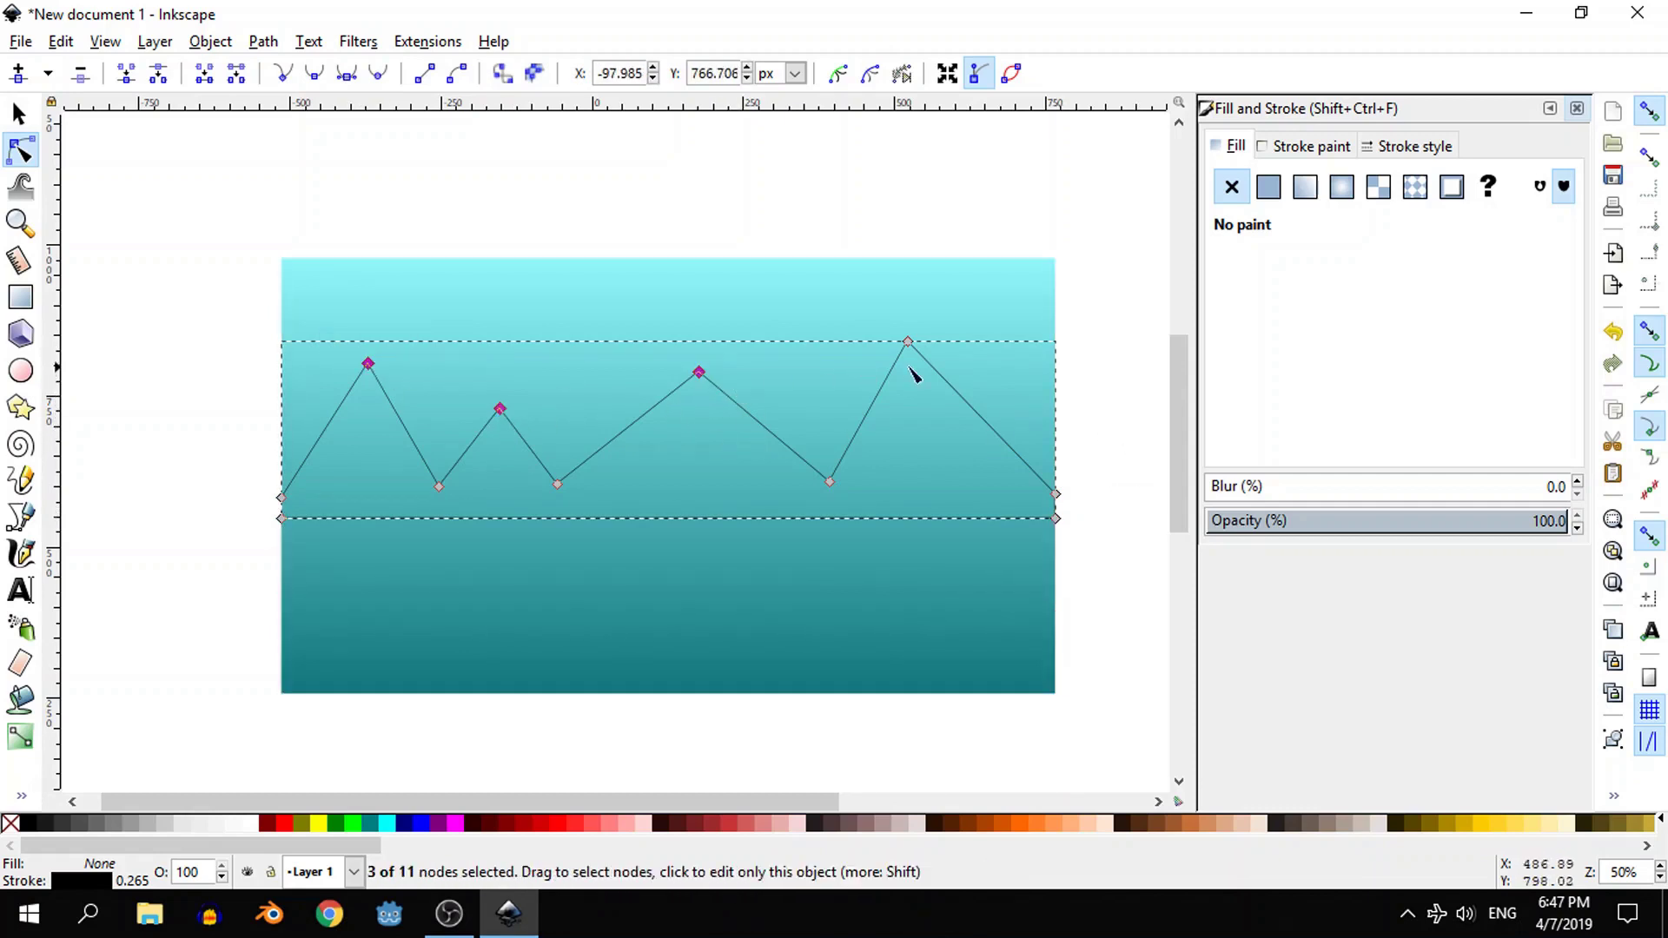
{"action": "left_click", "coordinate": [909, 343], "text": "shift"}
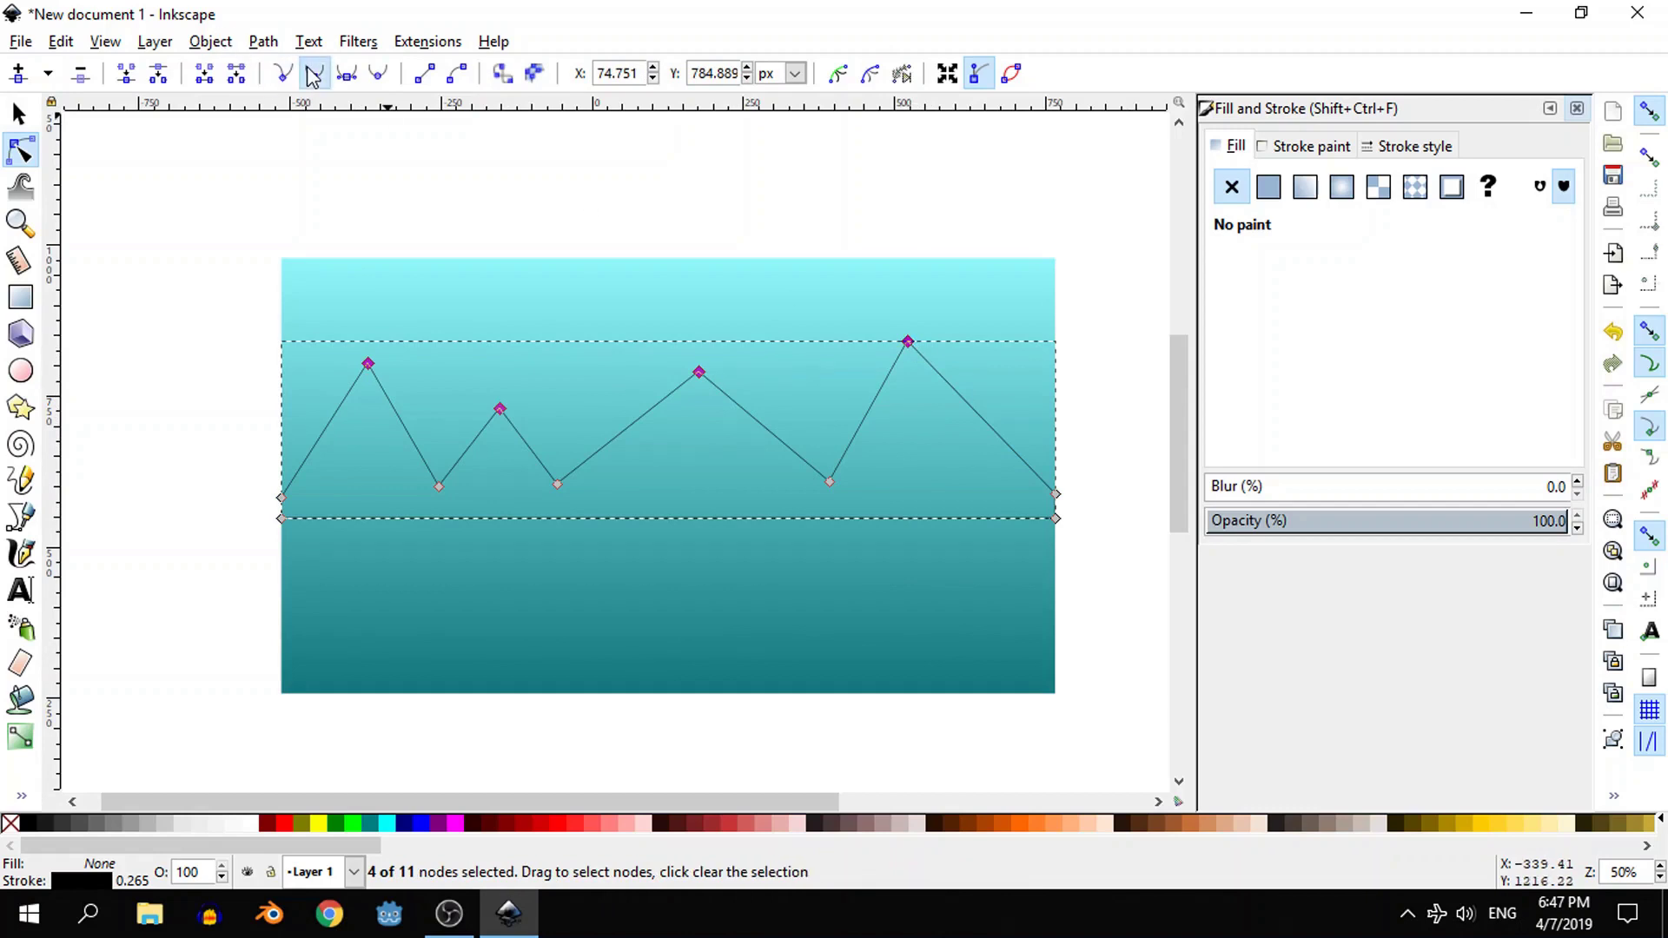
{"action": "left_click", "coordinate": [315, 73]}
- Shorten both curve handles of the first peak to make its summit narrower
{"action": "left_click_drag", "start_coordinate": [315, 363], "coordinate": [340, 378]}
{"action": "key", "text": "ctrl+z"}
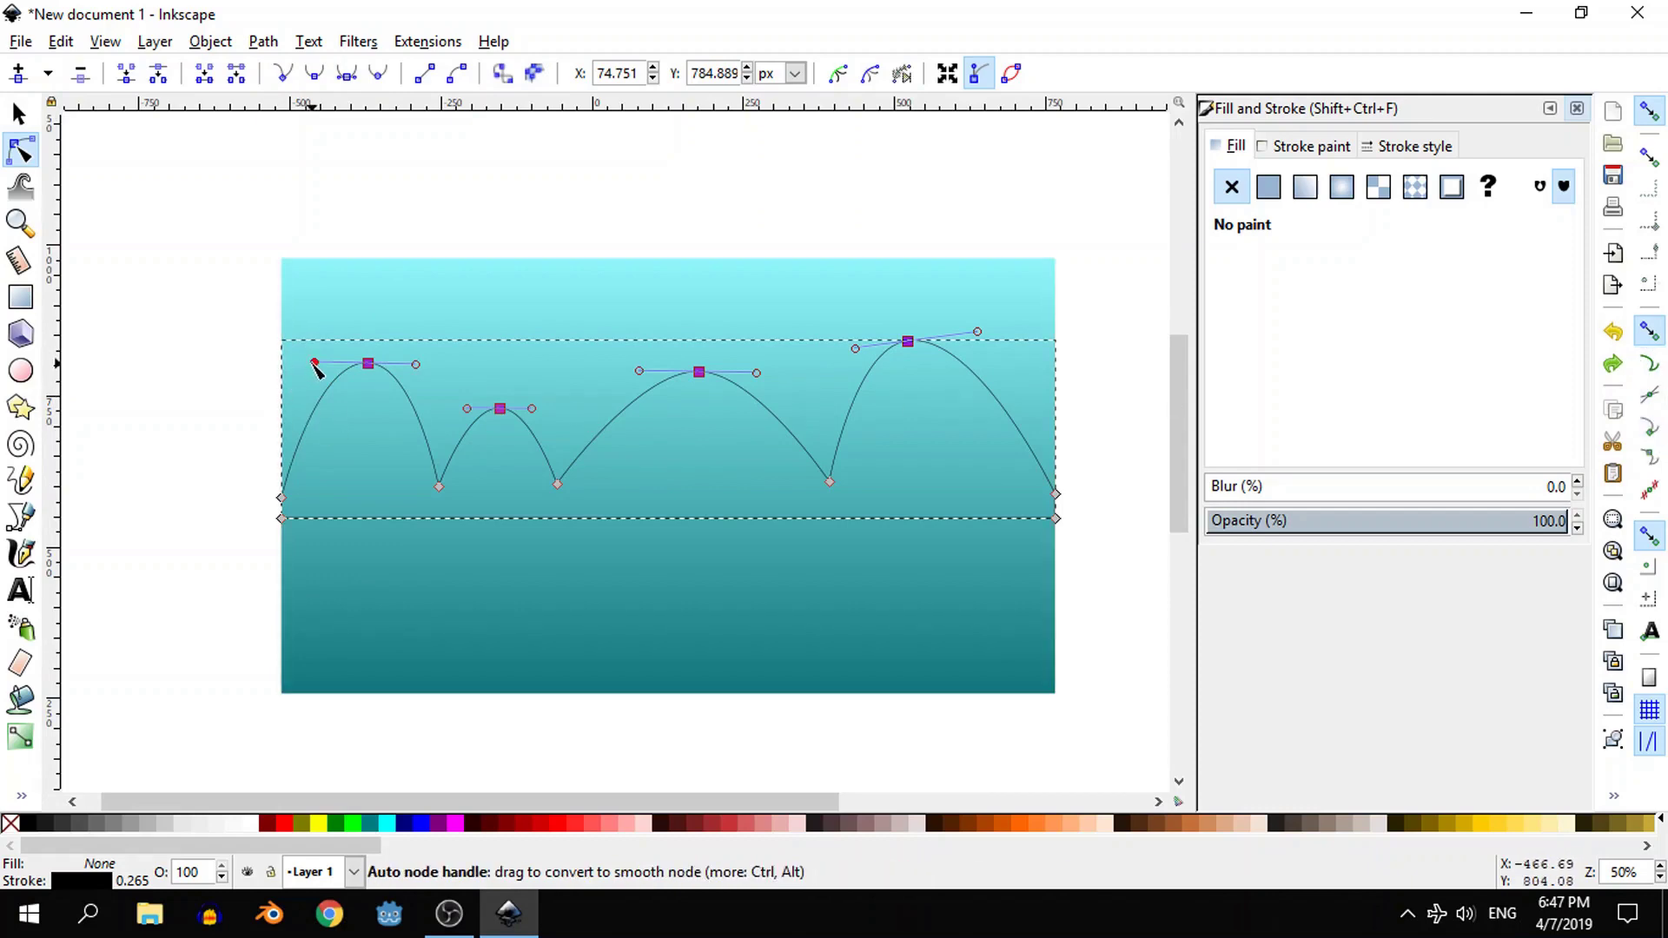
{"action": "left_click_drag", "start_coordinate": [315, 362], "coordinate": [368, 363]}
{"action": "key", "text": "ctrl+z"}
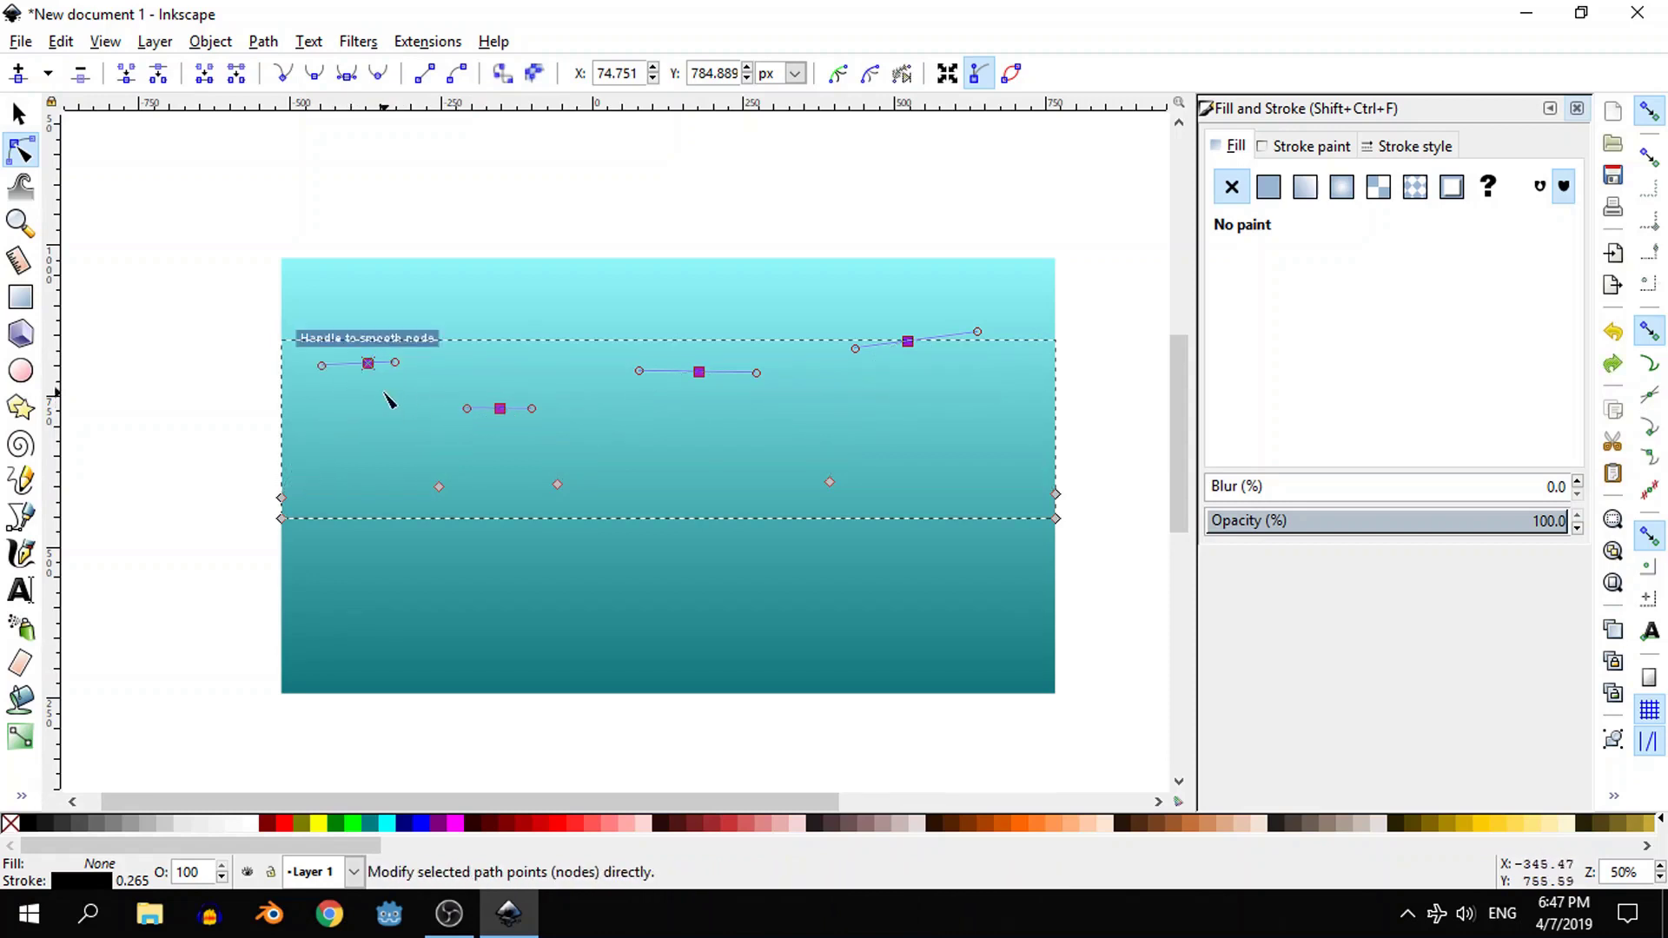
{"action": "scroll", "coordinate": [388, 399], "scroll_direction": "down", "scroll_amount": 1, "text": "ctrl"}
{"action": "scroll", "coordinate": [428, 417], "scroll_direction": "up", "scroll_amount": 1, "text": "ctrl"}
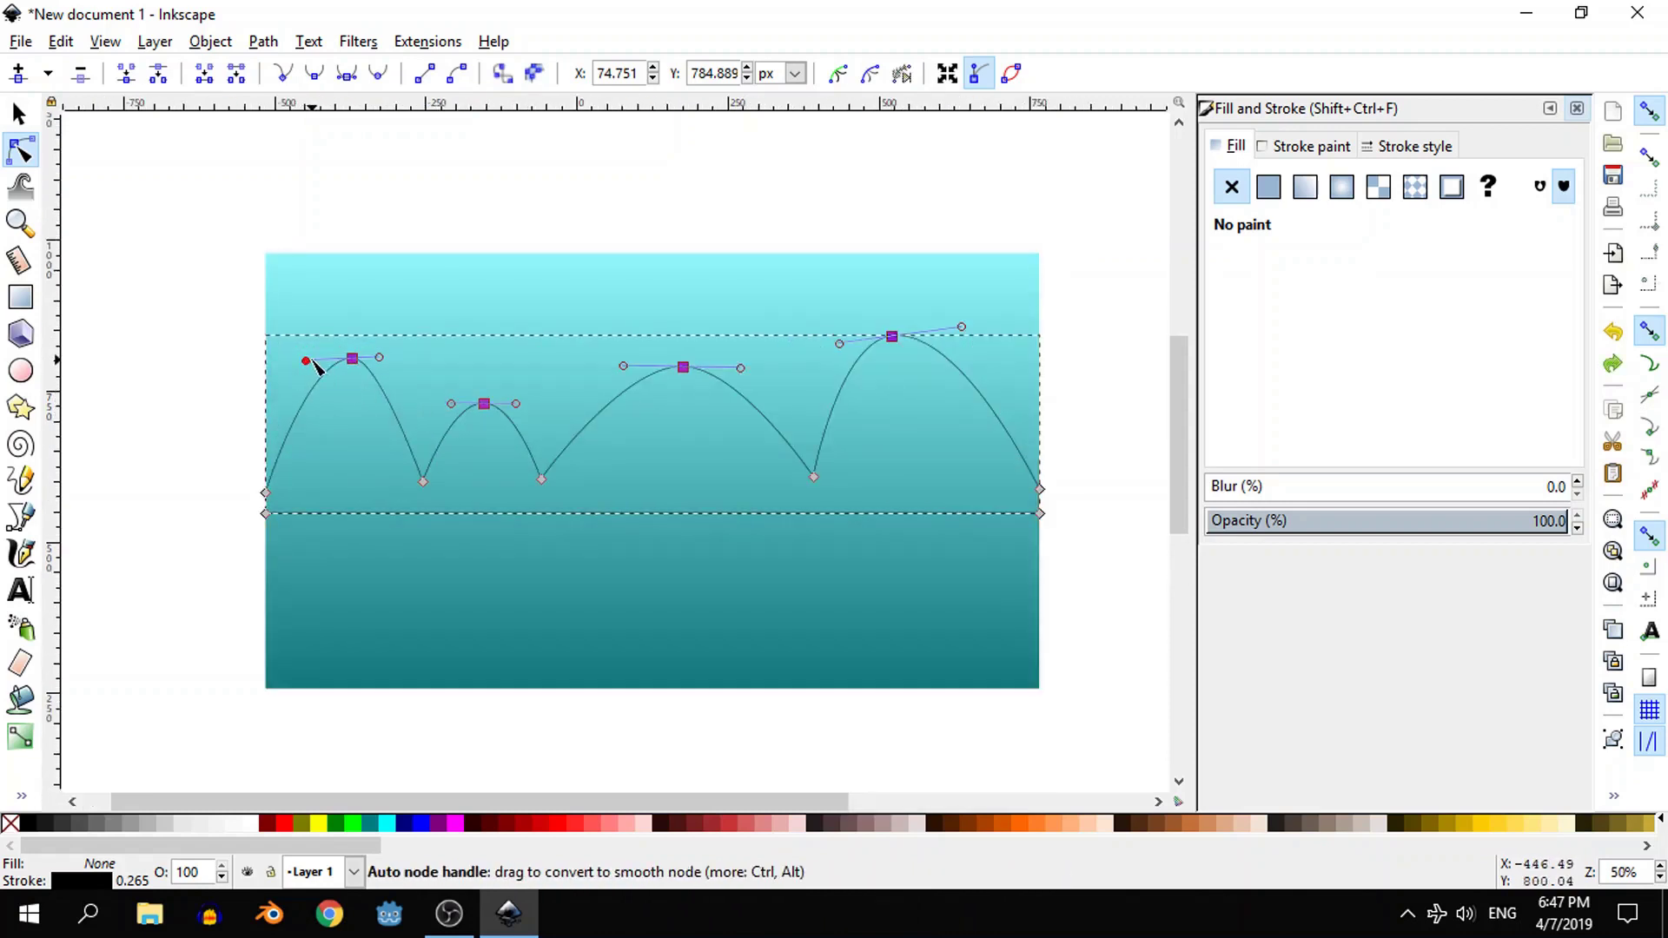
{"action": "left_click_drag", "start_coordinate": [304, 357], "coordinate": [321, 355]}
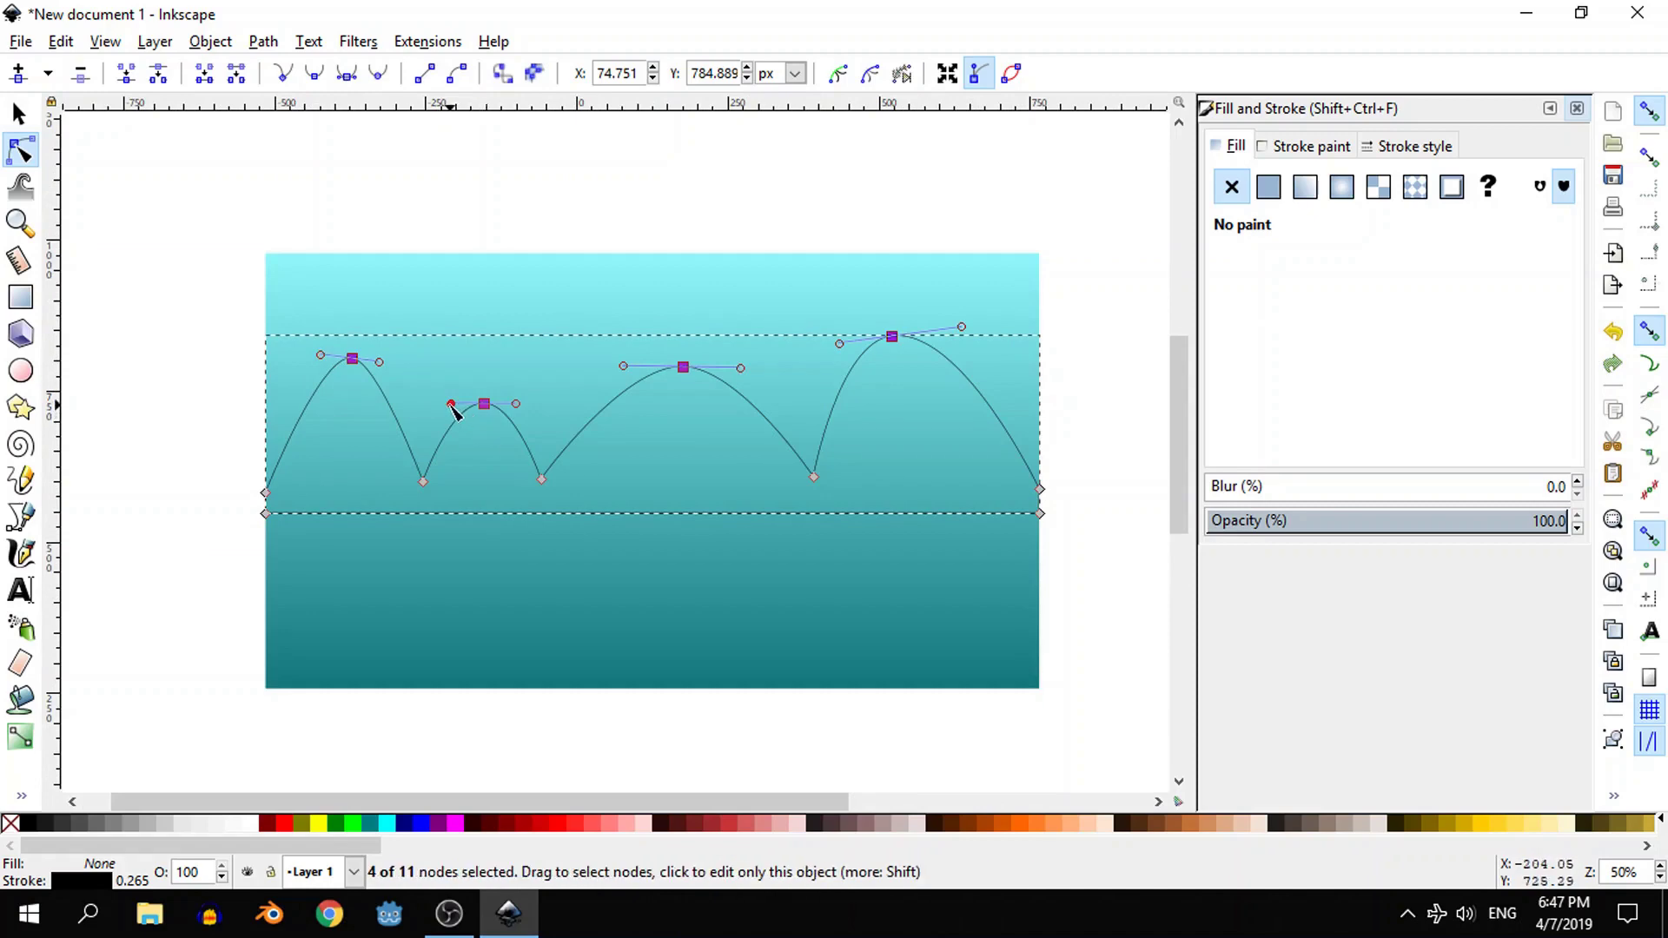
{"action": "left_click_drag", "start_coordinate": [452, 405], "coordinate": [513, 419]}
{"action": "key", "text": "ctrl+z"}
{"action": "left_click", "coordinate": [412, 354]}
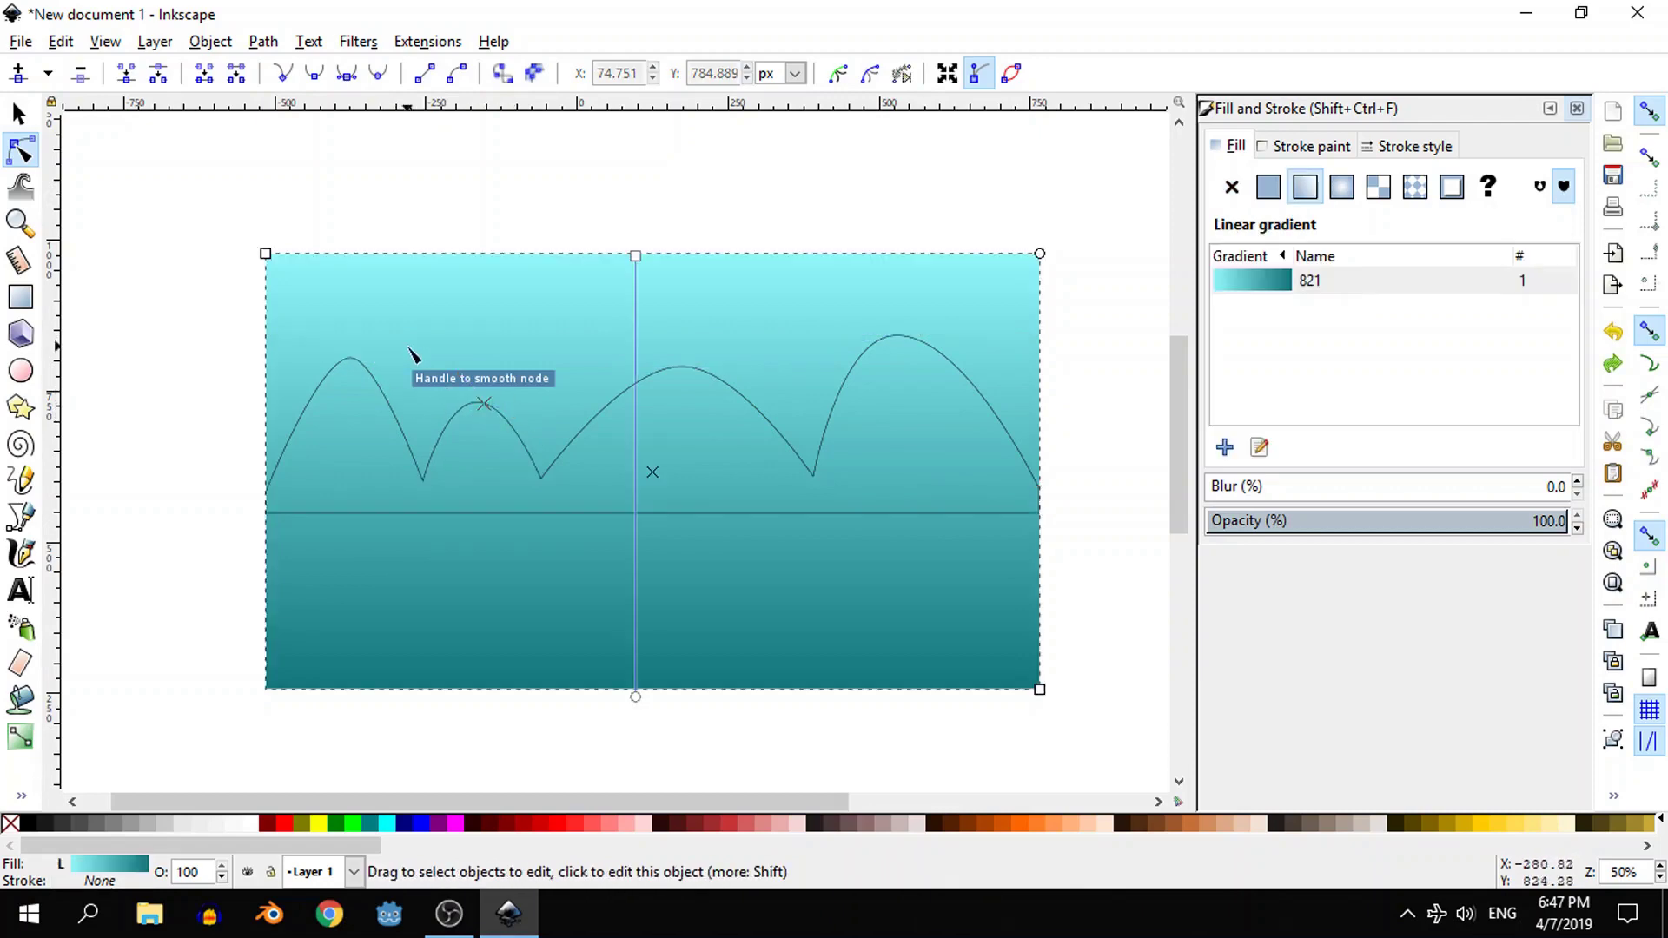
{"action": "left_click", "coordinate": [475, 409]}
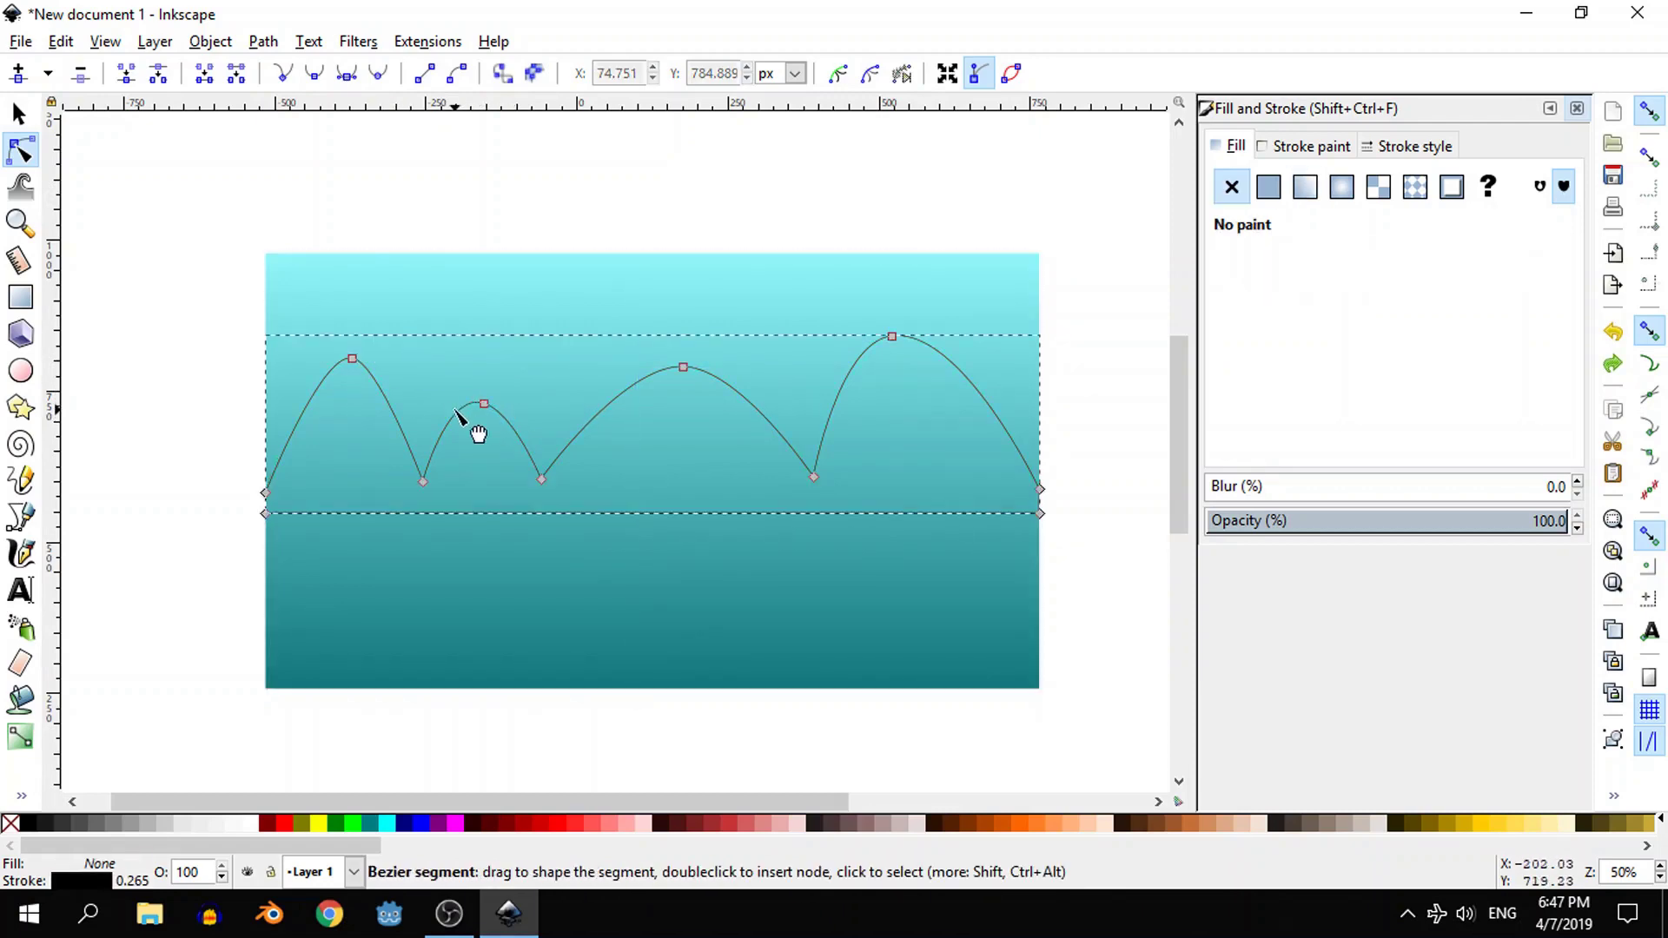
- Sharpen the third and fourth peaks by shortening their curve handles, with the fourth peak shifted slightly right and up
{"action": "left_click", "coordinate": [683, 368]}
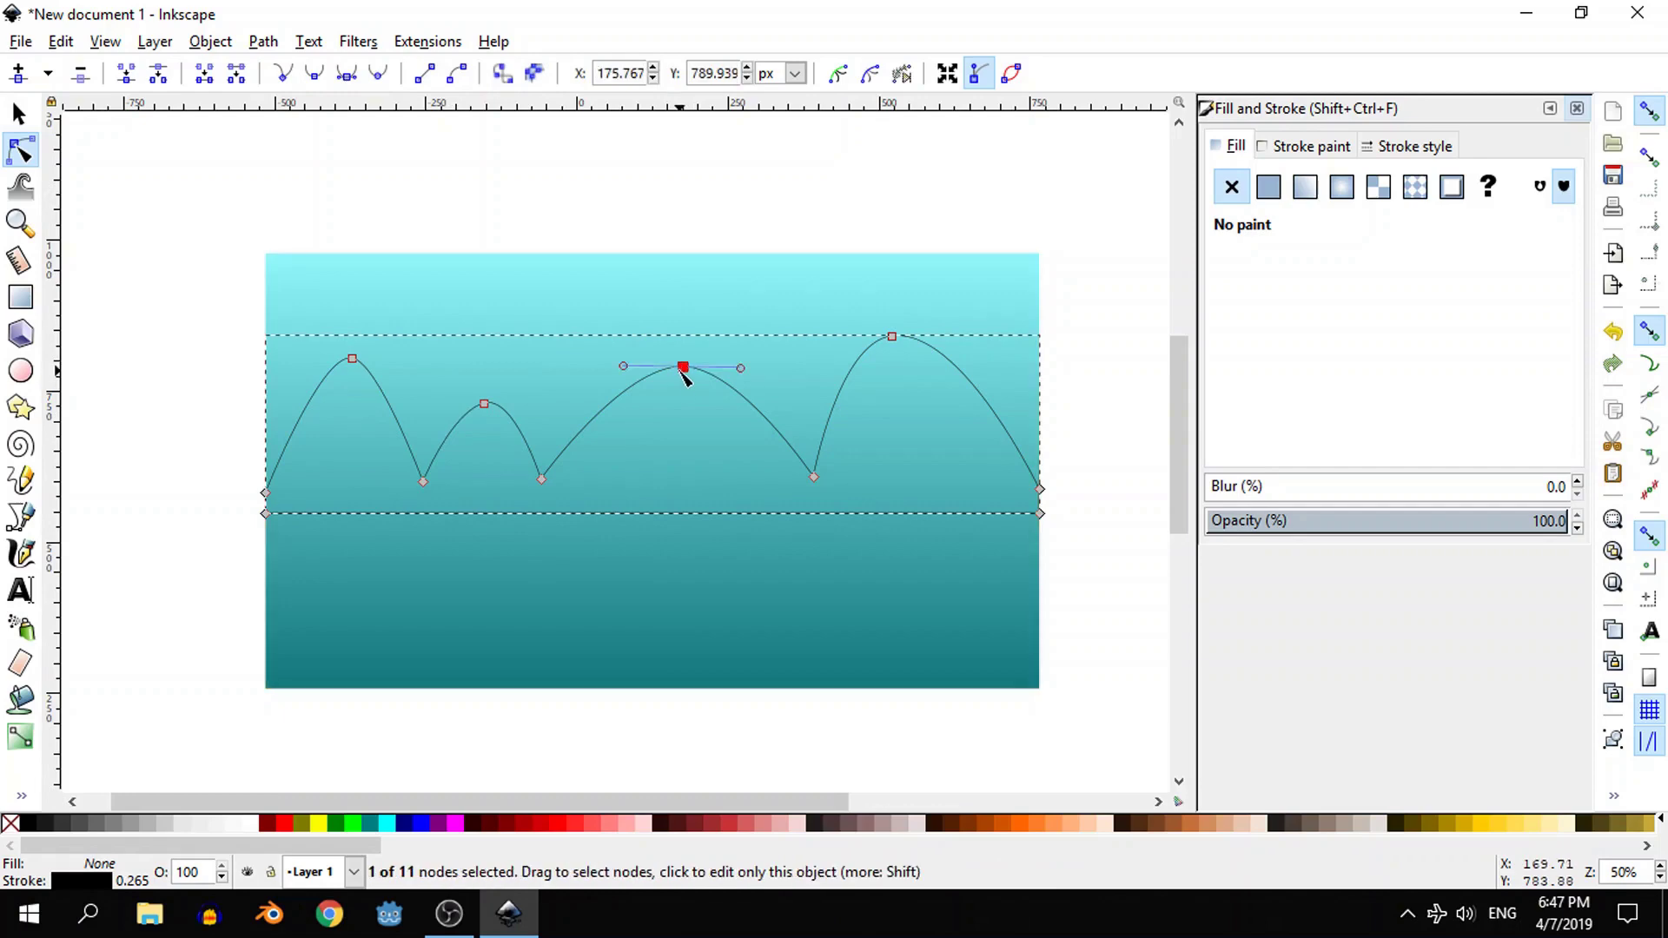
{"action": "left_click_drag", "start_coordinate": [624, 366], "coordinate": [636, 368]}
{"action": "left_click_drag", "start_coordinate": [741, 366], "coordinate": [728, 369]}
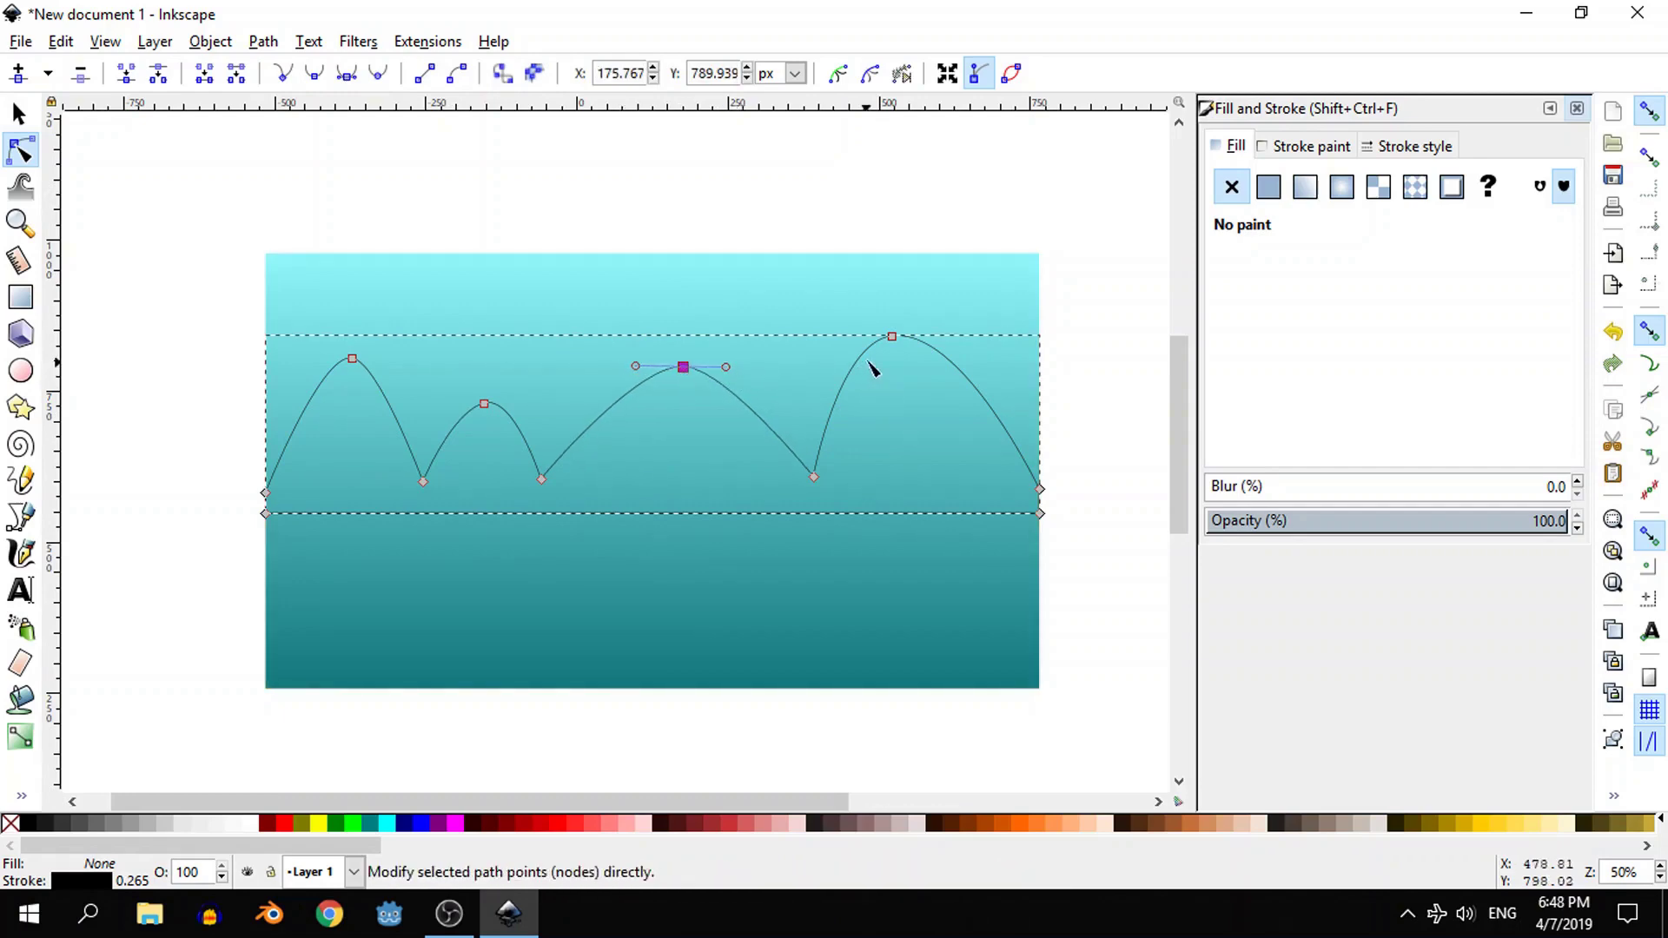
{"action": "mouse_move", "coordinate": [893, 337]}
{"action": "left_mouse_down"}
{"action": "mouse_move", "coordinate": [913, 335]}
{"action": "mouse_move", "coordinate": [879, 337]}
{"action": "left_mouse_up"}
{"action": "left_click_drag", "start_coordinate": [982, 325], "coordinate": [964, 335]}
{"action": "left_click", "coordinate": [684, 368]}
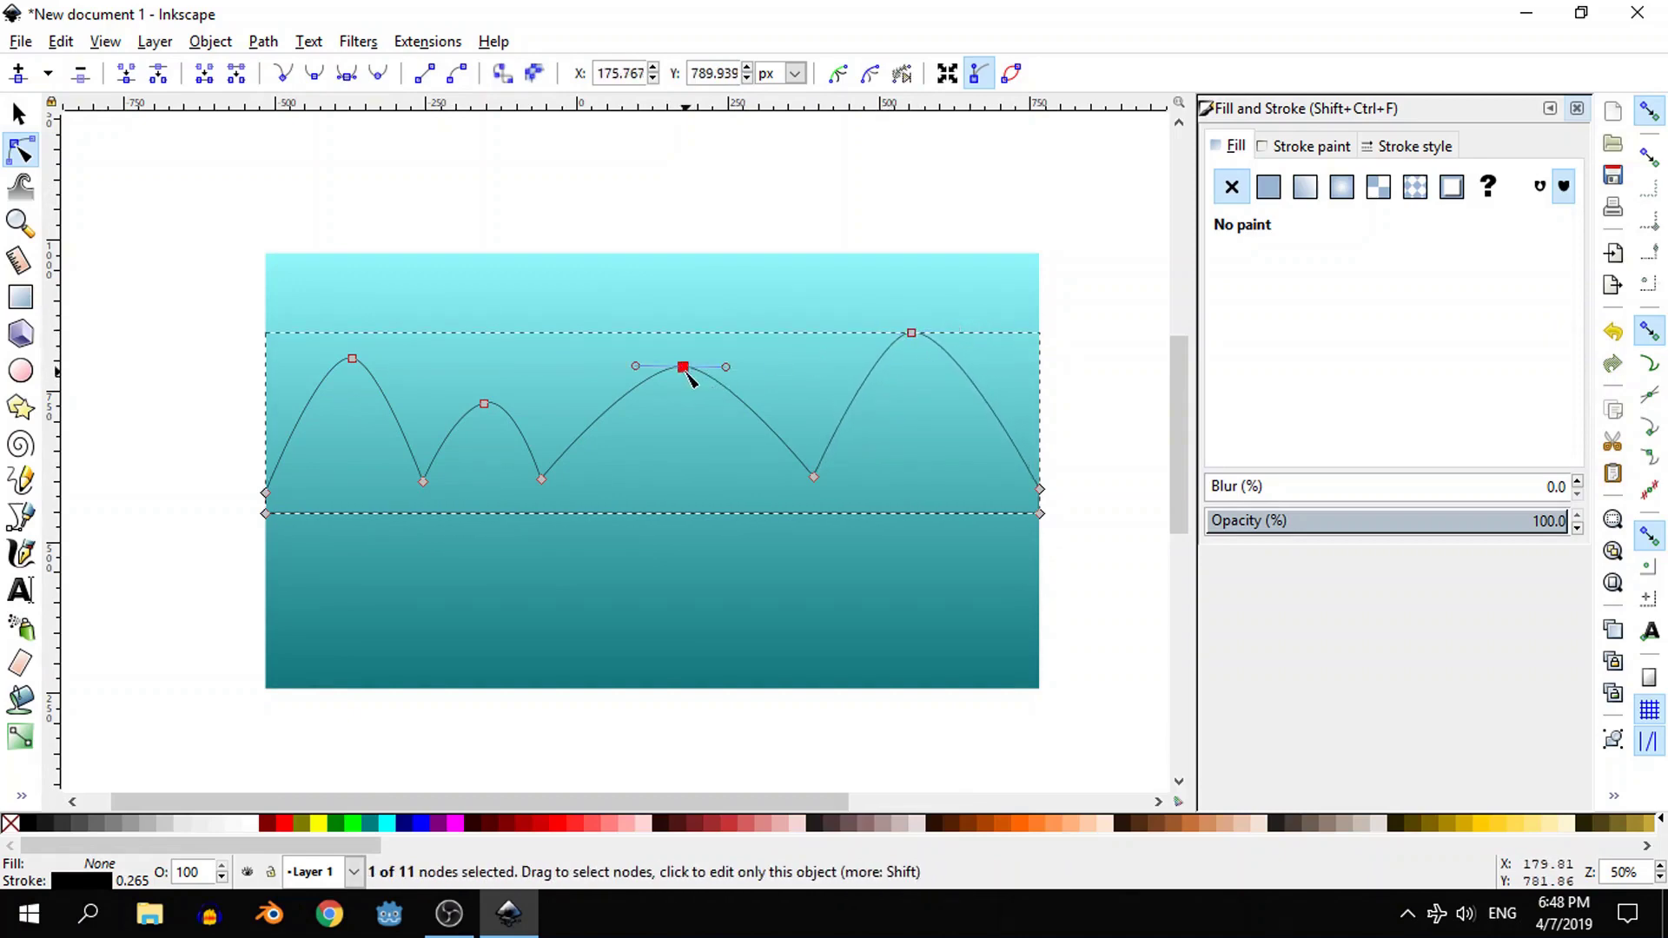
{"action": "left_click_drag", "start_coordinate": [631, 366], "coordinate": [719, 373]}
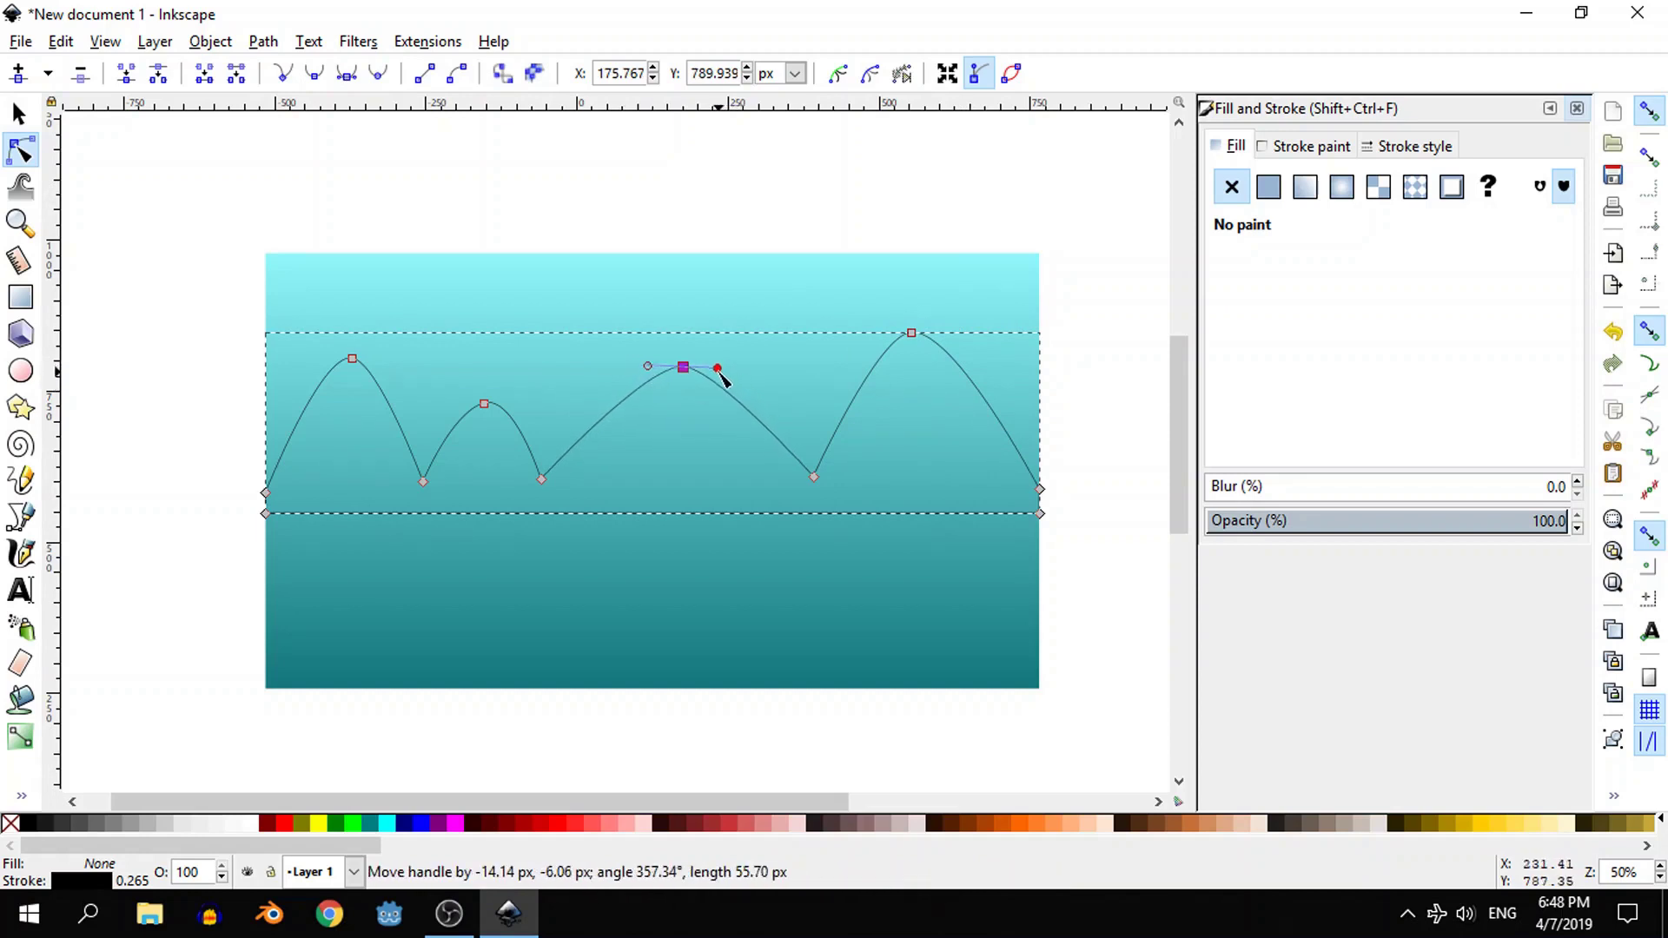
- Level the second peak's curve handles and shorten its left handle to about 44 px
{"action": "left_click", "coordinate": [484, 404]}
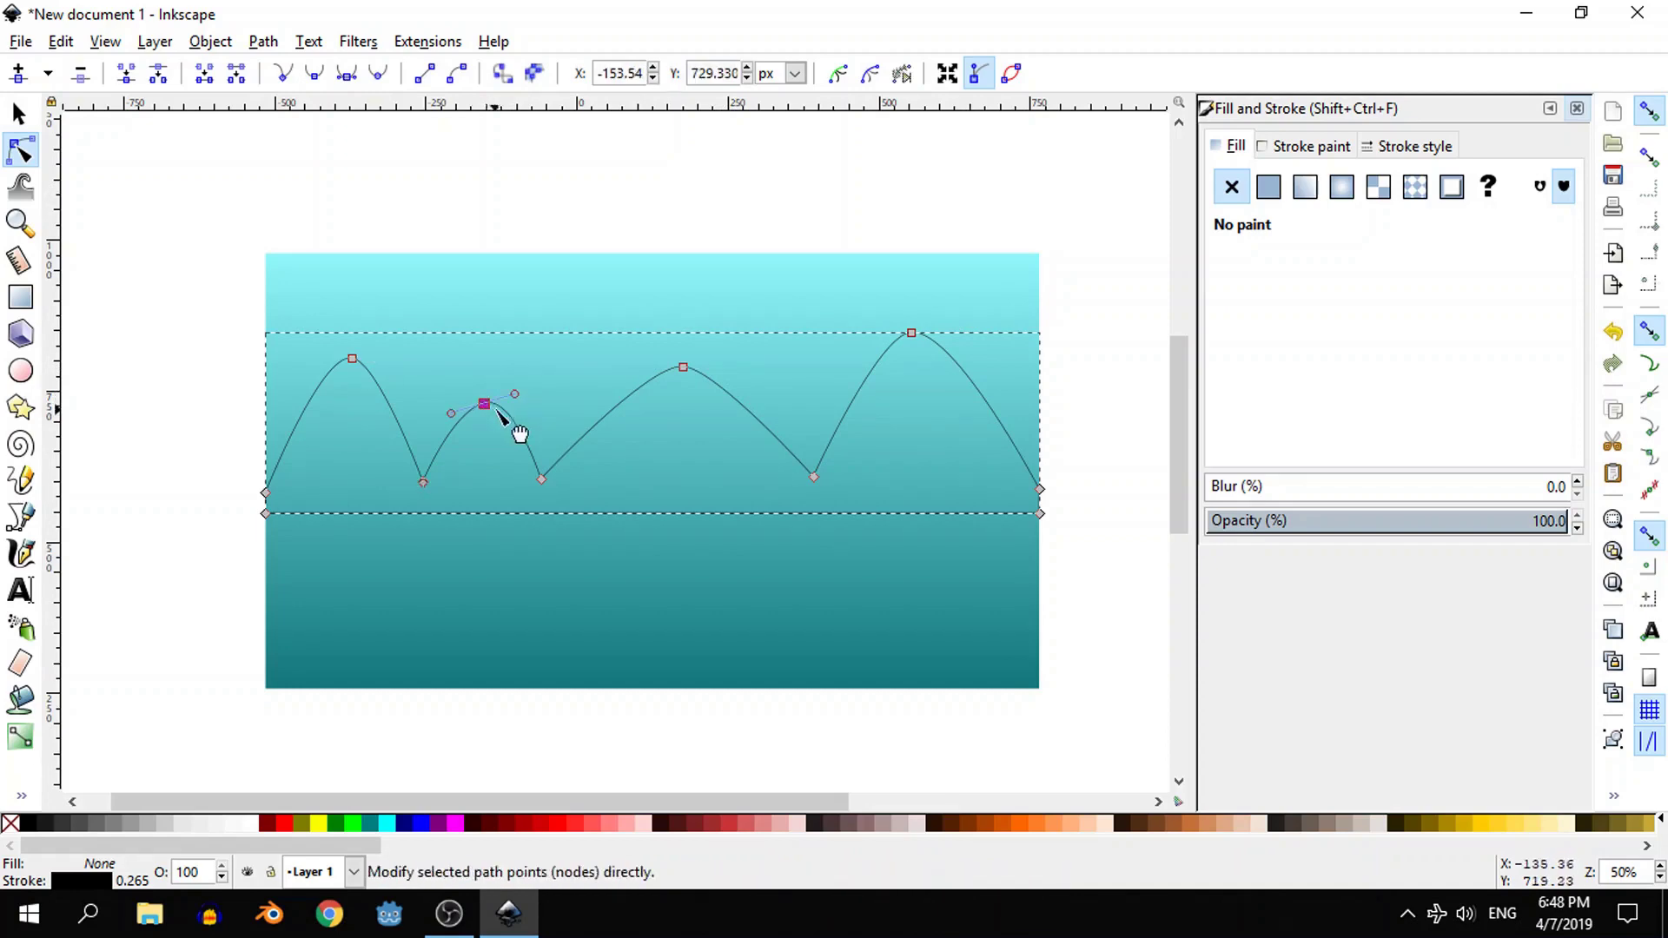
{"action": "left_click_drag", "start_coordinate": [517, 397], "coordinate": [457, 405]}
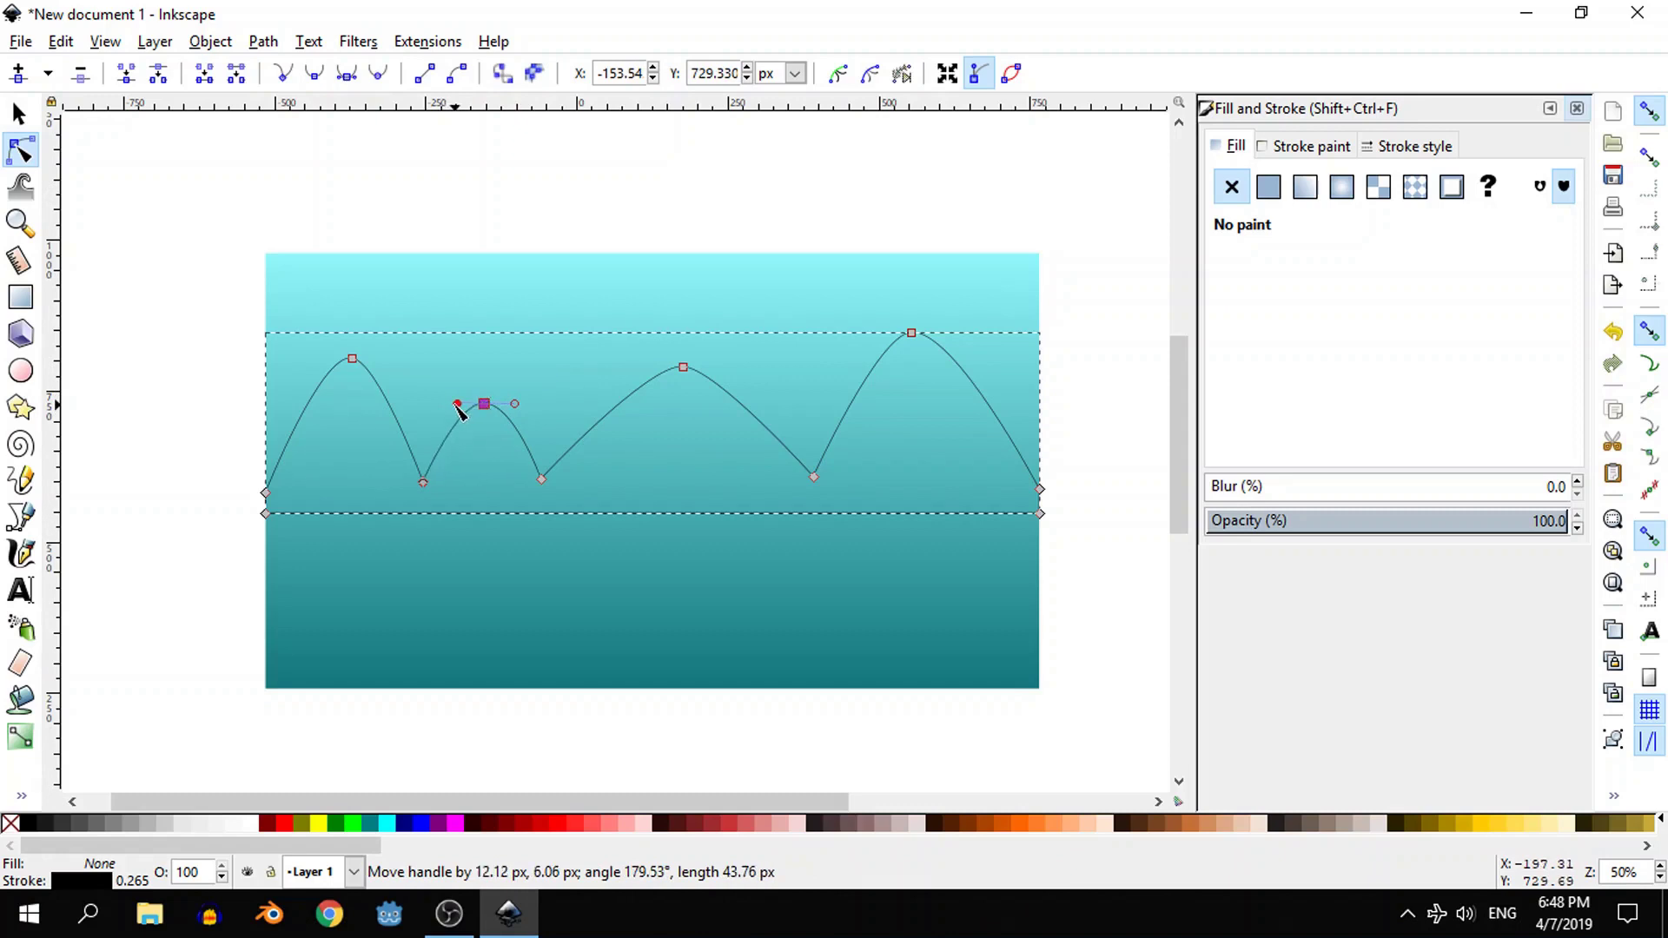
{"action": "left_click", "coordinate": [379, 385]}
{"action": "left_click", "coordinate": [224, 235]}
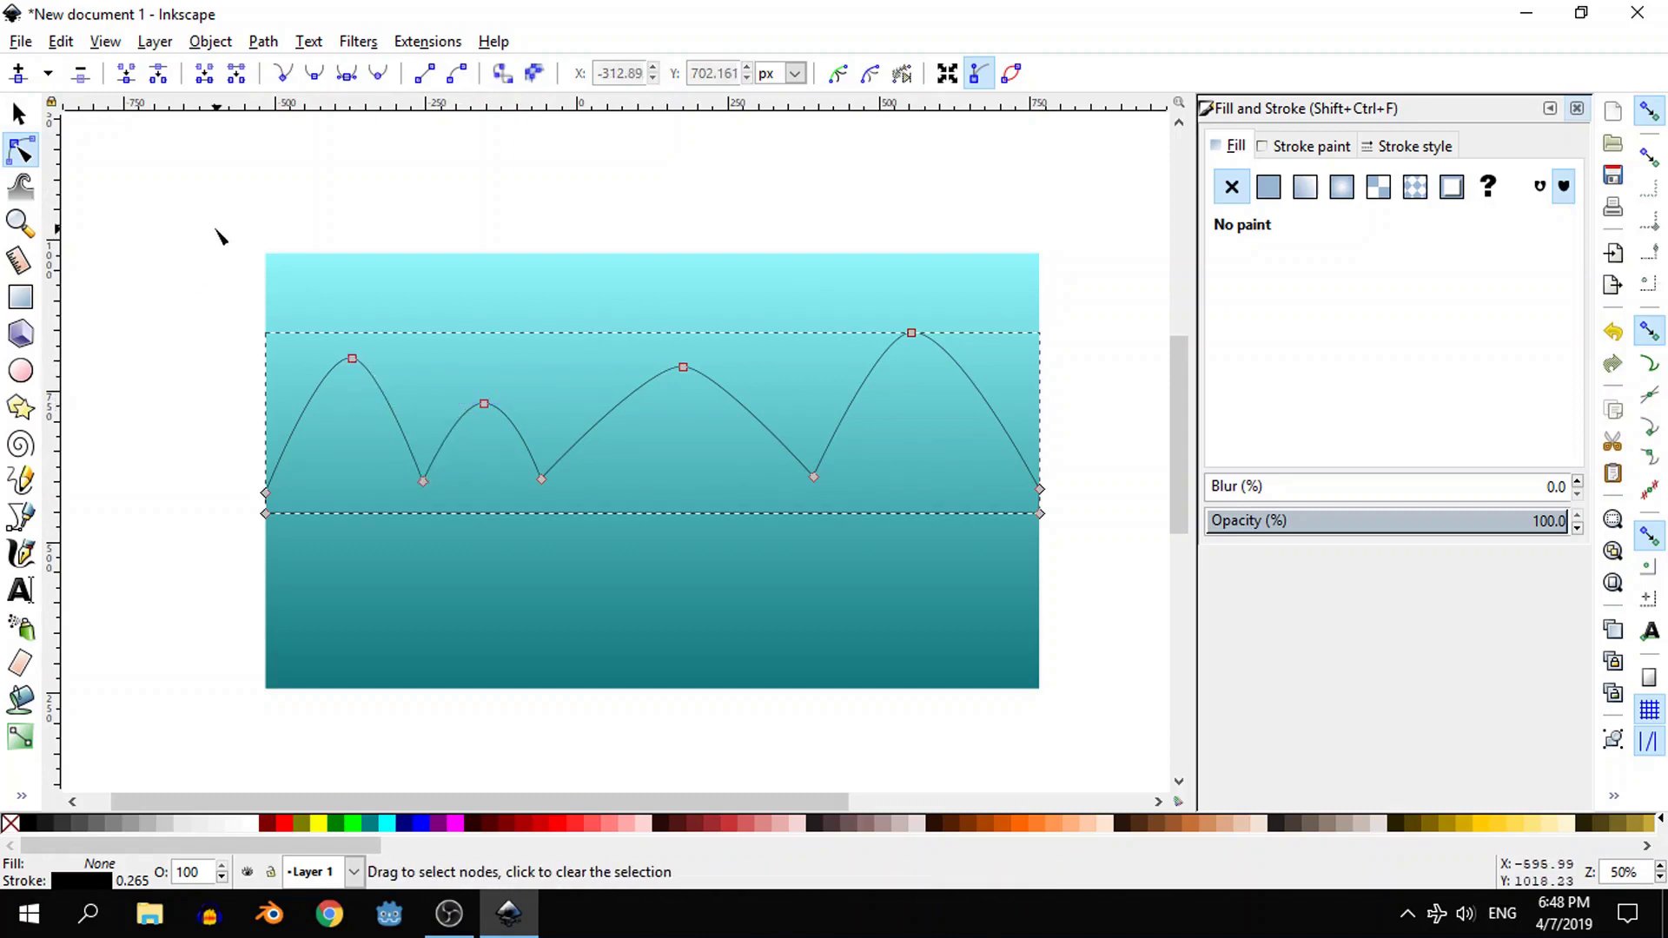
- Remove the mountain outline's stroke and fill the shape with the flat blue 4c89a9
{"action": "left_click", "coordinate": [942, 233]}
{"action": "left_click", "coordinate": [935, 356]}
{"action": "left_click", "coordinate": [935, 357]}
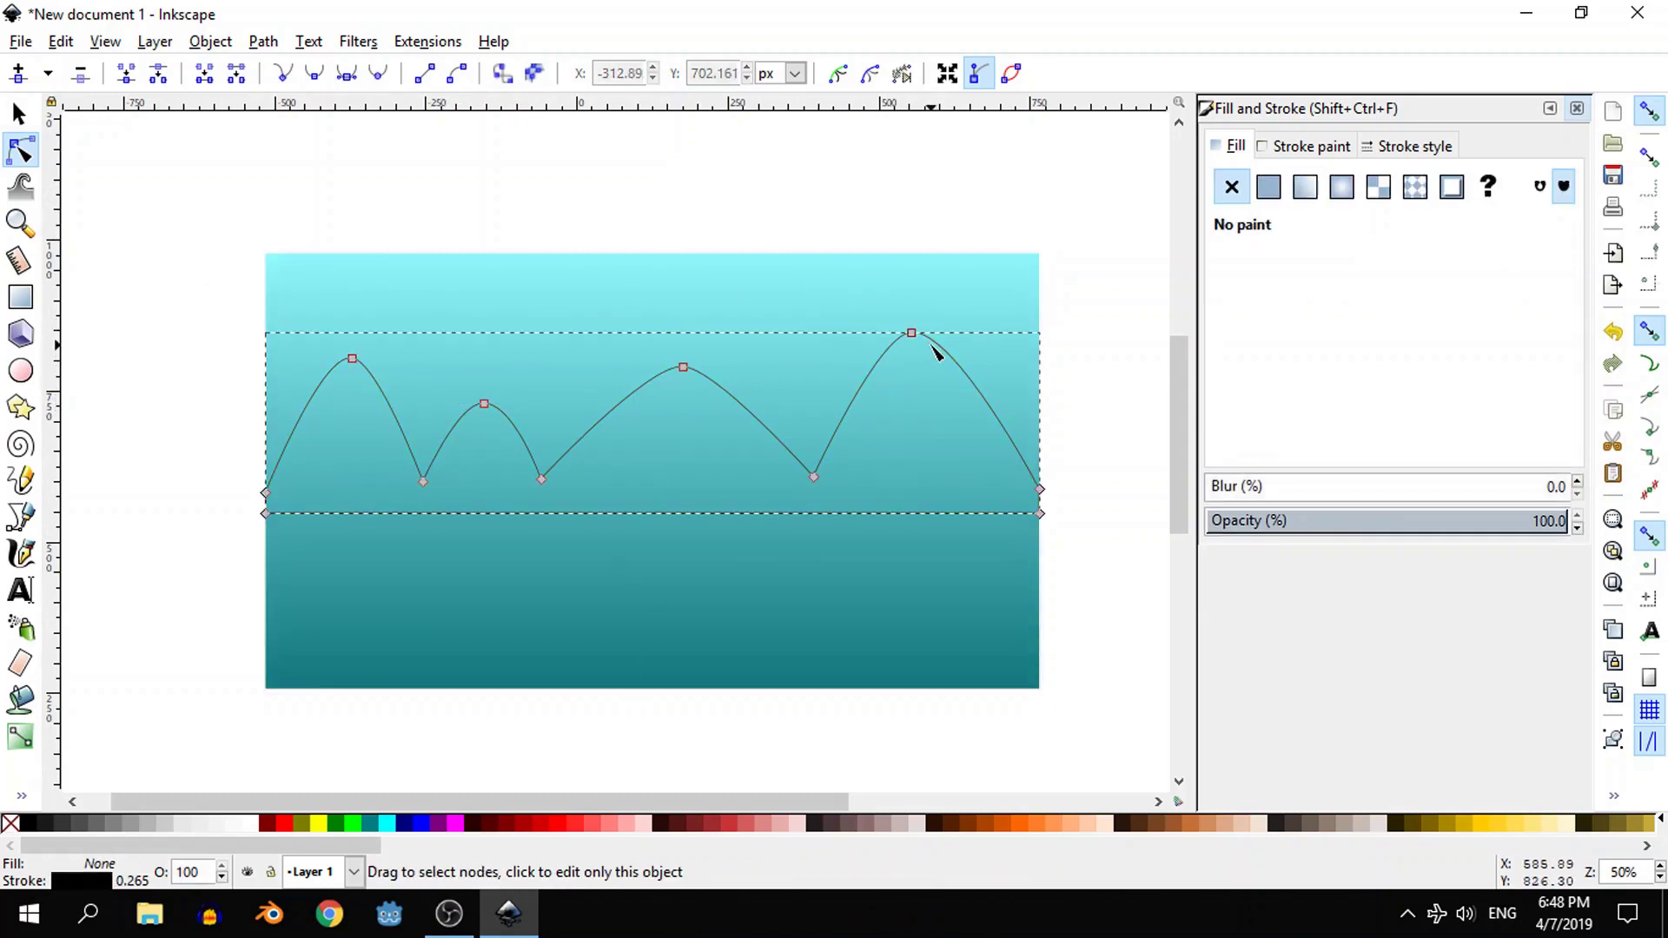
{"action": "left_click", "coordinate": [295, 831]}
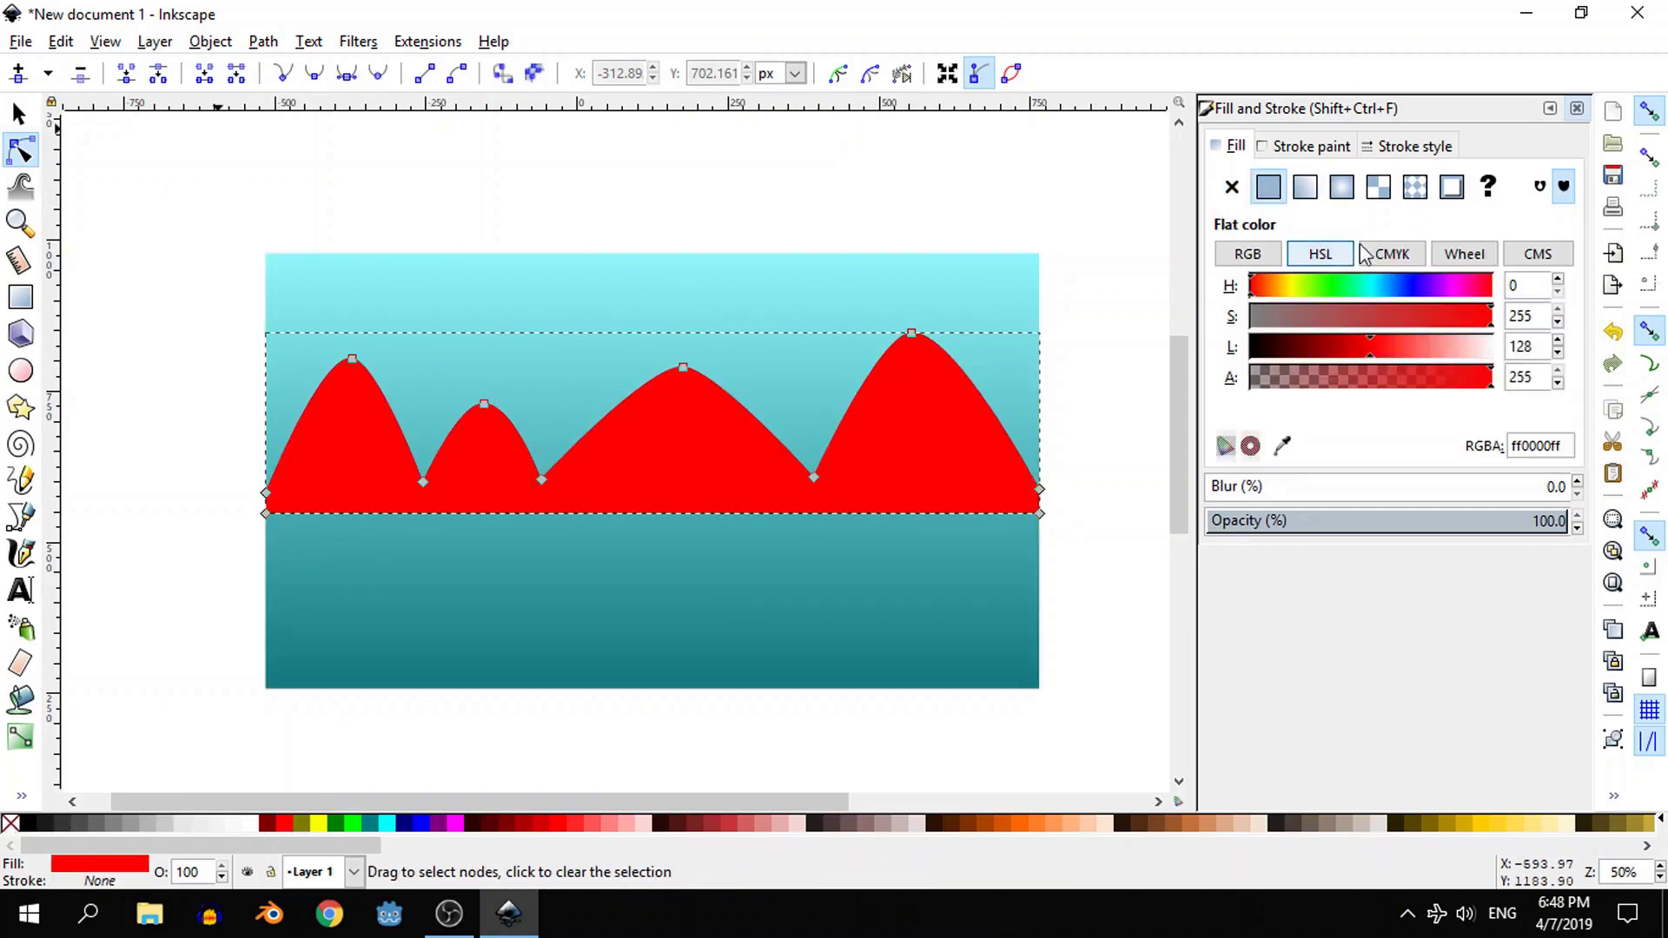
{"action": "left_click", "coordinate": [1469, 261]}
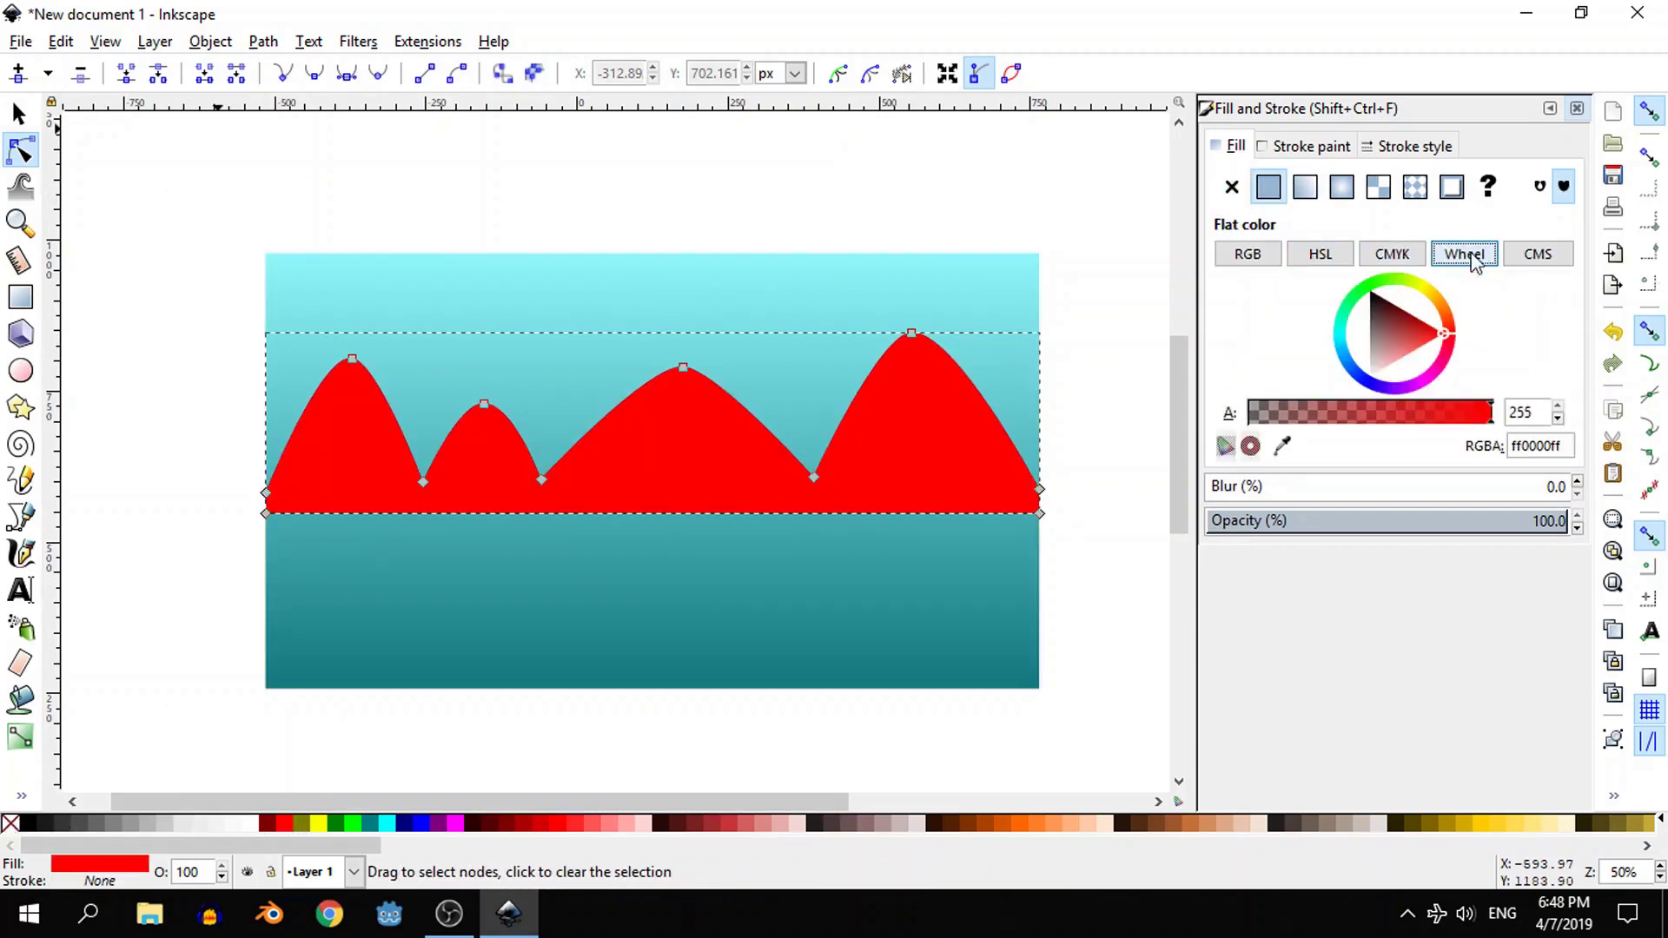
{"action": "left_click", "coordinate": [1345, 360]}
{"action": "mouse_move", "coordinate": [1387, 343]}
{"action": "left_mouse_down"}
{"action": "mouse_move", "coordinate": [1412, 319]}
{"action": "mouse_move", "coordinate": [1394, 336]}
{"action": "left_mouse_up"}
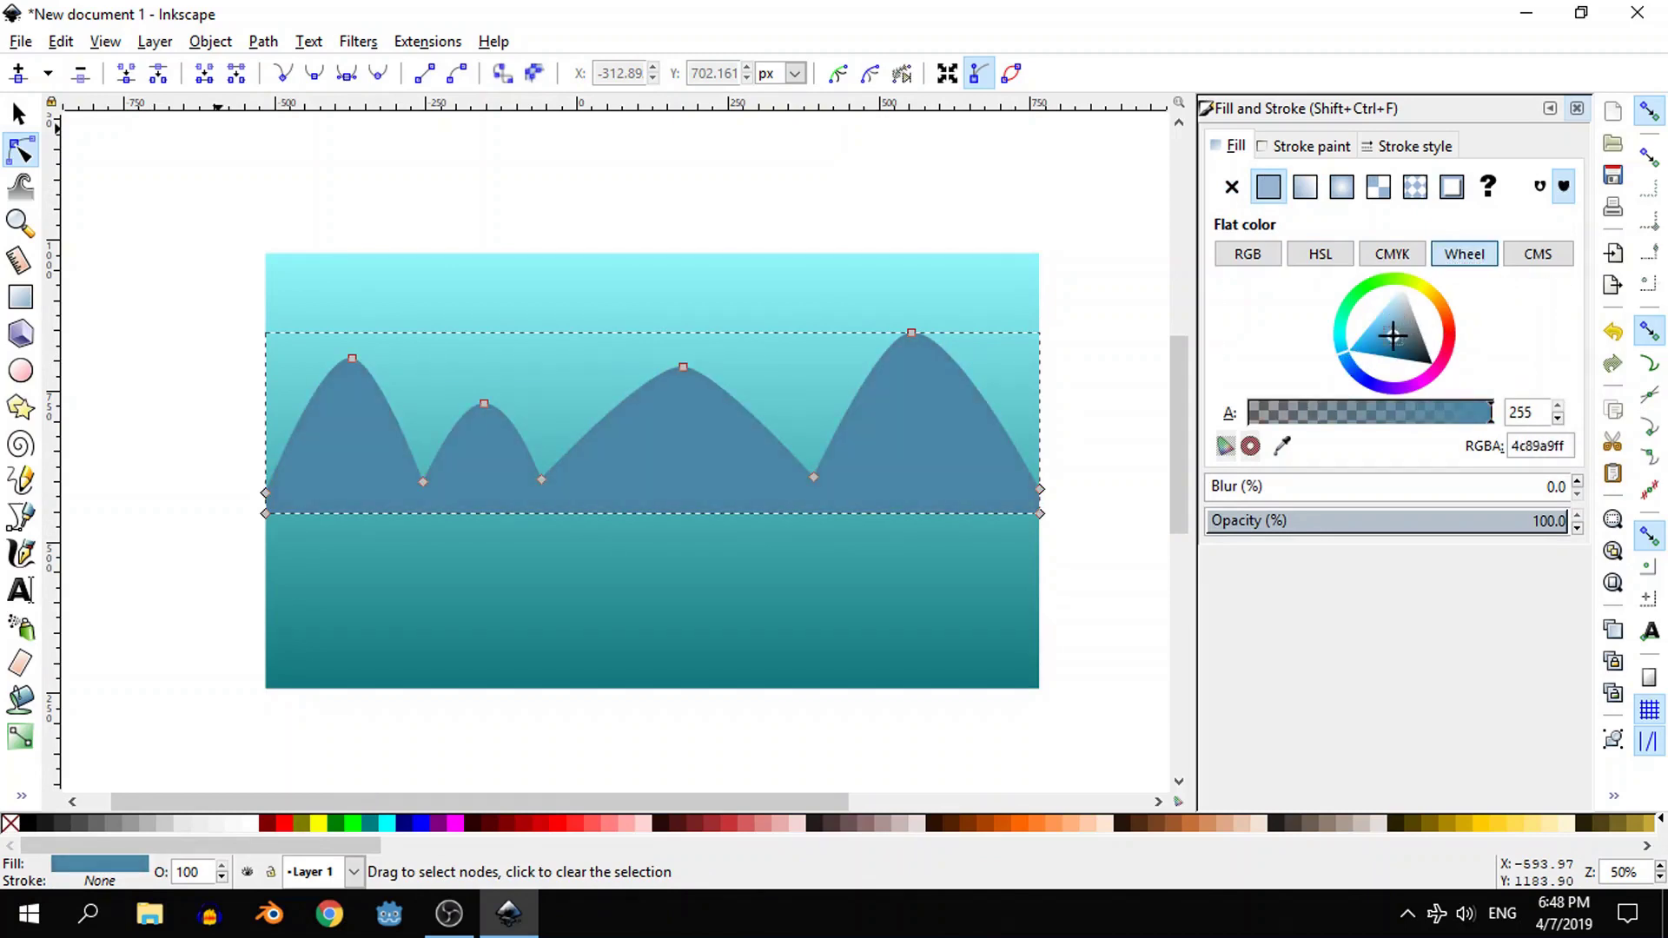
- Change the mountain fill to a vertical linear gradient that fades from the highest summit to below the base
{"action": "left_click", "coordinate": [1305, 187]}
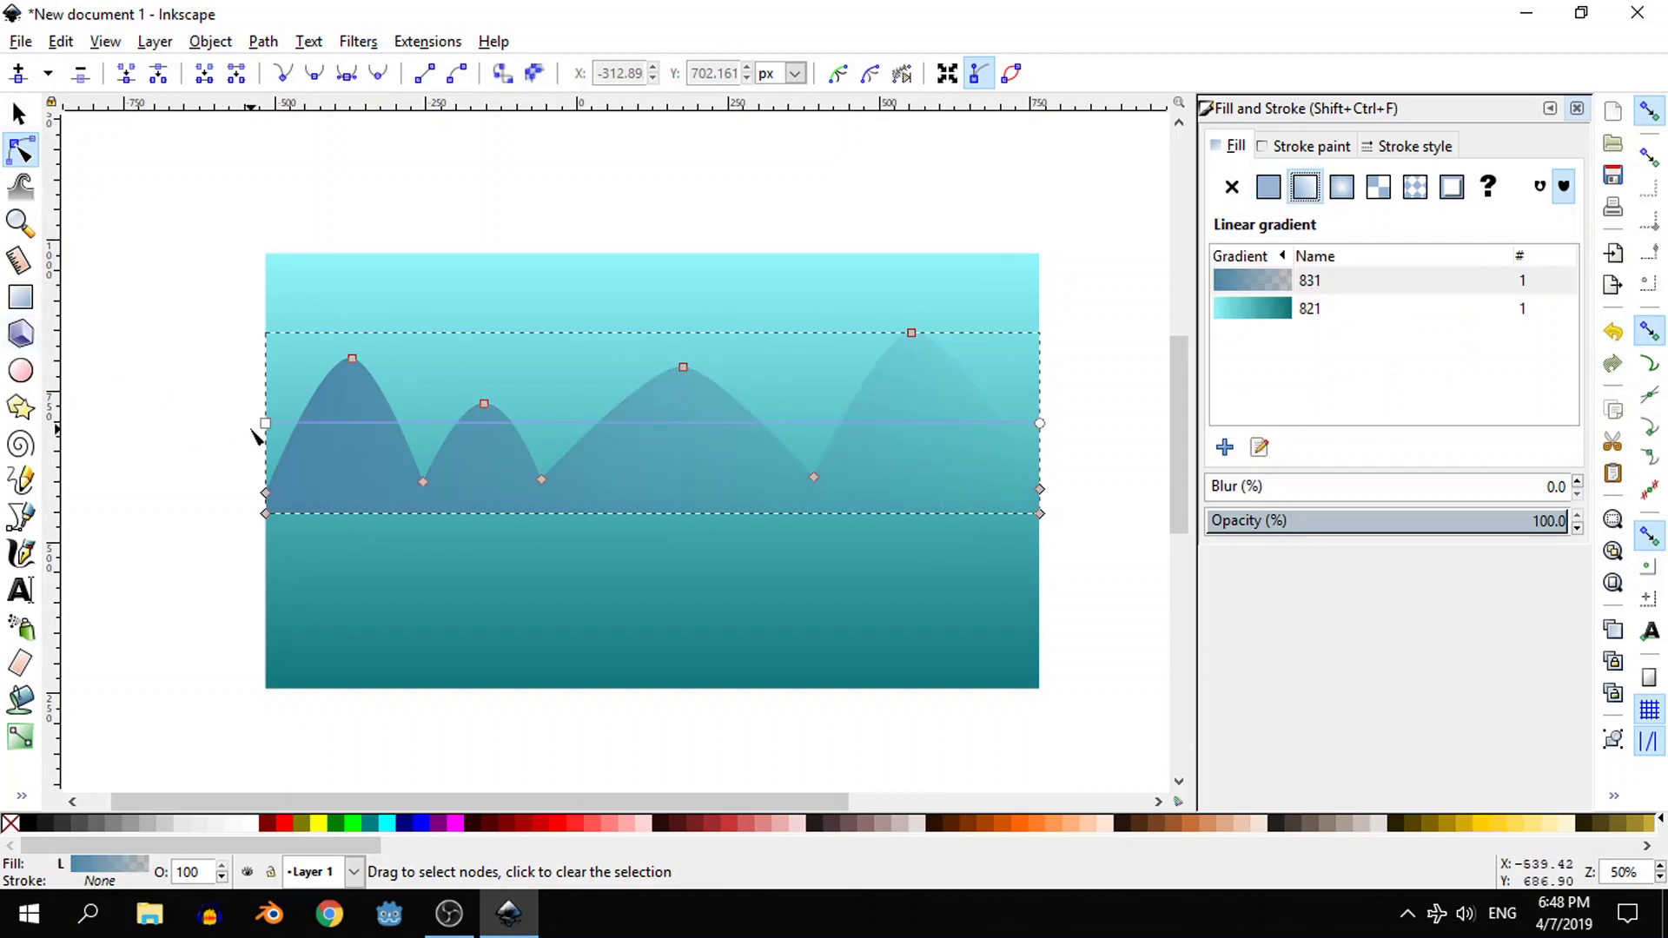
{"action": "mouse_move", "coordinate": [265, 426]}
{"action": "left_mouse_down"}
{"action": "mouse_move", "coordinate": [558, 403]}
{"action": "mouse_move", "coordinate": [660, 327]}
{"action": "left_mouse_up"}
{"action": "left_click_drag", "start_coordinate": [1041, 424], "coordinate": [662, 567]}
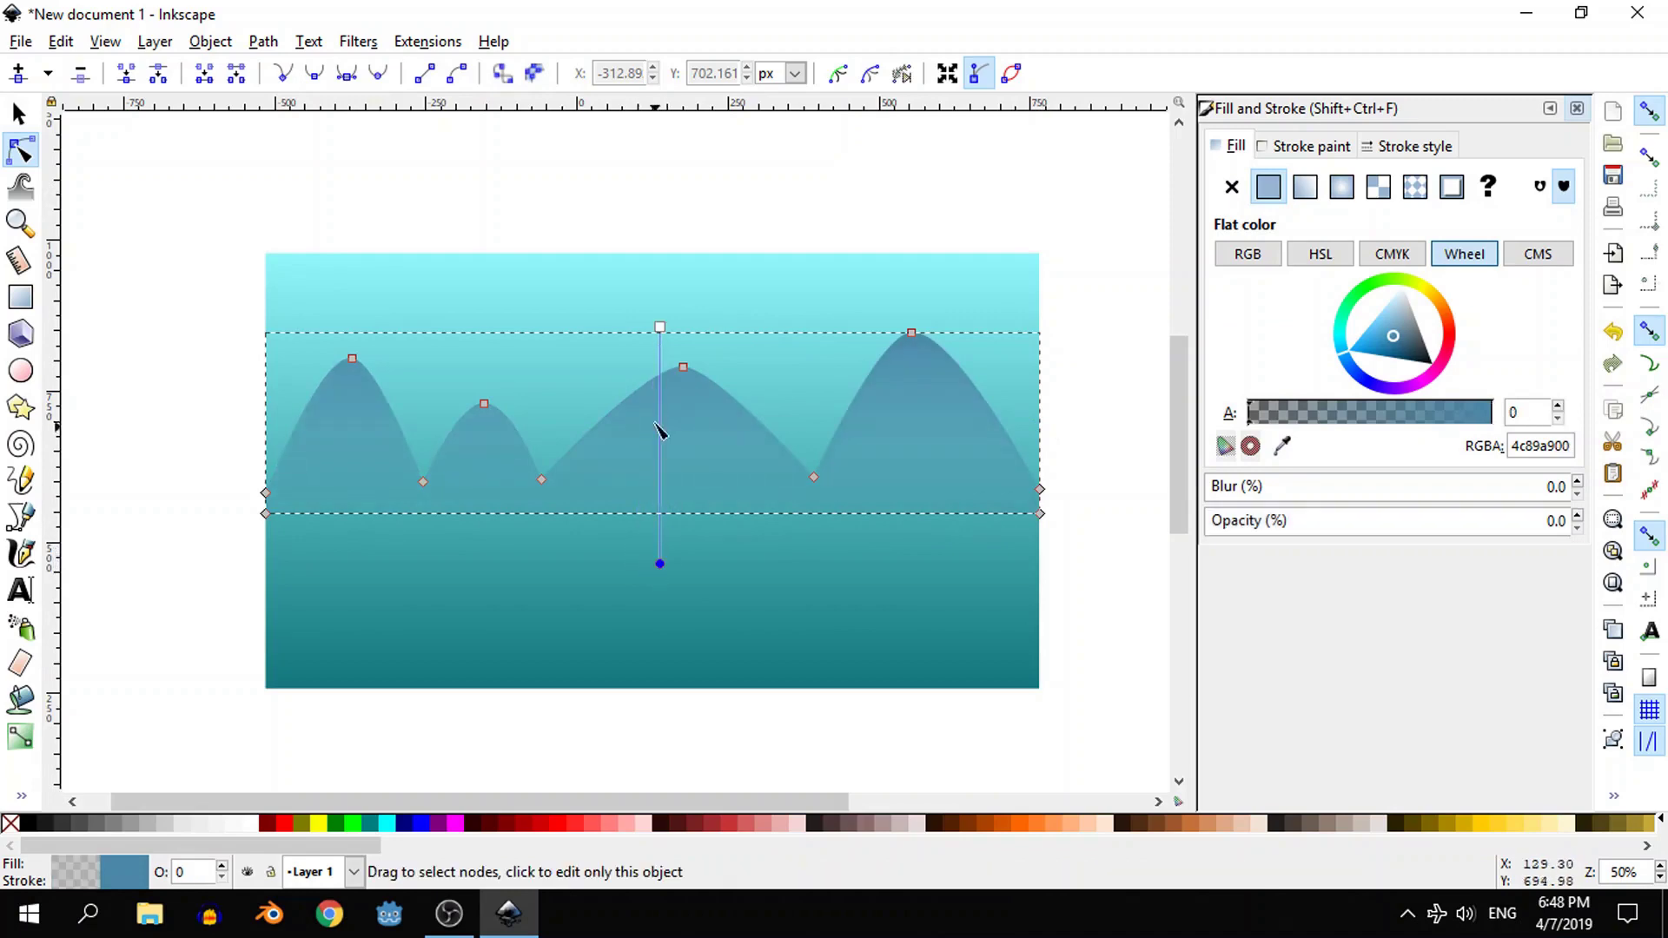
{"action": "left_click", "coordinate": [661, 327]}
{"action": "left_click", "coordinate": [661, 343]}
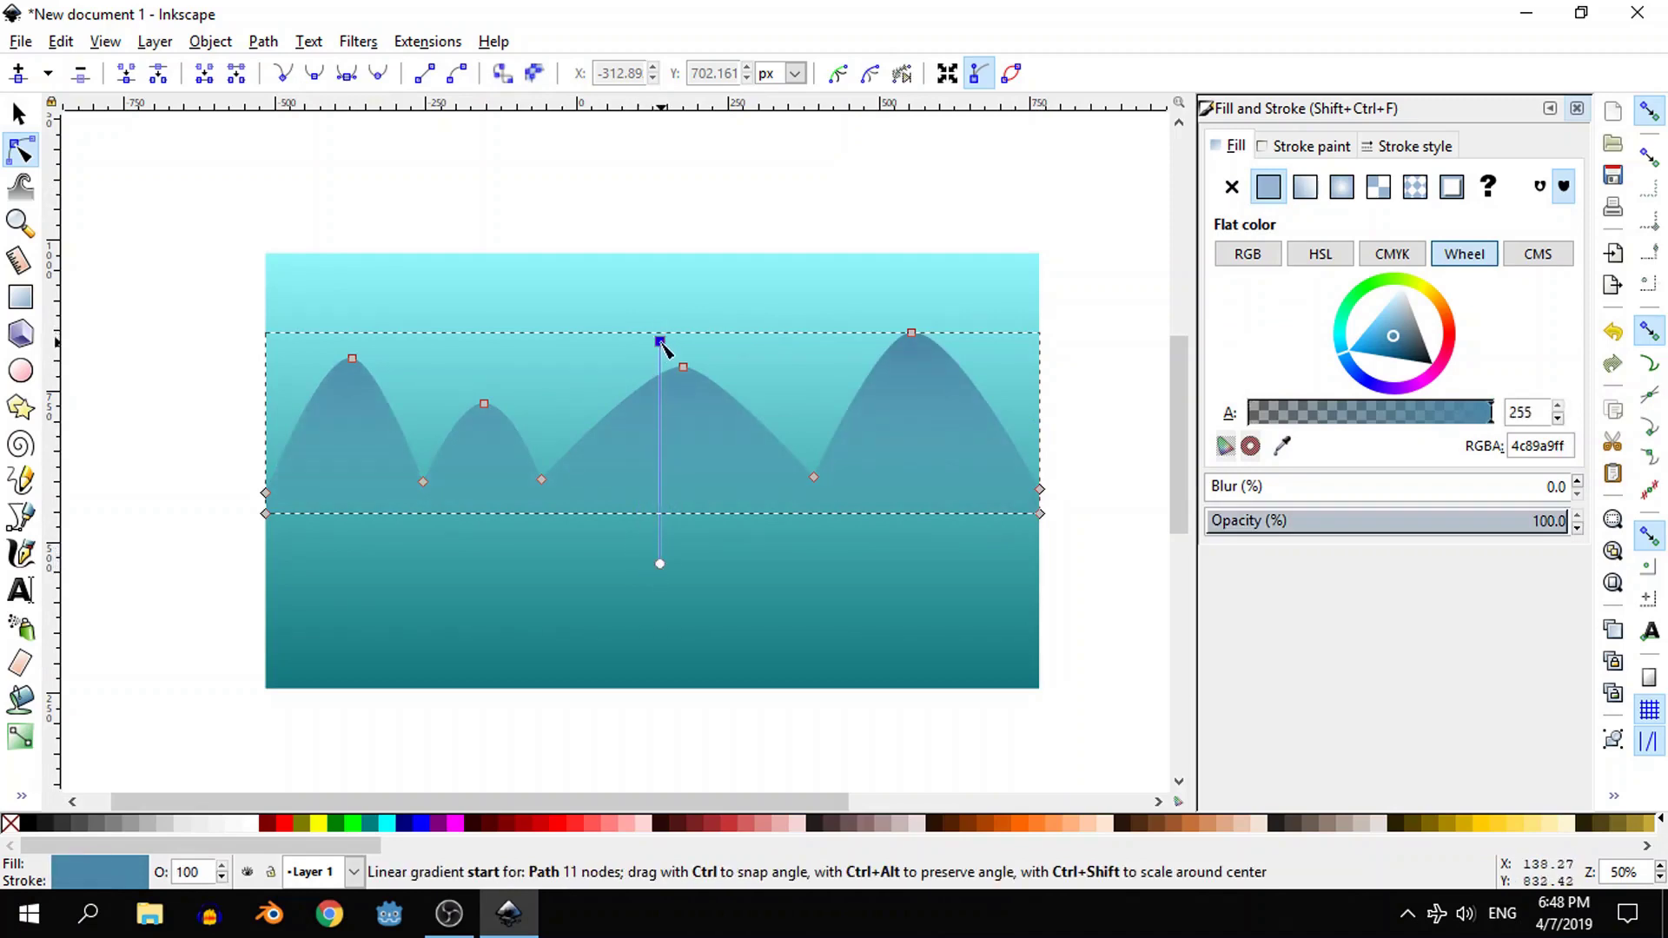
- Recolour the upper stop of the mountain gradient to the light blue 6fc9da at full opacity
{"action": "left_click_drag", "start_coordinate": [1379, 334], "coordinate": [1373, 323]}
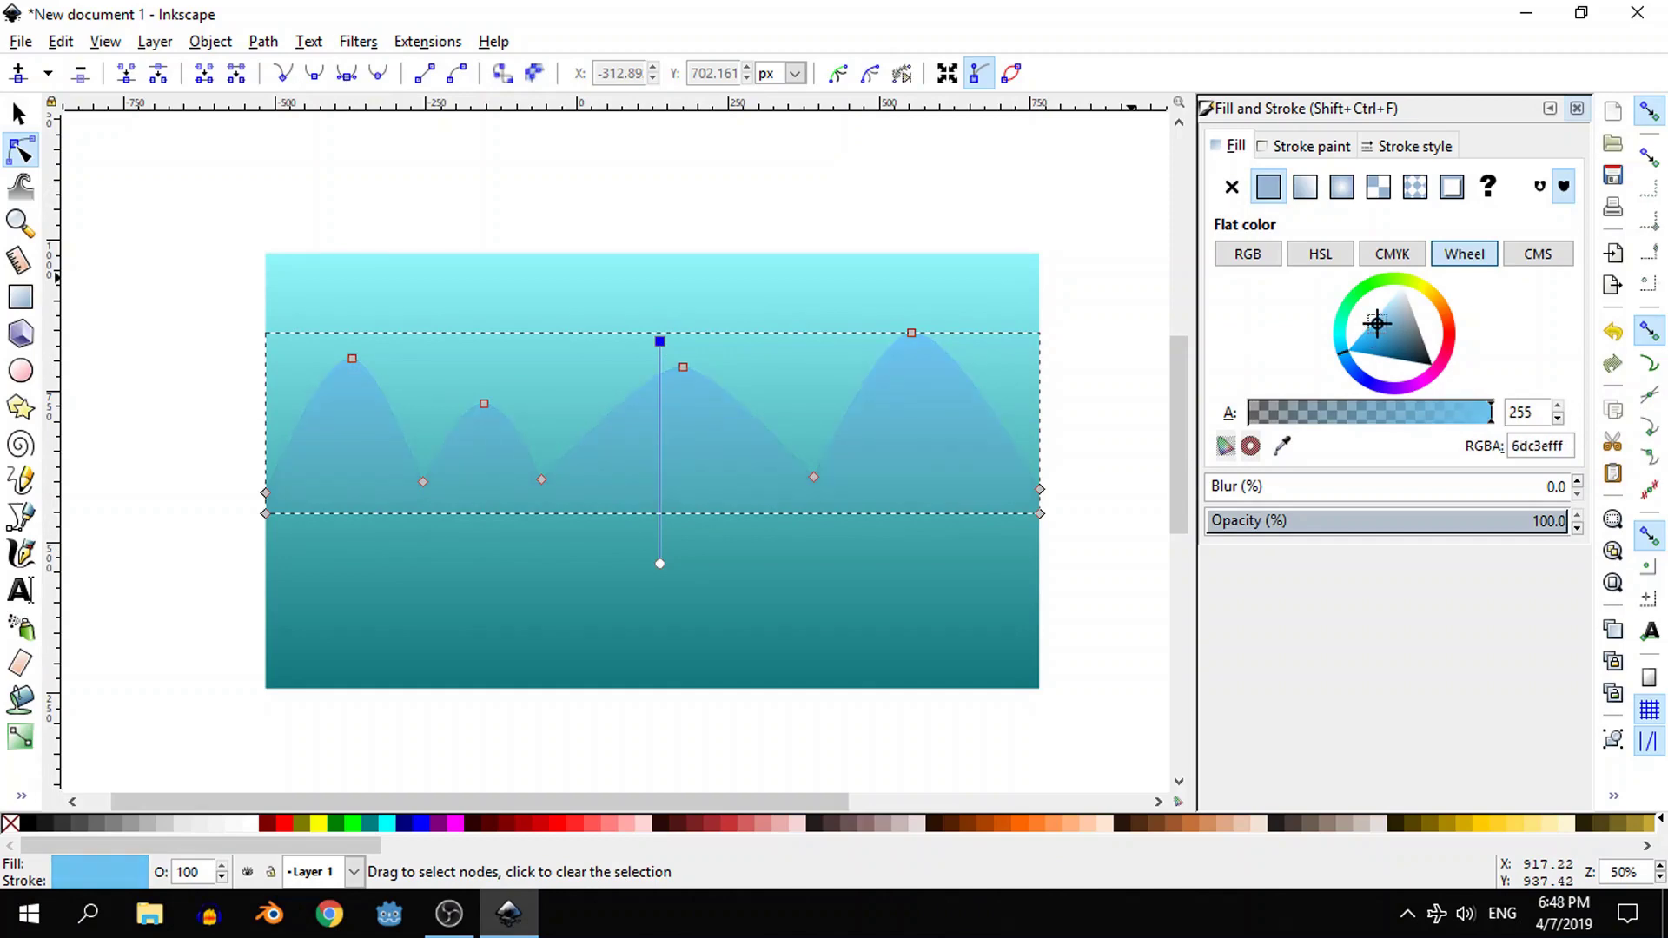
{"action": "left_click_drag", "start_coordinate": [1366, 326], "coordinate": [1367, 346]}
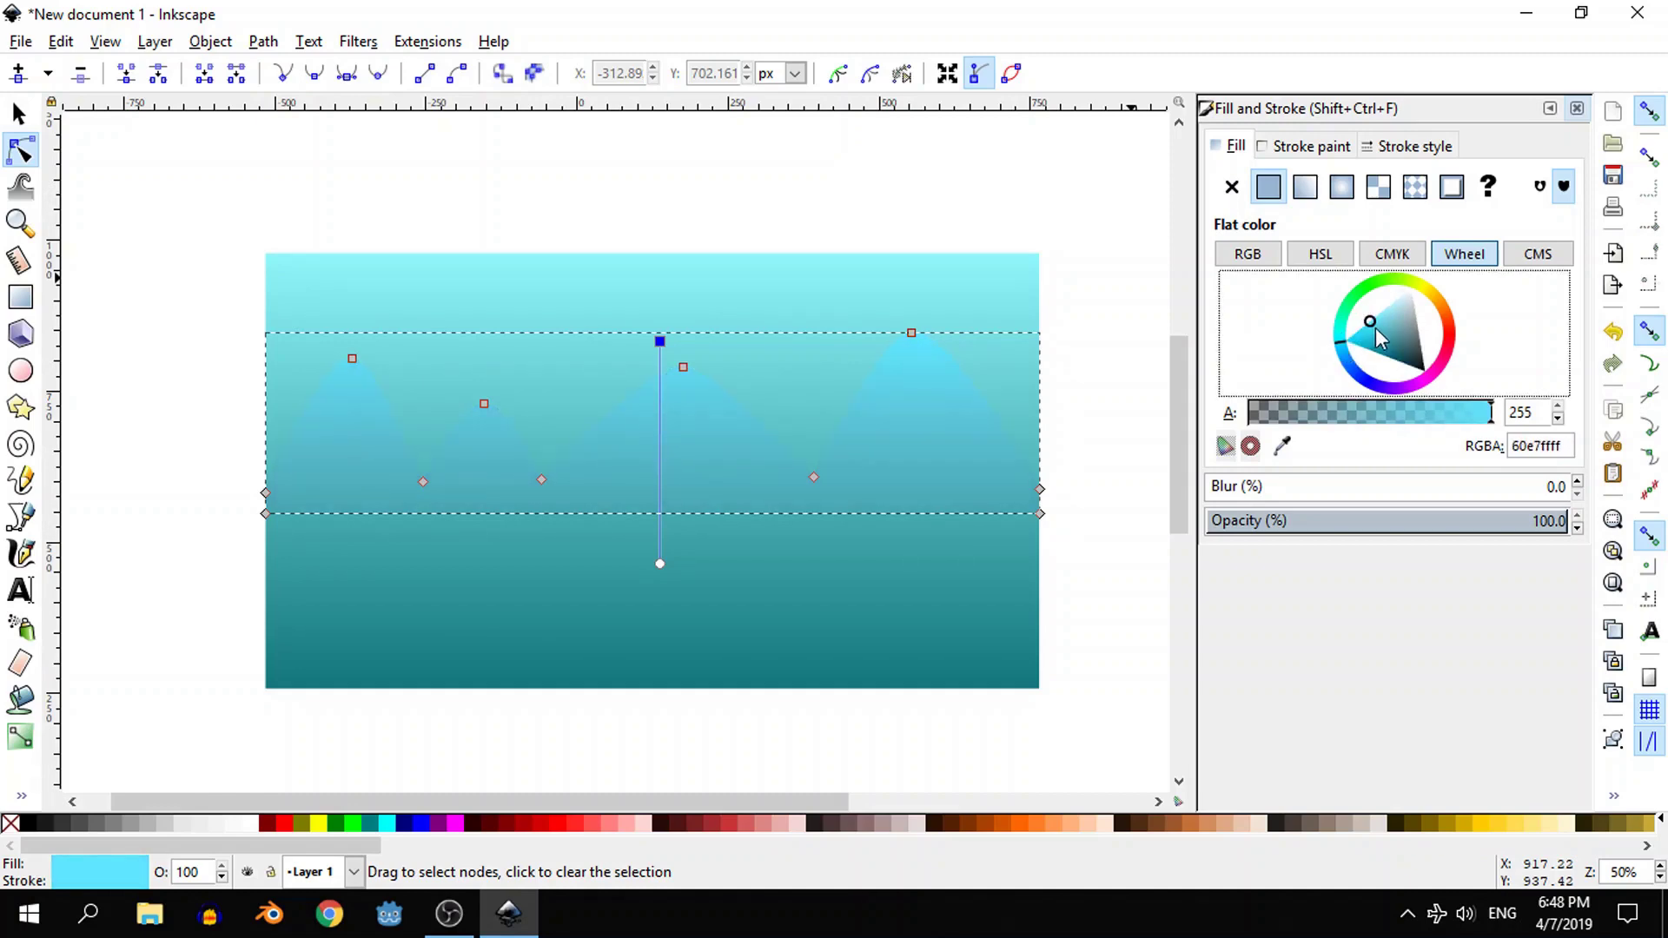
{"action": "mouse_move", "coordinate": [1377, 323]}
{"action": "left_mouse_down"}
{"action": "mouse_move", "coordinate": [1382, 336]}
{"action": "mouse_move", "coordinate": [1387, 320]}
{"action": "left_mouse_up"}
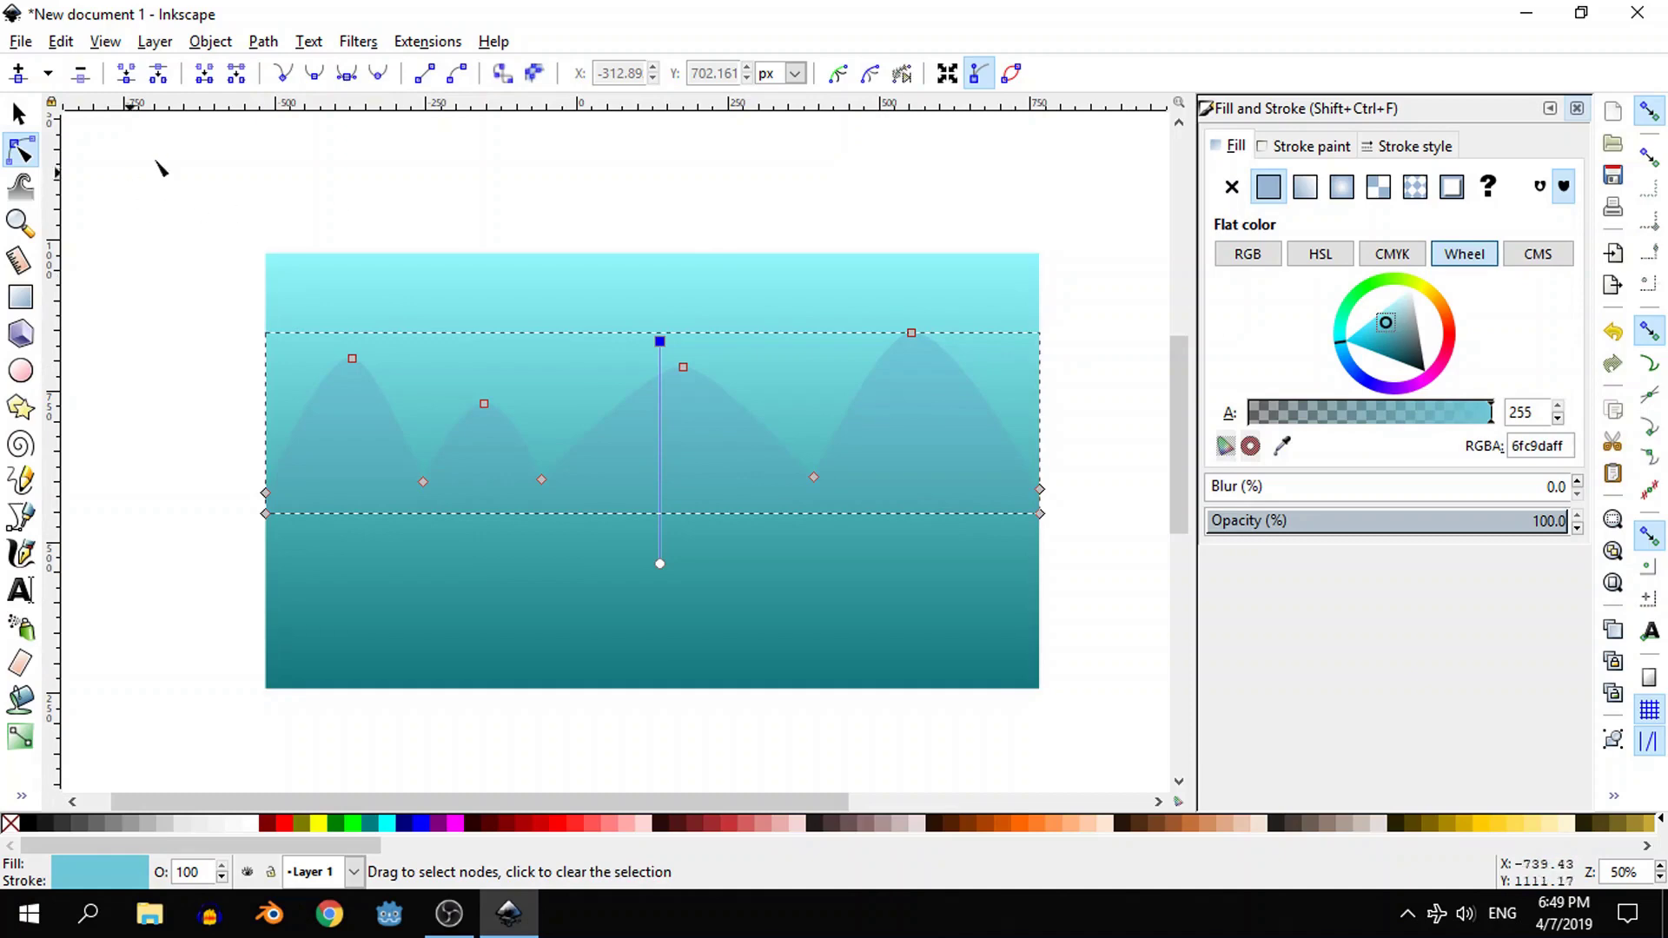
- Raise the lower end of the mountain gradient to the base line of the mountains
{"action": "left_click", "coordinate": [196, 164]}
{"action": "left_click", "coordinate": [824, 400]}
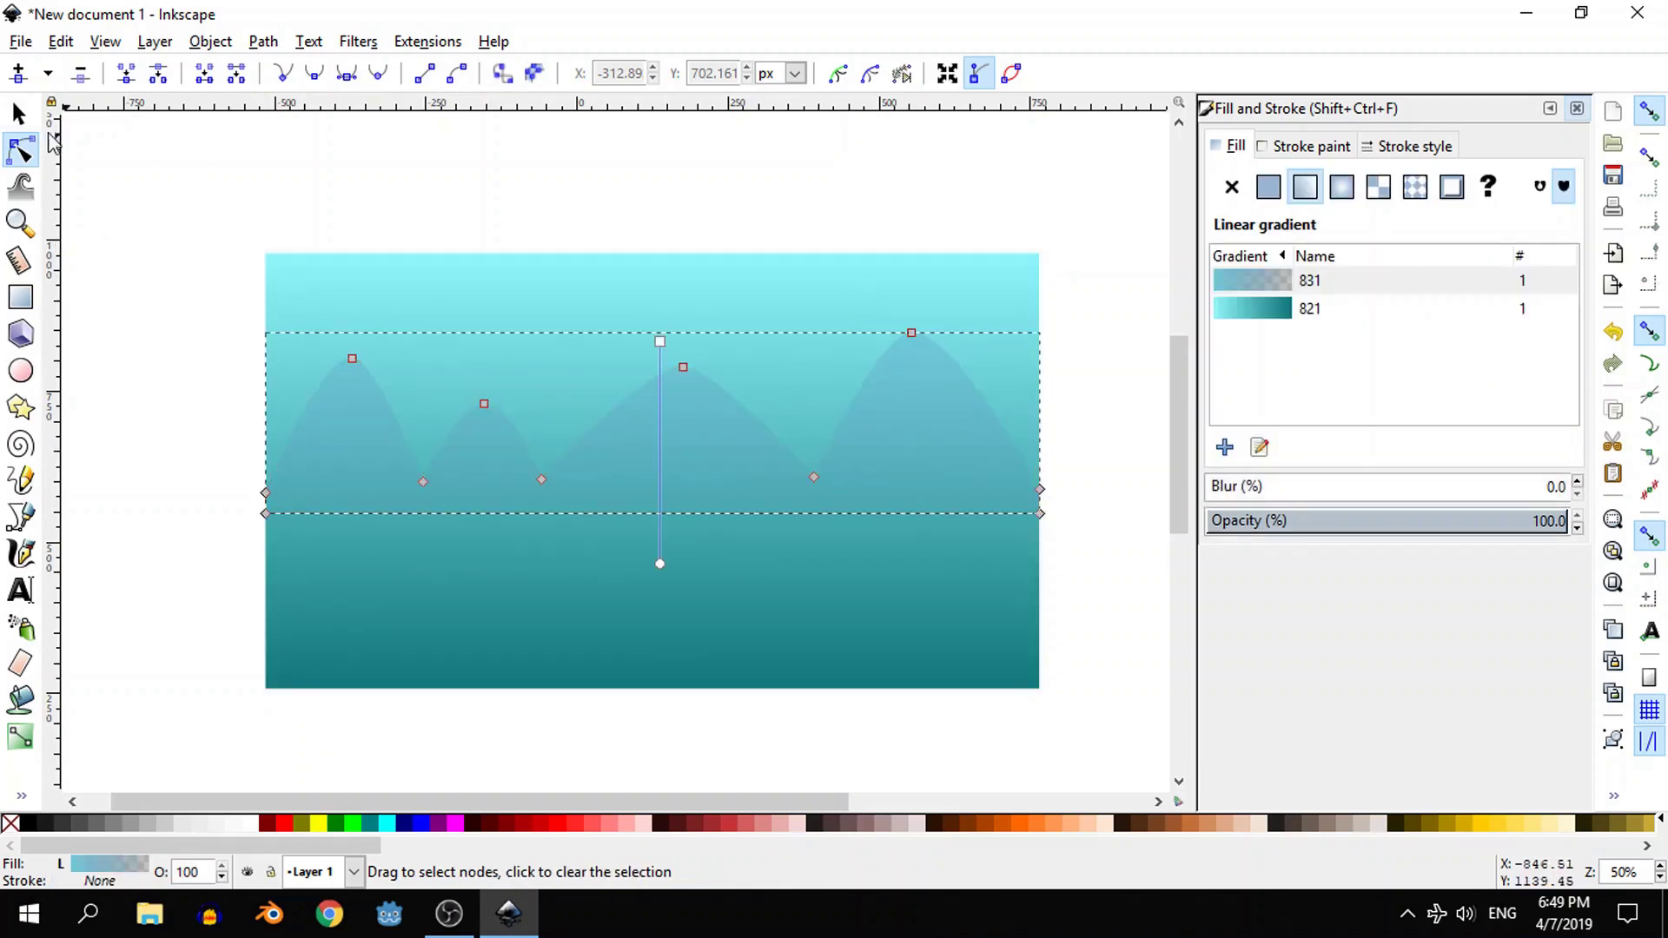
{"action": "left_click_drag", "start_coordinate": [667, 564], "coordinate": [667, 519]}
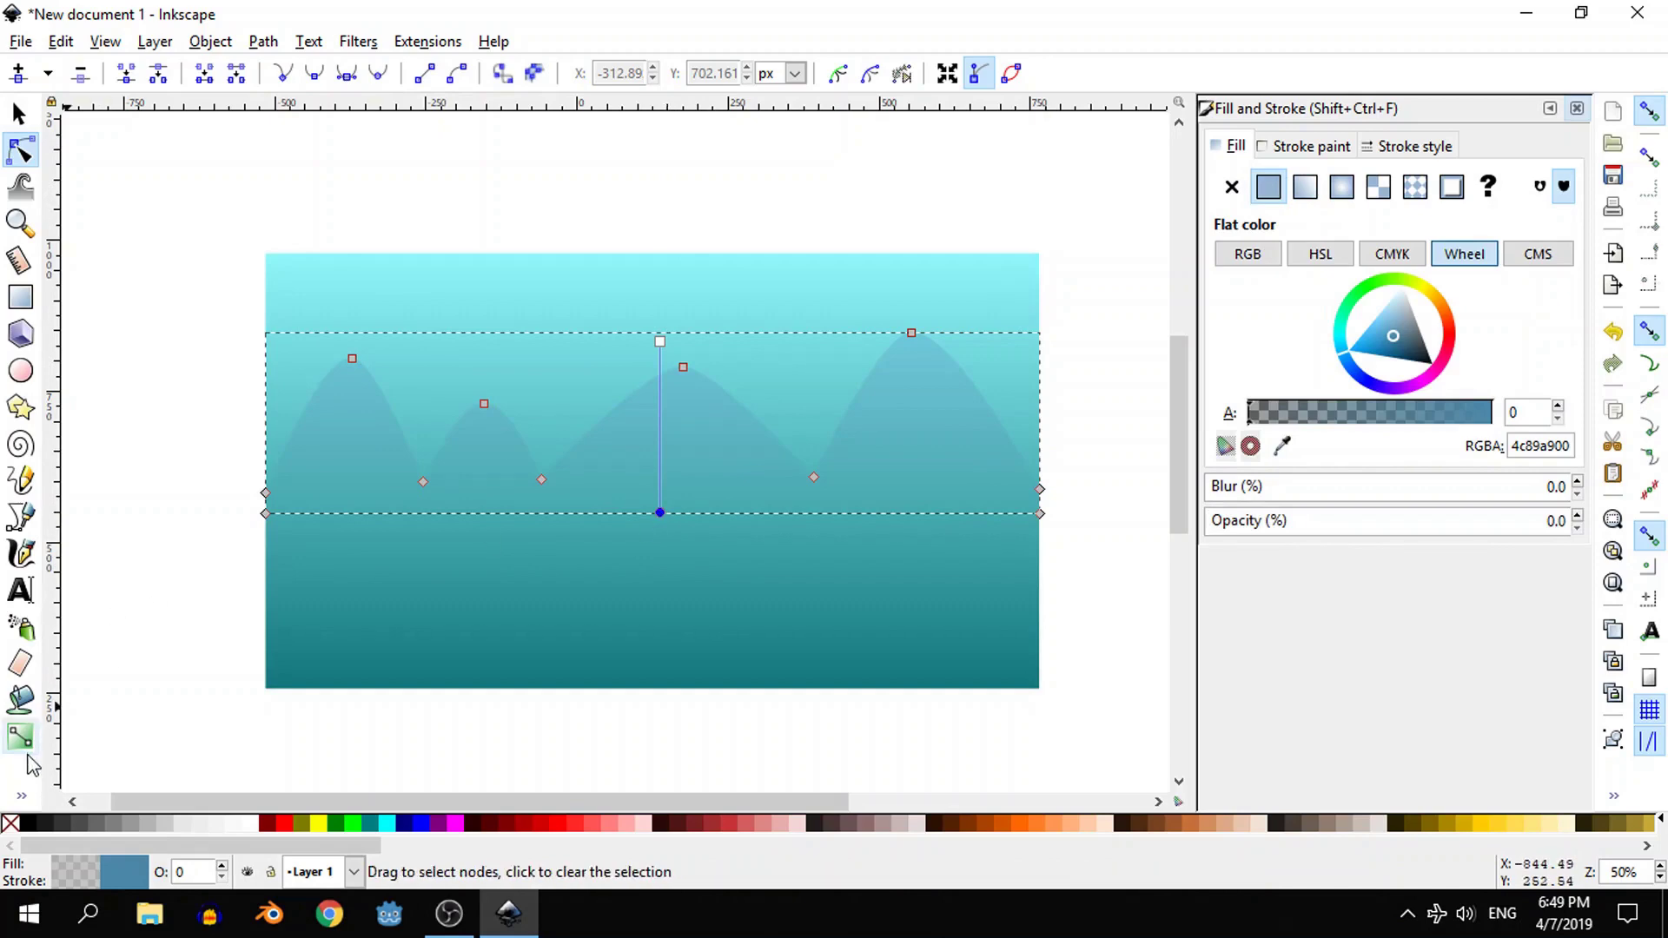
- Sample the background teal 3da1a5 just below the mountains for the gradient's lower stop and reduce its opacity to about 68%
{"action": "left_click", "coordinate": [21, 795]}
{"action": "left_click", "coordinate": [554, 573]}
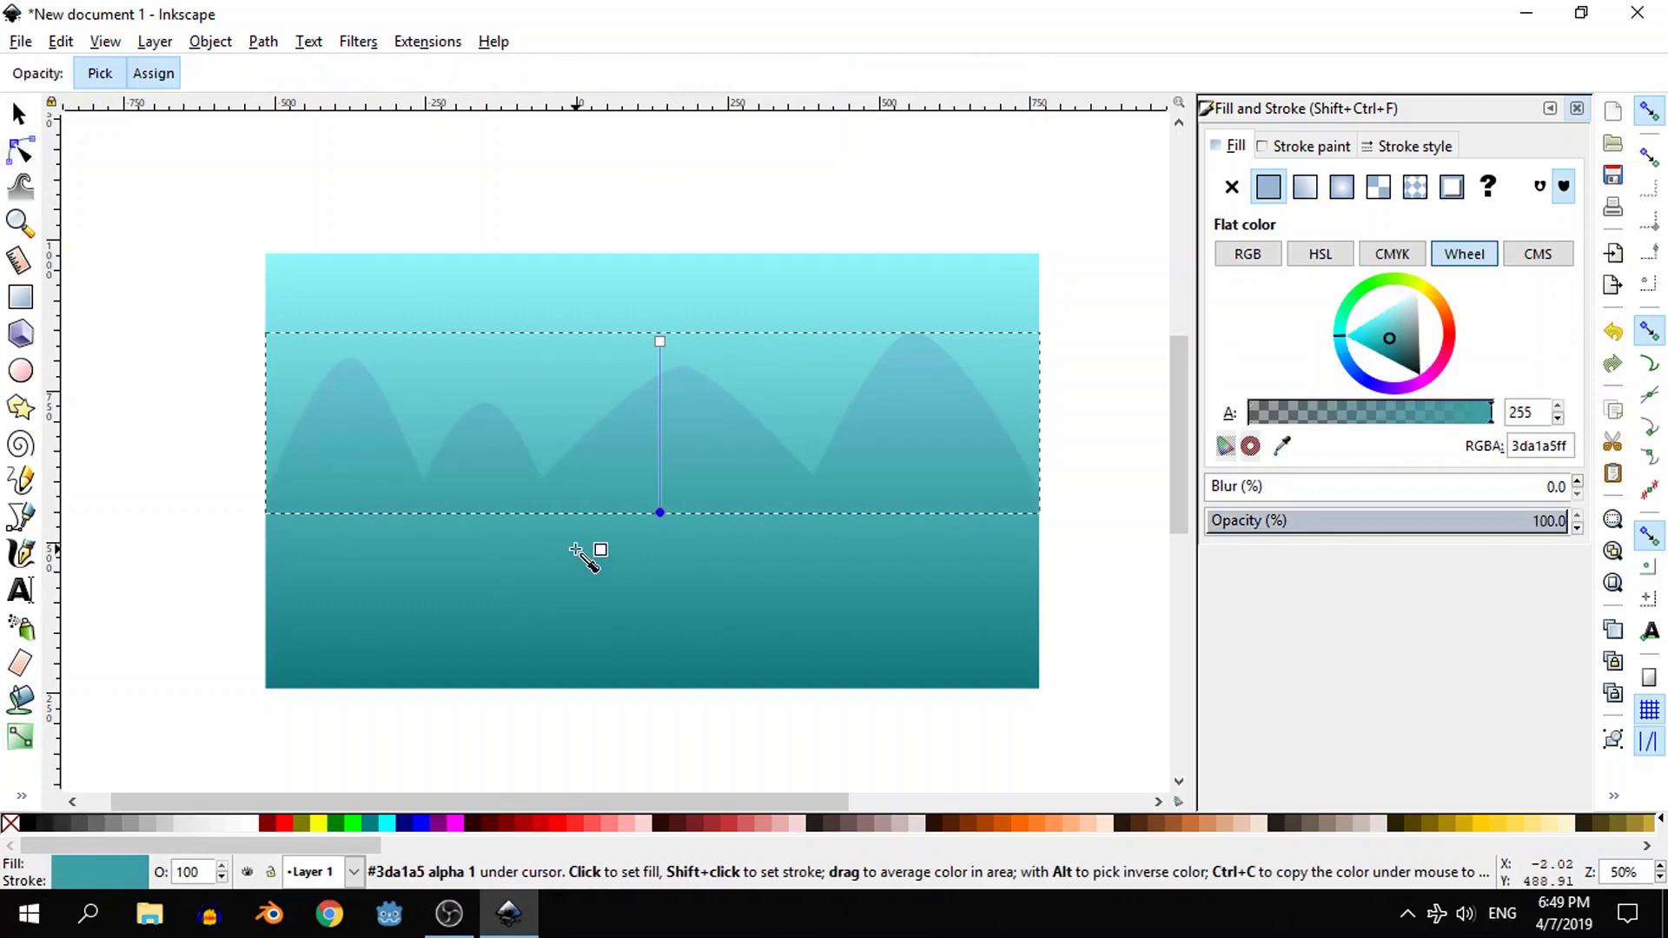
{"action": "left_click", "coordinate": [1458, 523]}
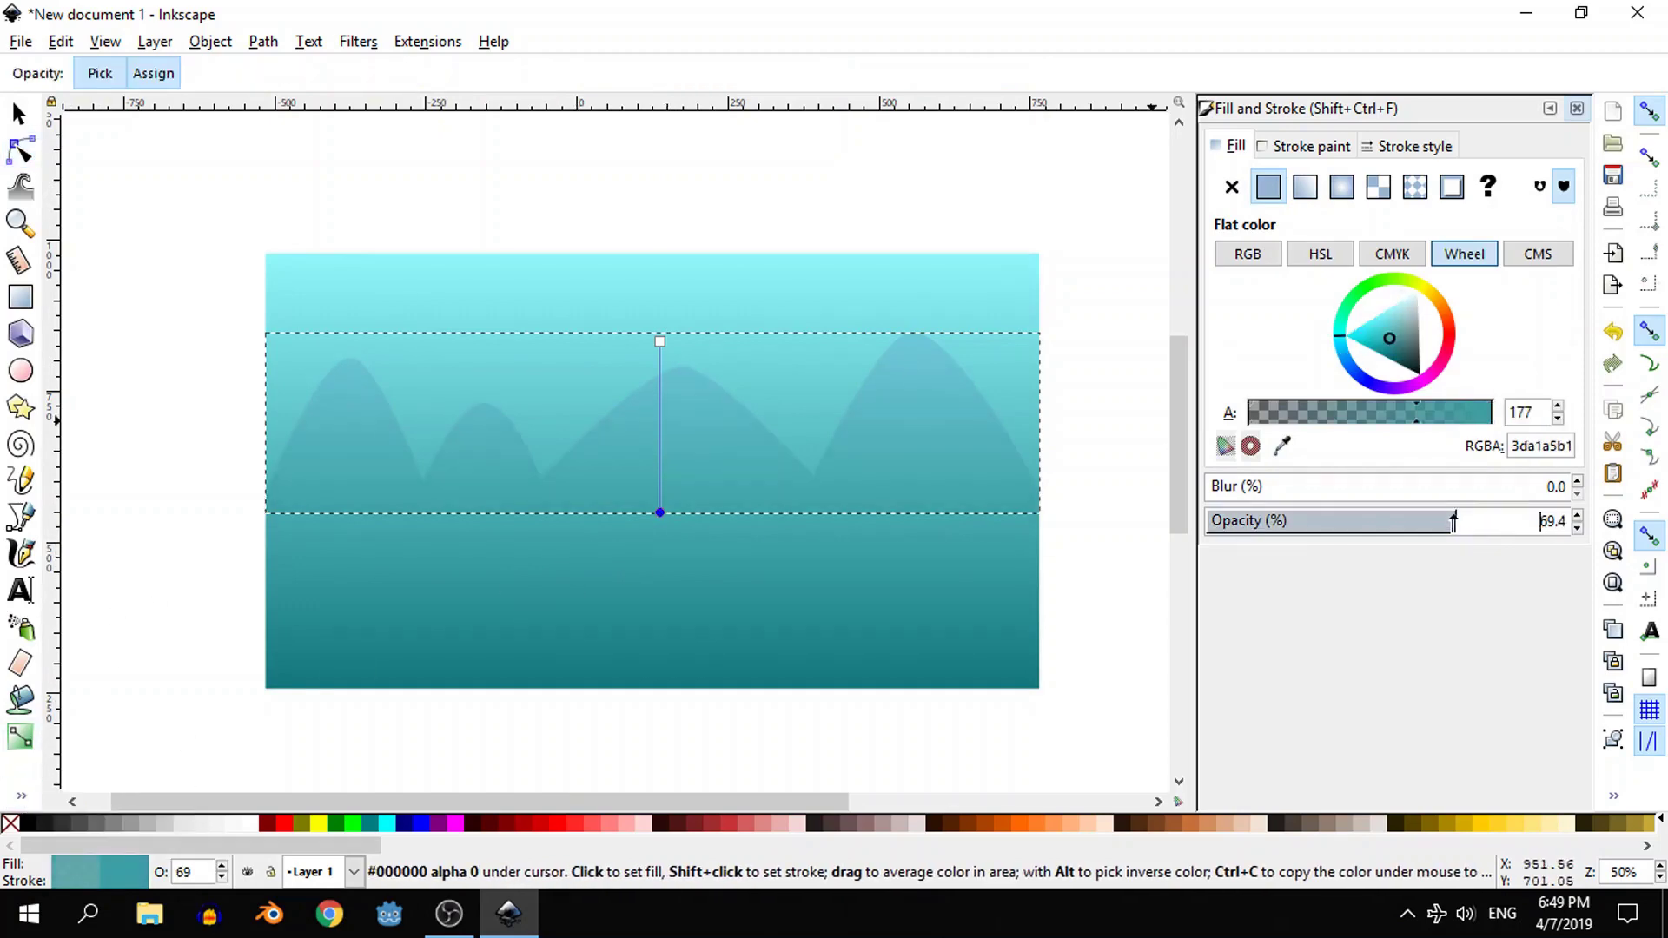
{"action": "left_click", "coordinate": [19, 116]}
{"action": "left_click", "coordinate": [178, 201]}
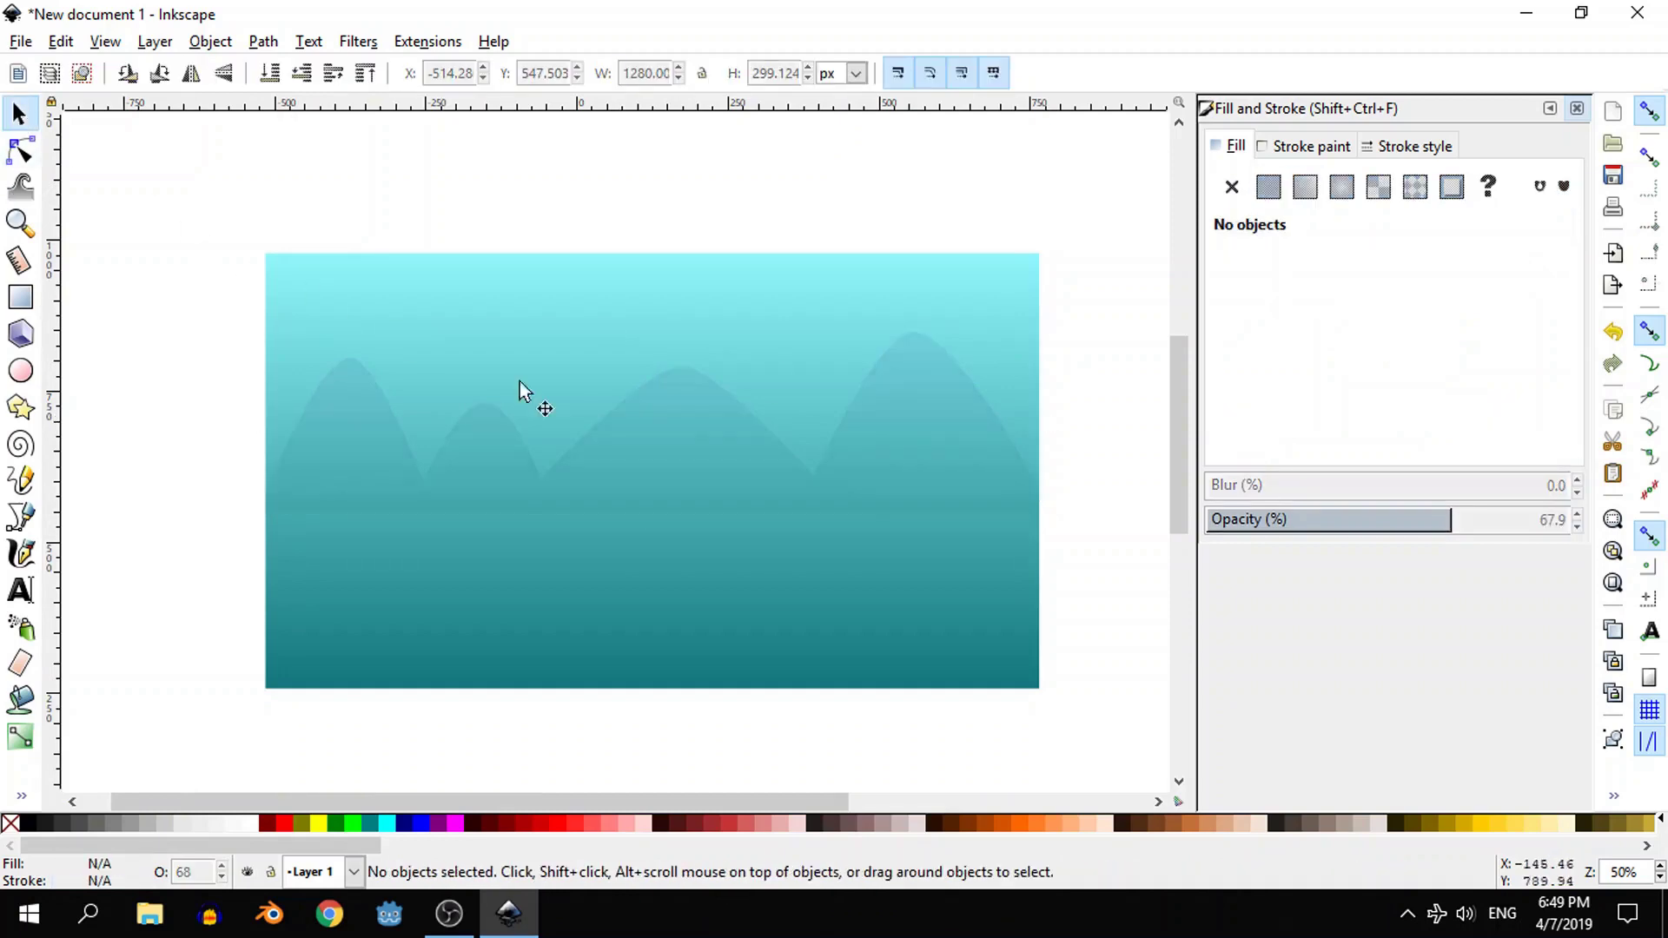
{"action": "mouse_move", "coordinate": [696, 411]}
{"action": "left_mouse_down"}
{"action": "mouse_move", "coordinate": [696, 451]}
{"action": "mouse_move", "coordinate": [693, 421]}
{"action": "mouse_move", "coordinate": [714, 432]}
{"action": "left_mouse_up"}
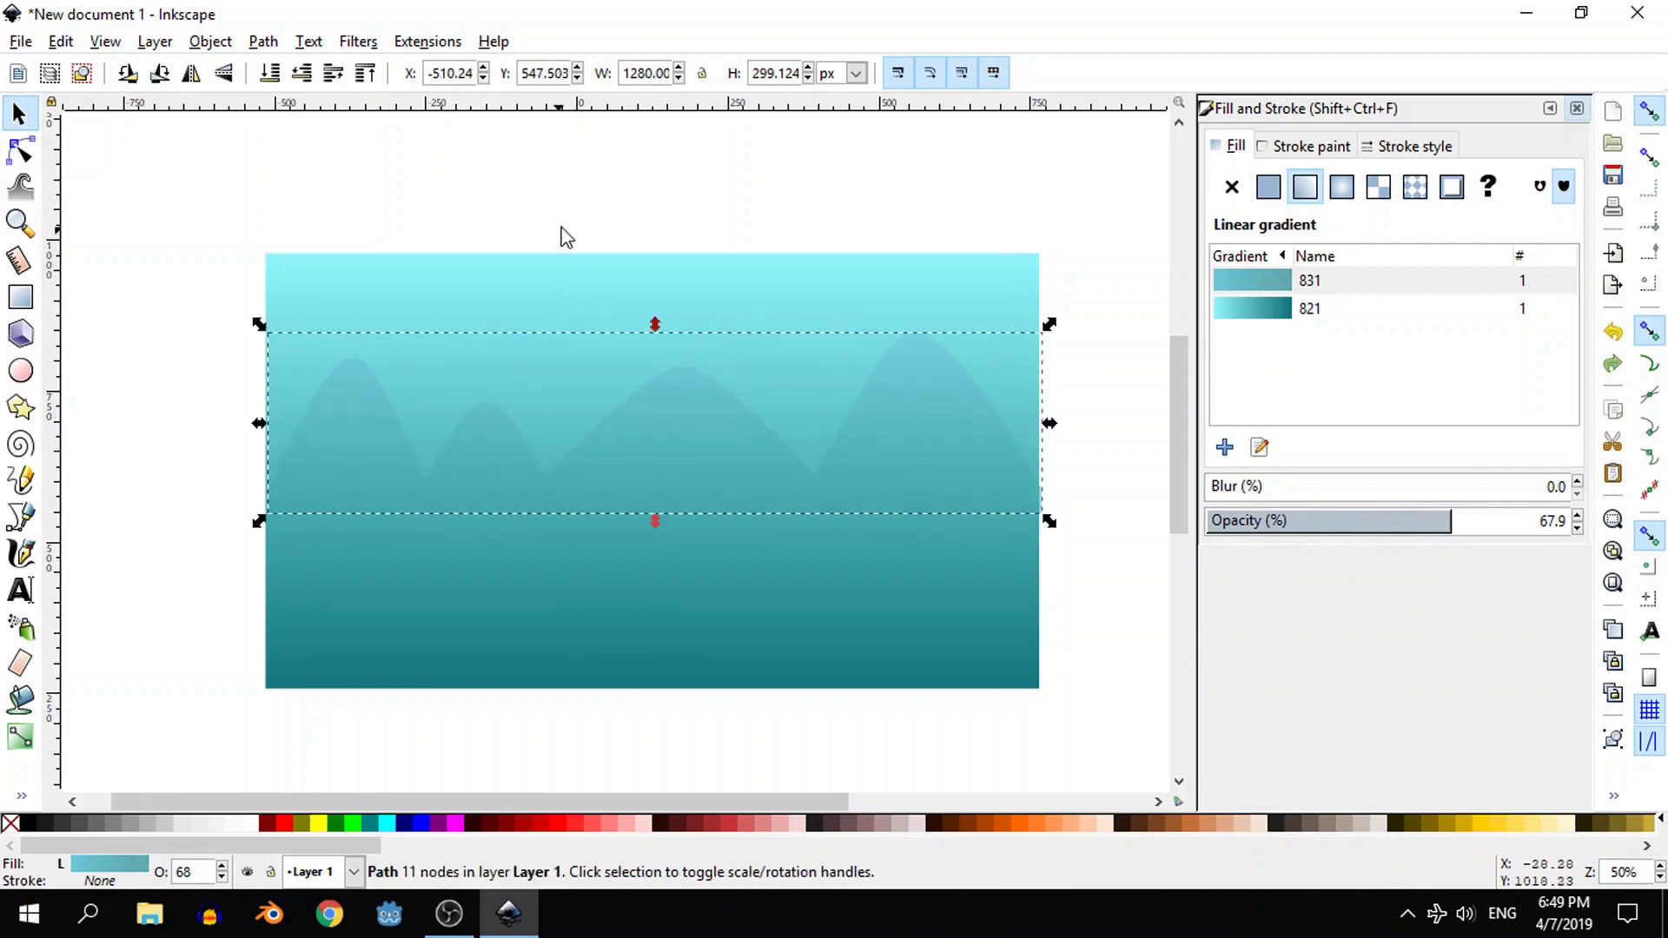
{"action": "left_click", "coordinate": [563, 231]}
{"action": "left_click_drag", "start_coordinate": [839, 445], "coordinate": [835, 447]}
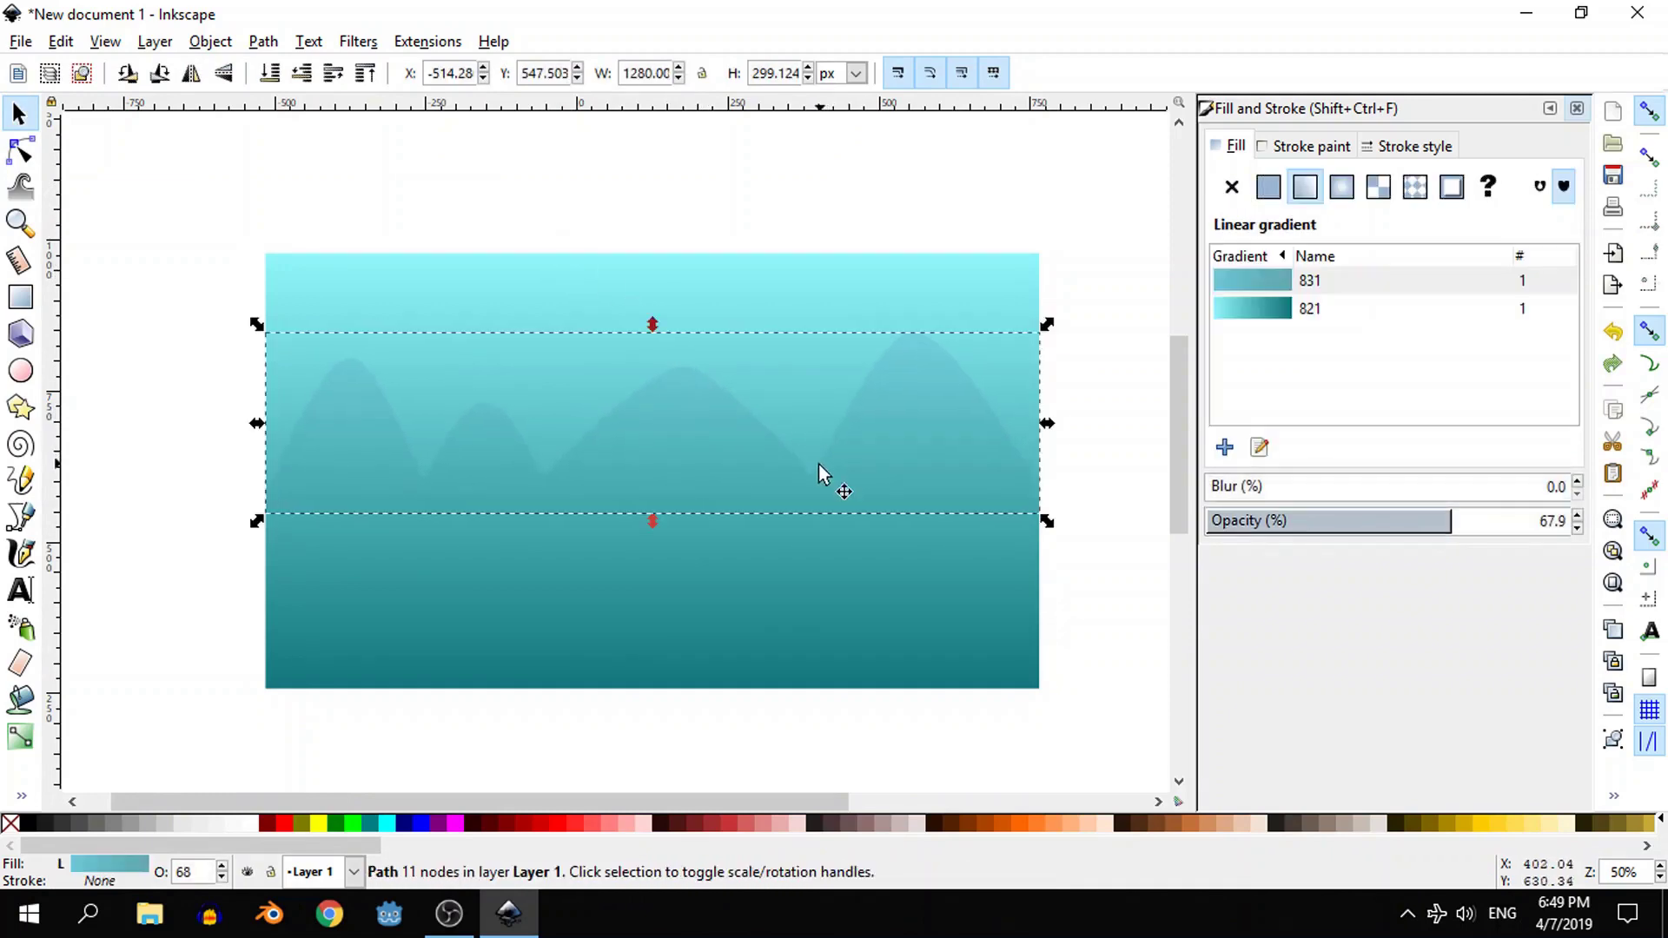
- Recolour the upper stop of the mountain gradient to a muted light blue, about 76b9c6
{"action": "left_click", "coordinate": [1120, 541]}
{"action": "scroll", "coordinate": [790, 436], "scroll_direction": "up", "scroll_amount": 1}
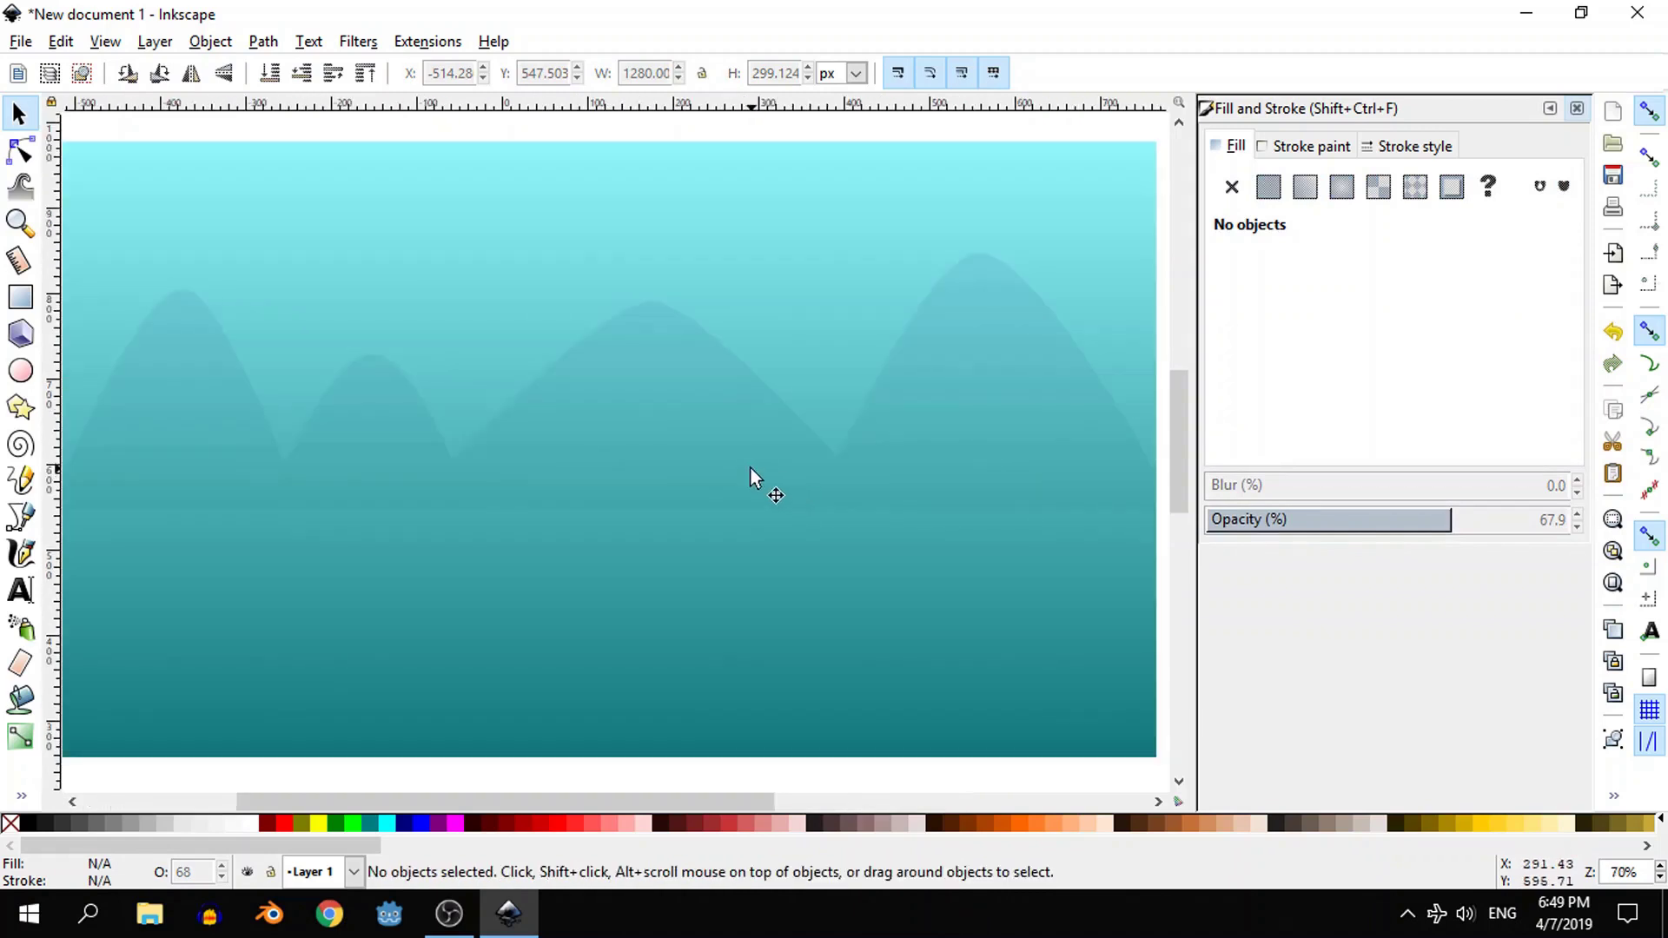
{"action": "scroll", "coordinate": [750, 468], "scroll_direction": "down", "scroll_amount": 1}
{"action": "left_click", "coordinate": [707, 461]}
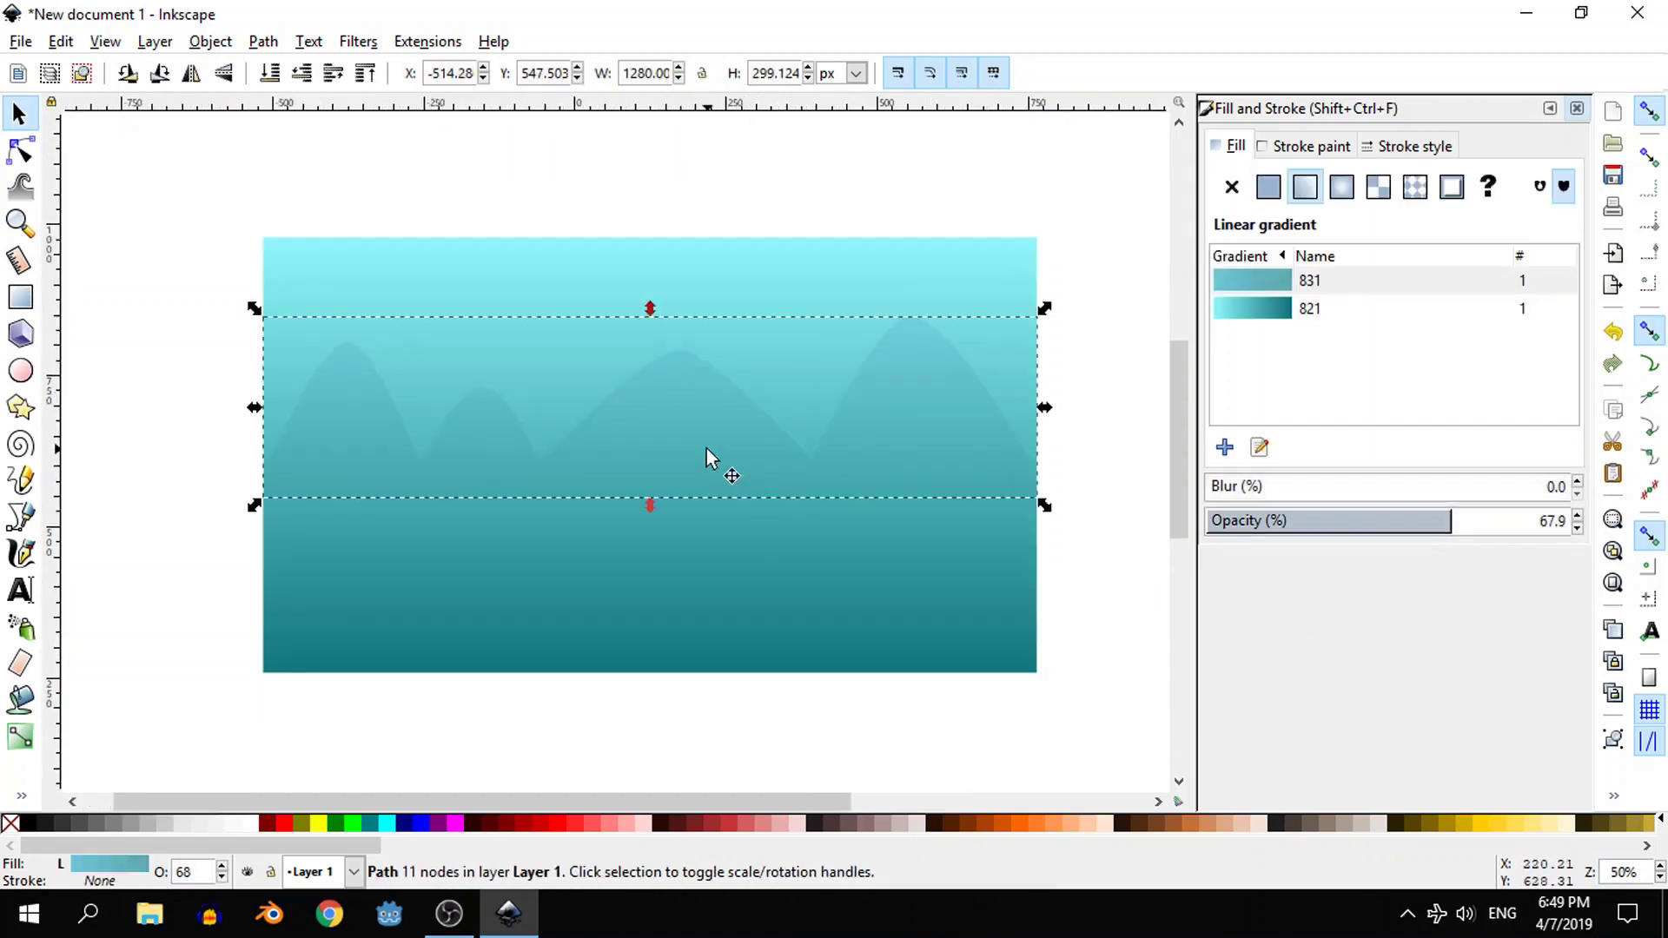
{"action": "left_click", "coordinate": [19, 743]}
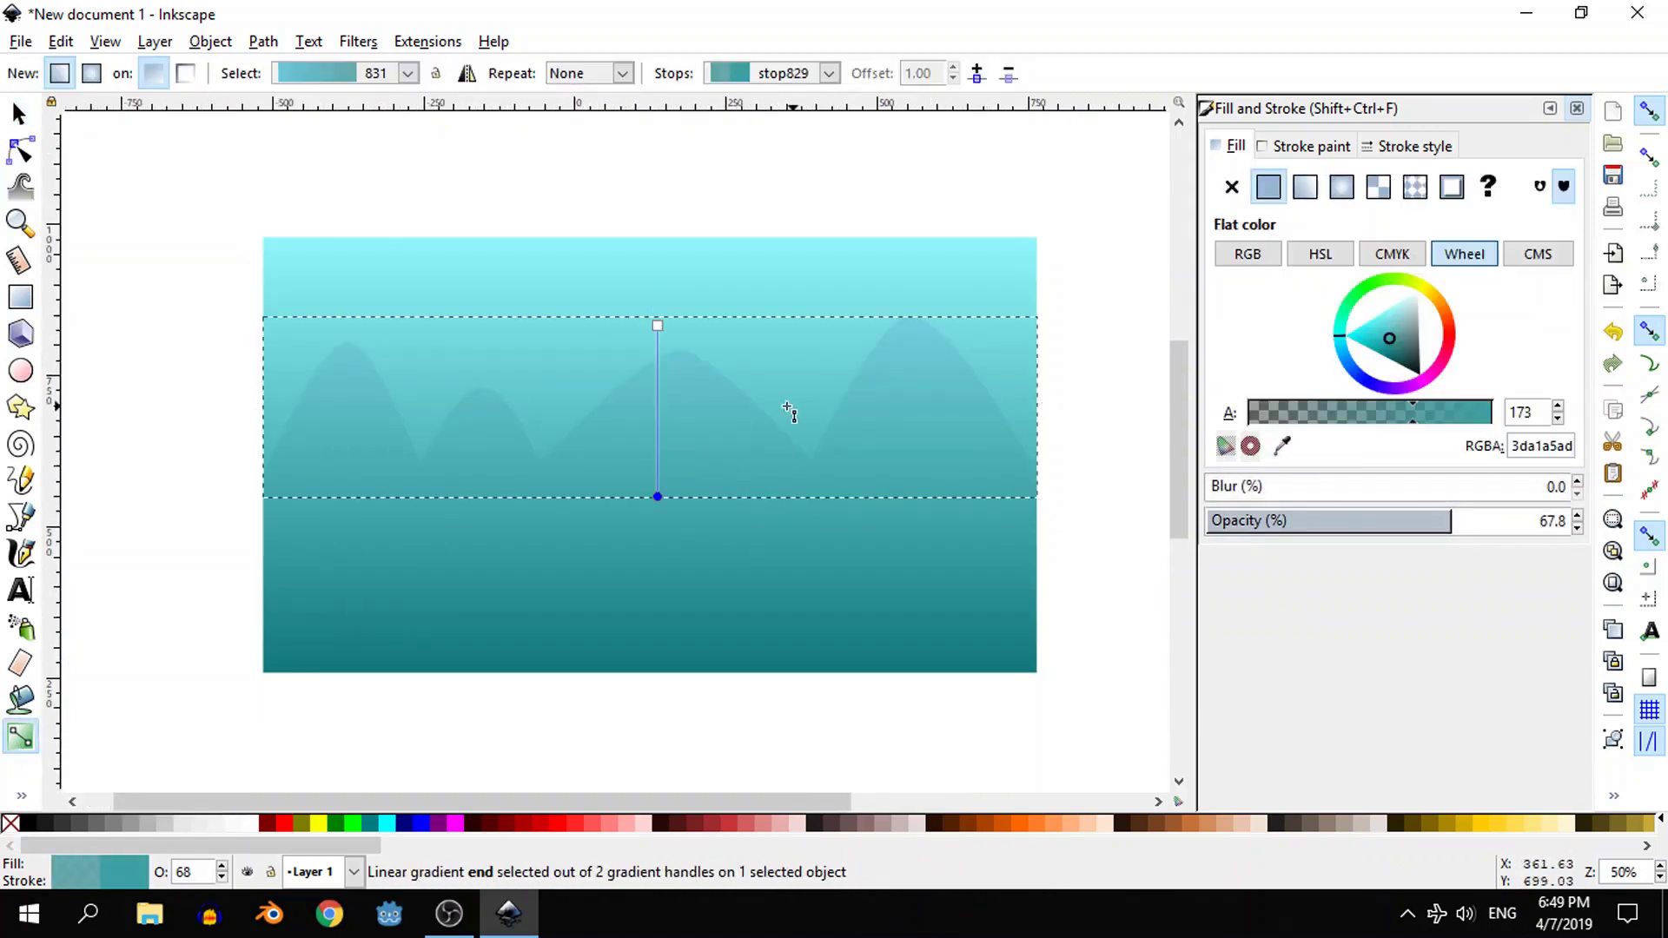
{"action": "left_click", "coordinate": [657, 325]}
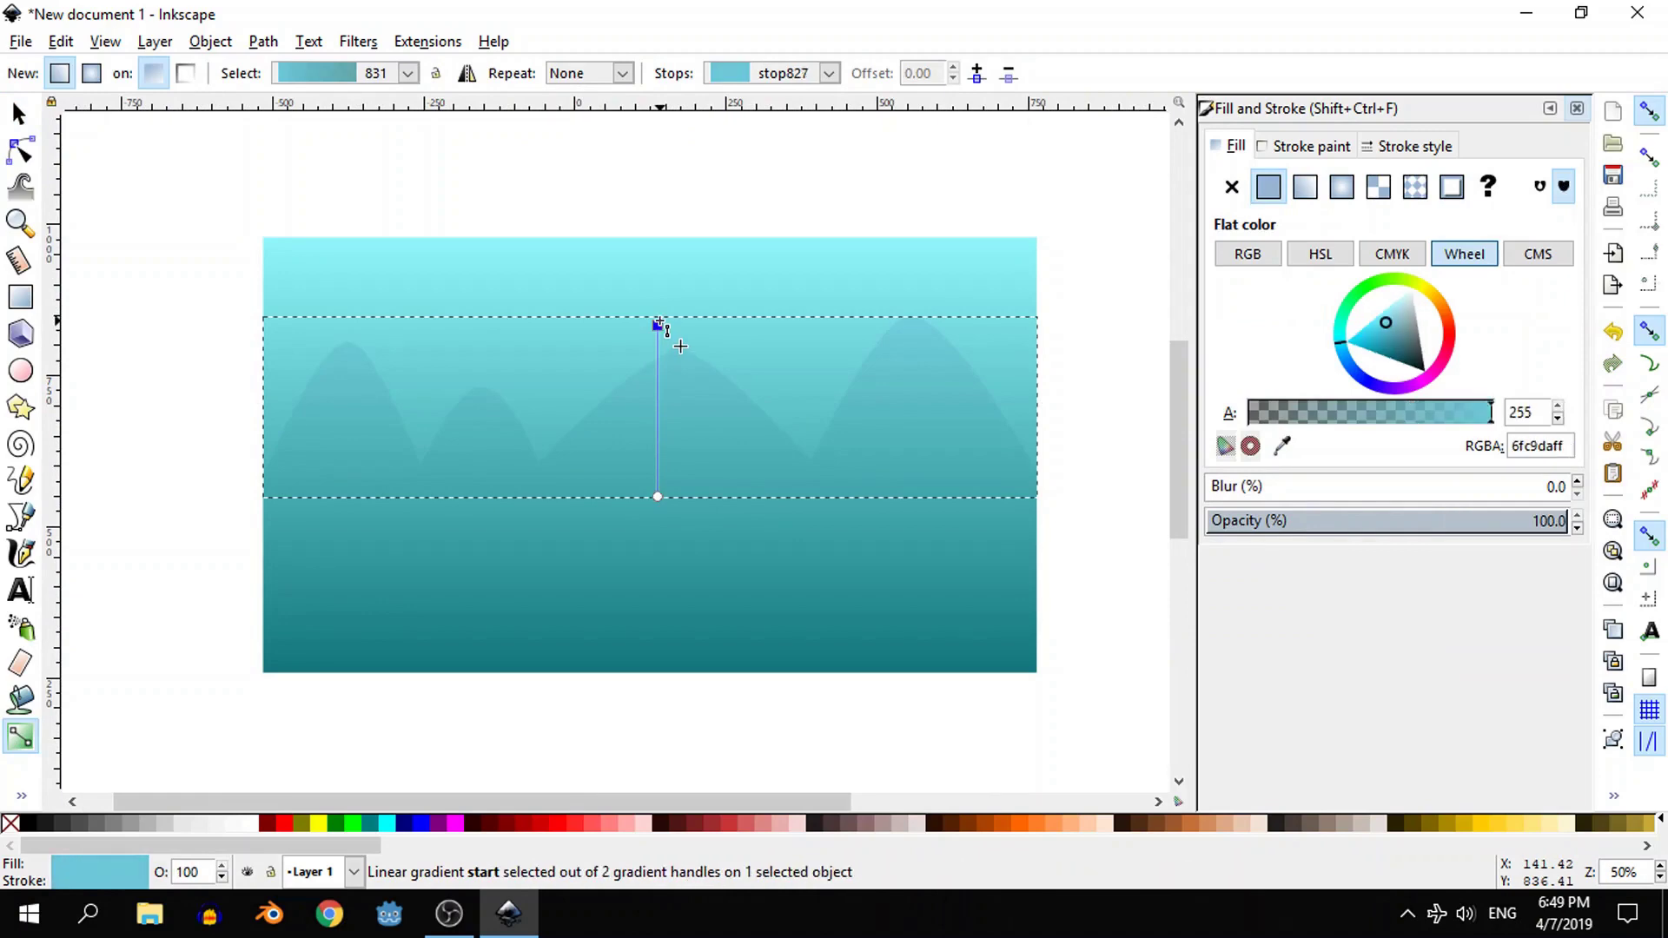
{"action": "left_click", "coordinate": [1377, 345]}
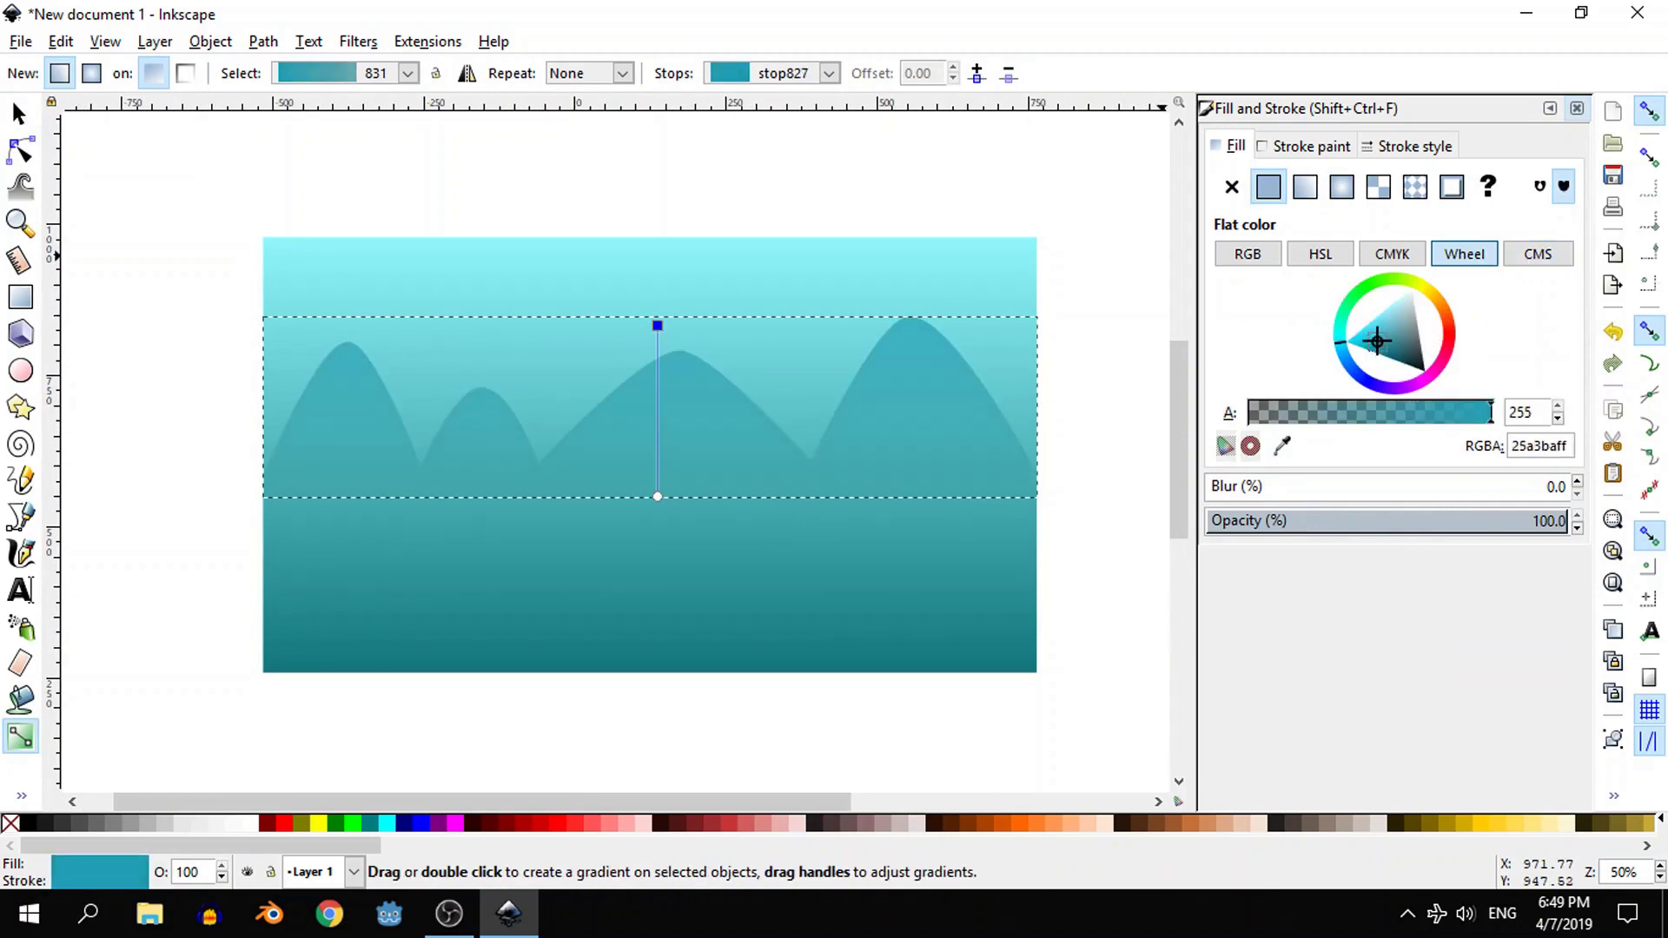
{"action": "left_click_drag", "start_coordinate": [1377, 341], "coordinate": [1397, 322]}
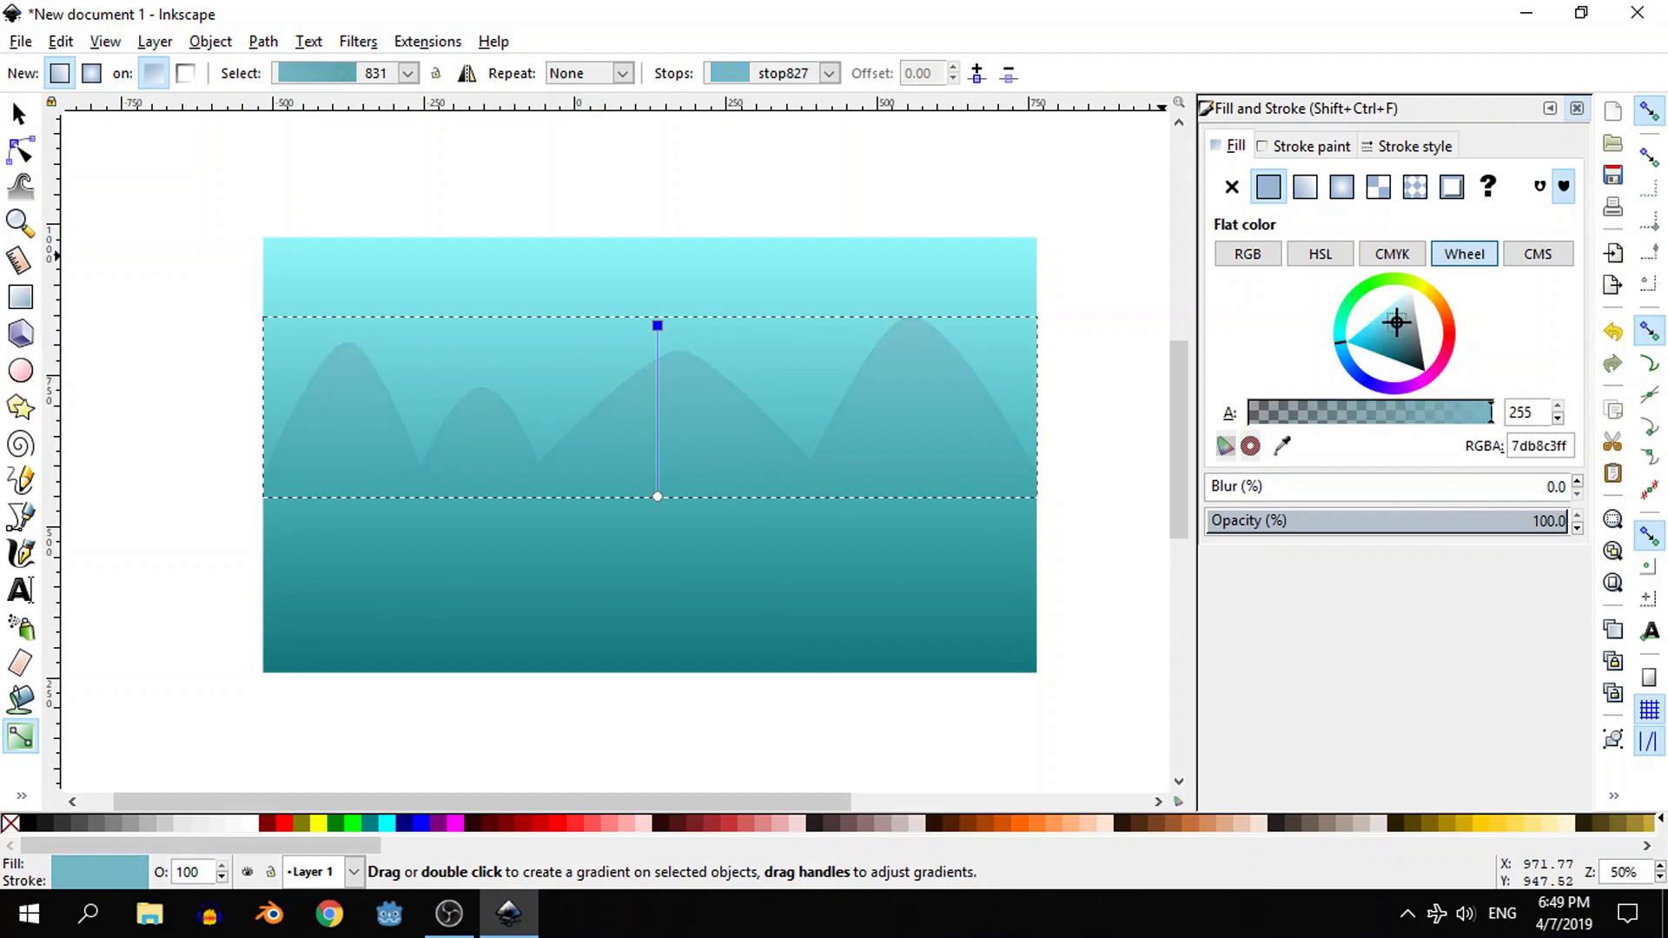
- Move the mountains about 67 px straight down on the background
{"action": "left_click", "coordinate": [26, 119]}
{"action": "left_click", "coordinate": [187, 244]}
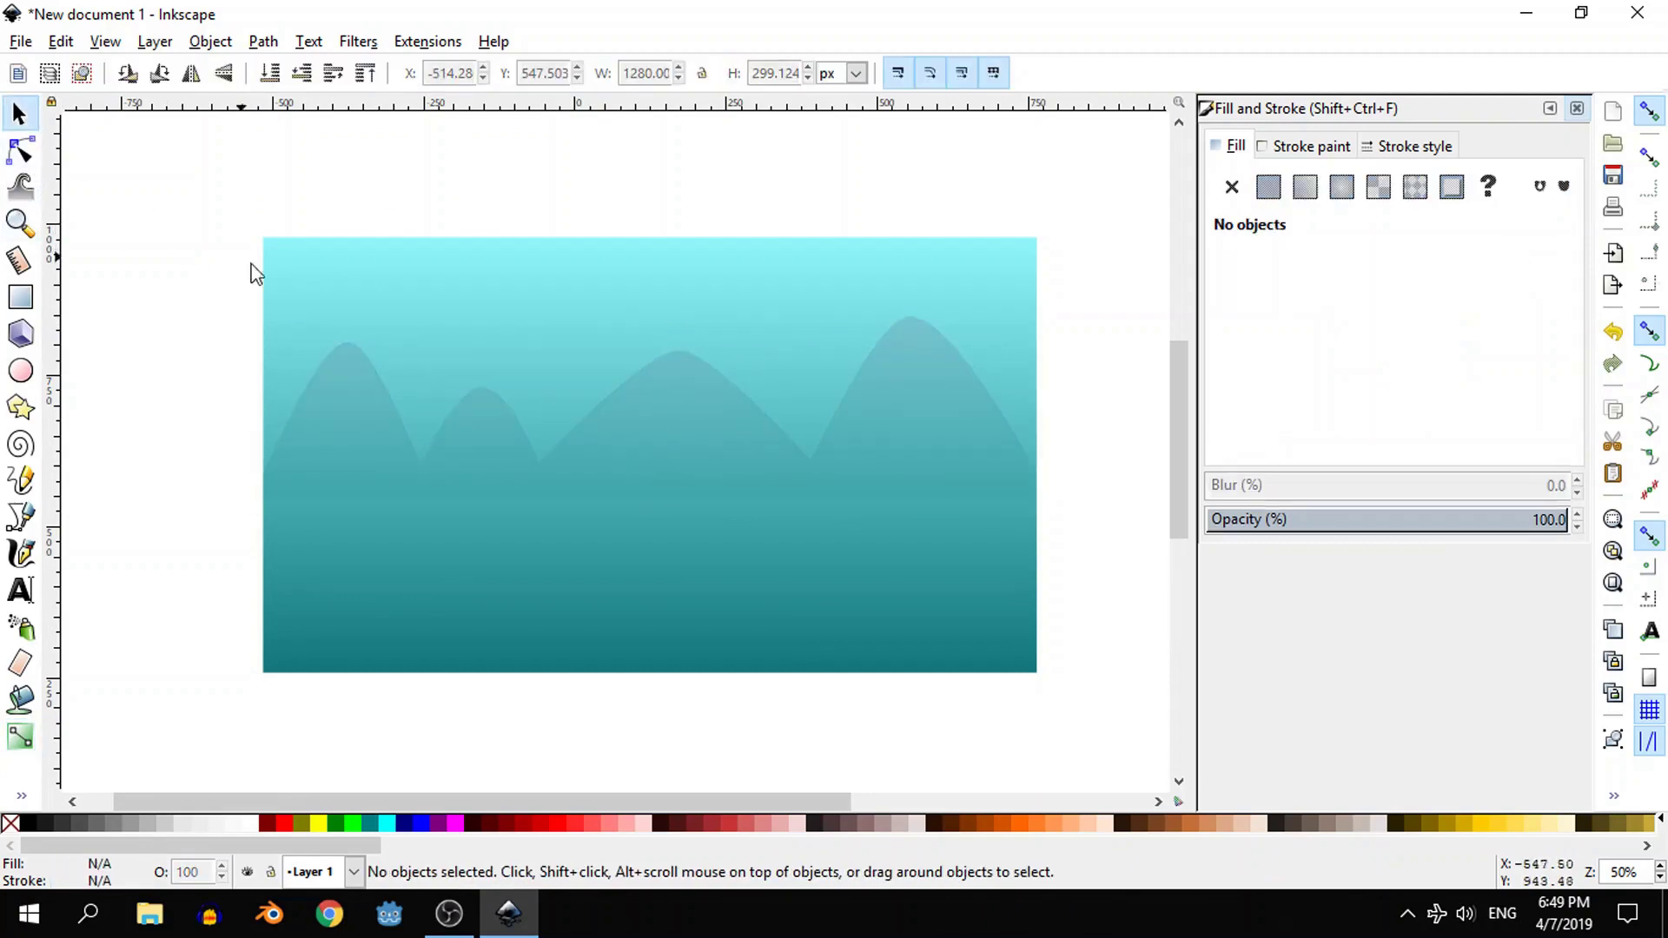
{"action": "left_click", "coordinate": [686, 445]}
{"action": "left_click_drag", "start_coordinate": [681, 457], "coordinate": [680, 482]}
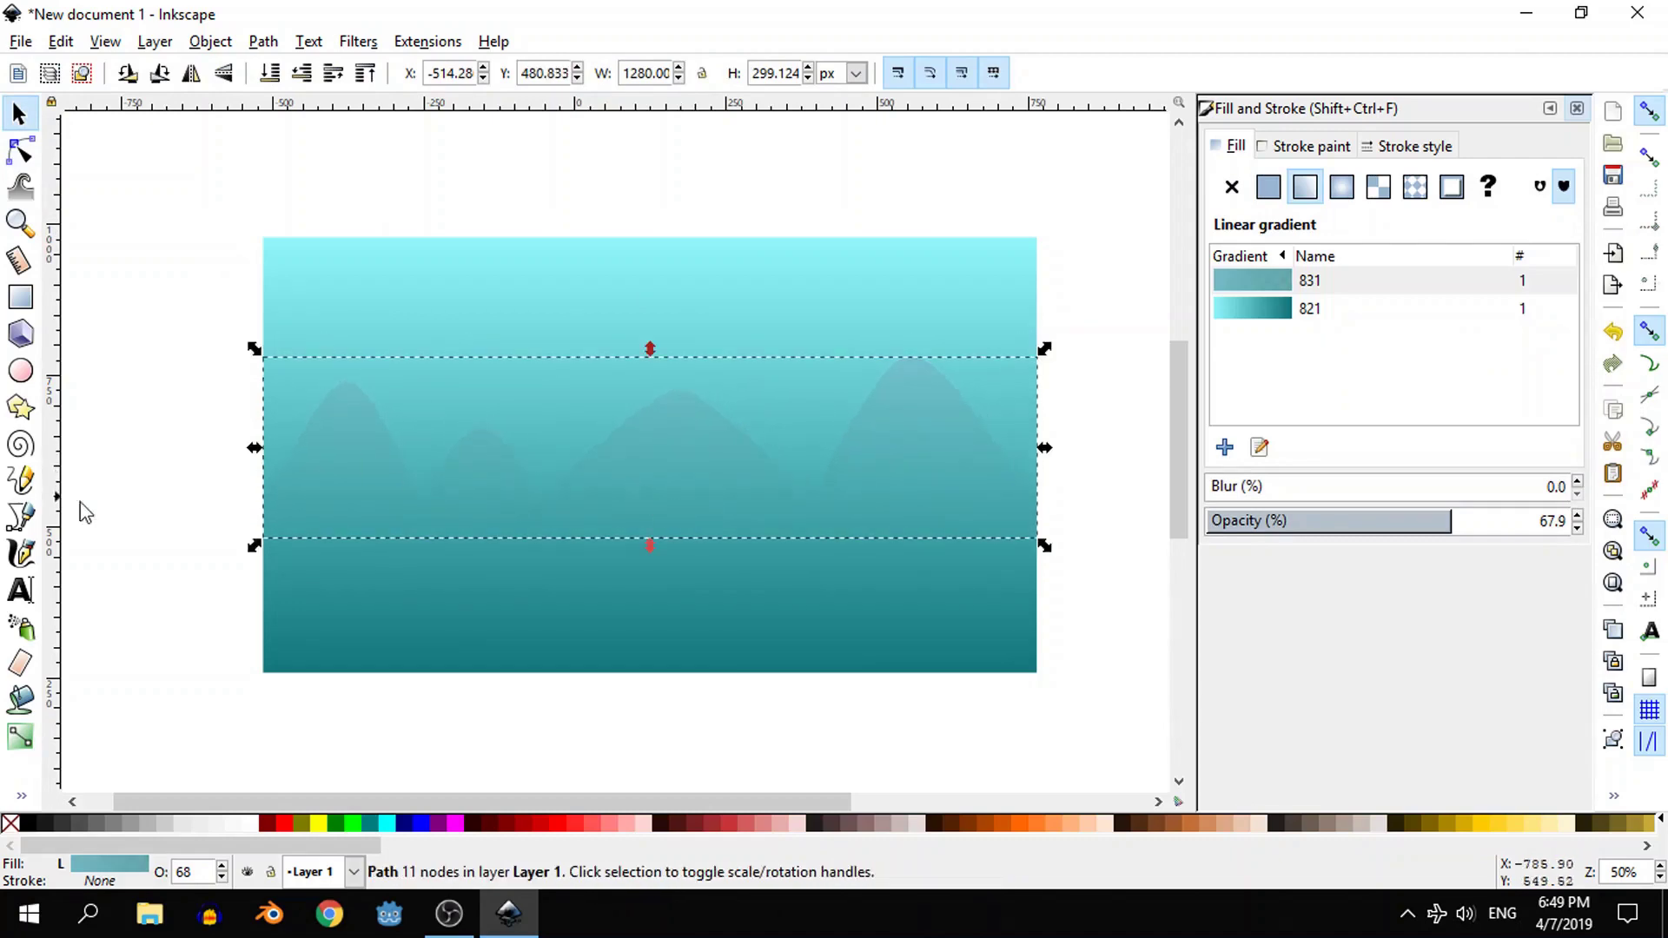
- Draw a circle about 137 px in diameter beside the picture and set its opacity to 100%
{"action": "left_click", "coordinate": [21, 372]}
{"action": "key", "text": "minus"}
{"action": "key", "text": "minus"}
{"action": "left_click", "coordinate": [17, 122]}
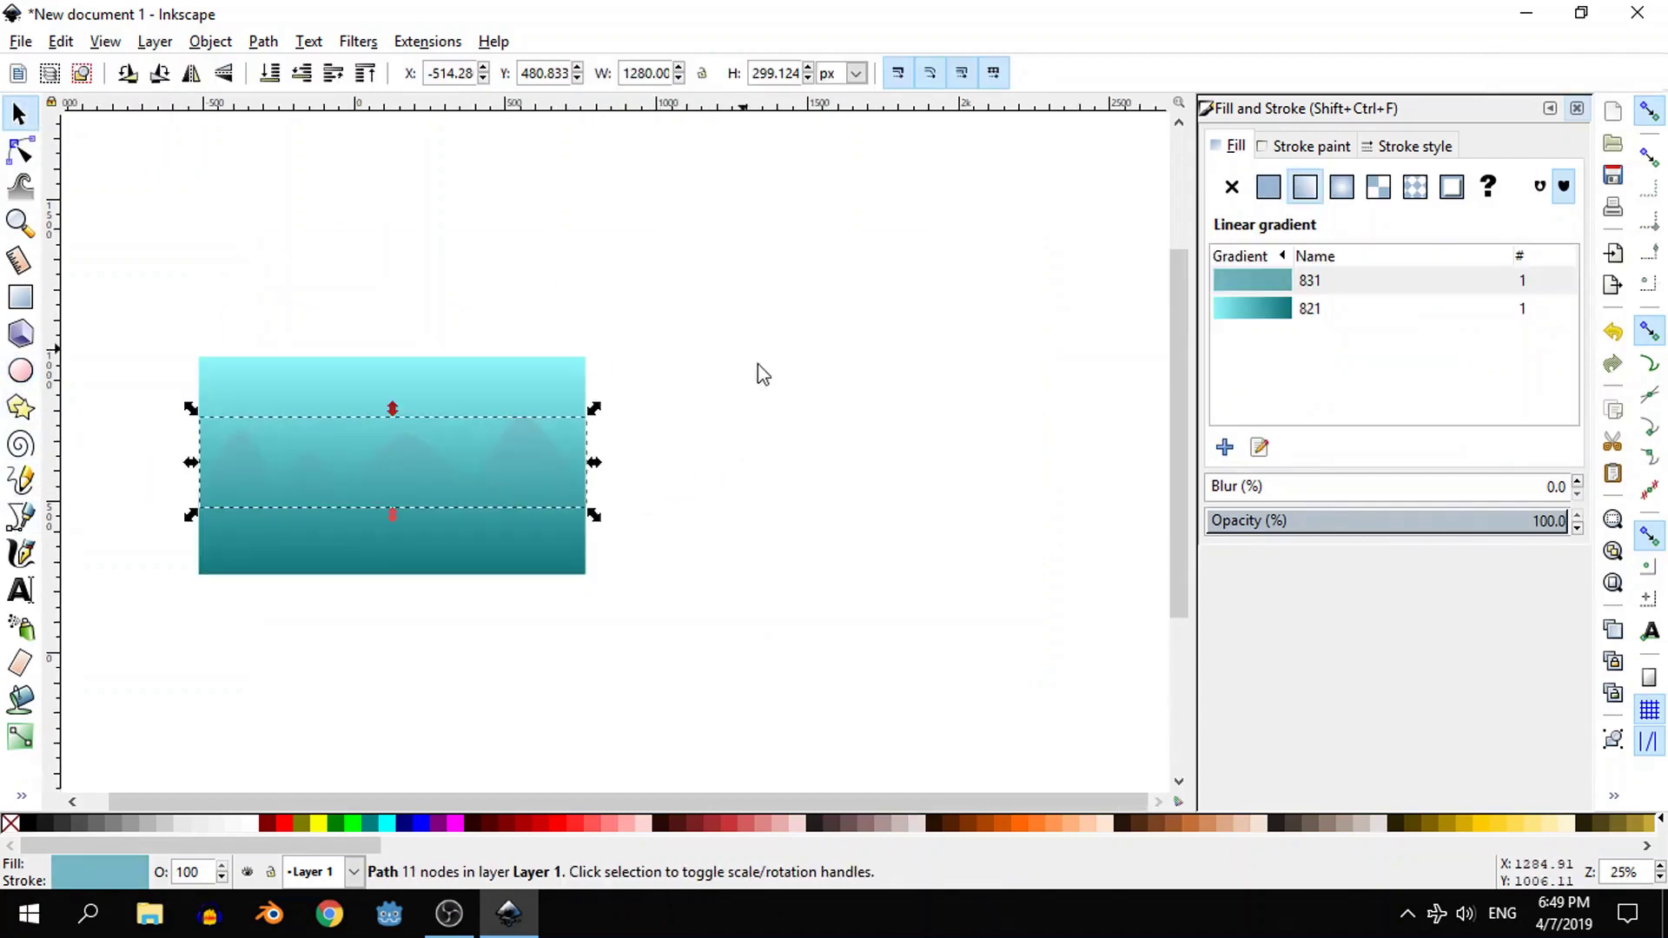
{"action": "left_click", "coordinate": [21, 372]}
{"action": "left_click_drag", "start_coordinate": [736, 385], "coordinate": [764, 406]}
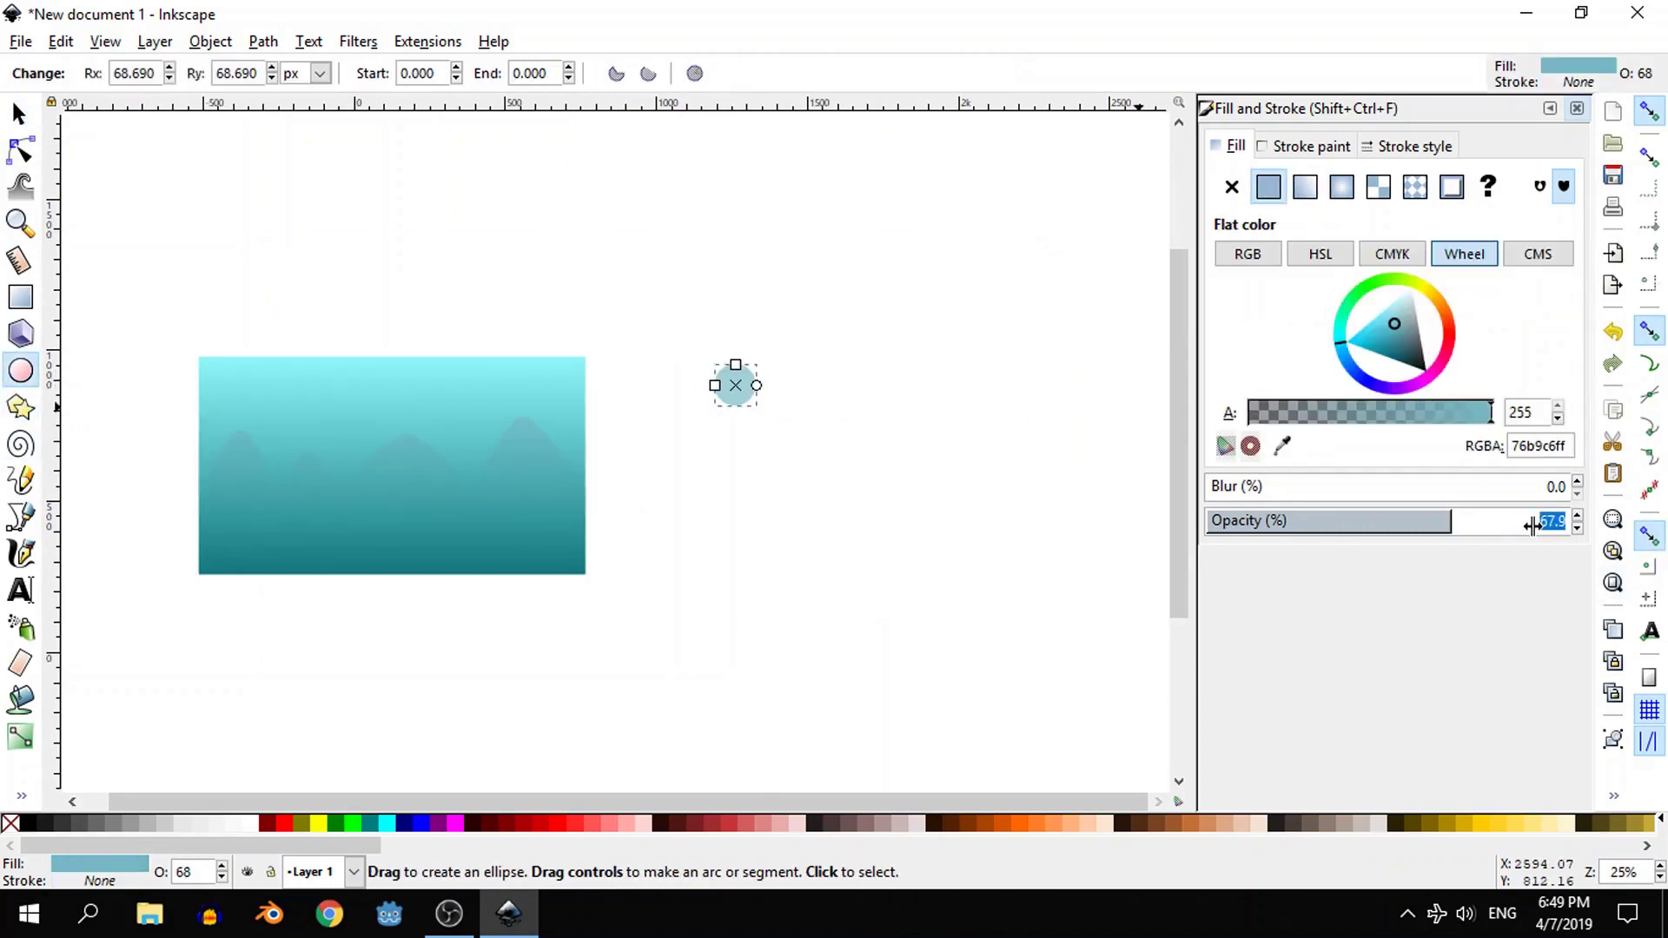
{"action": "left_click_drag", "start_coordinate": [1535, 529], "coordinate": [1628, 532]}
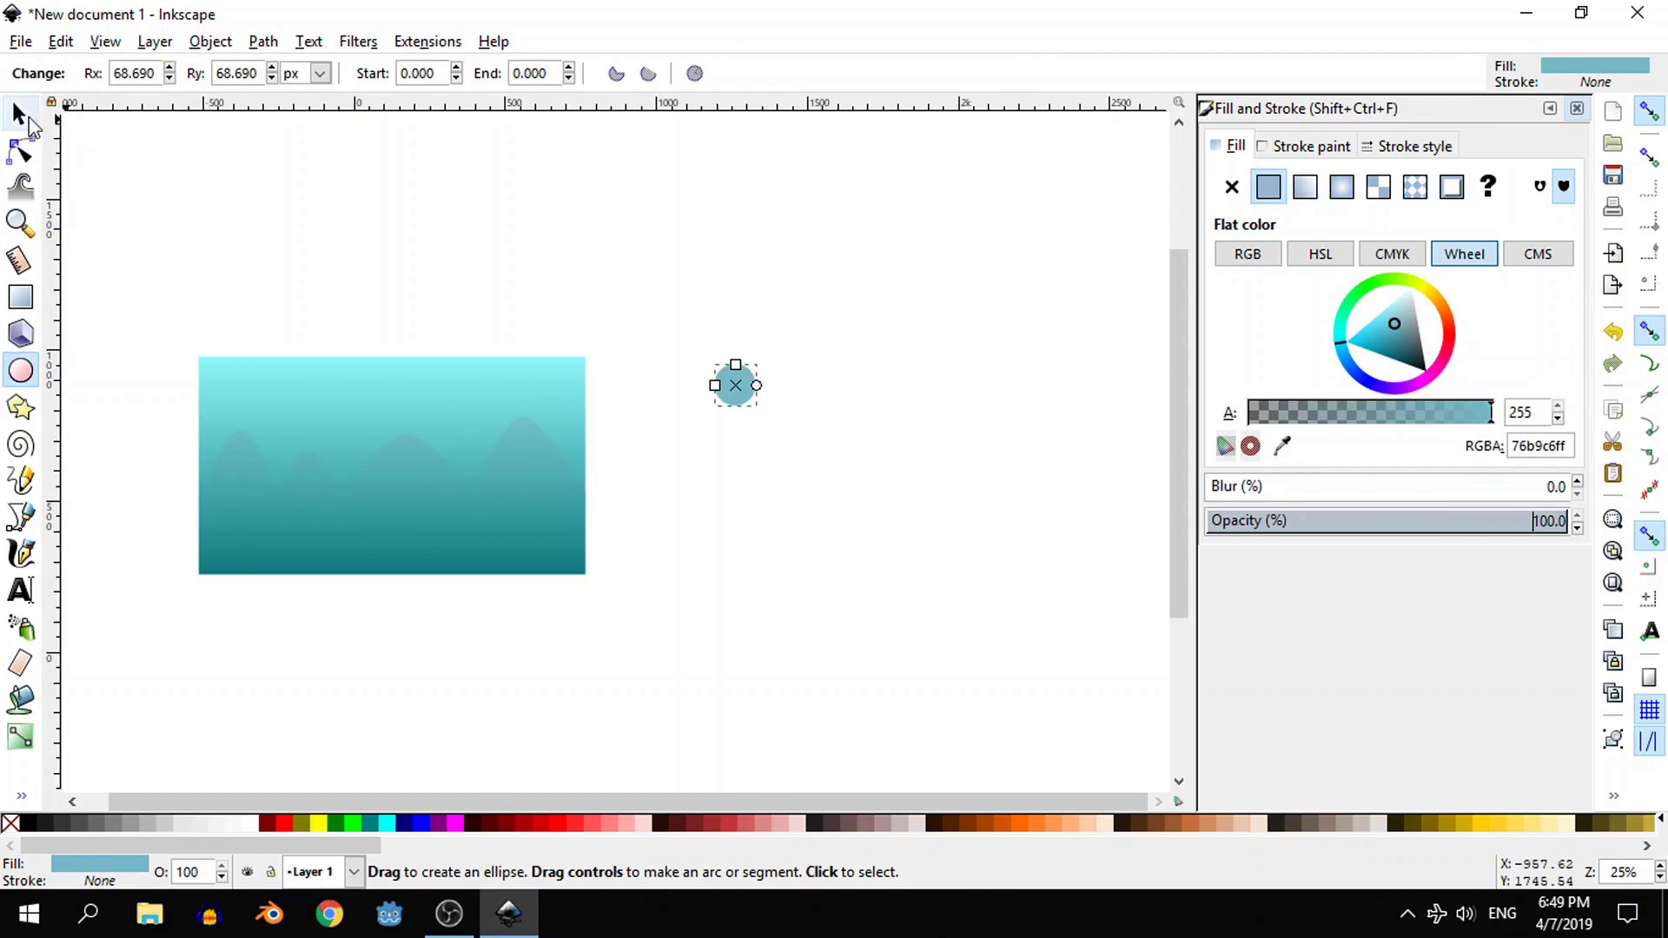
- Duplicate the circle and arrange seven overlapping circles into a puffy cloud about 387 by 202 px
{"action": "left_click", "coordinate": [29, 122]}
{"action": "scroll", "coordinate": [810, 414], "scroll_direction": "up", "scroll_amount": 3, "text": "ctrl"}
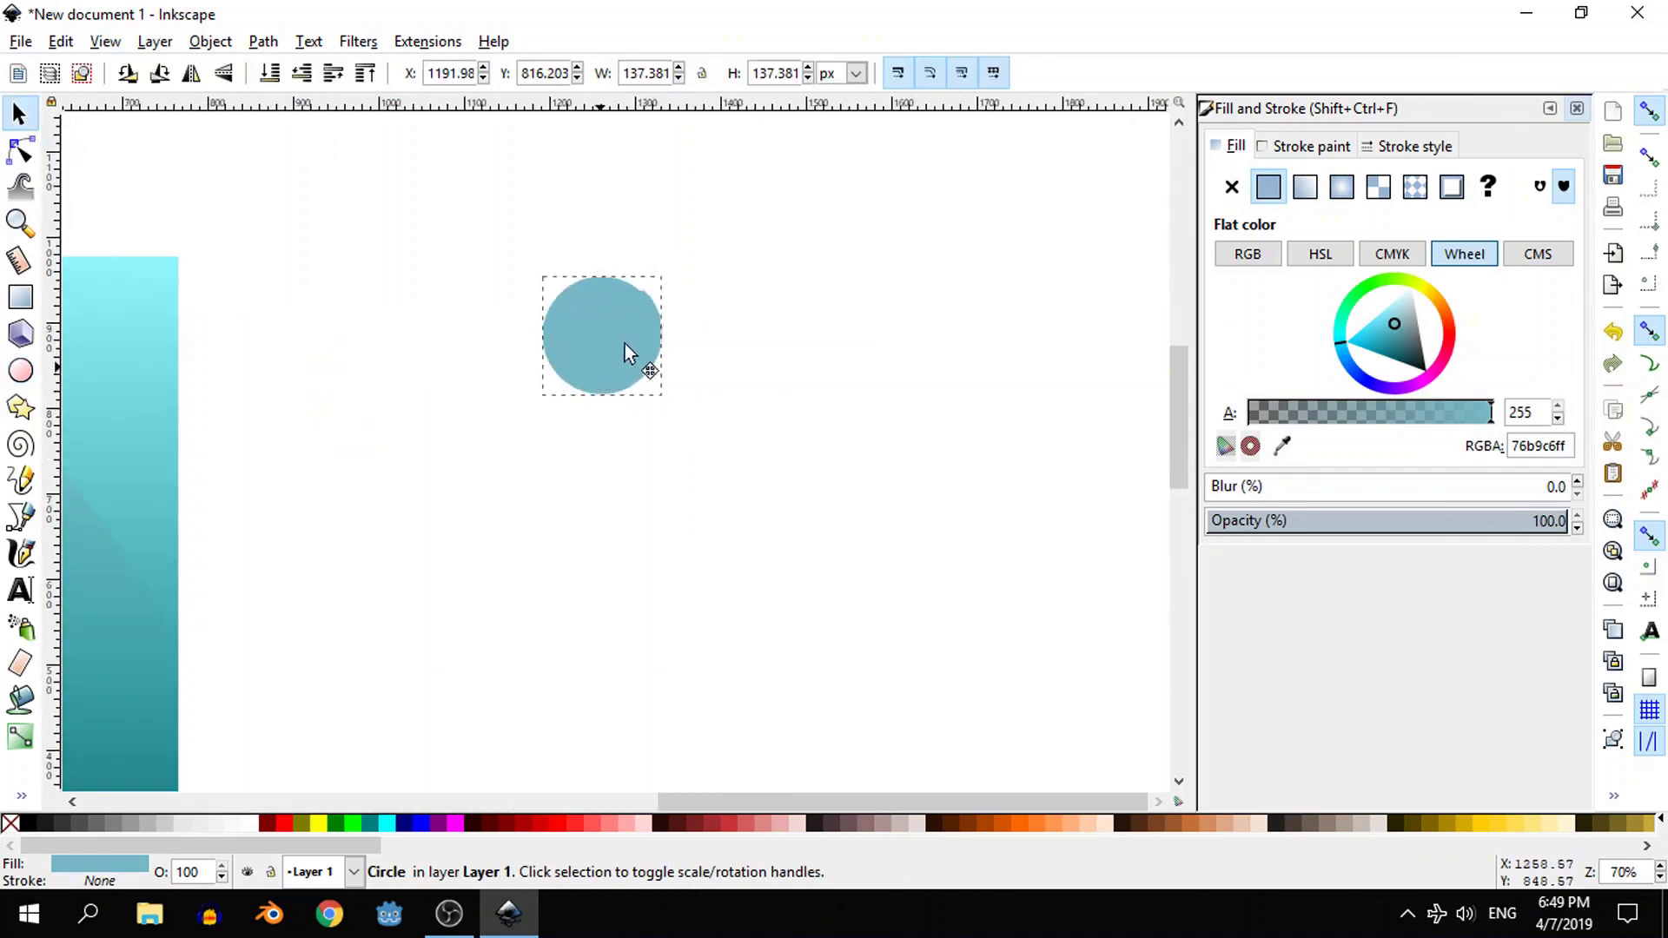
{"action": "left_click_drag", "start_coordinate": [625, 344], "coordinate": [834, 356]}
{"action": "key", "text": "ctrl+d"}
{"action": "key", "text": "ctrl+d"}
{"action": "key", "text": "ctrl+d"}
{"action": "key", "text": "ctrl+d"}
{"action": "left_click", "coordinate": [849, 484]}
{"action": "scroll", "coordinate": [849, 484], "scroll_direction": "down", "scroll_amount": 1}
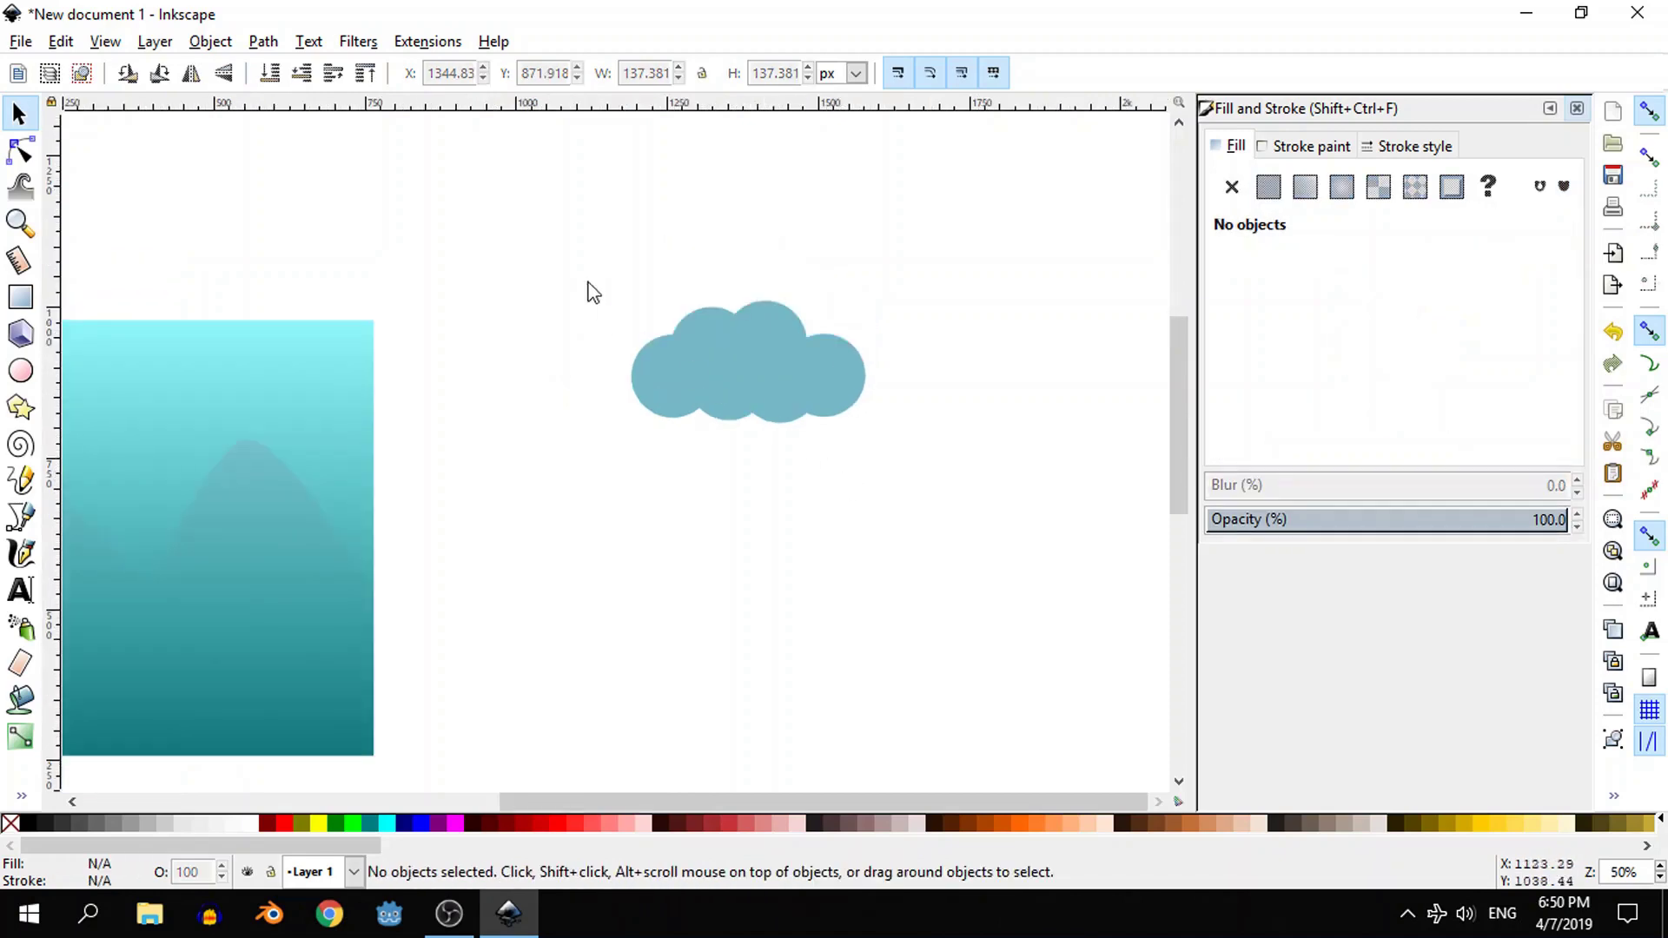
- Duplicate all circles of the cloud and place the copy just below the original
{"action": "left_click_drag", "start_coordinate": [583, 269], "coordinate": [937, 450]}
{"action": "key", "text": "ctrl+d"}
{"action": "left_click_drag", "start_coordinate": [796, 363], "coordinate": [836, 493]}
{"action": "left_click", "coordinate": [848, 567]}
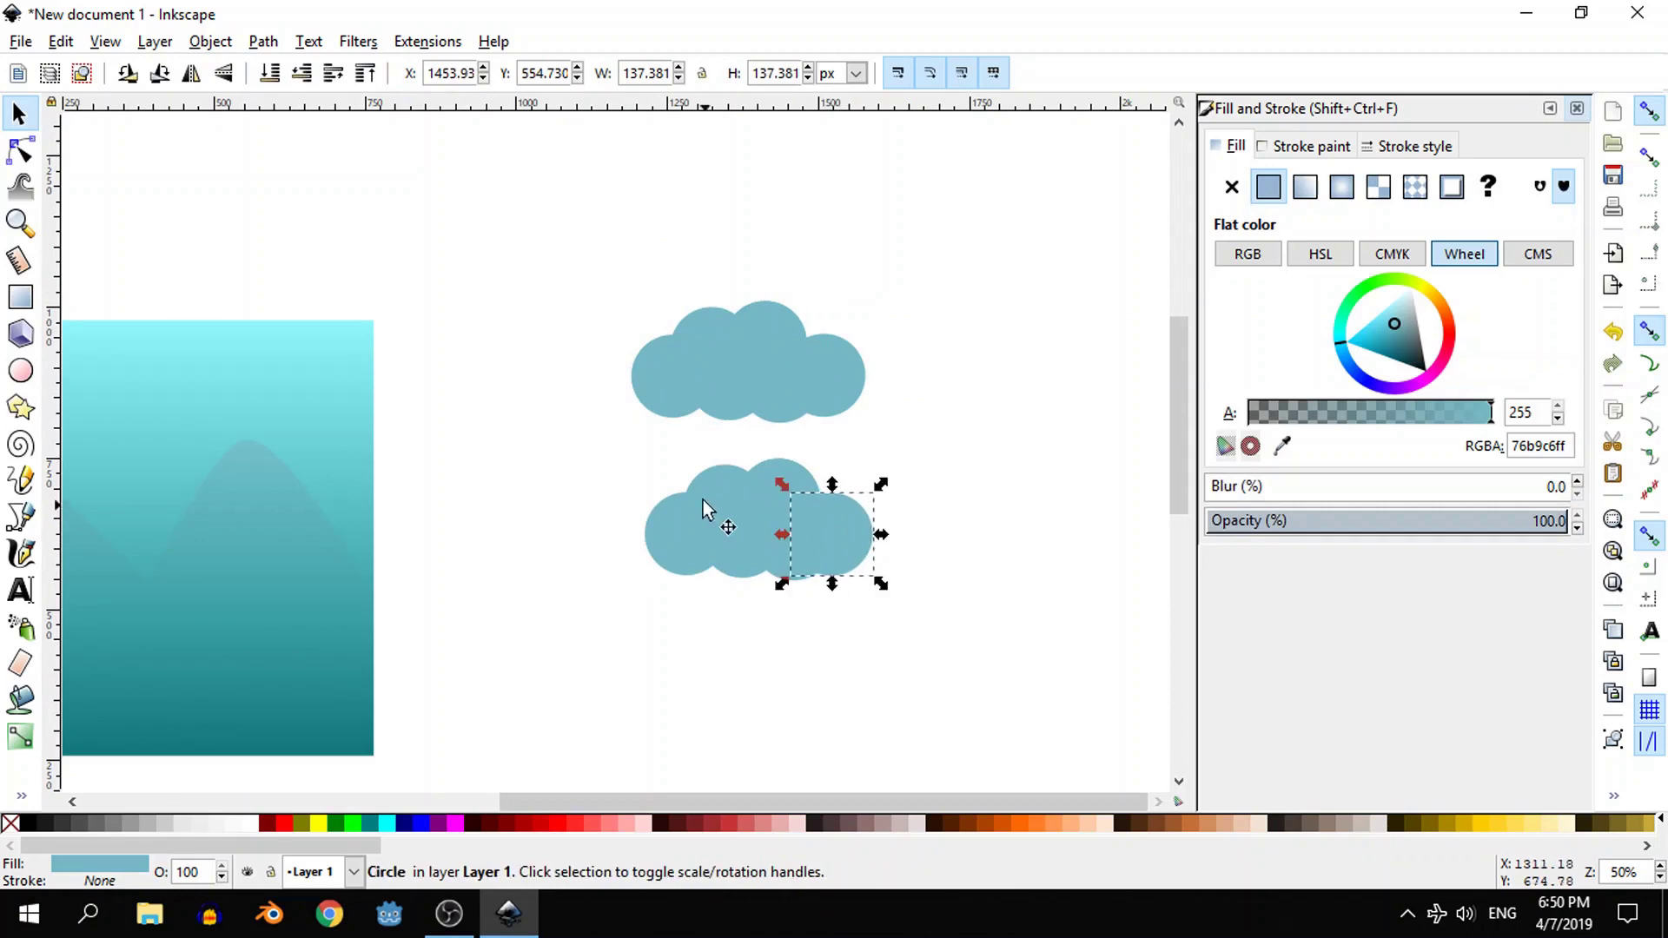
- Rearrange the circles of the lower cloud into a different shape about 351 by 210 px, with a smaller circle at its left end
{"action": "left_click_drag", "start_coordinate": [702, 498], "coordinate": [784, 561]}
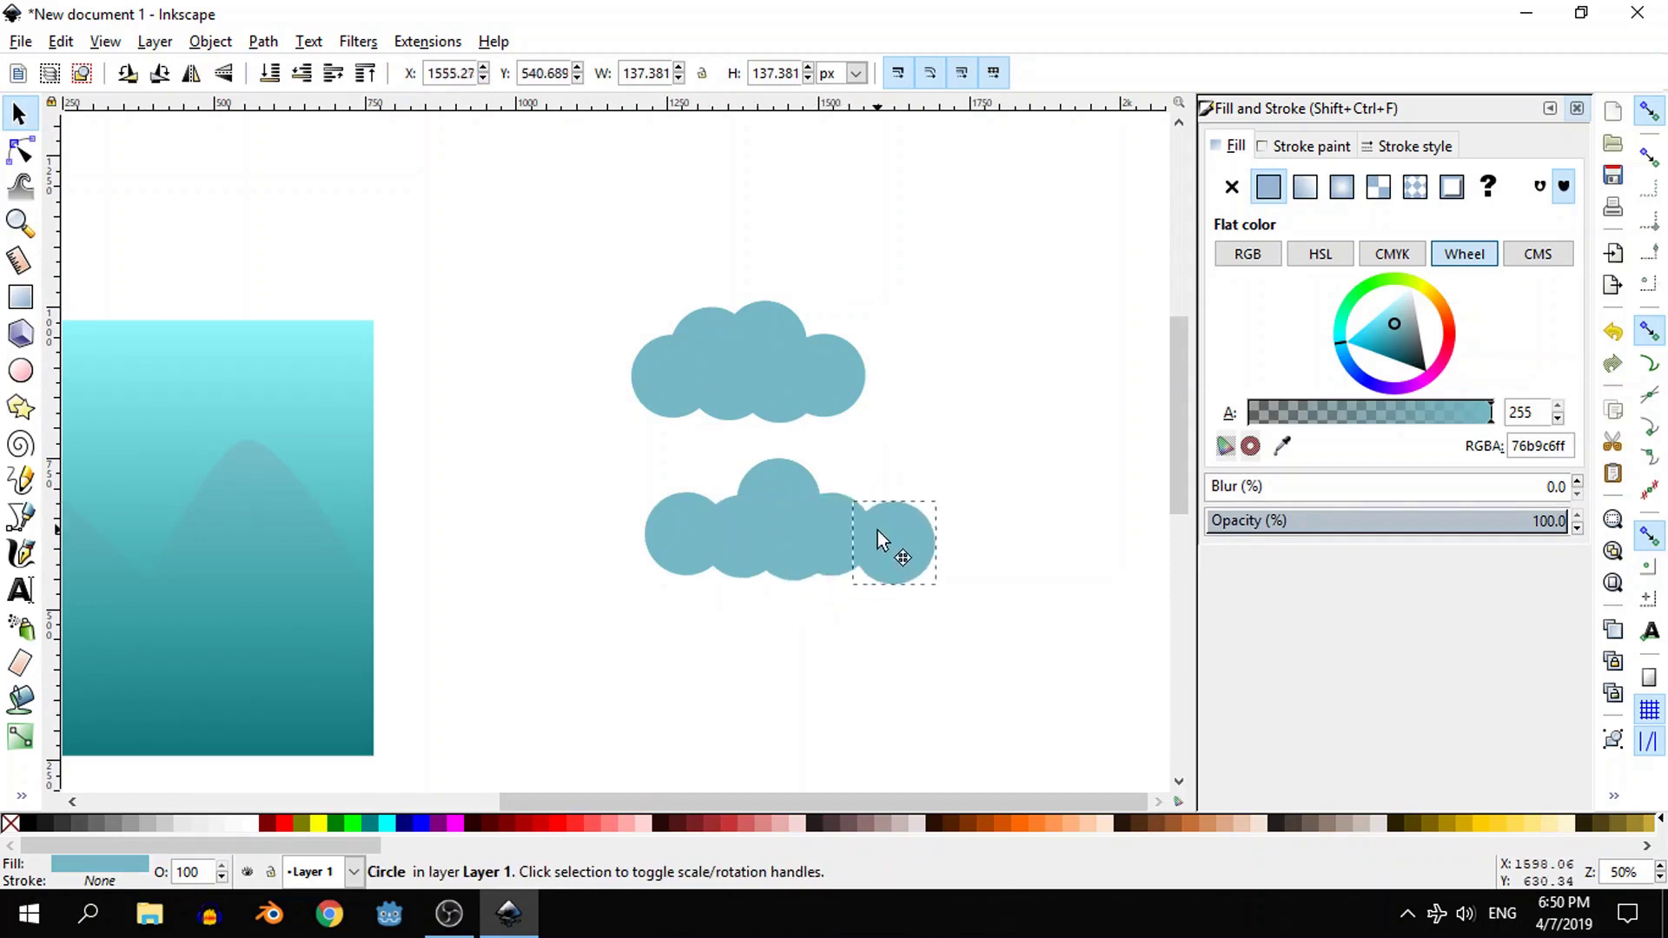
{"action": "left_click_drag", "start_coordinate": [877, 539], "coordinate": [870, 543]}
{"action": "left_click", "coordinate": [869, 543]}
{"action": "left_click_drag", "start_coordinate": [720, 518], "coordinate": [653, 578]}
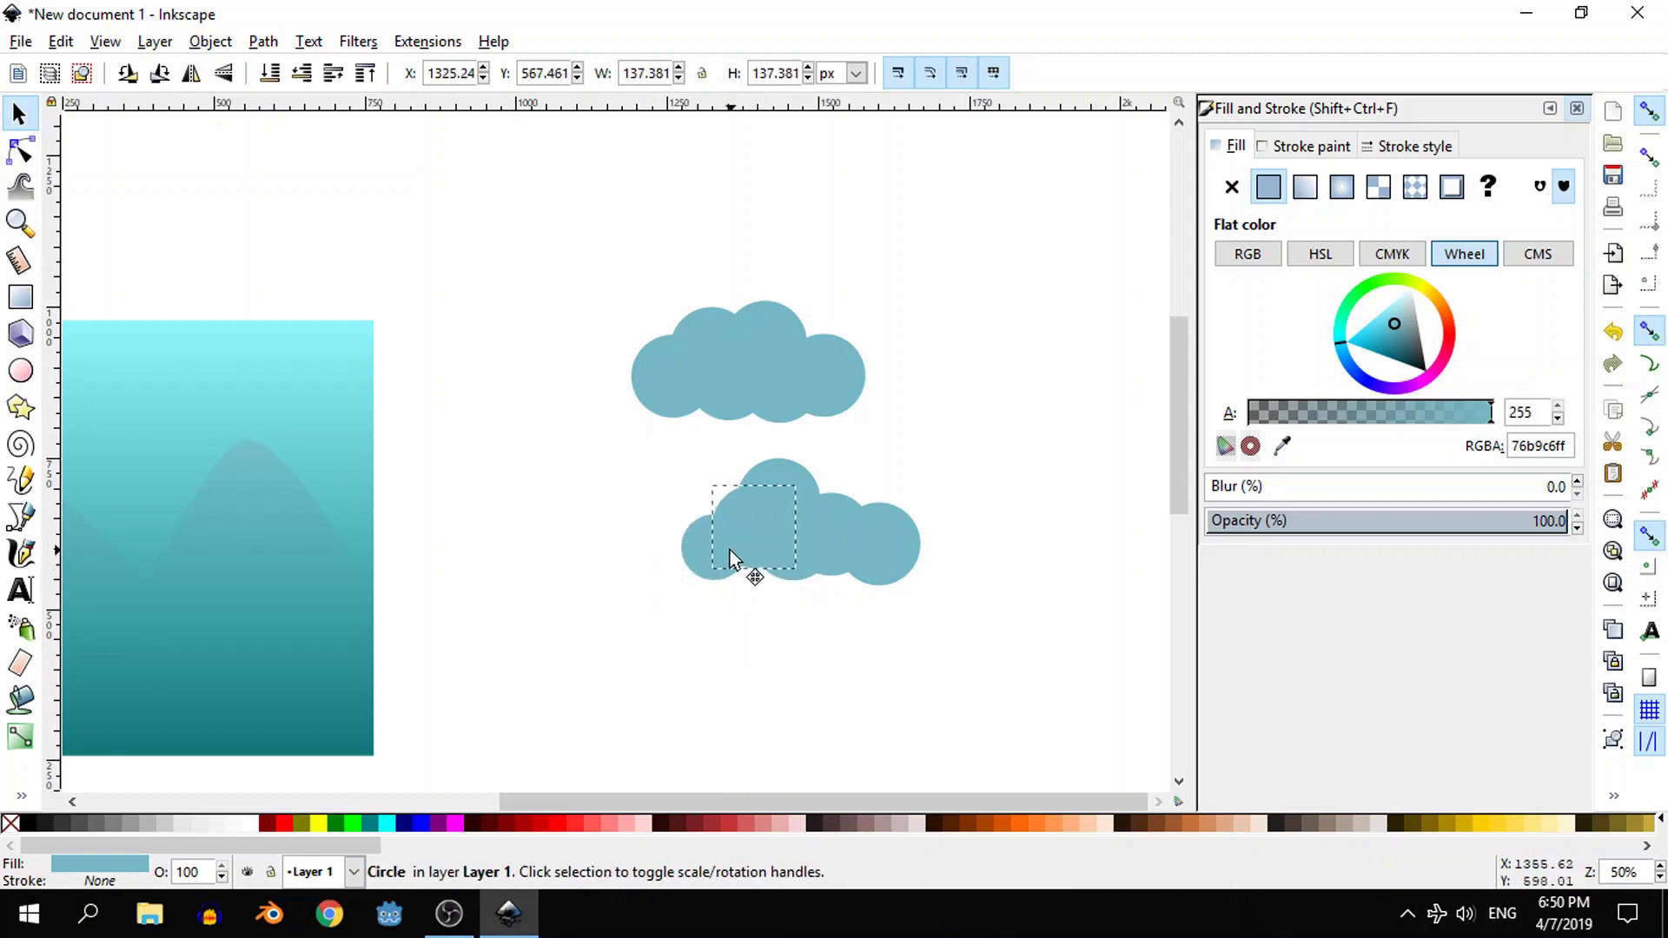
{"action": "left_click", "coordinate": [887, 559]}
{"action": "left_click_drag", "start_coordinate": [887, 560], "coordinate": [853, 556]}
{"action": "left_click", "coordinate": [945, 643]}
{"action": "scroll", "coordinate": [945, 643], "scroll_direction": "down", "scroll_amount": 1}
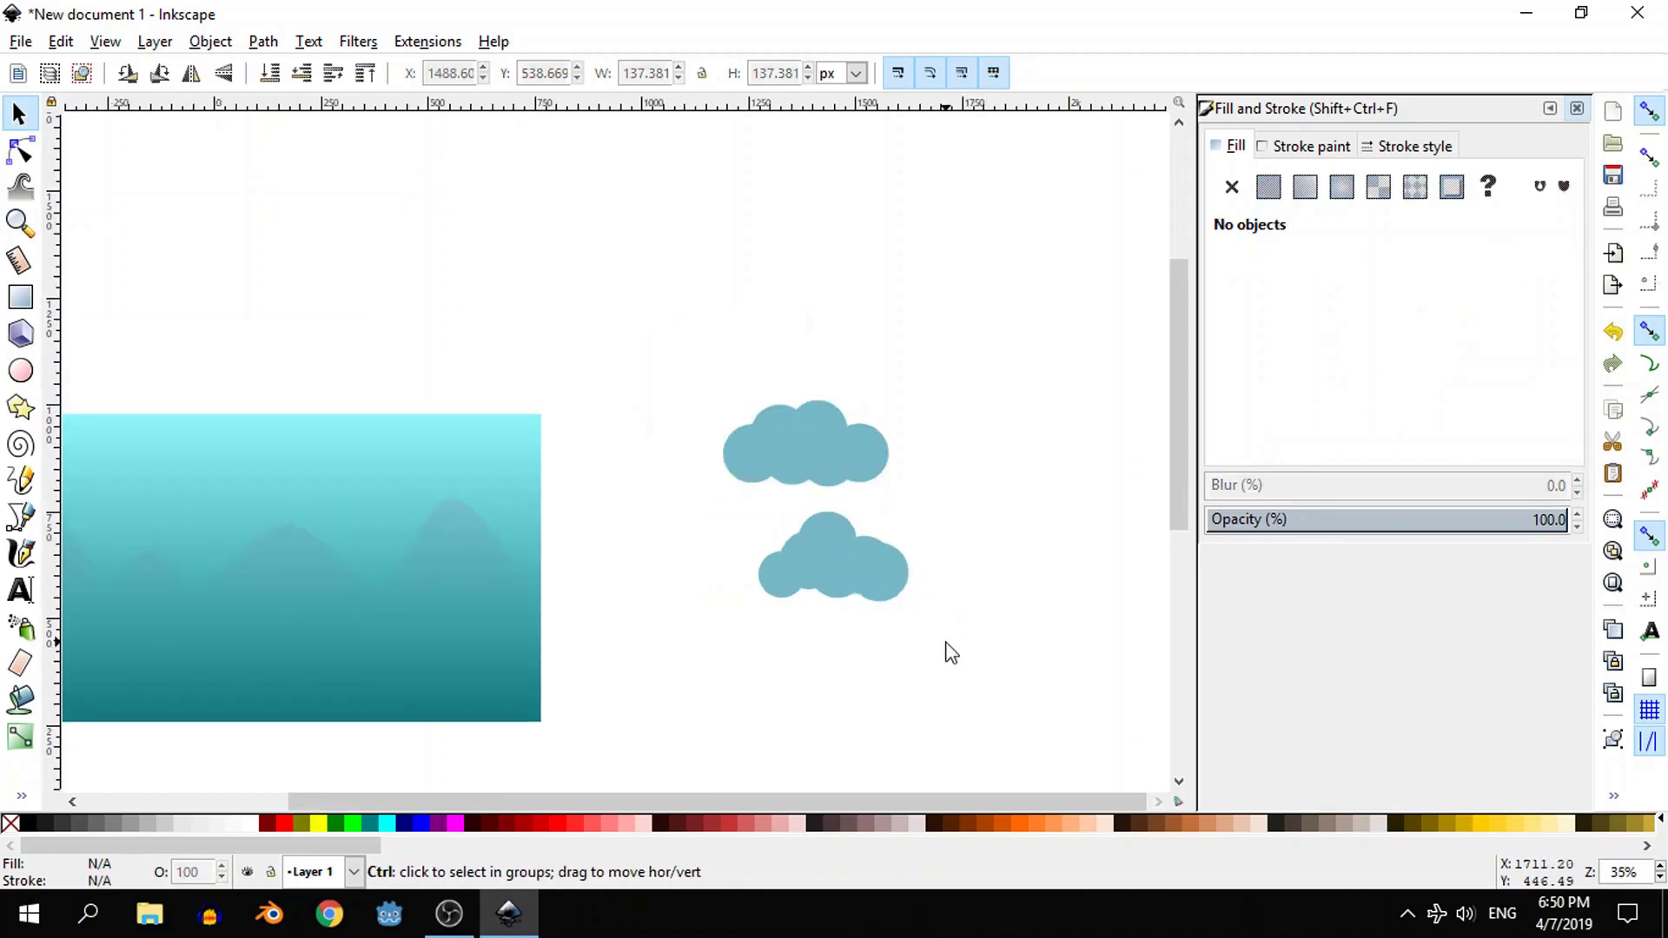
- Merge the circles of each cloud into a single path with Union, first the lower cloud and then the upper one
{"action": "left_click_drag", "start_coordinate": [975, 655], "coordinate": [734, 512]}
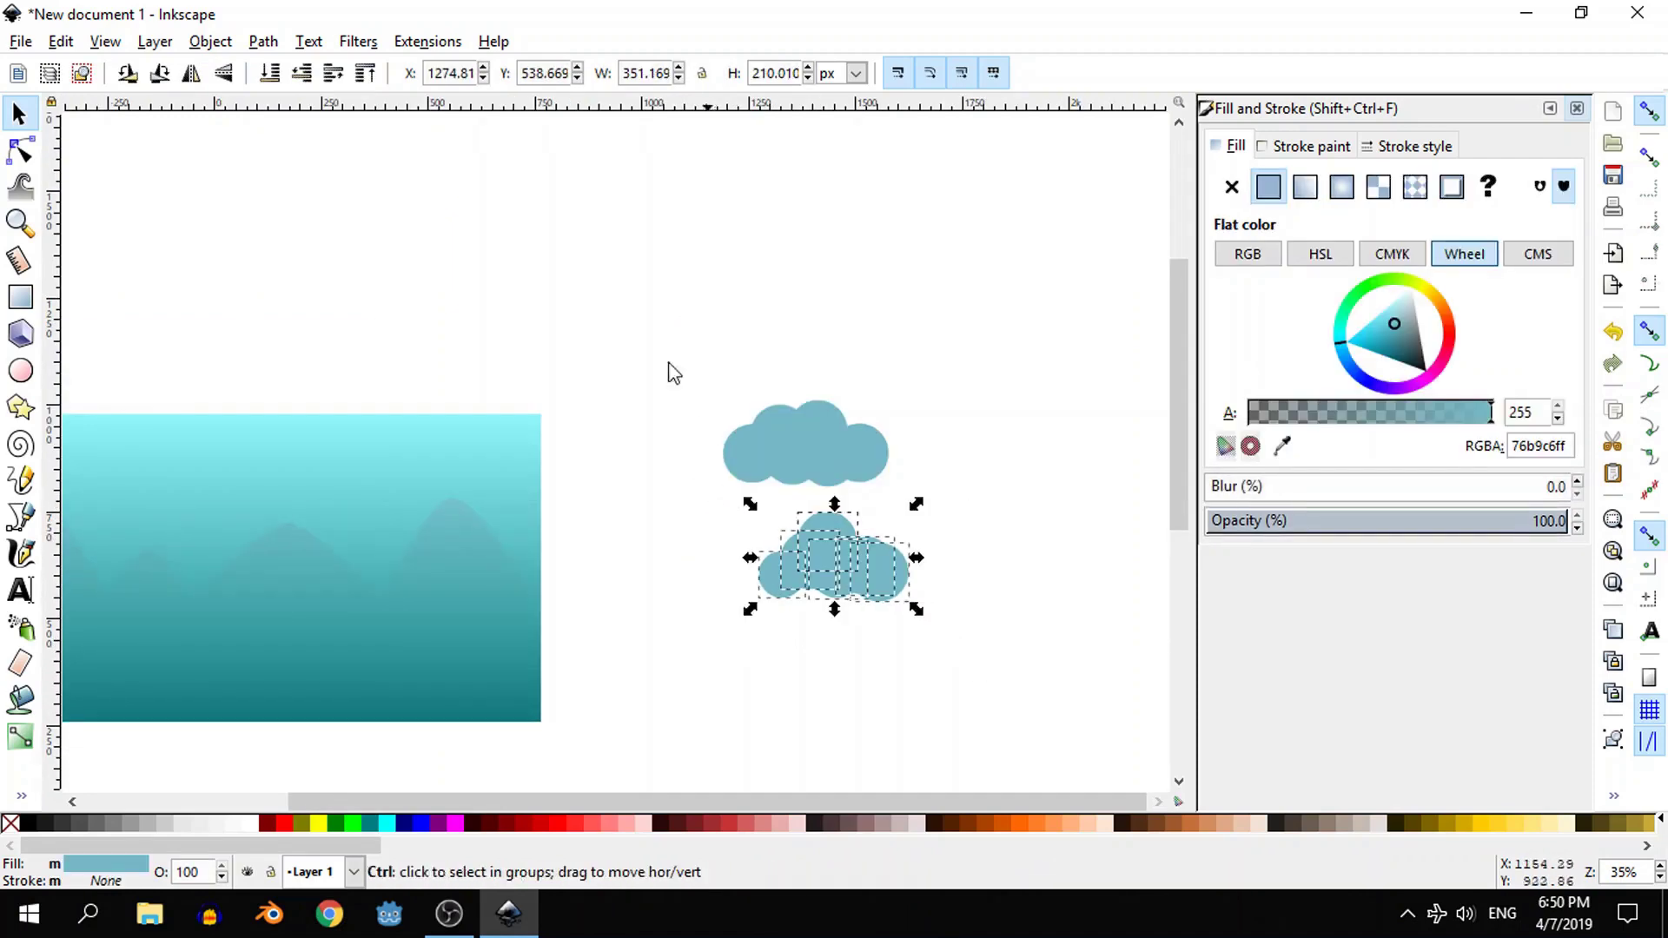
{"action": "left_click", "coordinate": [270, 43]}
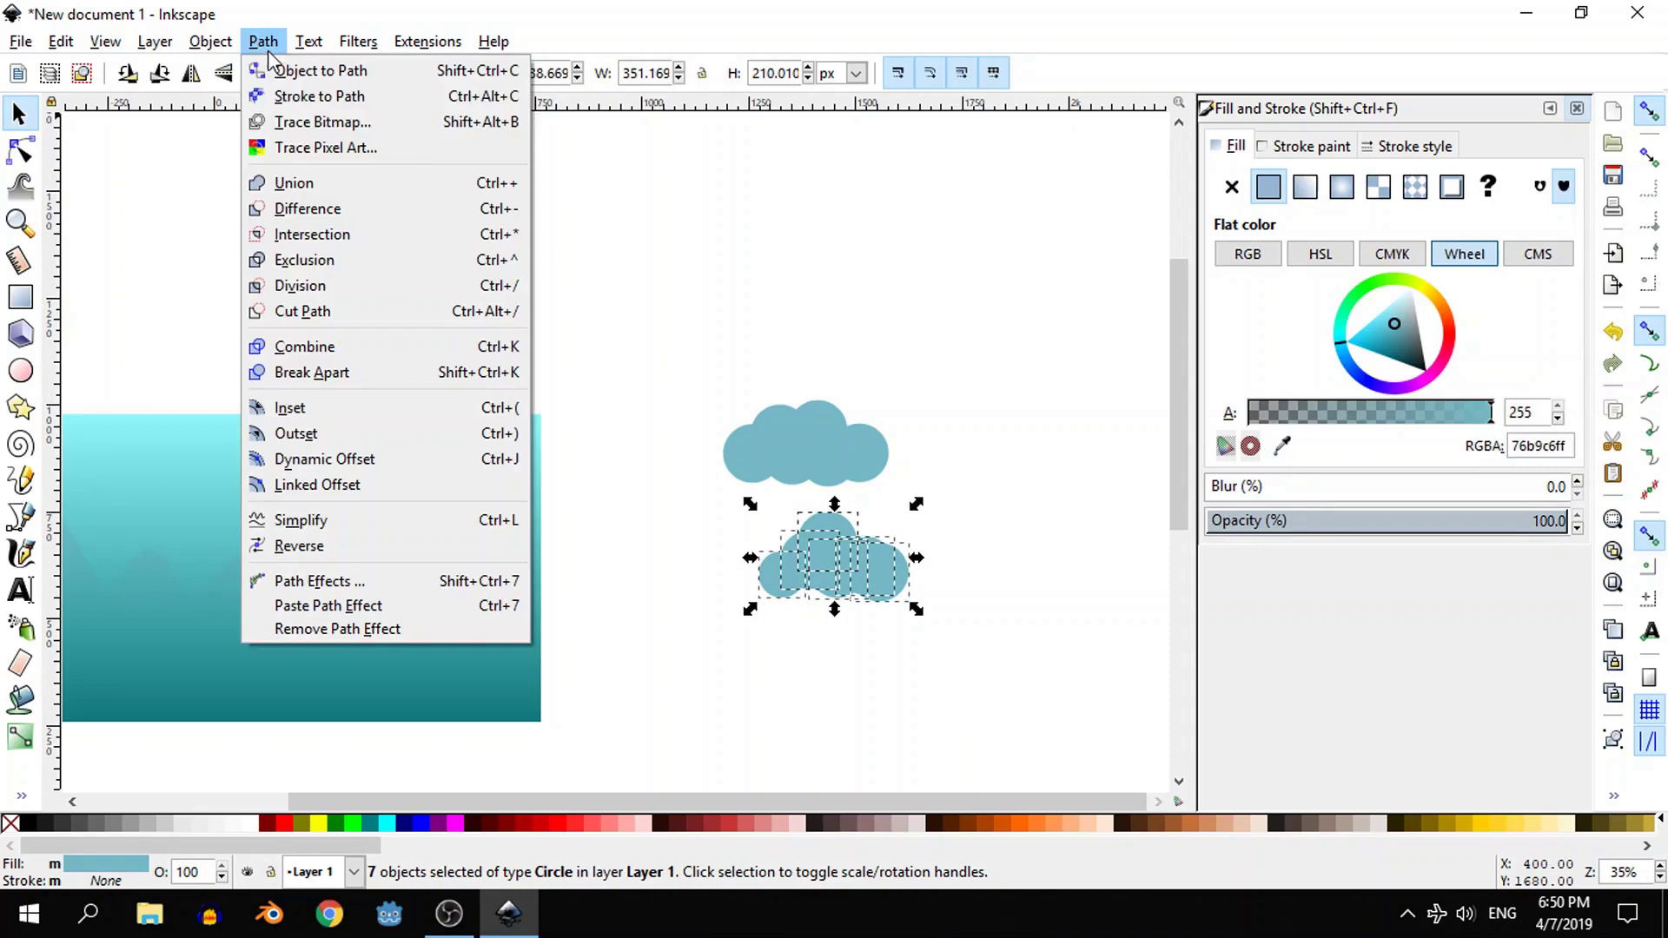
{"action": "left_click", "coordinate": [292, 184]}
{"action": "left_click_drag", "start_coordinate": [651, 309], "coordinate": [960, 517]}
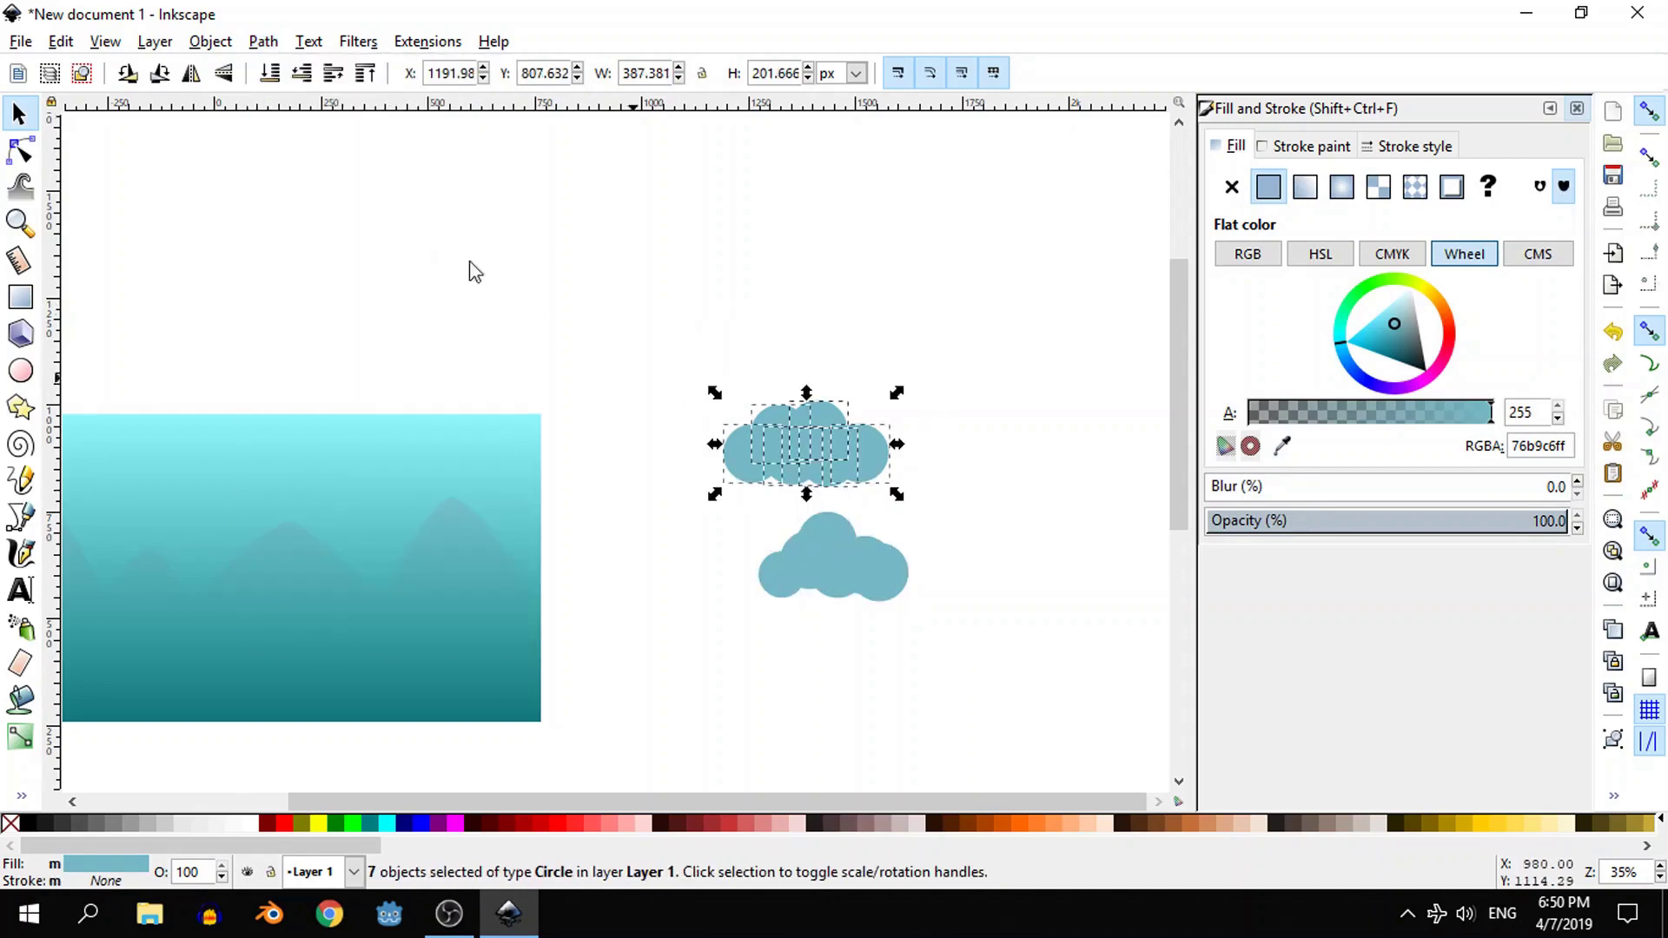
{"action": "left_click", "coordinate": [264, 42]}
{"action": "left_click", "coordinate": [292, 180]}
{"action": "scroll", "coordinate": [808, 520], "scroll_direction": "down", "scroll_amount": 1, "text": "ctrl"}
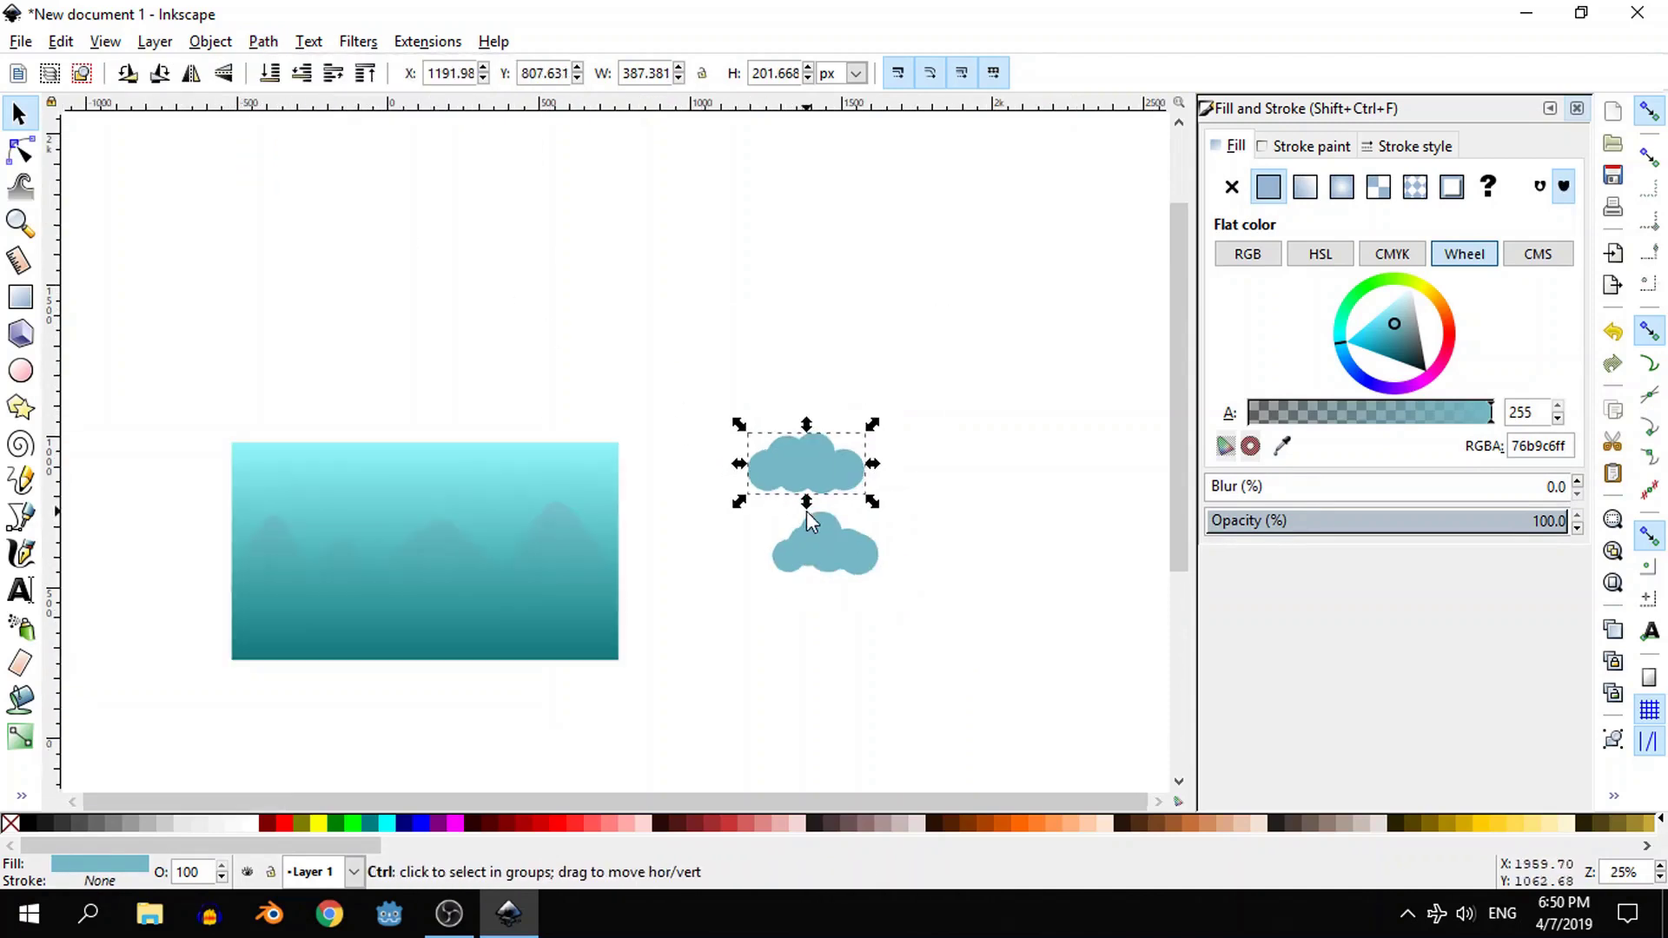
- Fill both clouds with green 008000 and place them in the sky, the flatter one shrunk at the upper left, the other at the upper right
{"action": "left_click", "coordinate": [848, 567], "text": "shift"}
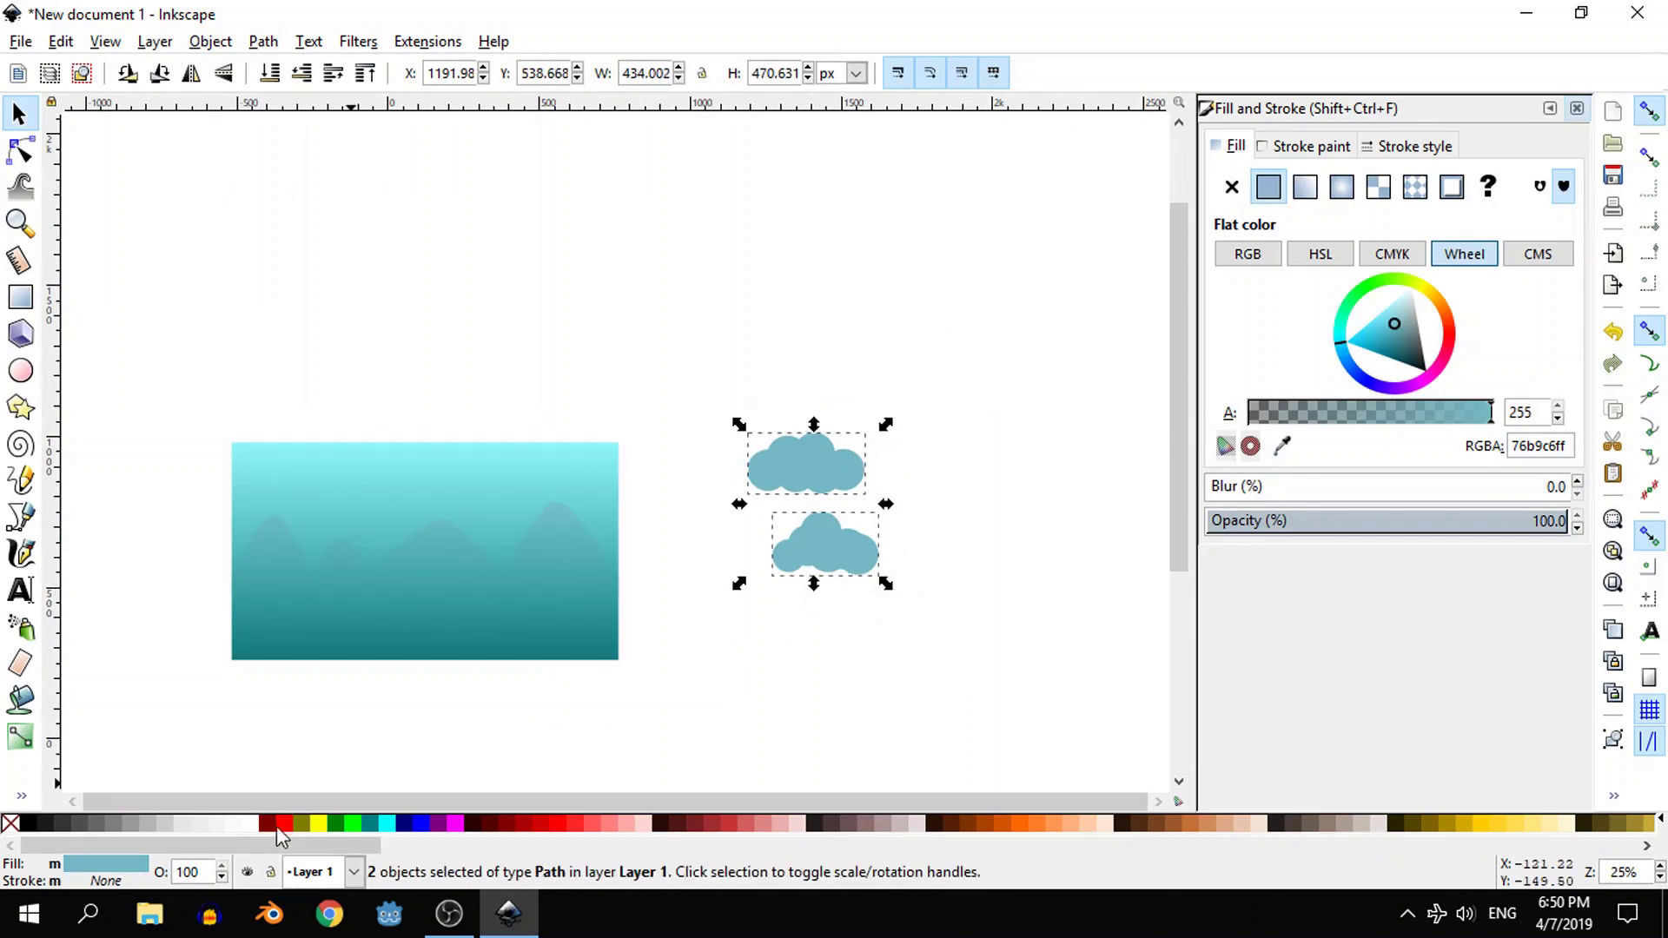
{"action": "left_click", "coordinate": [336, 822]}
{"action": "left_click", "coordinate": [875, 484]}
{"action": "left_click_drag", "start_coordinate": [841, 466], "coordinate": [328, 486]}
{"action": "scroll", "coordinate": [362, 520], "scroll_direction": "up", "scroll_amount": 2, "text": "ctrl"}
{"action": "scroll", "coordinate": [404, 449], "scroll_direction": "down", "scroll_amount": 2, "text": "ctrl"}
{"action": "left_click_drag", "start_coordinate": [905, 540], "coordinate": [614, 487]}
- Recolour both clouds to a very pale cyan
{"action": "left_click", "coordinate": [319, 447], "text": "shift"}
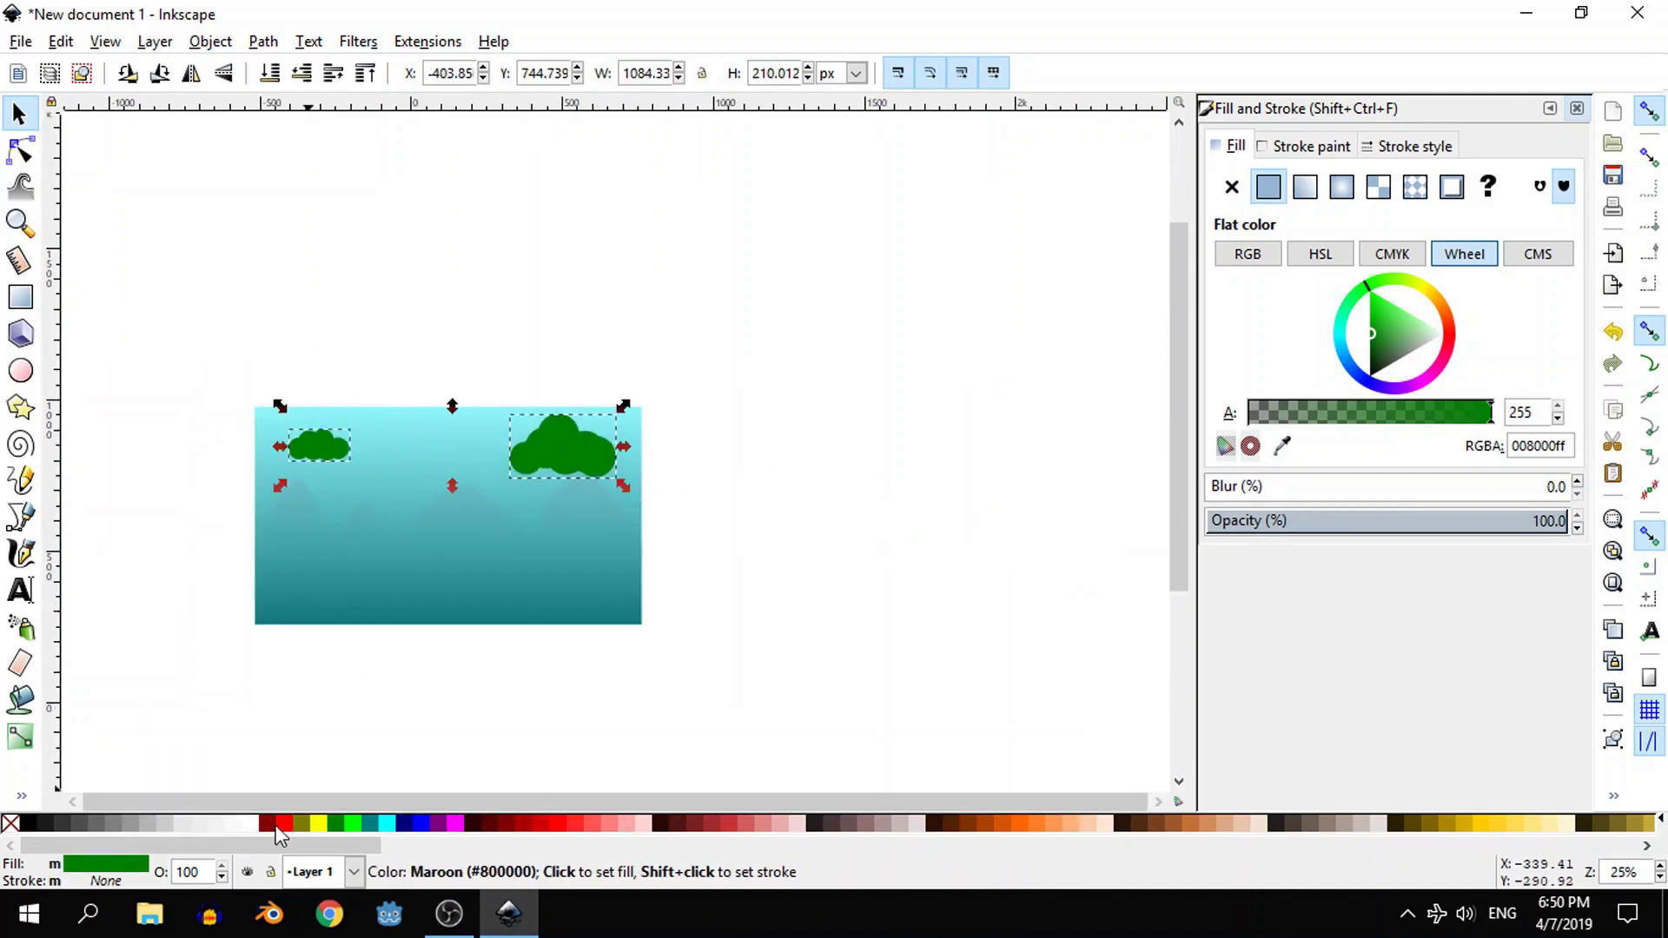
{"action": "left_click", "coordinate": [251, 823]}
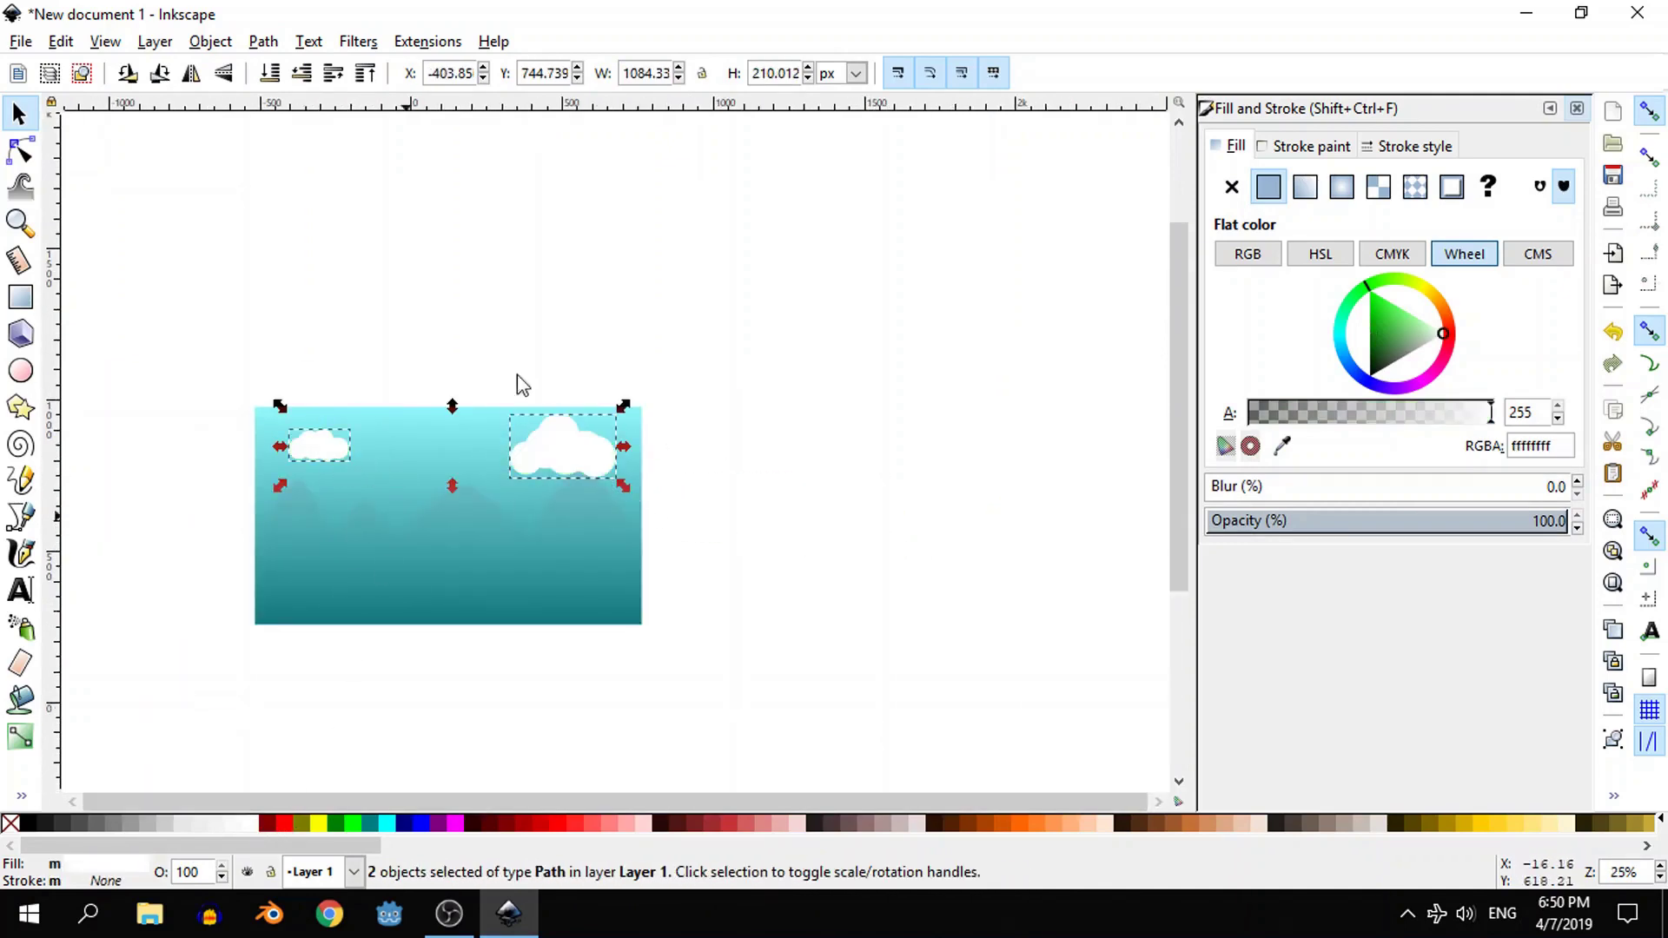
{"action": "left_click", "coordinate": [1335, 336]}
{"action": "left_click_drag", "start_coordinate": [1417, 339], "coordinate": [1402, 299]}
{"action": "left_click", "coordinate": [415, 632]}
{"action": "scroll", "coordinate": [341, 599], "scroll_direction": "up", "scroll_amount": 1}
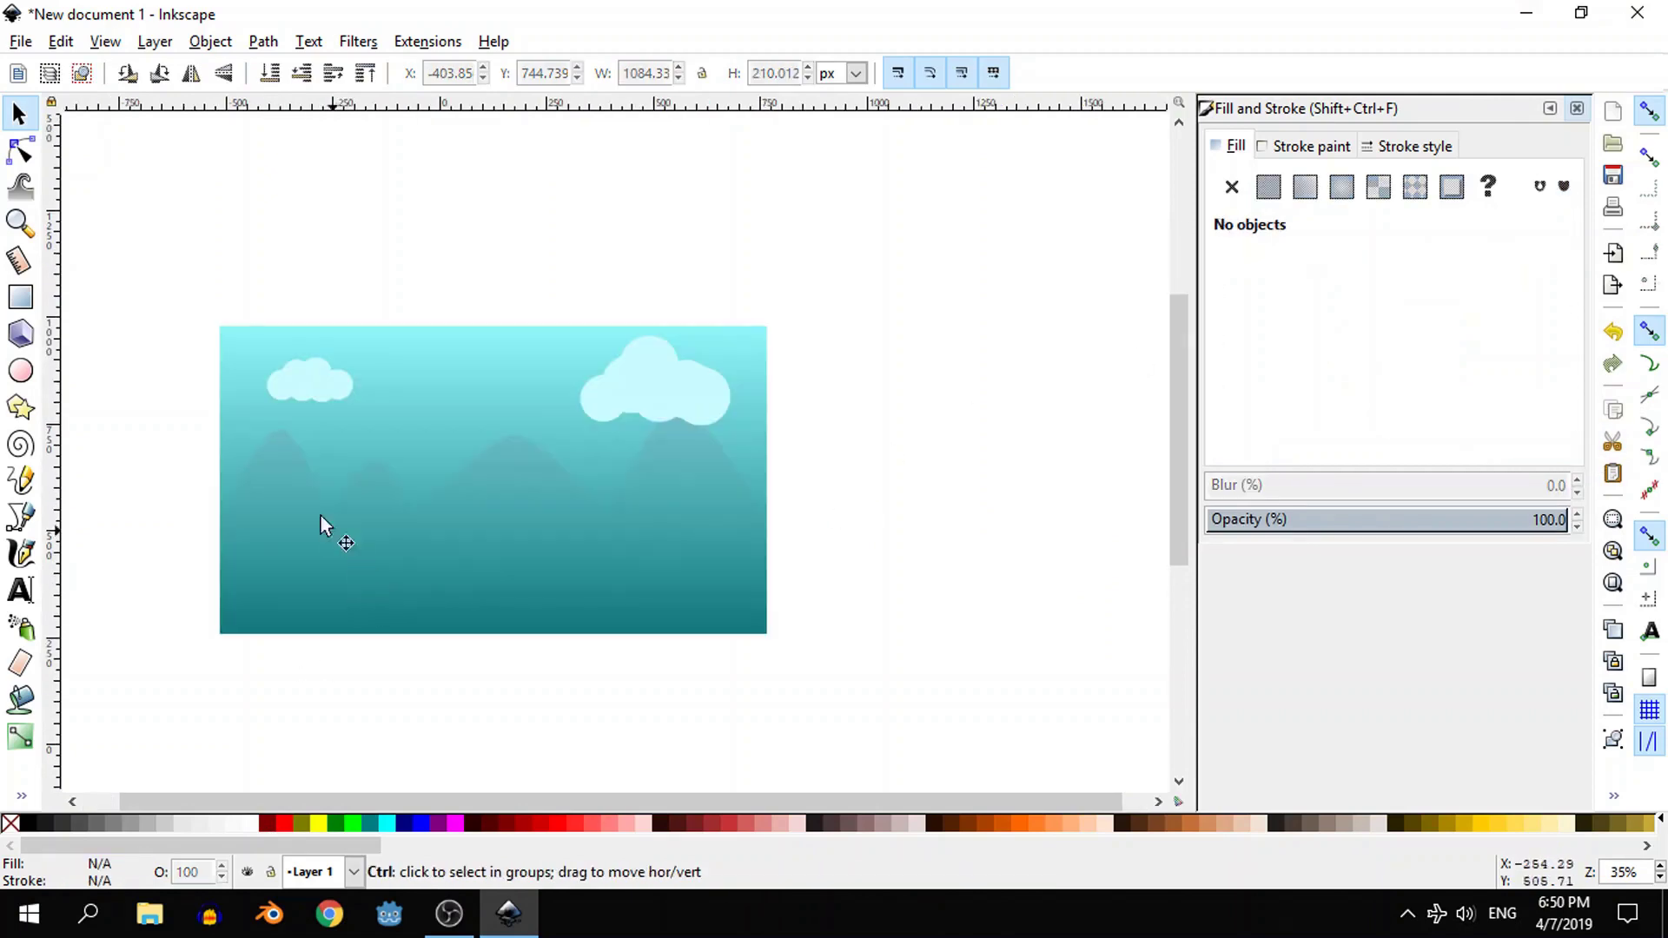
- Shrink the large cloud to about 294 by 176 px and adjust the placement of both clouds in the sky
{"action": "left_click", "coordinate": [304, 410]}
{"action": "left_click_drag", "start_coordinate": [640, 383], "coordinate": [663, 381]}
{"action": "left_click_drag", "start_coordinate": [756, 437], "coordinate": [620, 399]}
{"action": "left_click", "coordinate": [826, 469]}
{"action": "scroll", "coordinate": [826, 469], "scroll_direction": "down", "scroll_amount": 2}
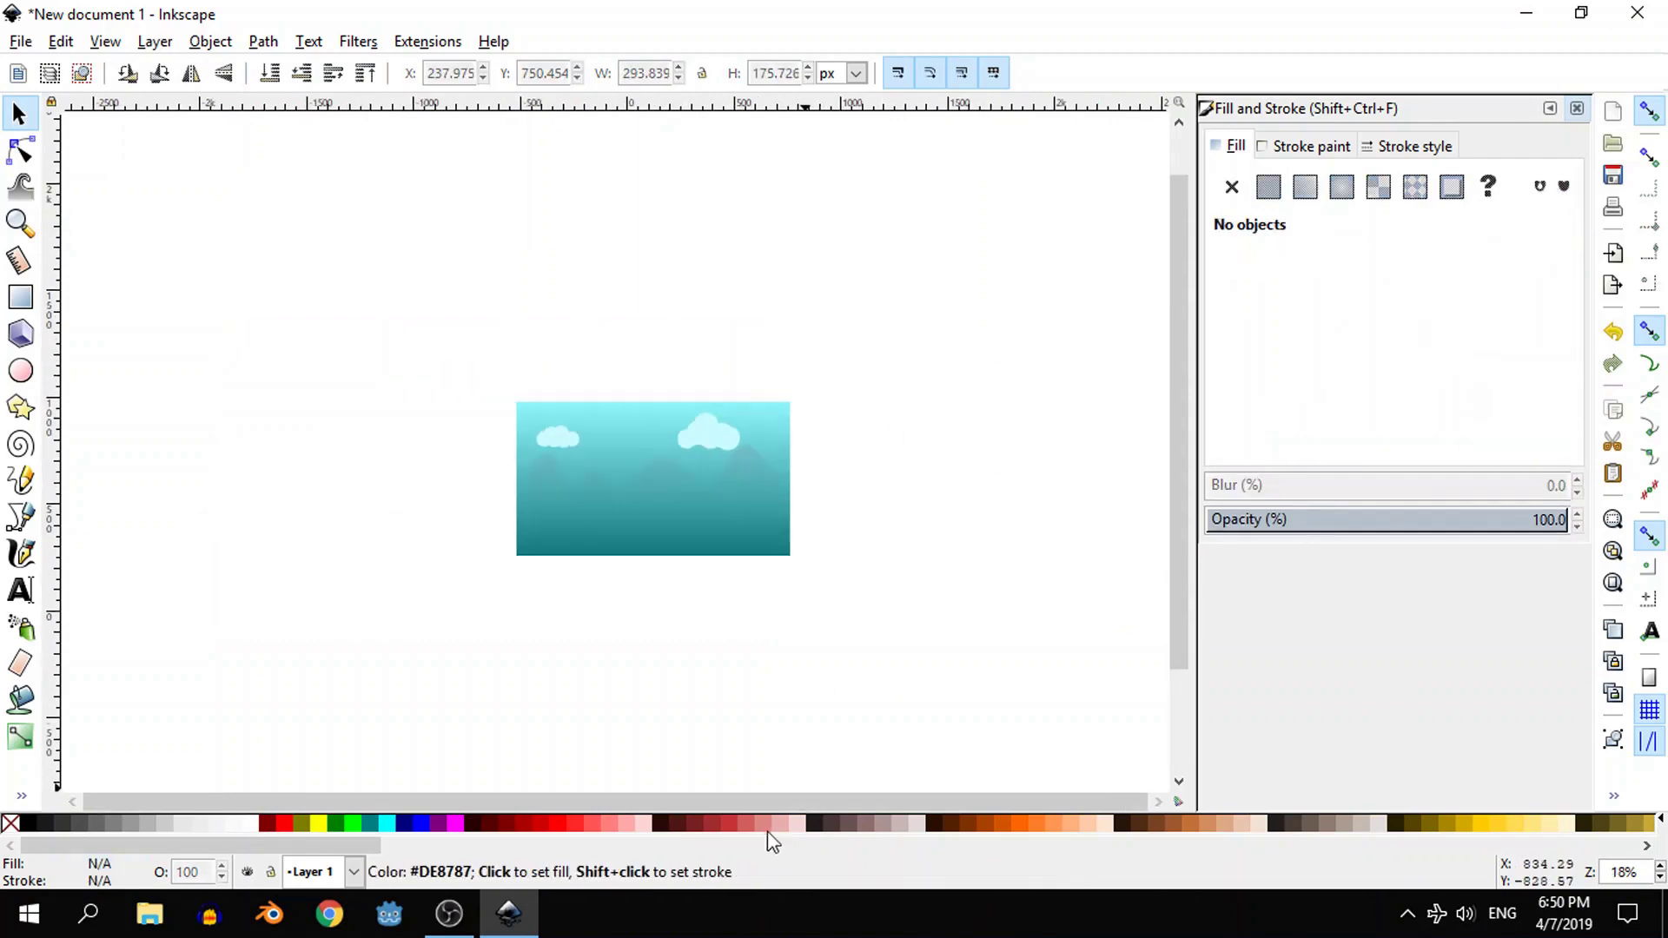
- Draw an open wavy hill line with the Bezier tool across the lower part of the picture, from its left edge to its right edge
{"action": "scroll", "coordinate": [789, 576], "scroll_direction": "up", "scroll_amount": 2}
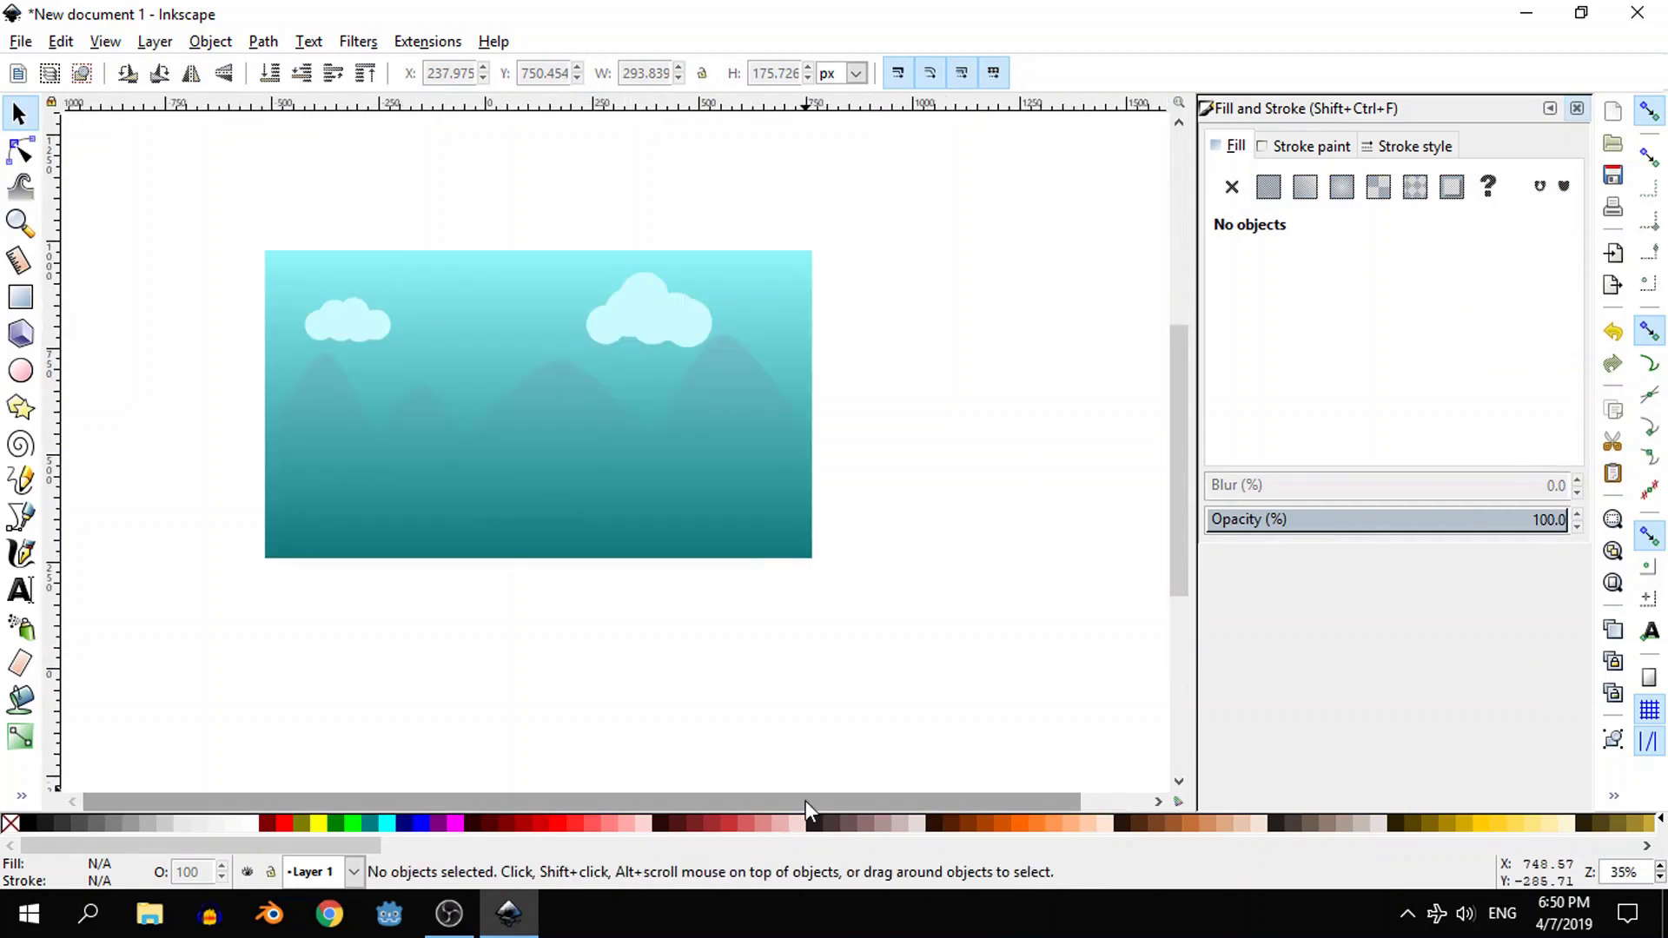
{"action": "left_click", "coordinate": [16, 519]}
{"action": "scroll", "coordinate": [266, 519], "scroll_direction": "up", "scroll_amount": 1}
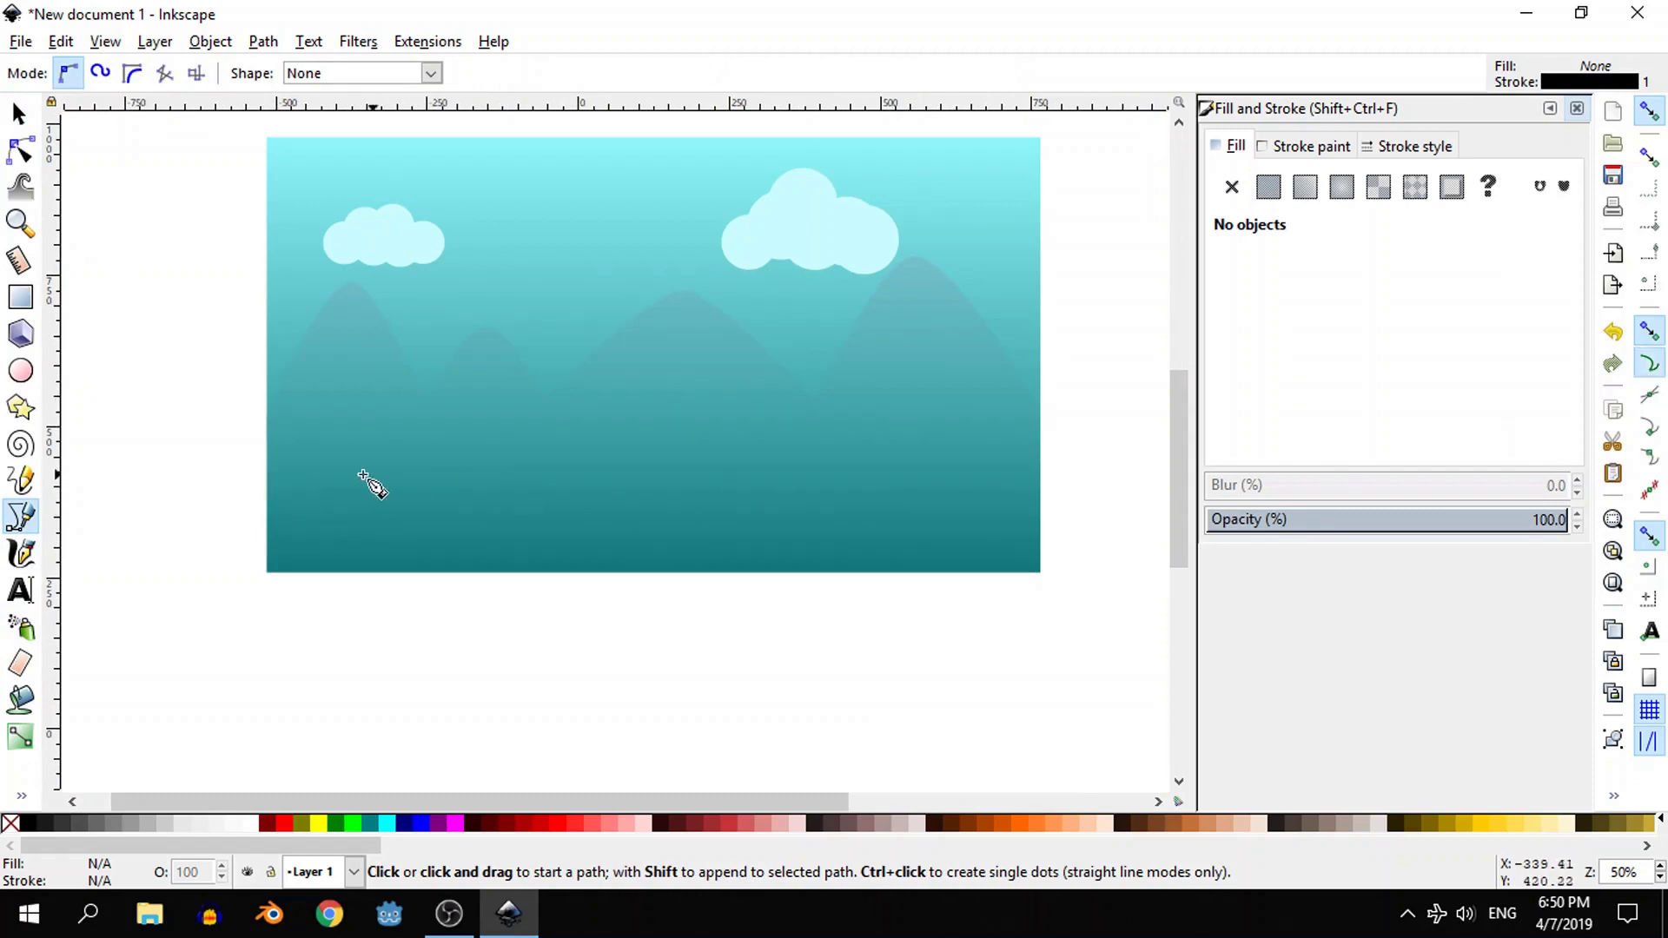
{"action": "left_click", "coordinate": [265, 475]}
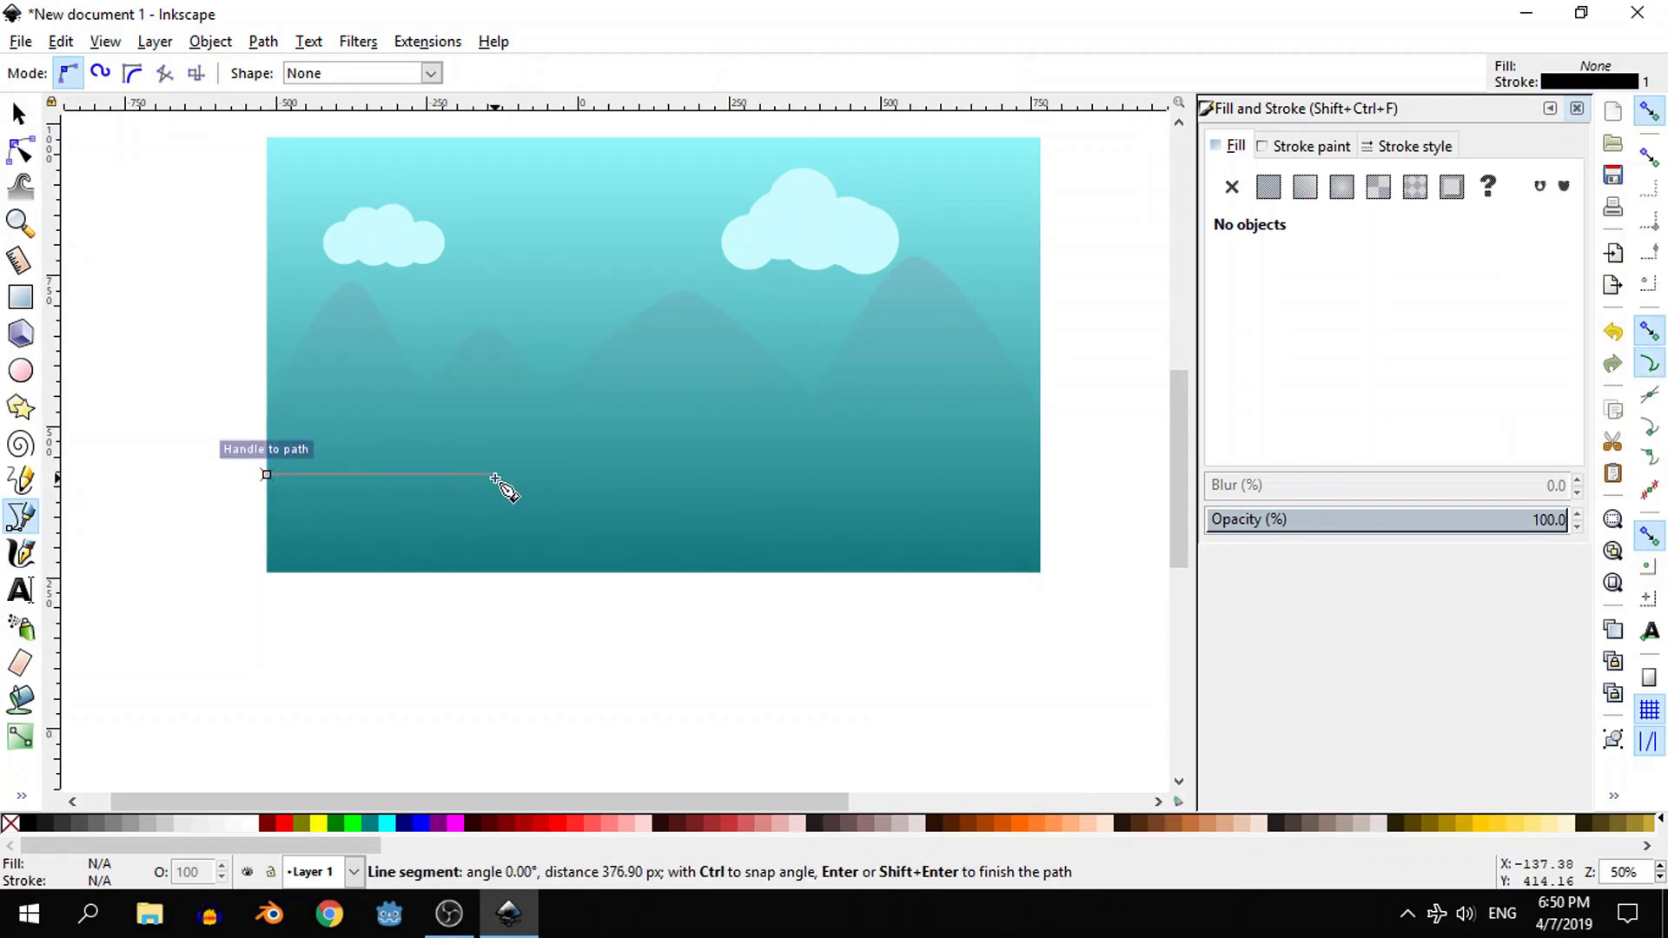
{"action": "left_click_drag", "start_coordinate": [495, 479], "coordinate": [607, 518]}
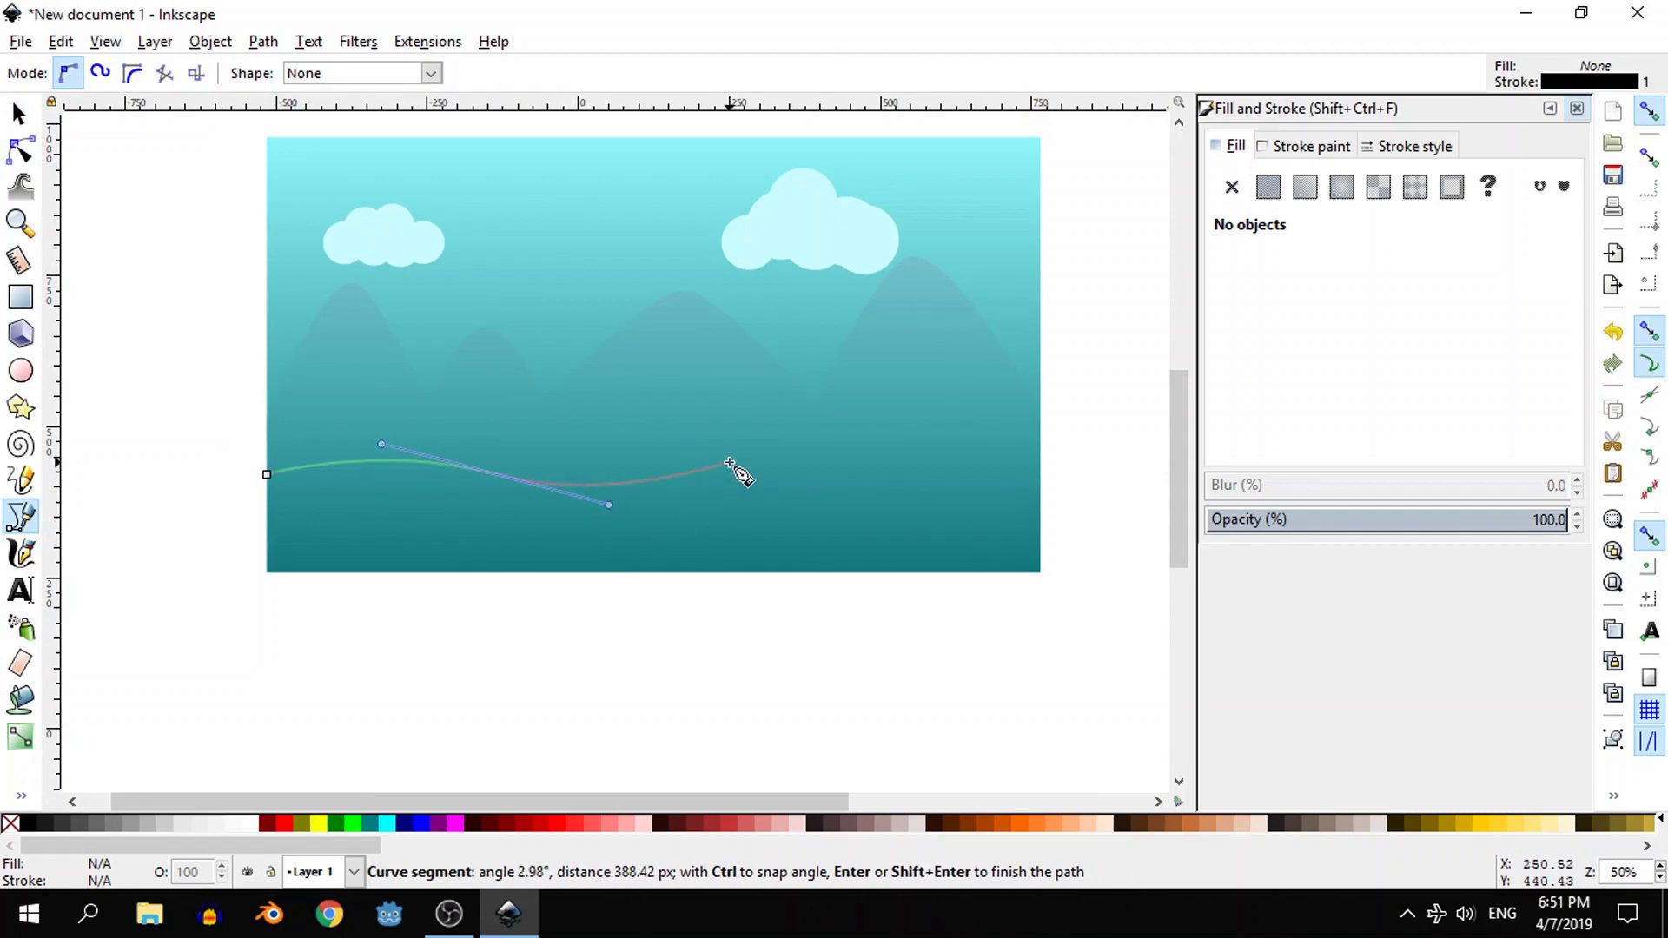
{"action": "left_click_drag", "start_coordinate": [676, 470], "coordinate": [836, 490]}
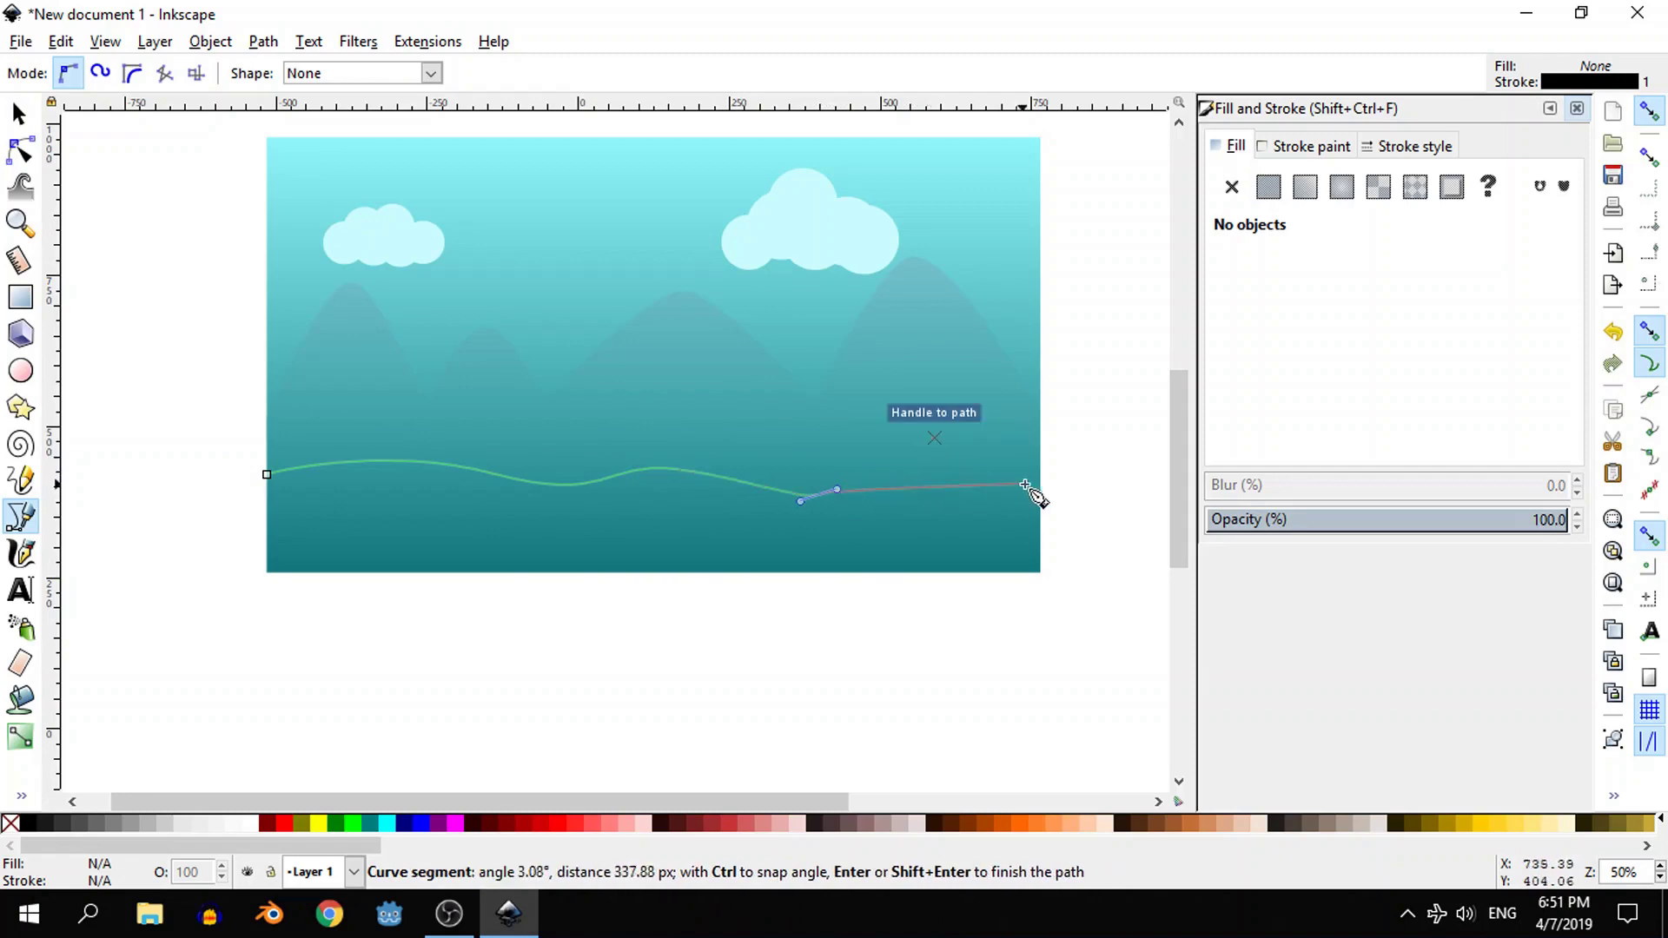
{"action": "left_click_drag", "start_coordinate": [1041, 495], "coordinate": [1096, 527]}
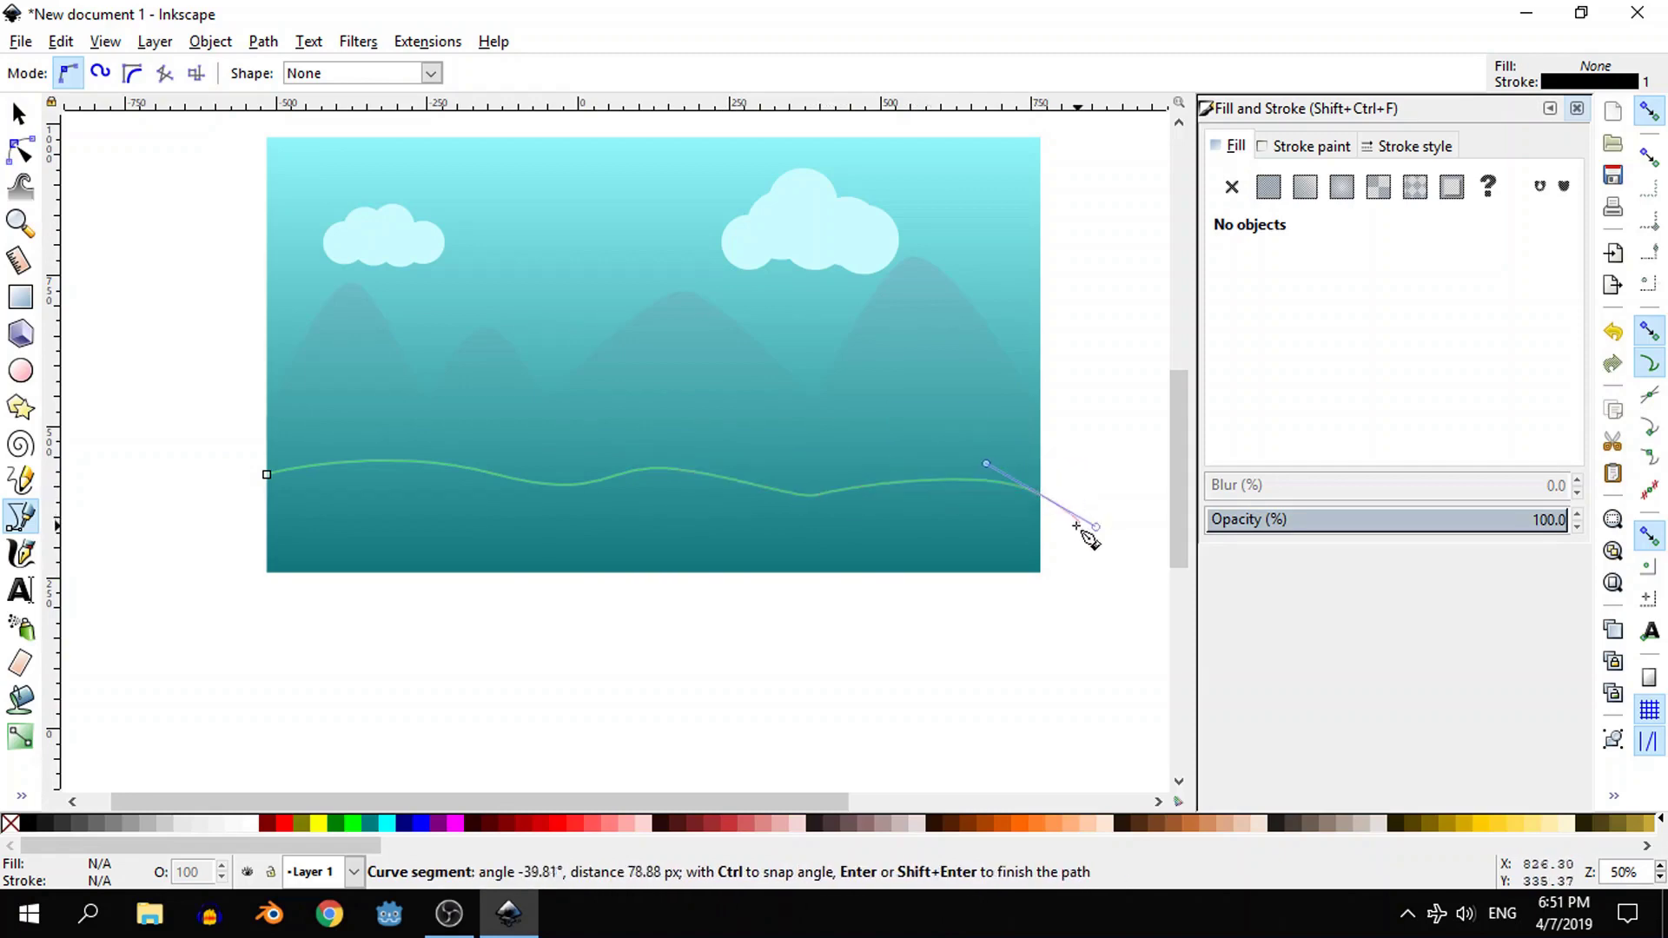
{"action": "key", "text": "Return"}
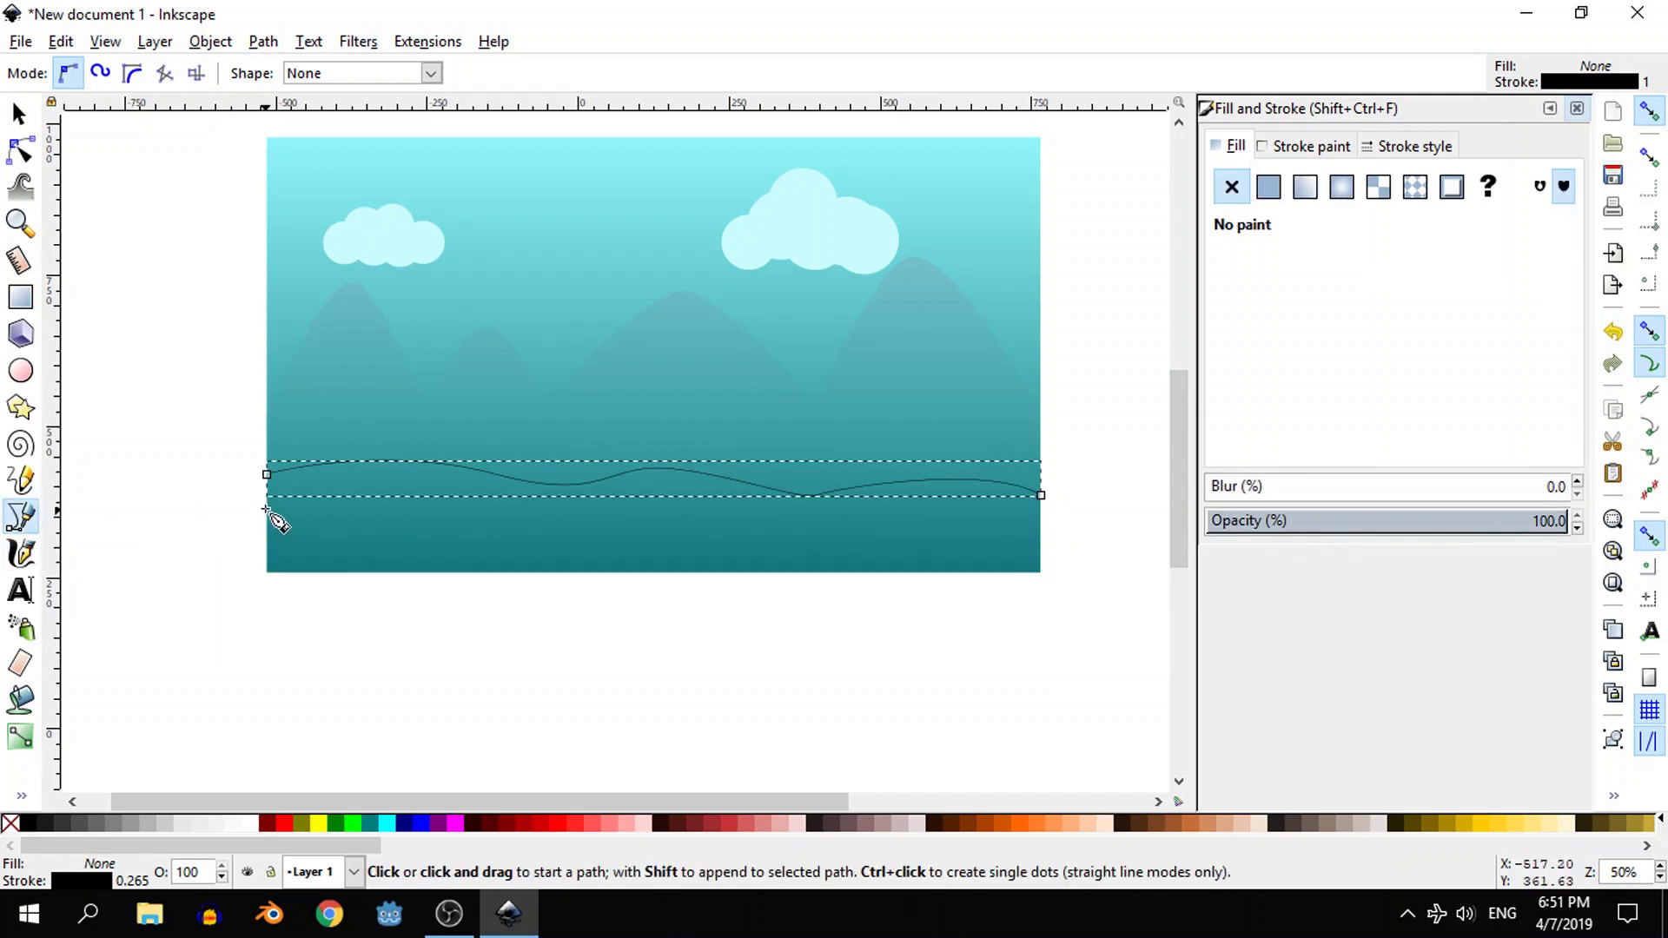
- Close the wavy hill outline with the Bezier tool down the left edge, along the picture's bottom and up the right edge
{"action": "left_click", "coordinate": [267, 474]}
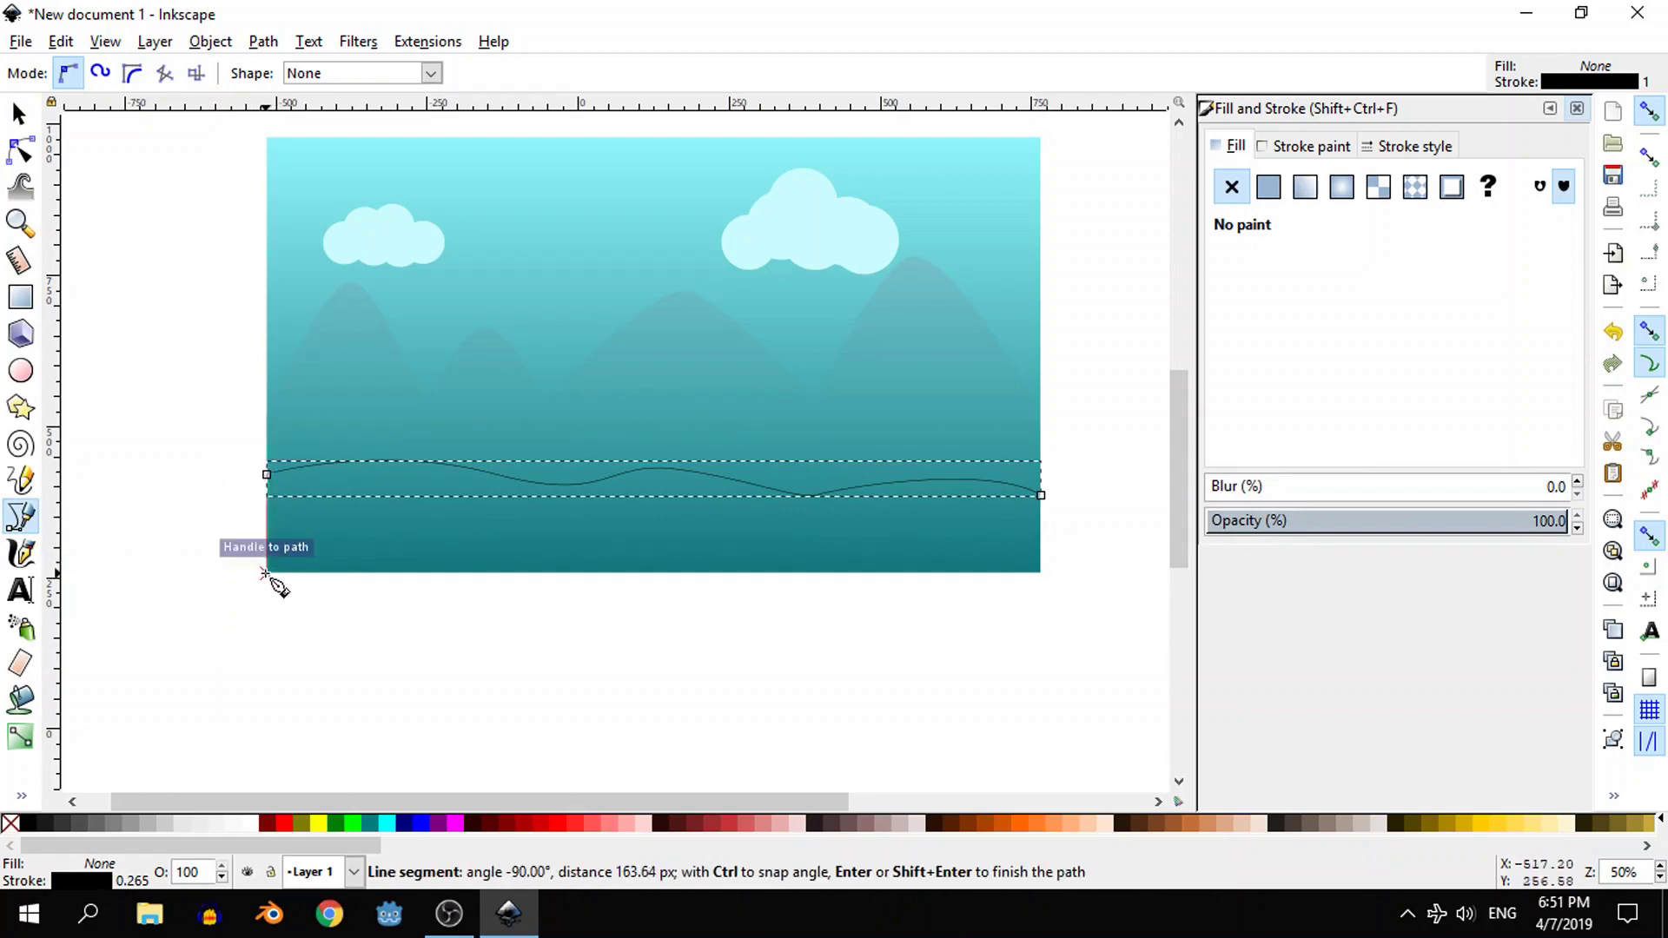
{"action": "left_click", "coordinate": [266, 573]}
{"action": "left_click", "coordinate": [1041, 574]}
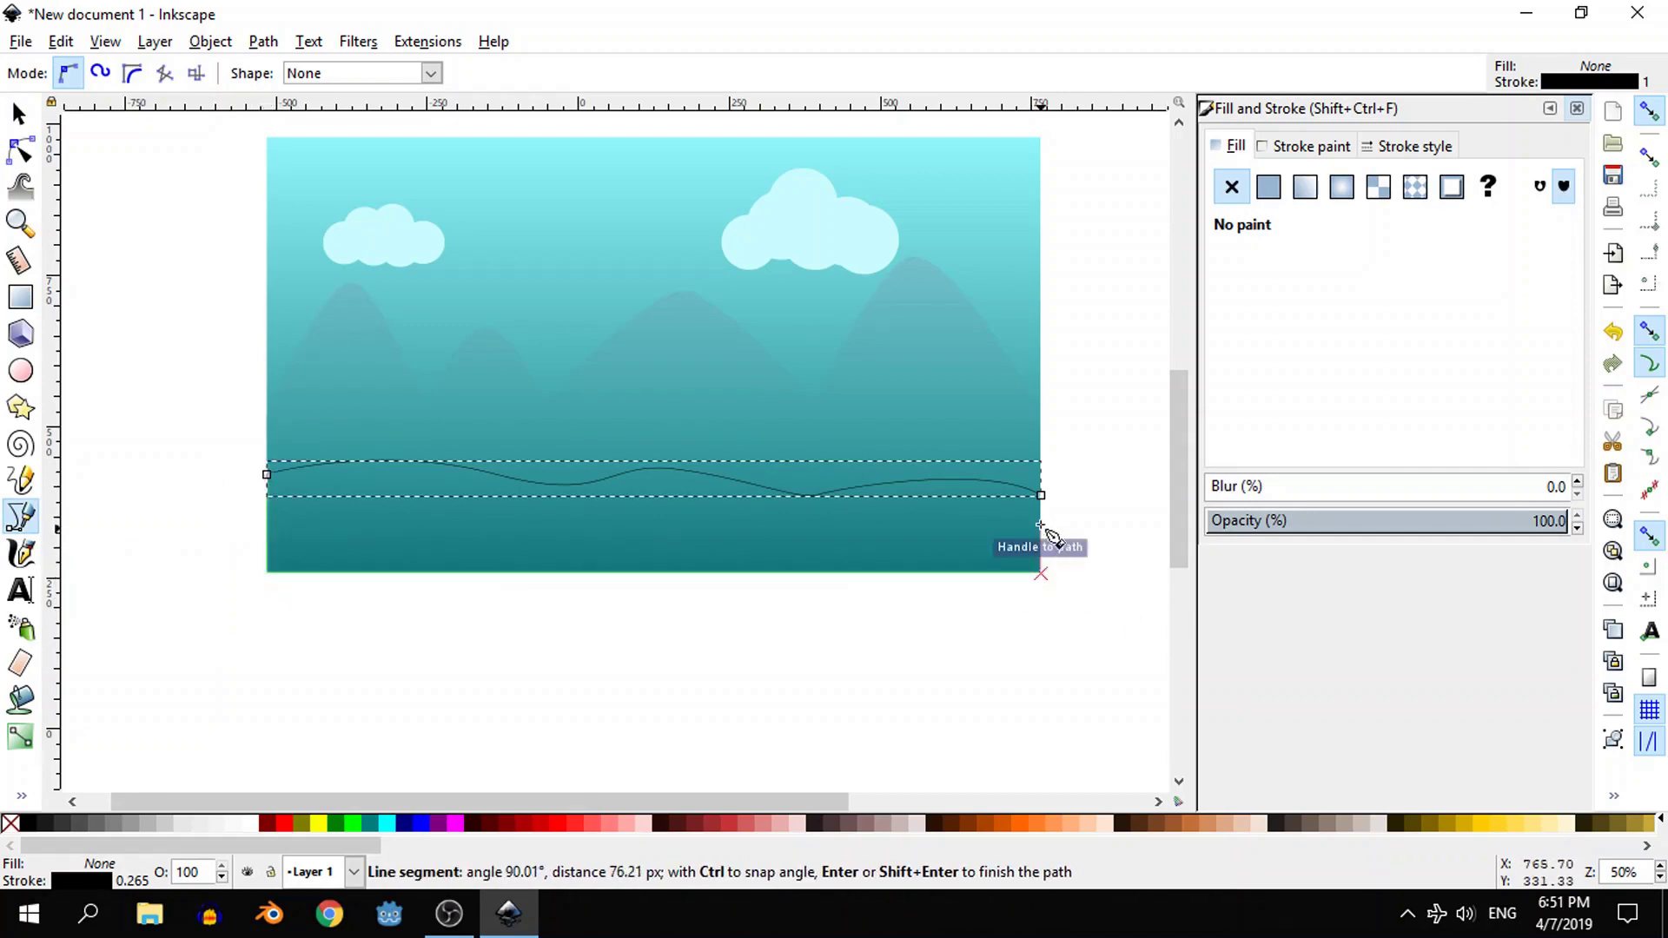
{"action": "left_click", "coordinate": [1042, 497]}
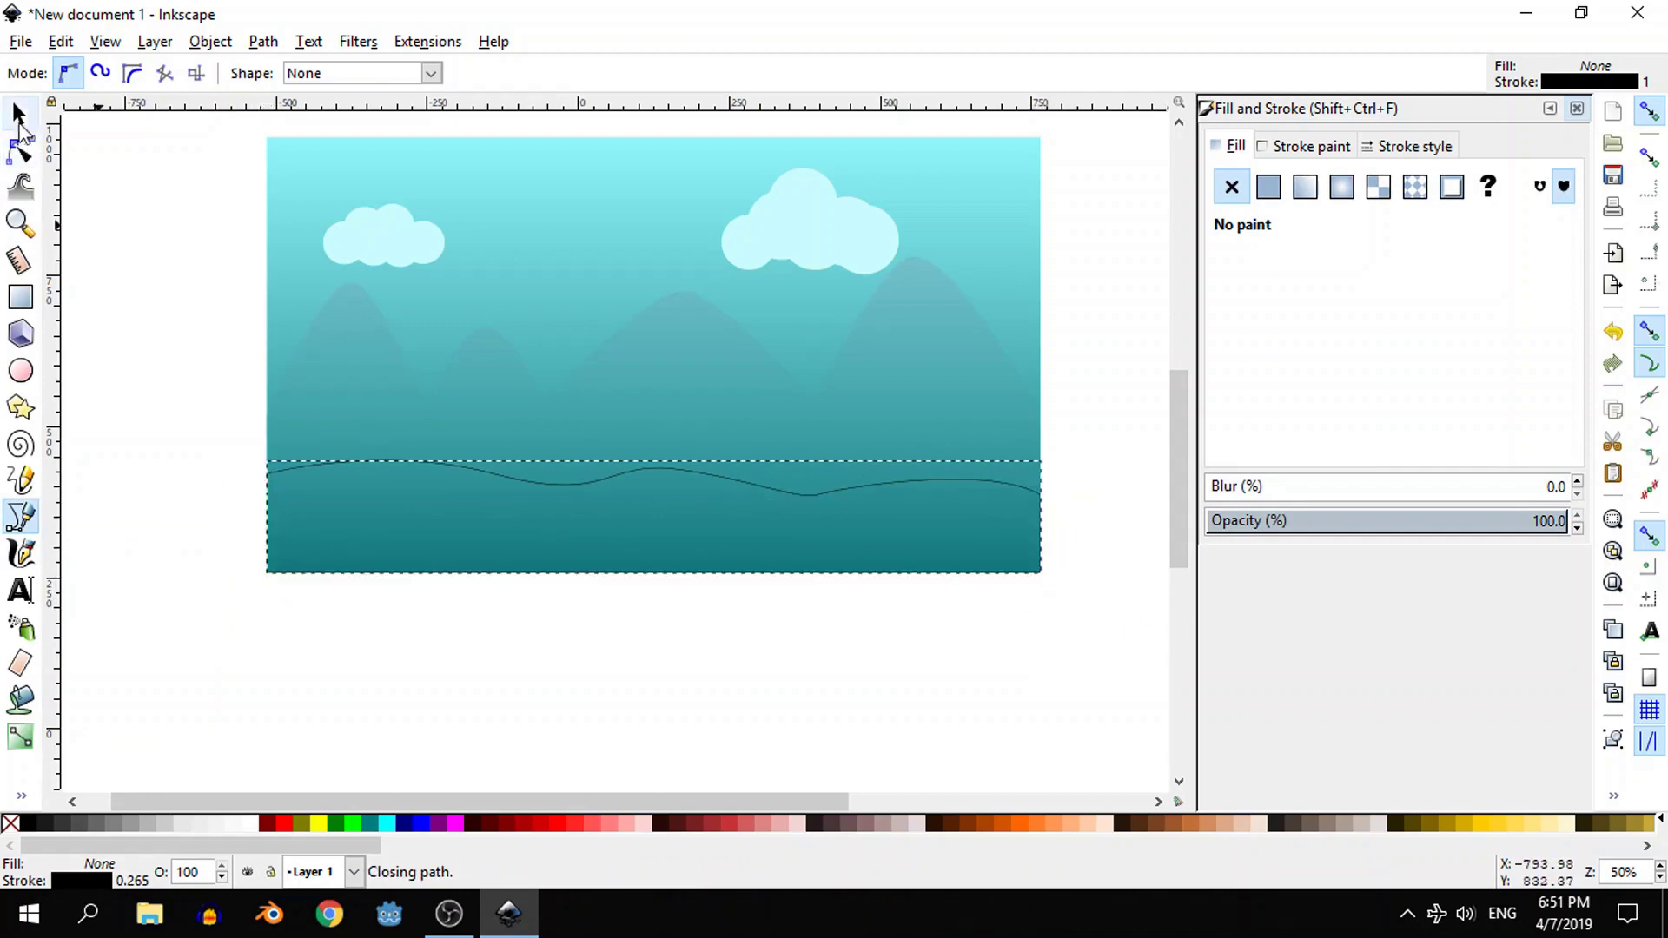
- Fill the closed hill shape with green 008000 and remove its stroke
{"action": "left_click", "coordinate": [18, 117]}
{"action": "left_click", "coordinate": [337, 821]}
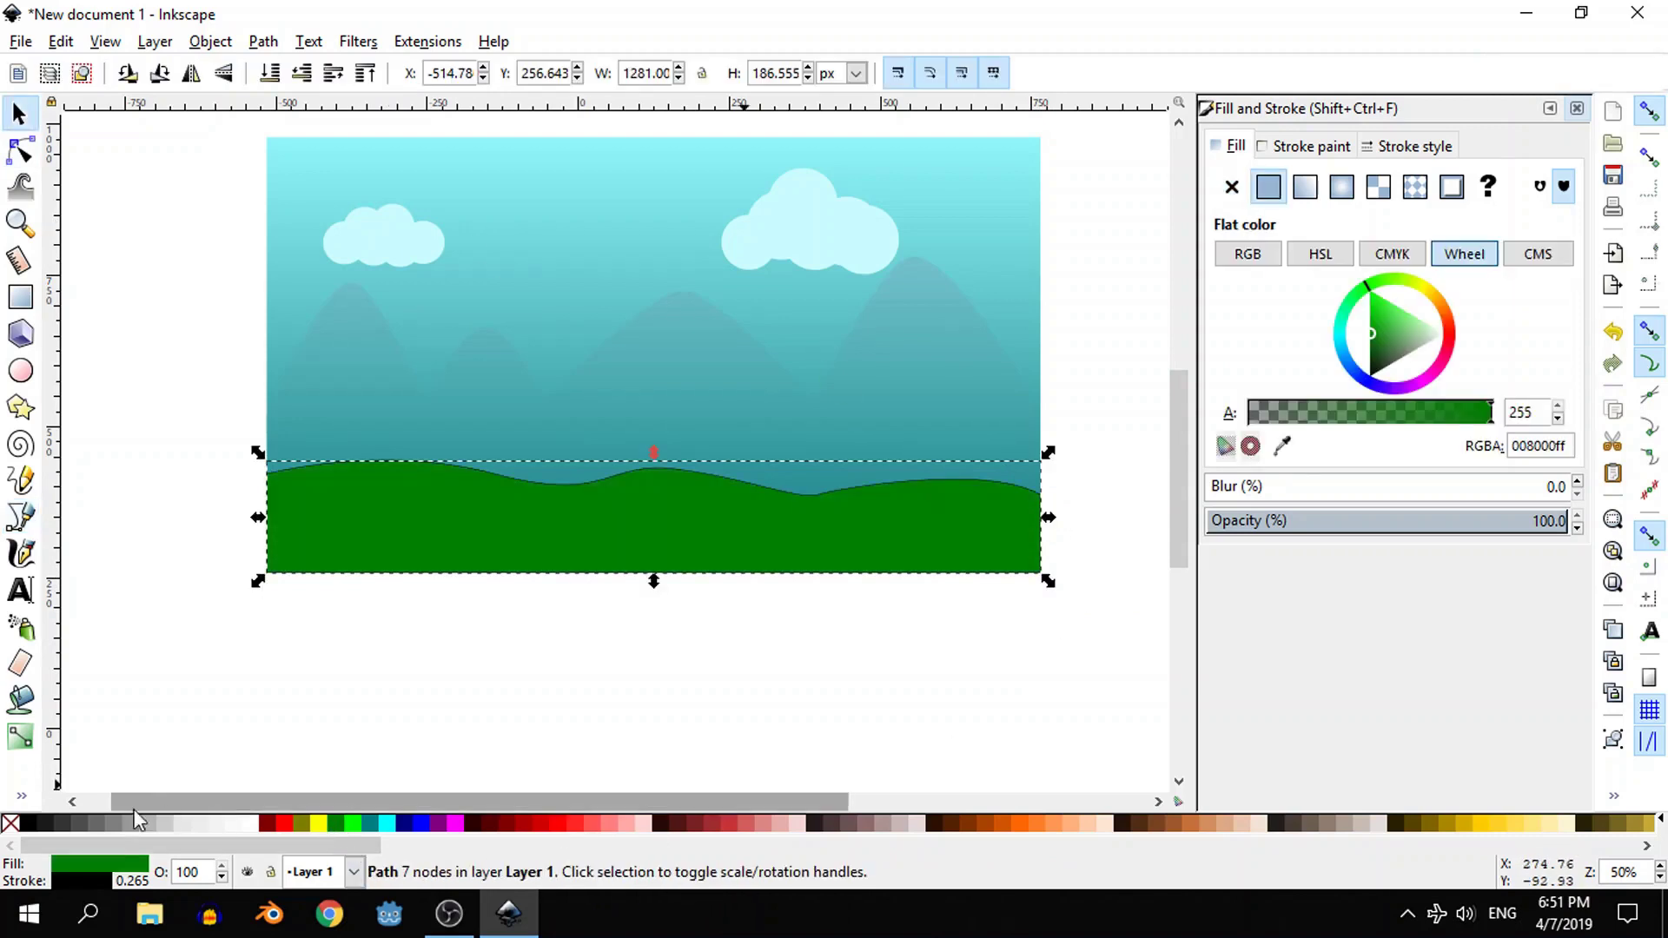
{"action": "left_click", "coordinate": [10, 824], "text": "shift"}
- Try raising the hill and stretching it down to the picture's bottom edge, and undo both changes
{"action": "left_click_drag", "start_coordinate": [601, 557], "coordinate": [656, 584]}
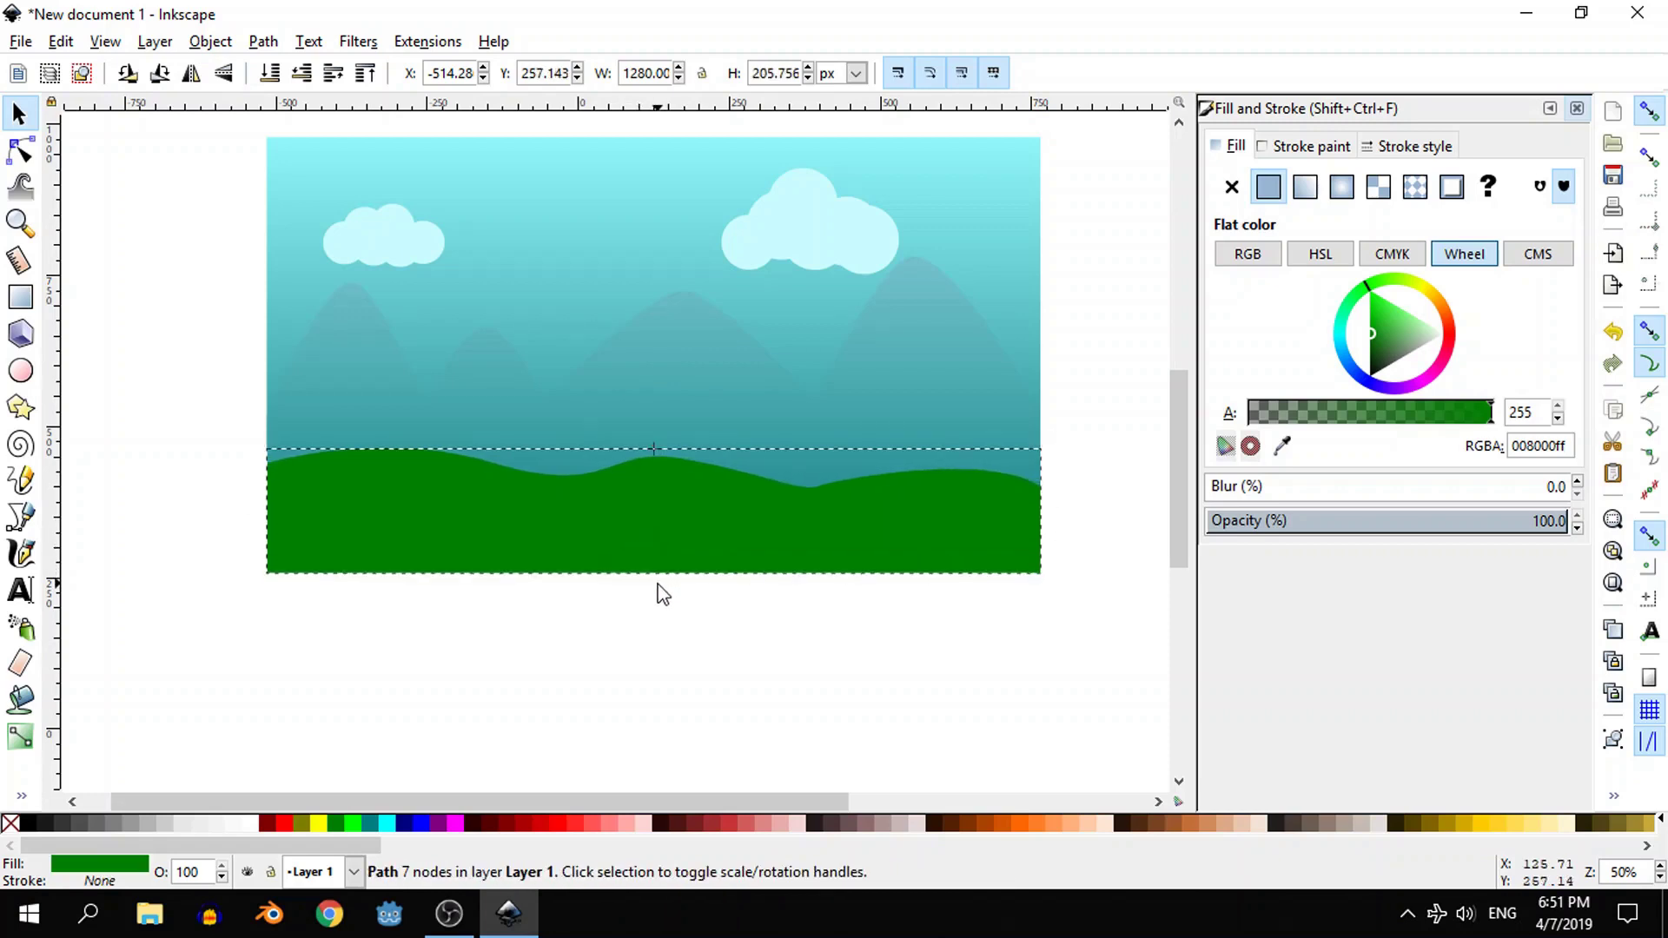
{"action": "key", "text": "ctrl+z"}
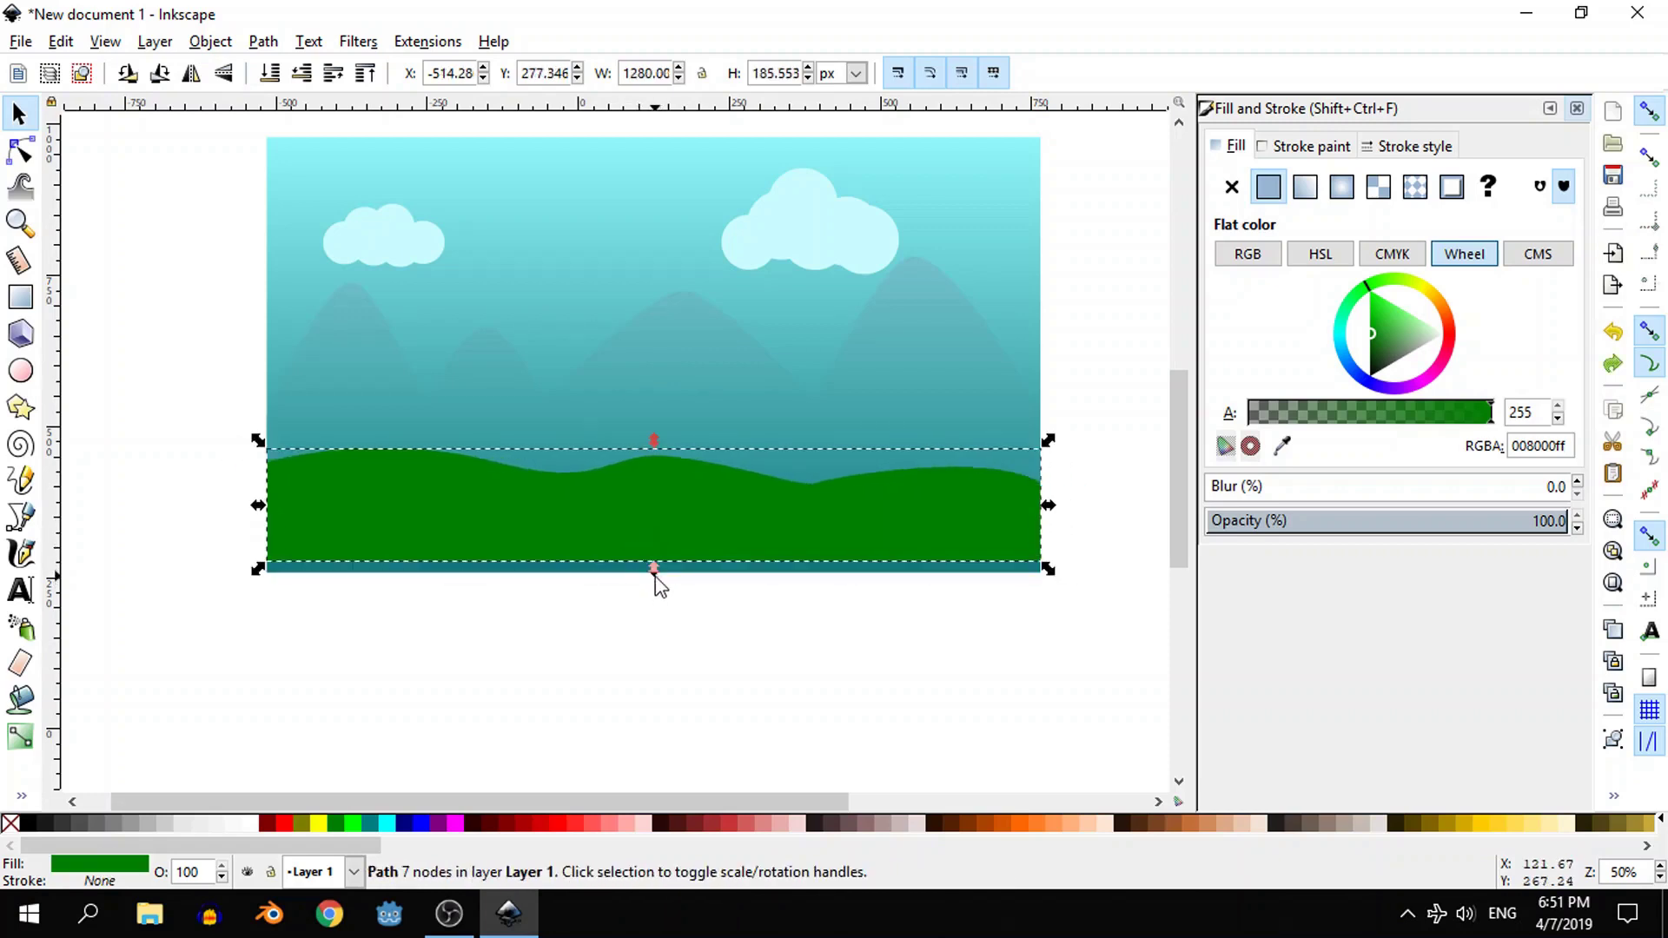
{"action": "key", "text": "ctrl+z"}
{"action": "left_click", "coordinate": [730, 589]}
{"action": "left_click", "coordinate": [710, 537]}
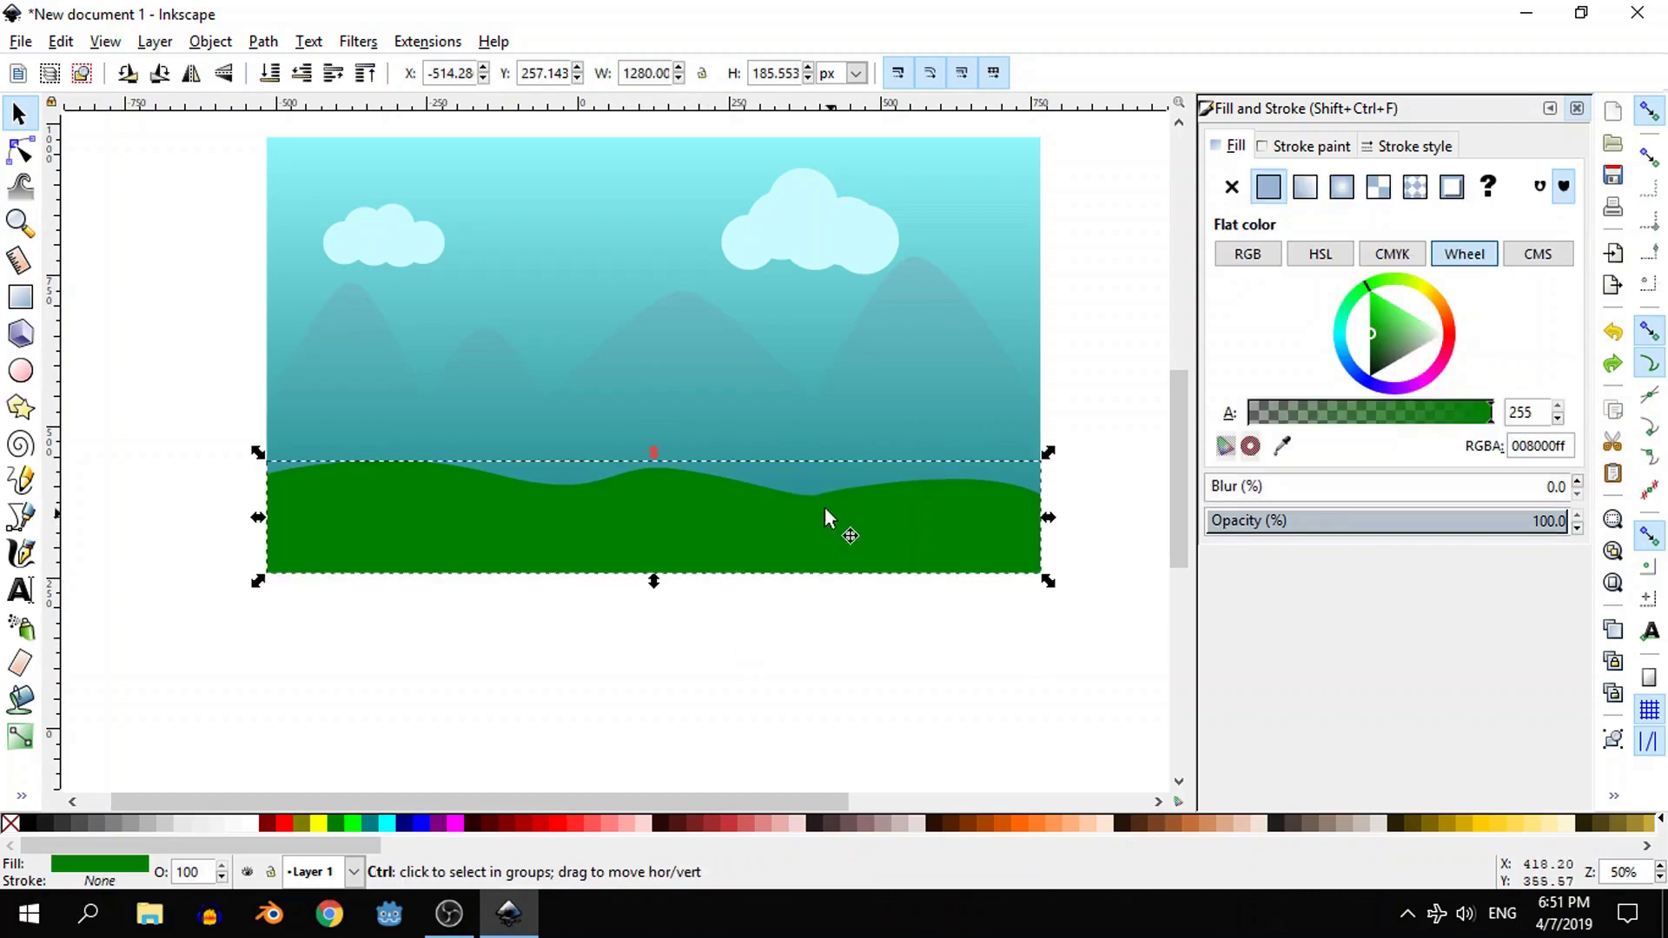
- Add a node on the hill's leftmost crest, lower it slightly and bend the edge beside it into a small bump
{"action": "scroll", "coordinate": [826, 507], "scroll_direction": "up", "scroll_amount": 1, "text": "ctrl"}
{"action": "left_click", "coordinate": [20, 151]}
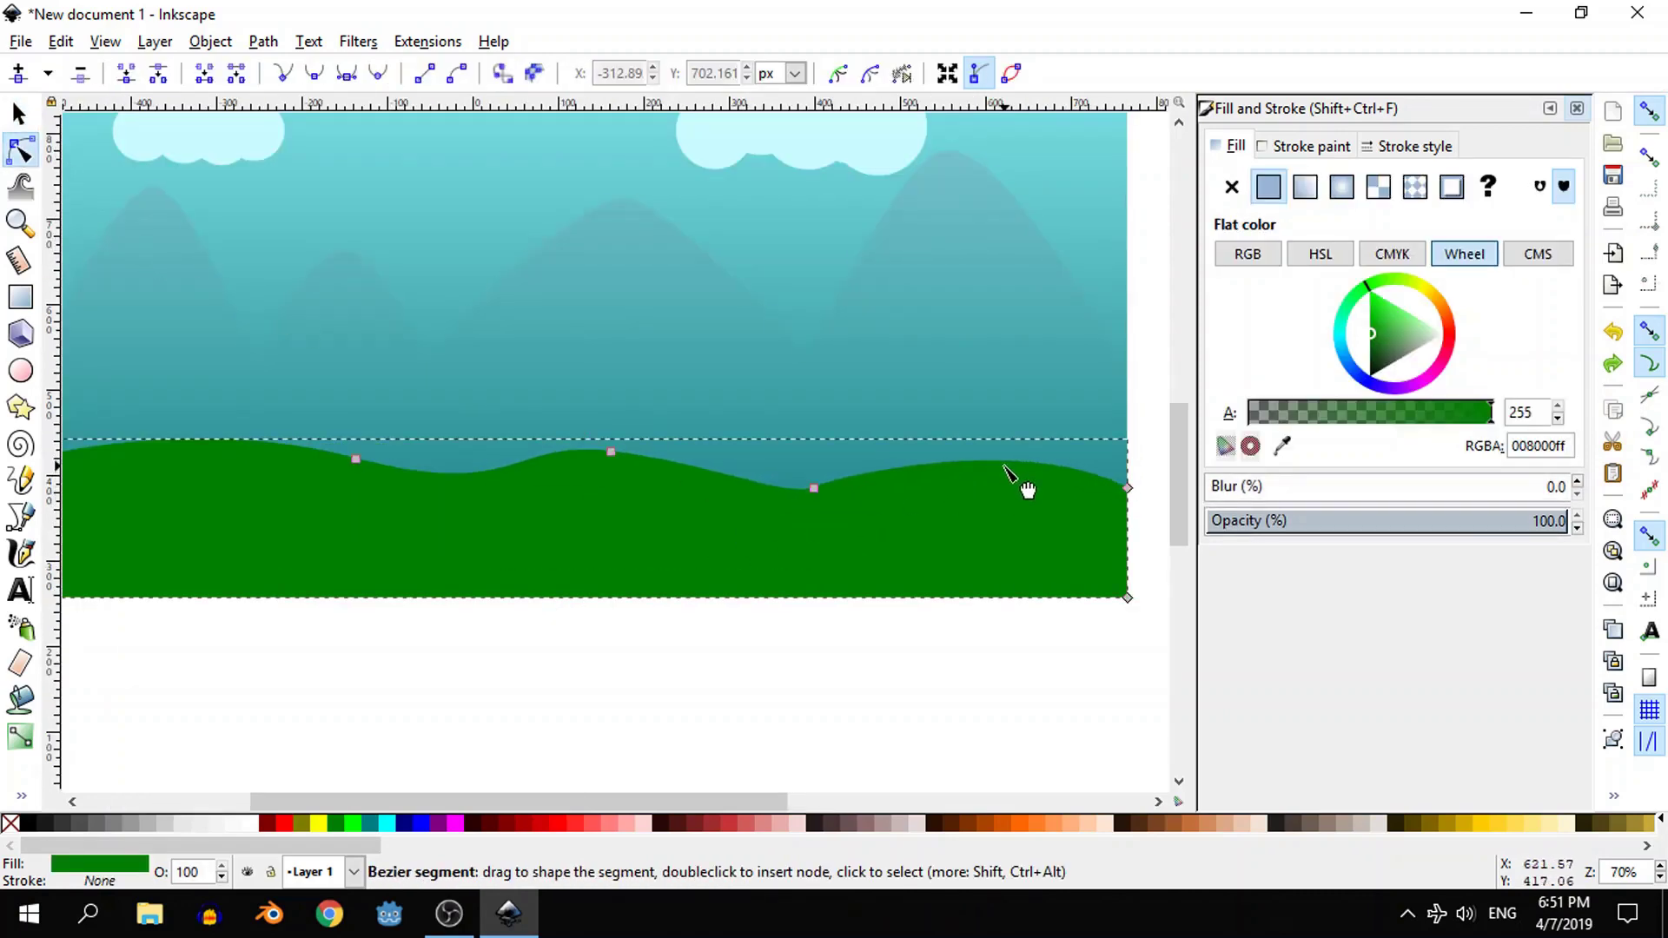
{"action": "scroll", "coordinate": [244, 457], "scroll_direction": "down", "scroll_amount": 1, "text": "ctrl"}
{"action": "double_click", "coordinate": [212, 447]}
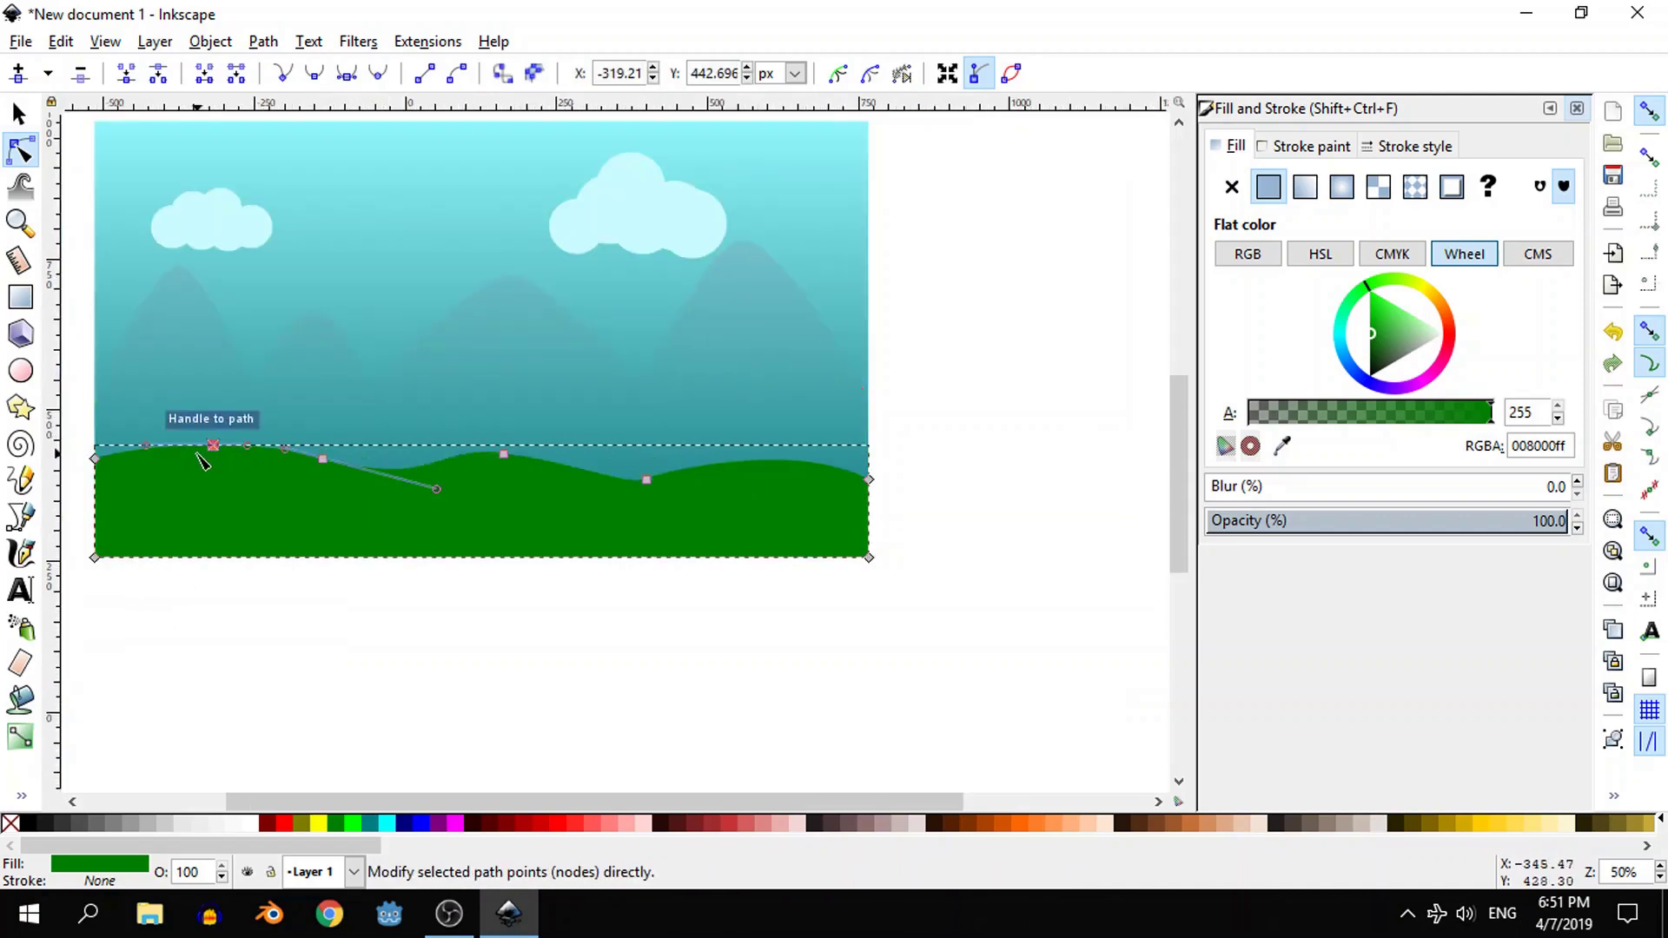
{"action": "scroll", "coordinate": [201, 460], "scroll_direction": "up", "scroll_amount": 1, "text": "ctrl"}
{"action": "left_click_drag", "start_coordinate": [221, 446], "coordinate": [215, 461]}
{"action": "scroll", "coordinate": [303, 485], "scroll_direction": "down", "scroll_amount": 1, "text": "ctrl"}
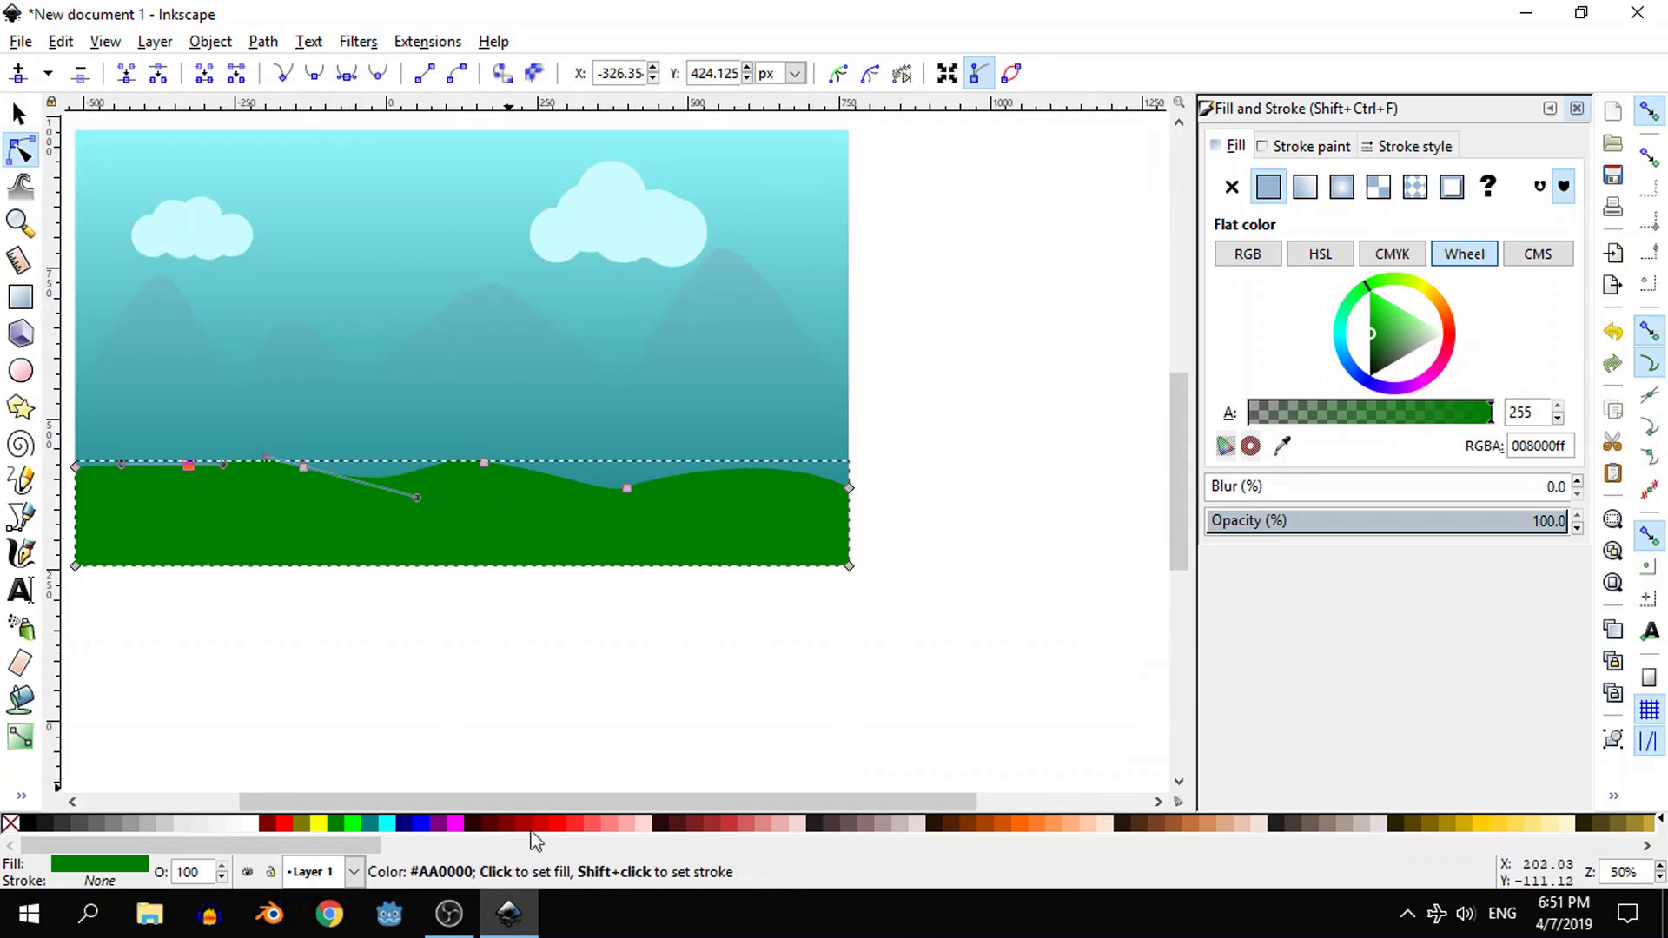
{"action": "left_click_drag", "start_coordinate": [437, 804], "coordinate": [296, 803]}
{"action": "scroll", "coordinate": [402, 485], "scroll_direction": "up", "scroll_amount": 2, "text": "ctrl"}
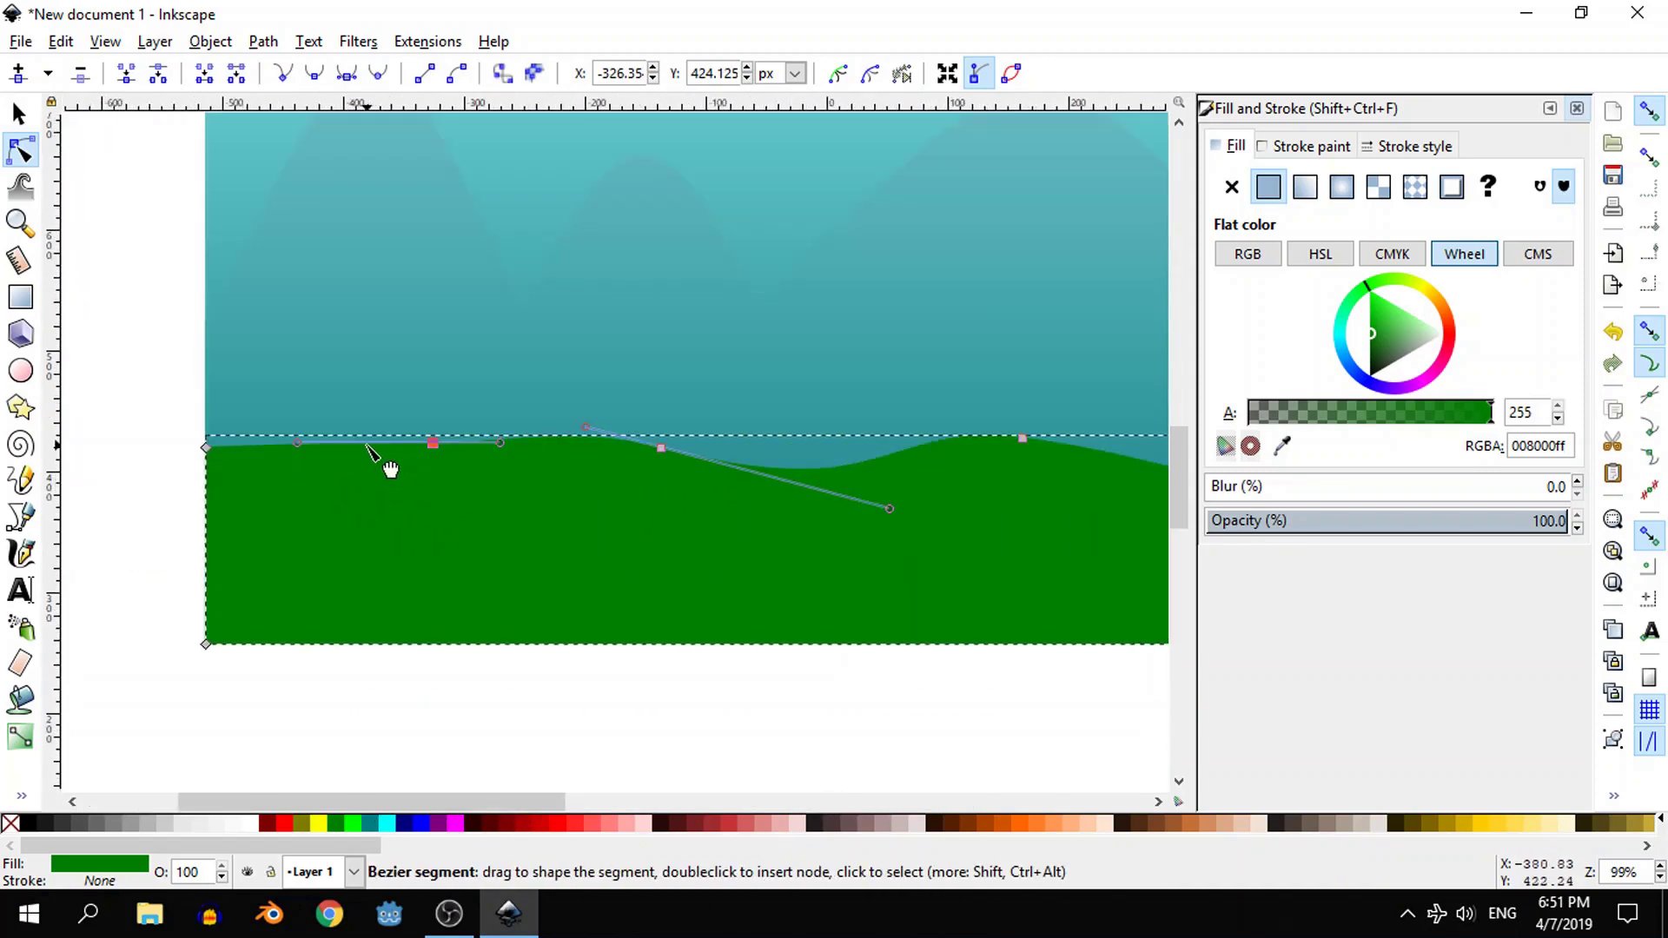
{"action": "left_click_drag", "start_coordinate": [379, 468], "coordinate": [373, 454]}
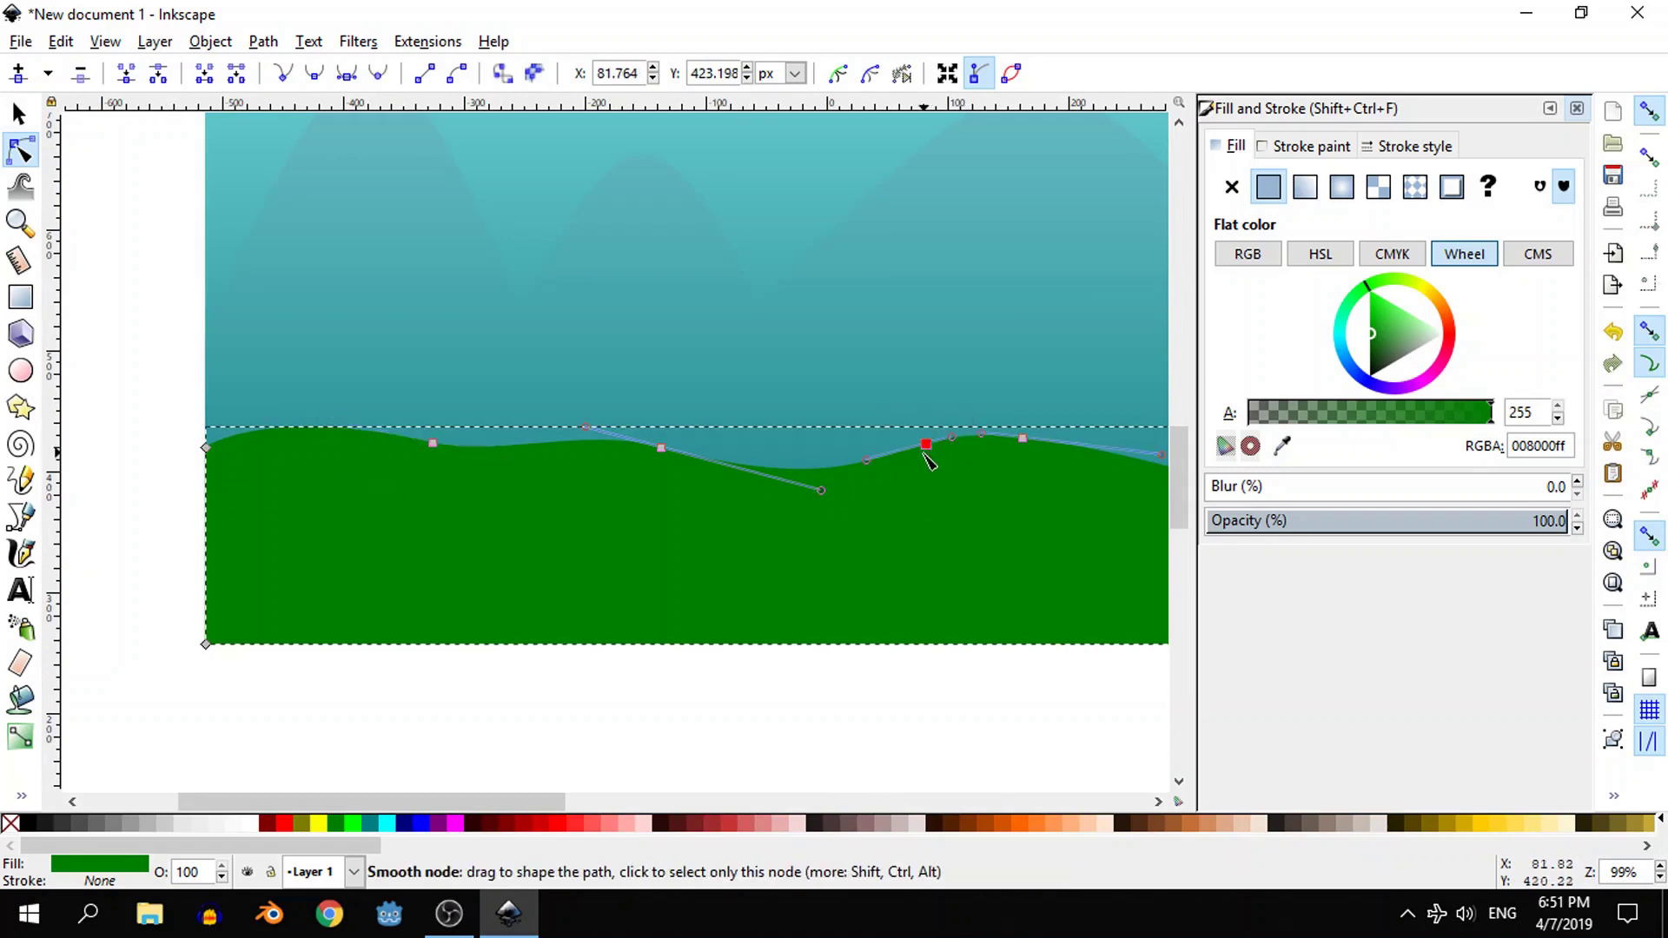
- Smooth the hill's middle wave with an added node, a lowered crest node and a levelled handle at the dip
{"action": "left_click_drag", "start_coordinate": [925, 446], "coordinate": [845, 487]}
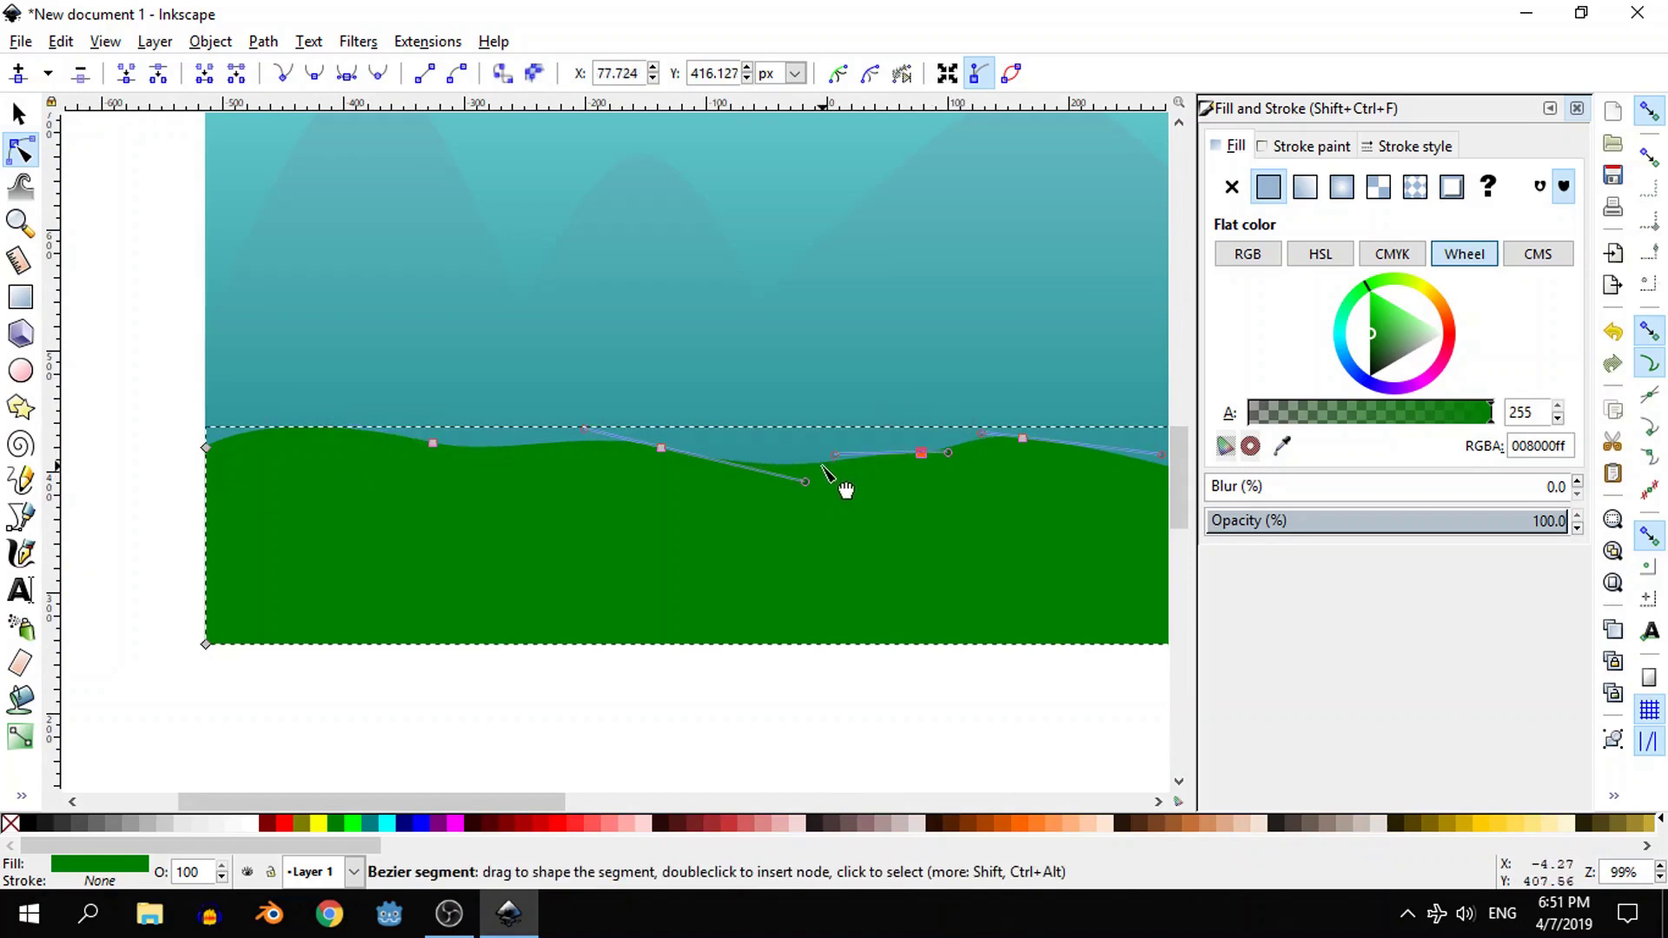
{"action": "left_click_drag", "start_coordinate": [1025, 439], "coordinate": [1040, 455]}
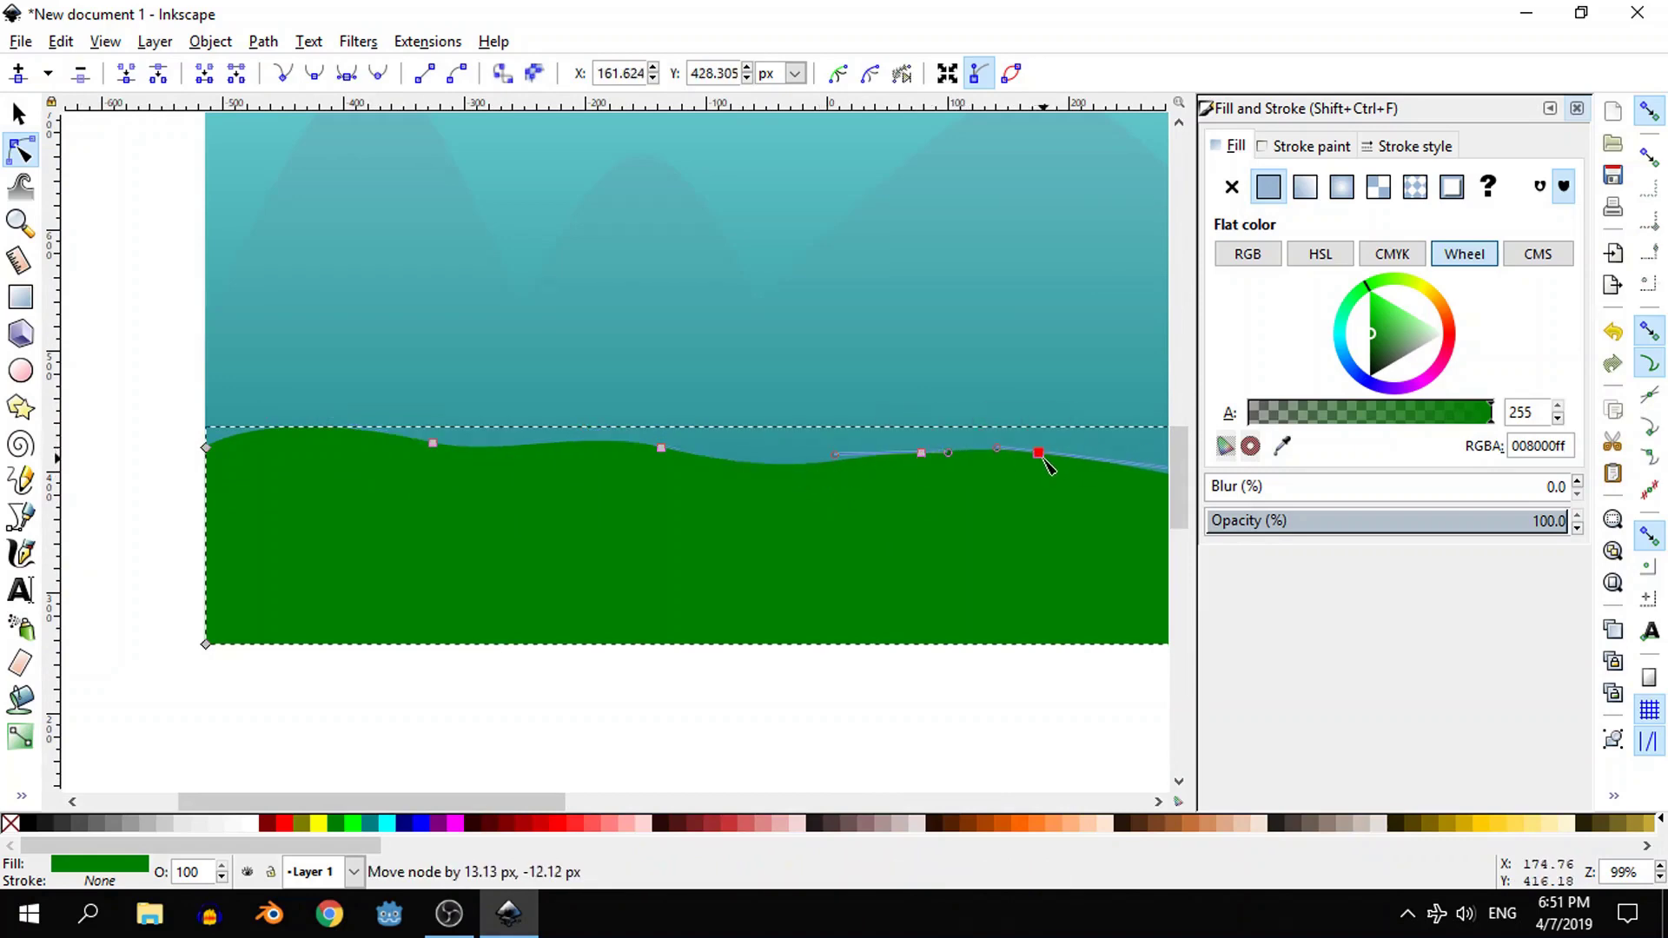
{"action": "scroll", "coordinate": [1003, 519], "scroll_direction": "down", "scroll_amount": 1, "text": "ctrl"}
{"action": "left_click_drag", "start_coordinate": [608, 809], "coordinate": [739, 790]}
{"action": "left_click_drag", "start_coordinate": [946, 499], "coordinate": [940, 493]}
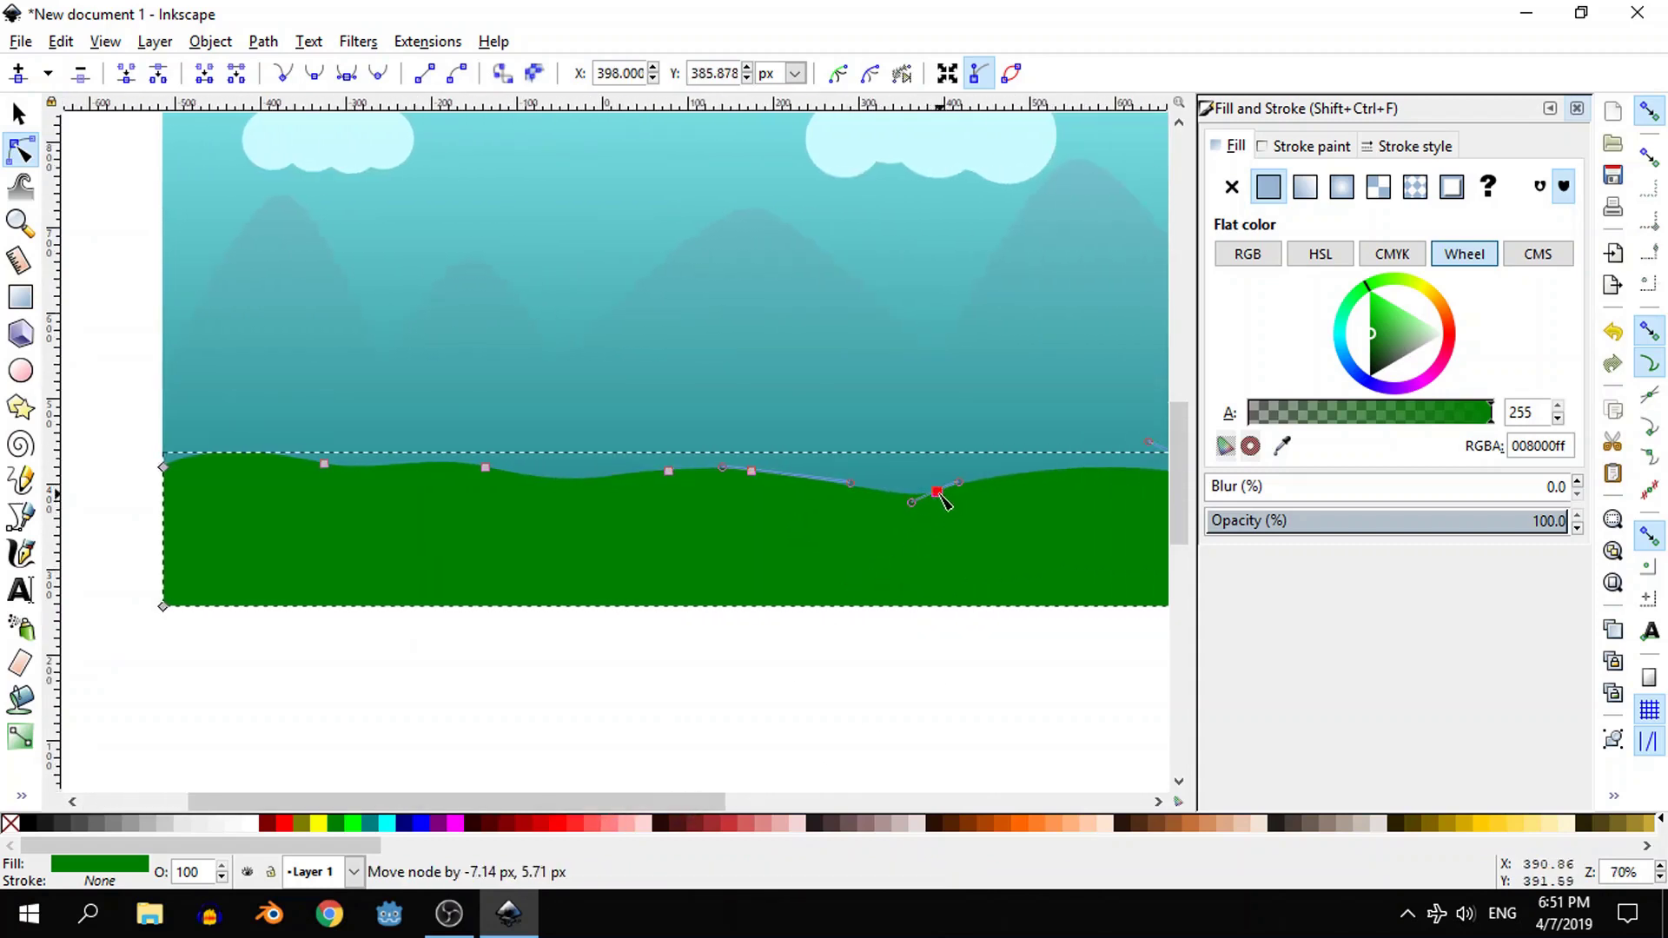
{"action": "left_click", "coordinate": [914, 504]}
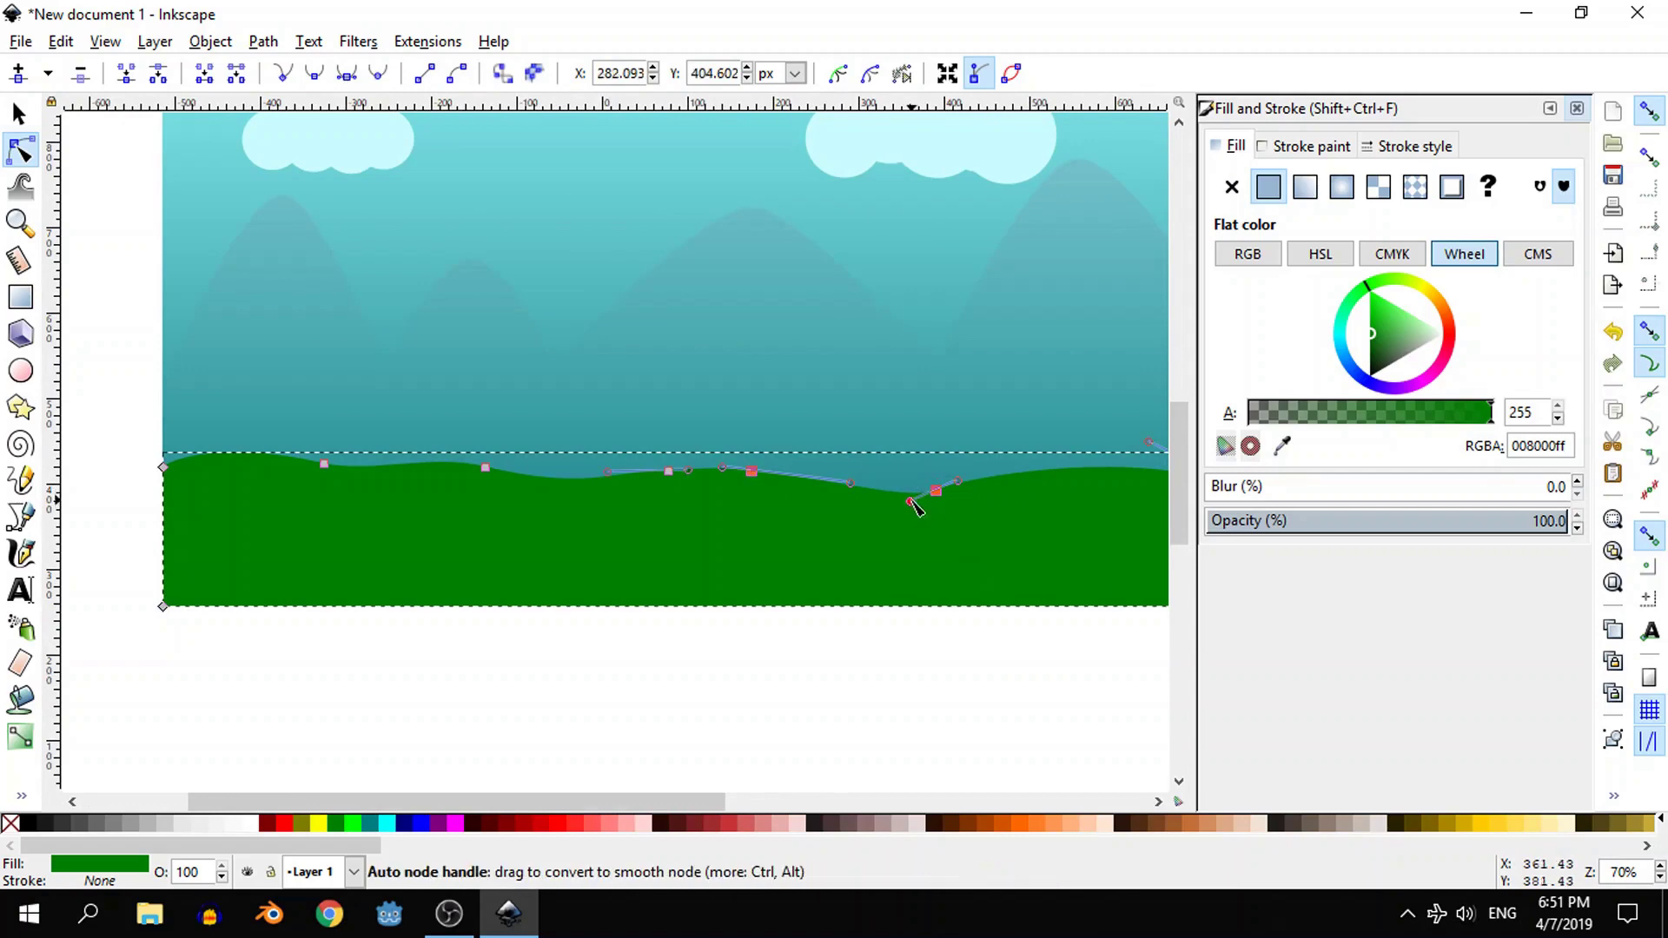
{"action": "left_click_drag", "start_coordinate": [910, 502], "coordinate": [899, 492]}
{"action": "left_click", "coordinate": [906, 665]}
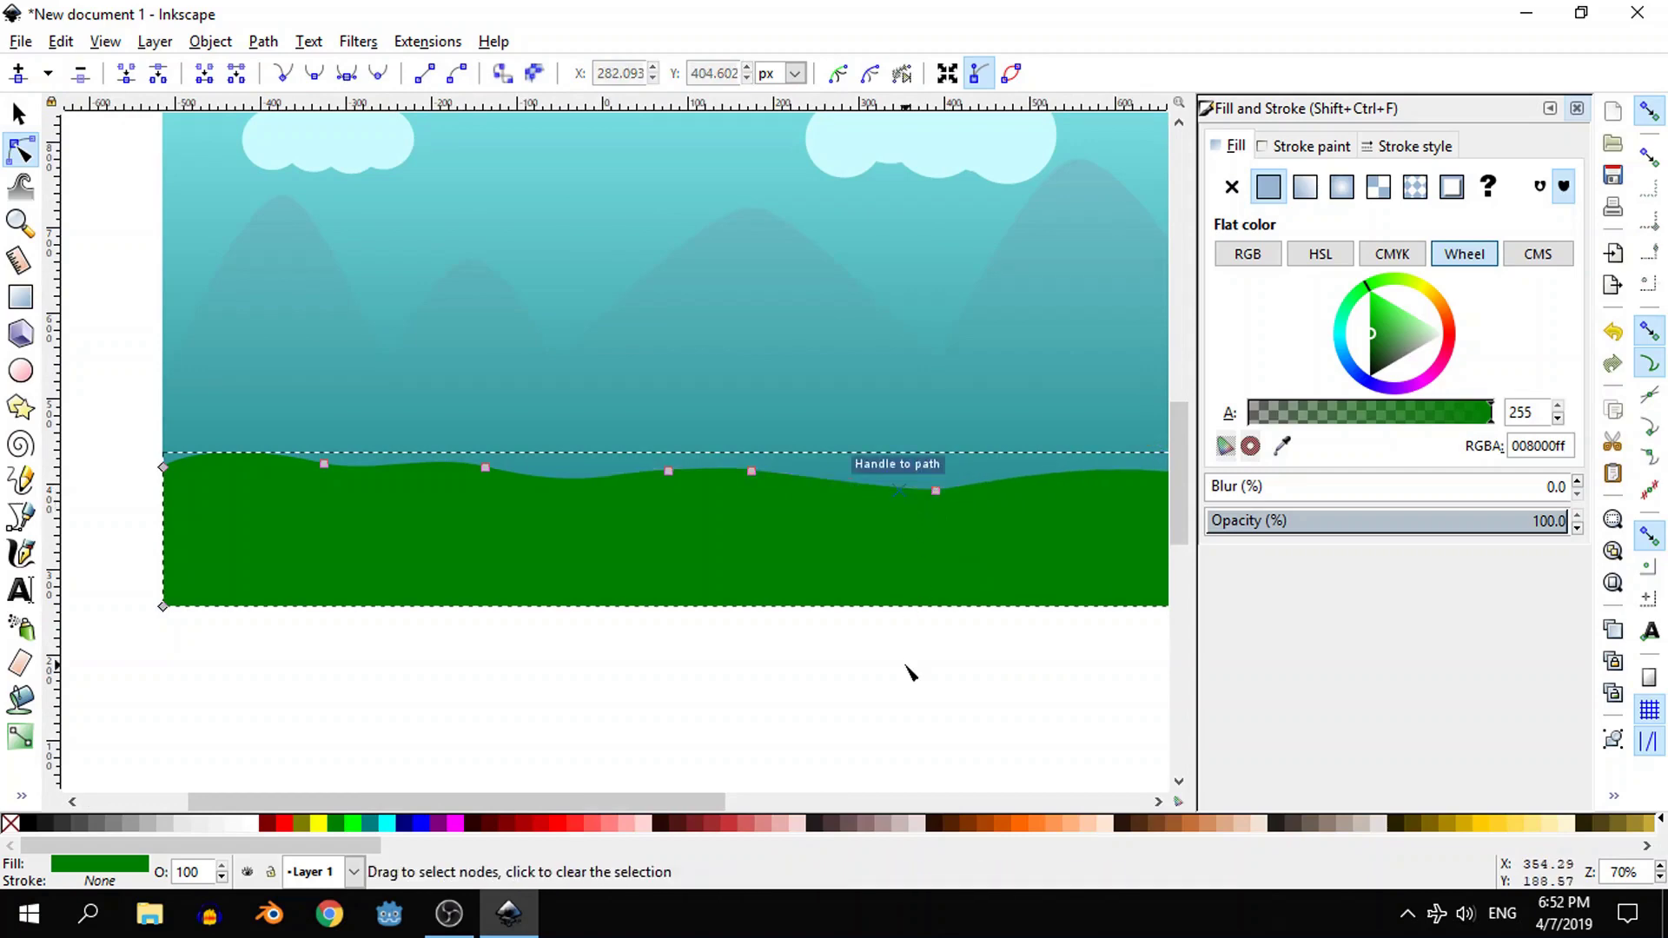
{"action": "left_click", "coordinate": [908, 671]}
- Adjust the hill's right-end node to Y about 393 px and pull its handle out to about 182 px
{"action": "scroll", "coordinate": [908, 671], "scroll_direction": "down", "scroll_amount": 2}
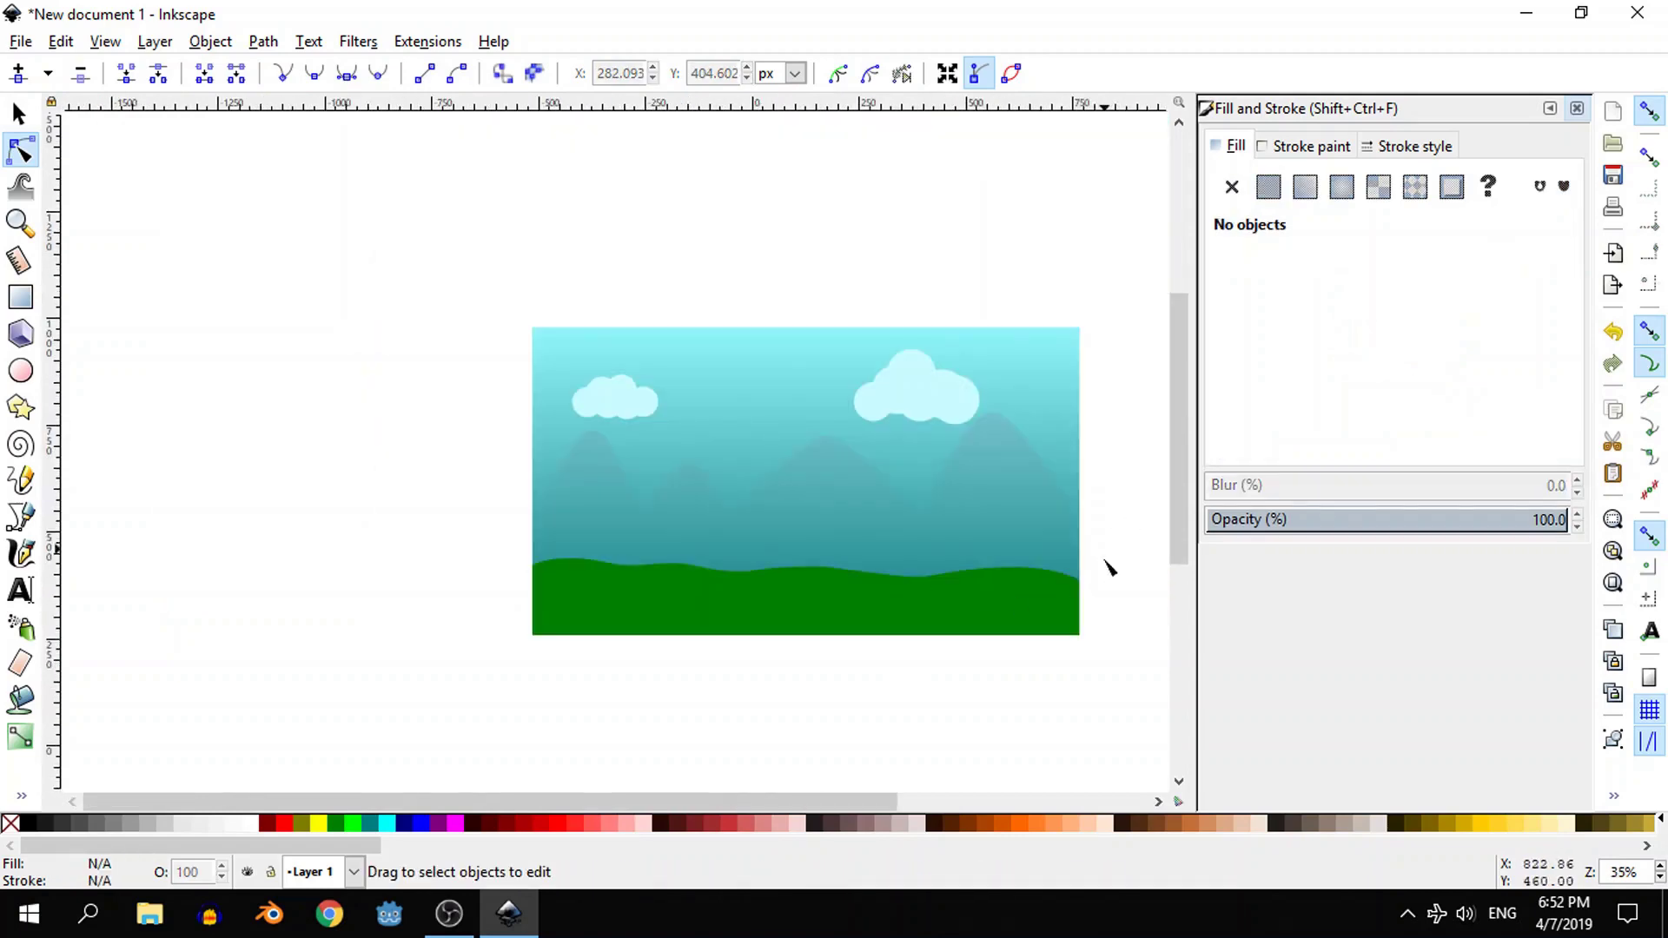
{"action": "left_click", "coordinate": [1087, 603]}
{"action": "scroll", "coordinate": [1092, 609], "scroll_direction": "up", "scroll_amount": 3}
{"action": "left_click_drag", "start_coordinate": [1069, 547], "coordinate": [1067, 533]}
{"action": "left_click_drag", "start_coordinate": [912, 457], "coordinate": [856, 480]}
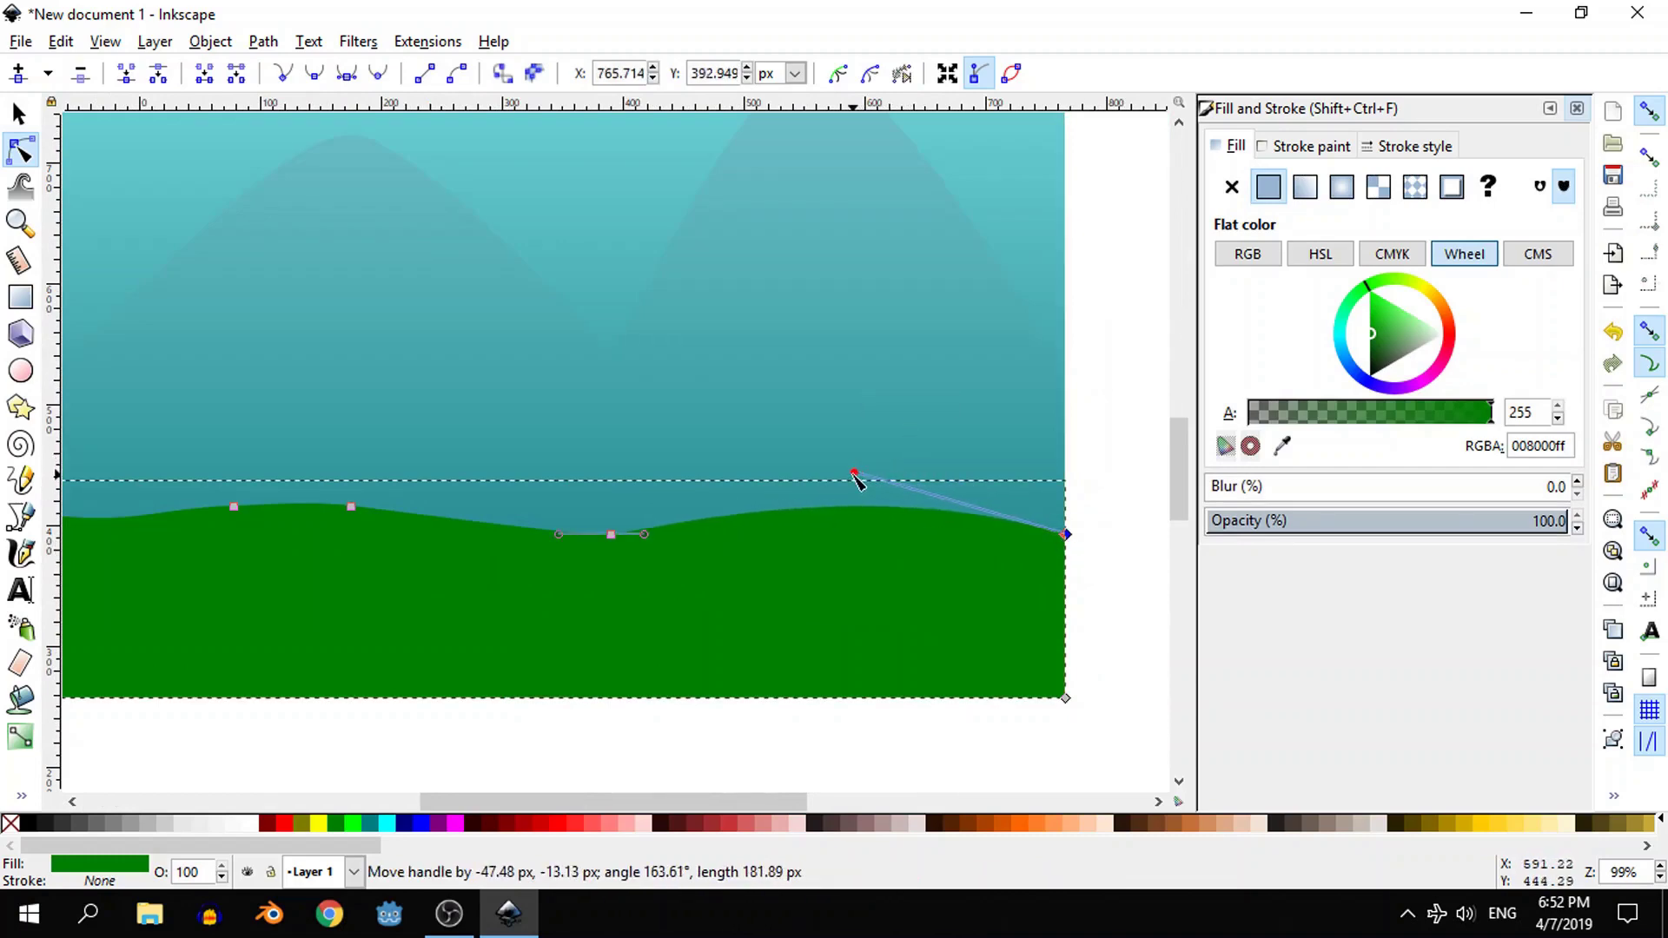
- Delete the surplus node on the hill's middle crest and deselect the hill
{"action": "left_click", "coordinate": [354, 508]}
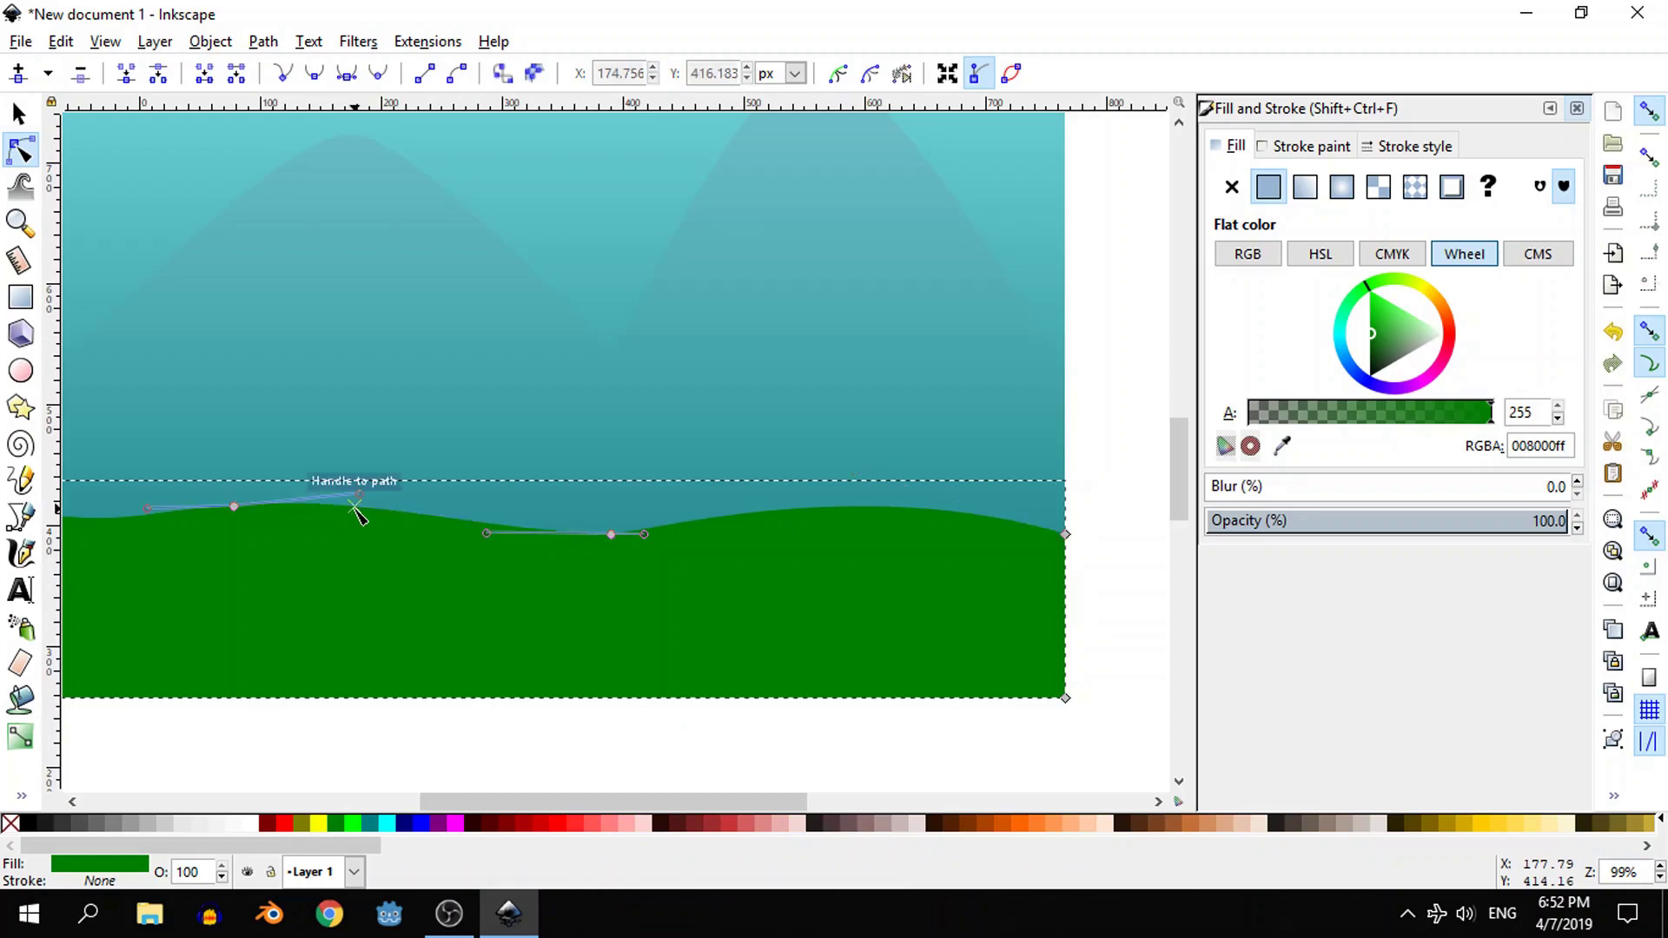
{"action": "left_click", "coordinate": [543, 726]}
{"action": "scroll", "coordinate": [543, 730], "scroll_direction": "down", "scroll_amount": 2}
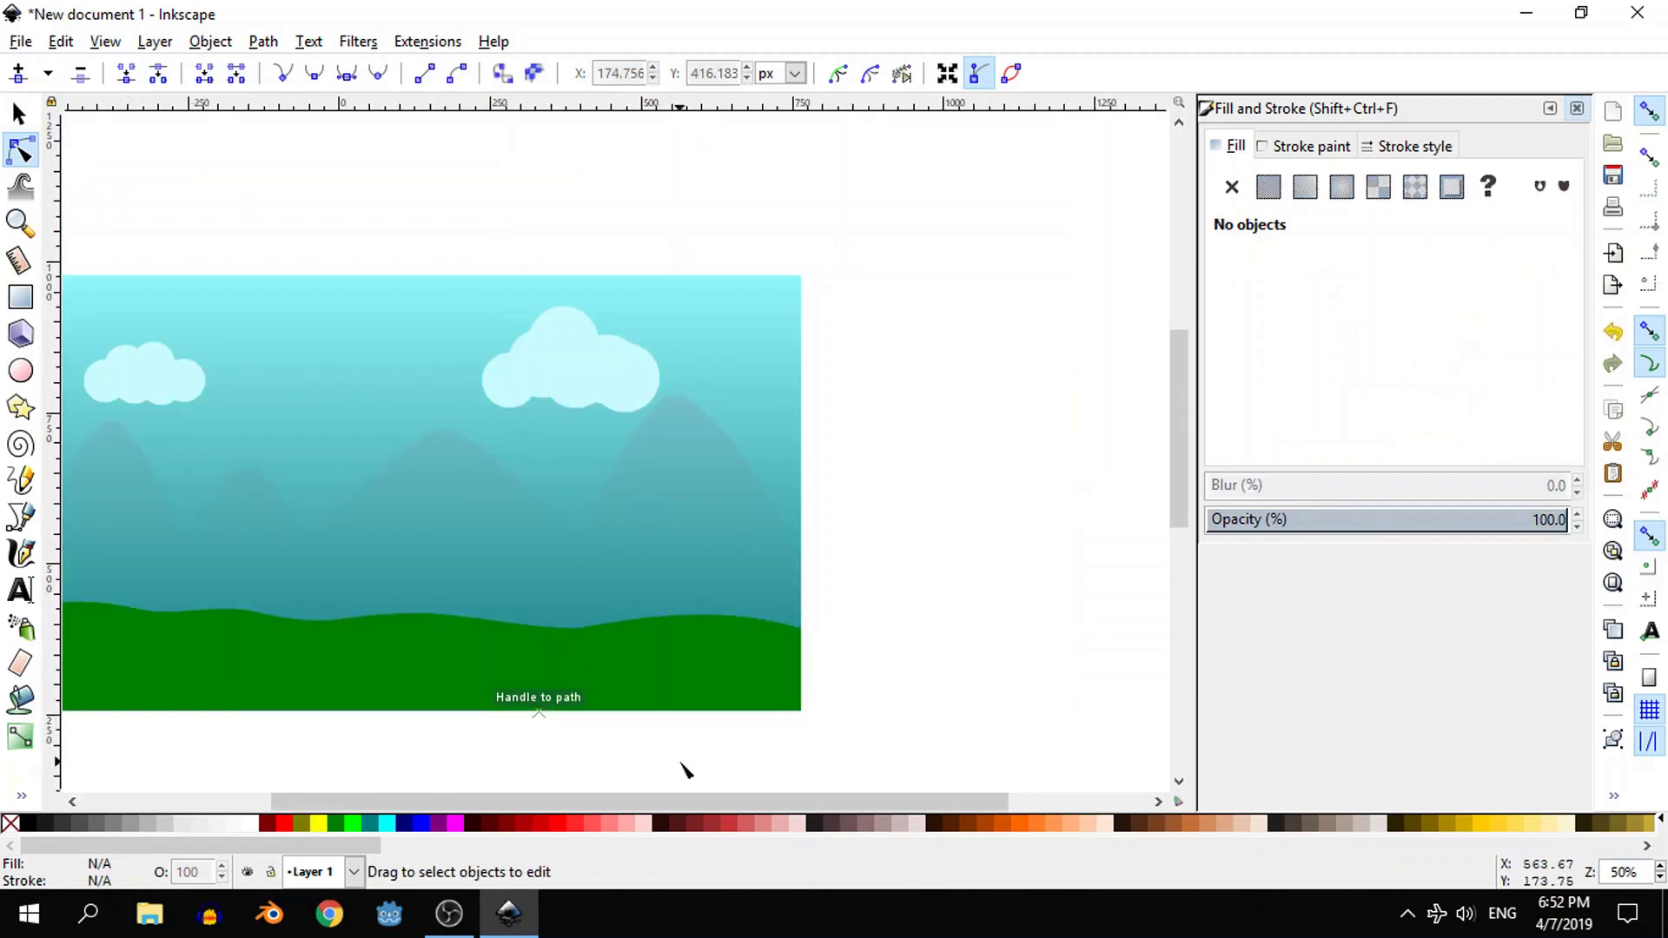
{"action": "left_click_drag", "start_coordinate": [681, 801], "coordinate": [558, 801]}
{"action": "scroll", "coordinate": [566, 599], "scroll_direction": "down", "scroll_amount": 3}
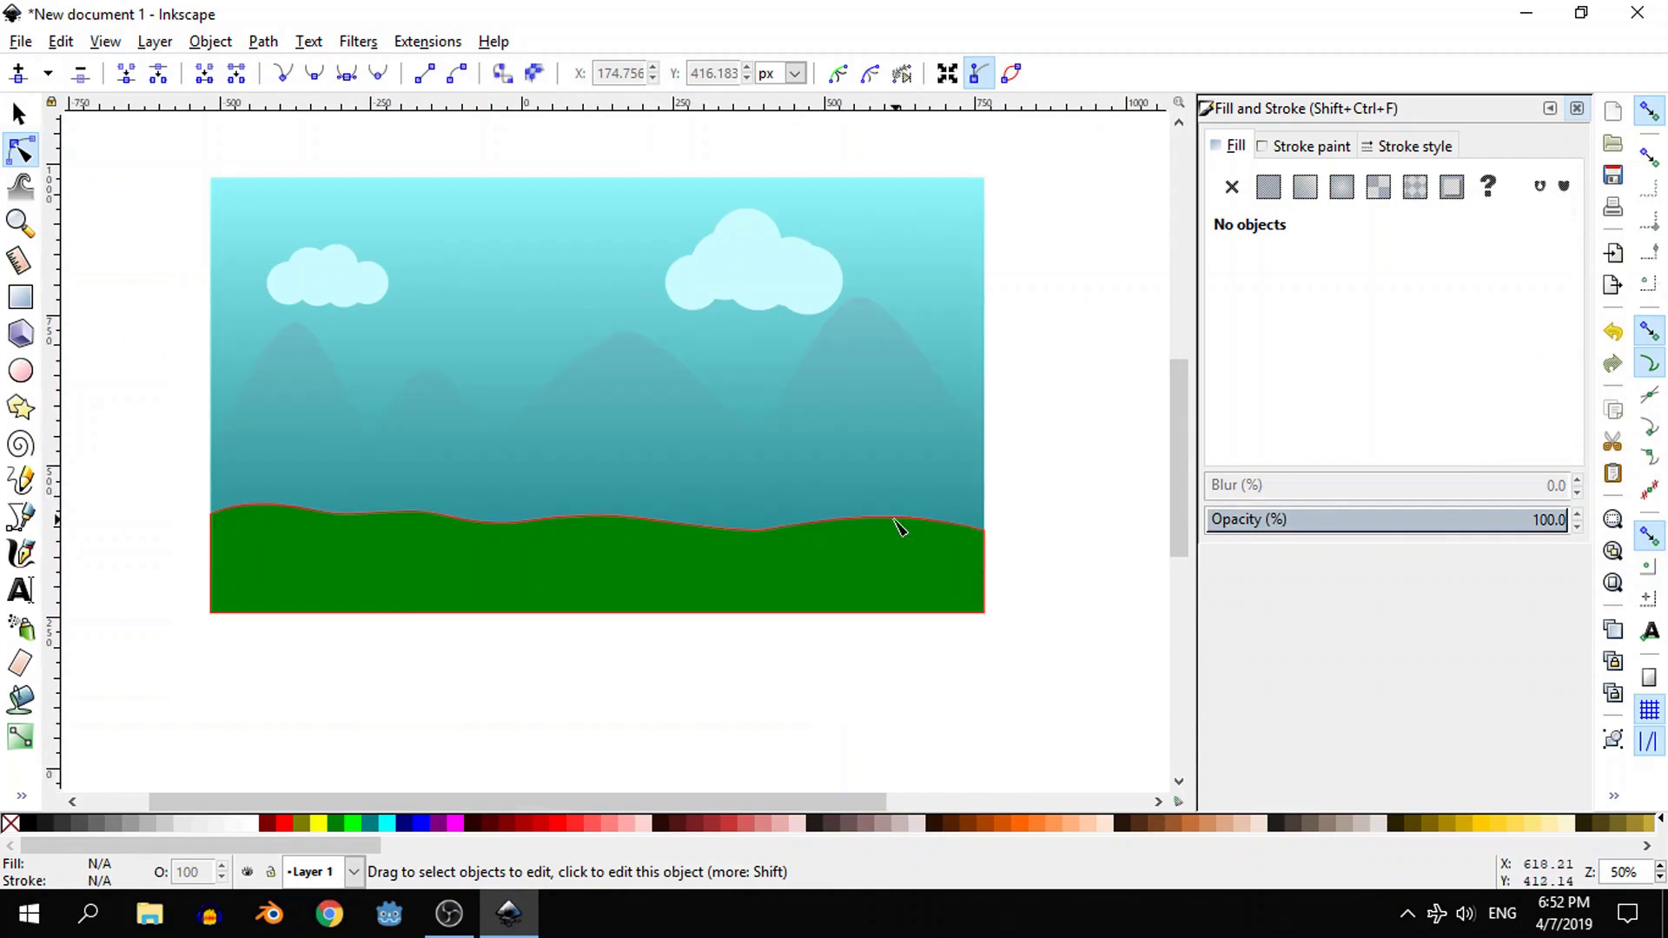
- Start a Bezier path on the hill's left edge, running down to the lower-left corner and across to the lower-right corner
{"action": "left_click", "coordinate": [21, 517]}
{"action": "scroll", "coordinate": [225, 556], "scroll_direction": "up", "scroll_amount": 1}
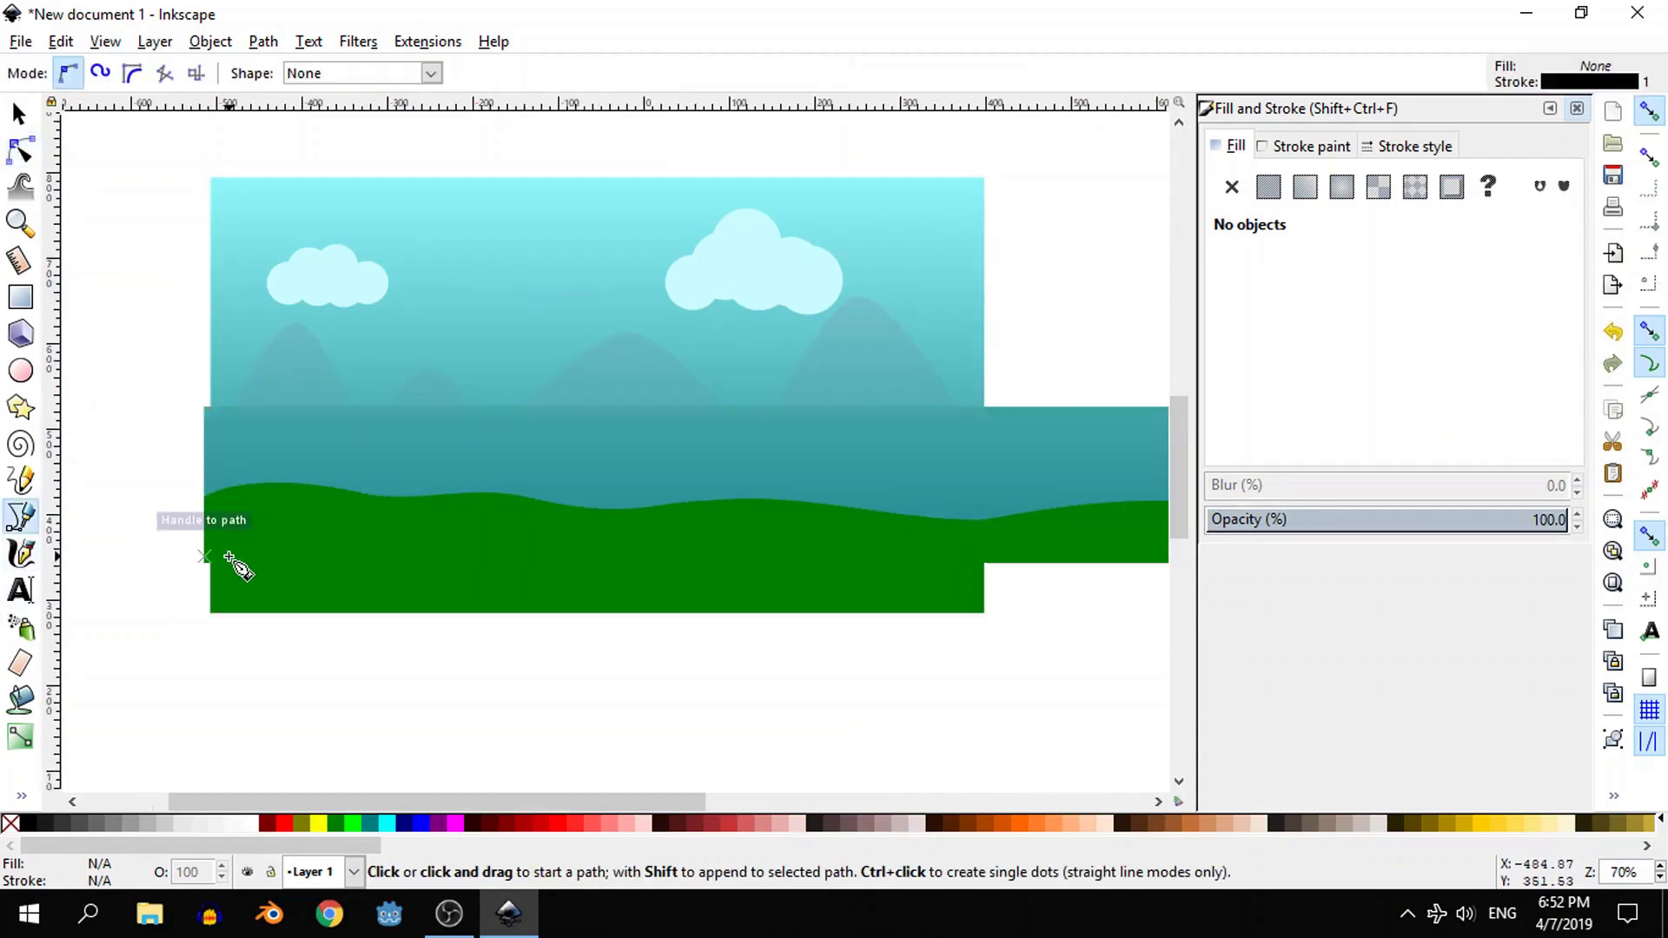
{"action": "left_click", "coordinate": [203, 537]}
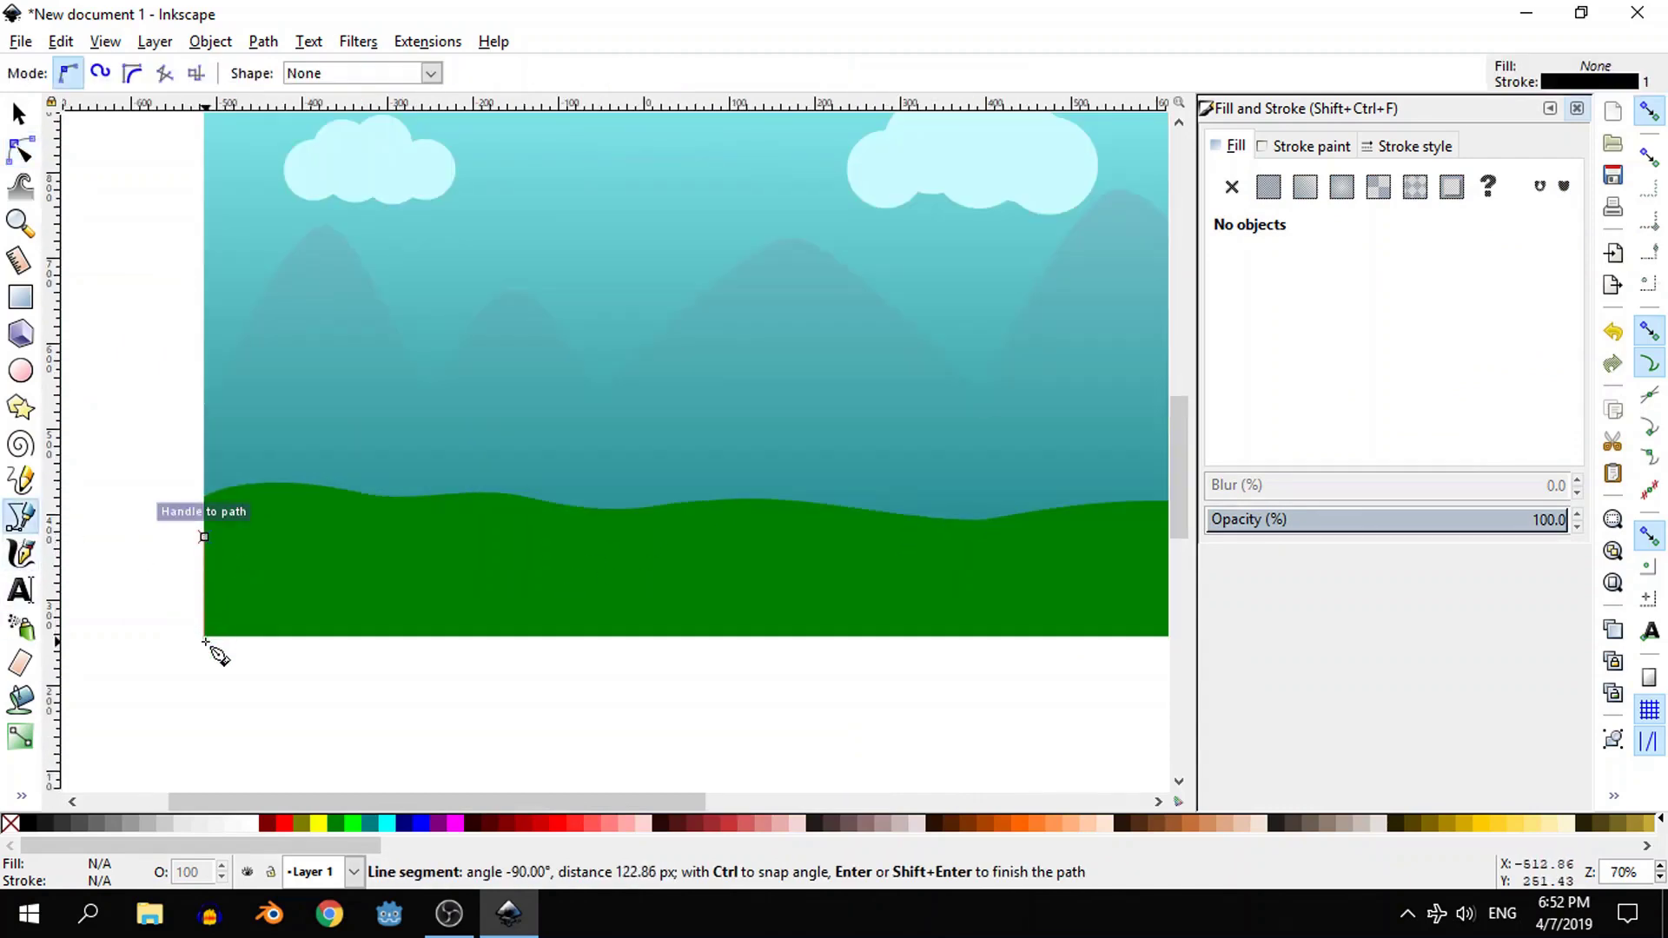
{"action": "left_click", "coordinate": [204, 637]}
{"action": "scroll", "coordinate": [313, 670], "scroll_direction": "down", "scroll_amount": 3}
{"action": "scroll", "coordinate": [840, 617], "scroll_direction": "down", "scroll_amount": 1}
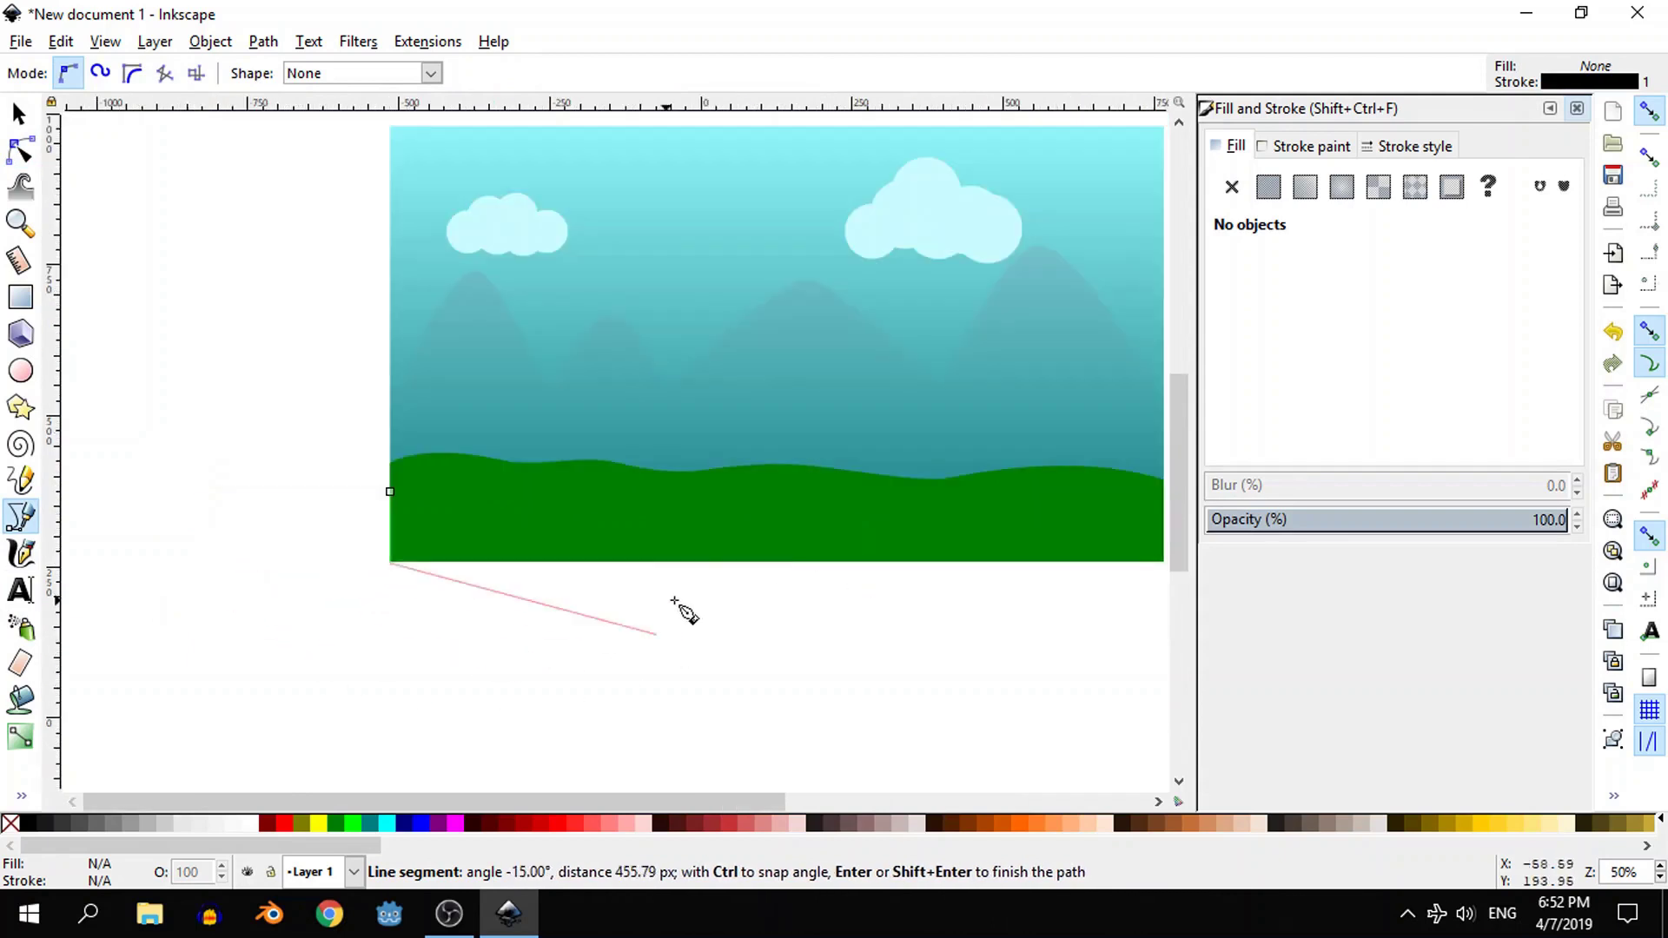
{"action": "left_click_drag", "start_coordinate": [474, 804], "coordinate": [587, 808]}
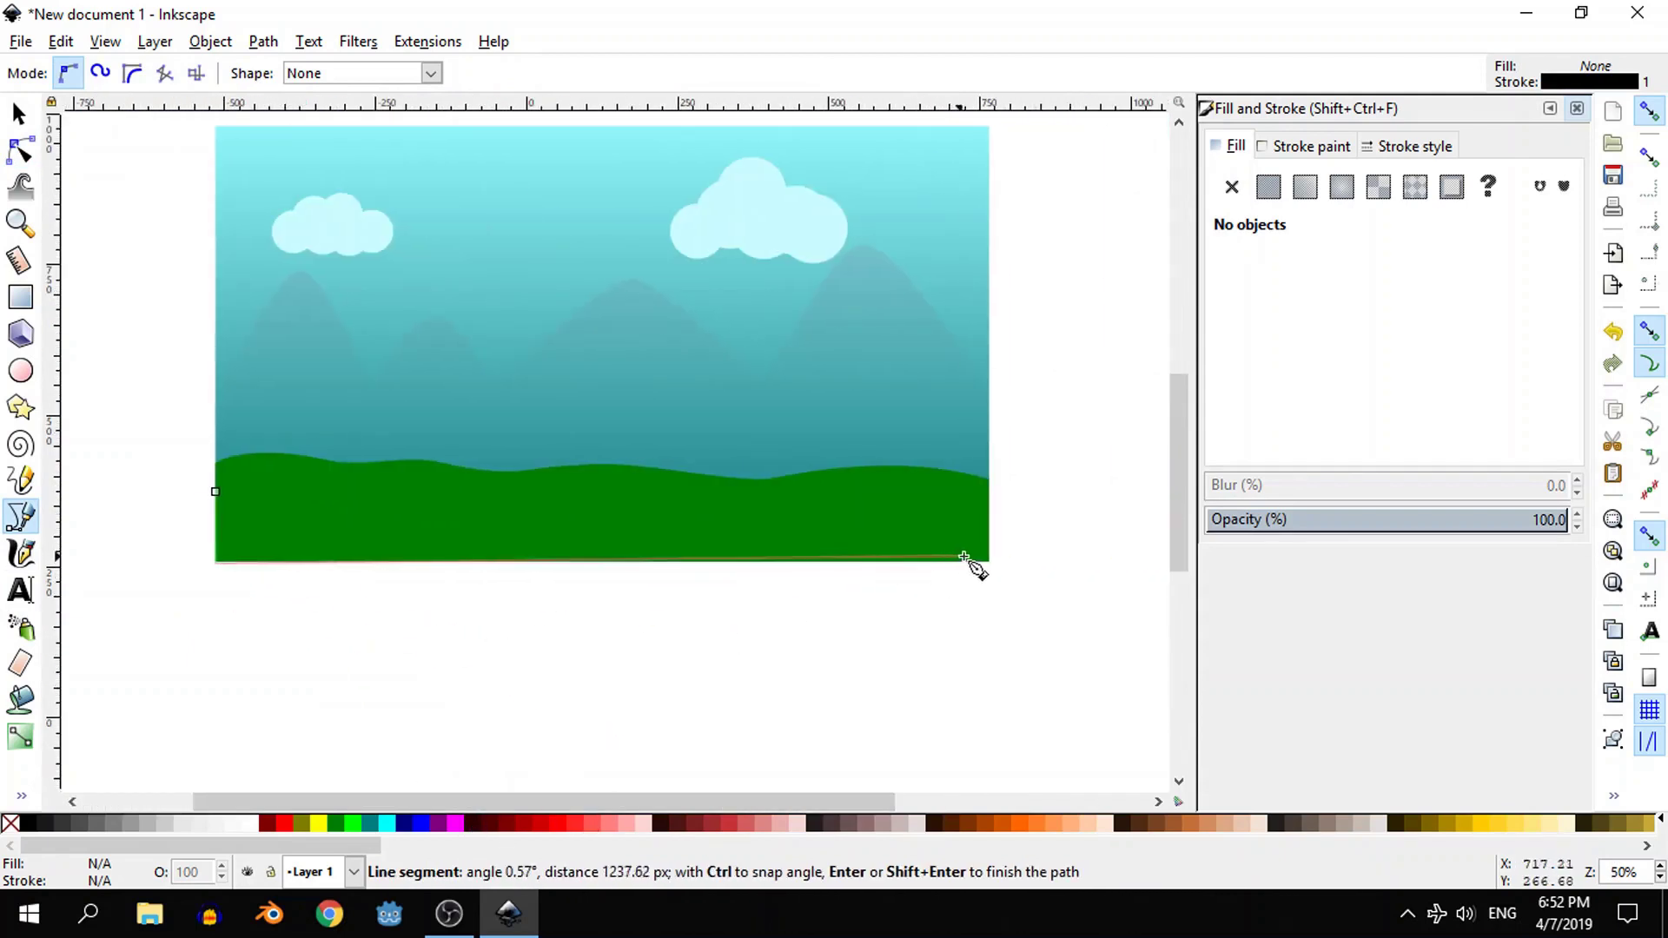
{"action": "scroll", "coordinate": [1043, 689], "scroll_direction": "up", "scroll_amount": 10}
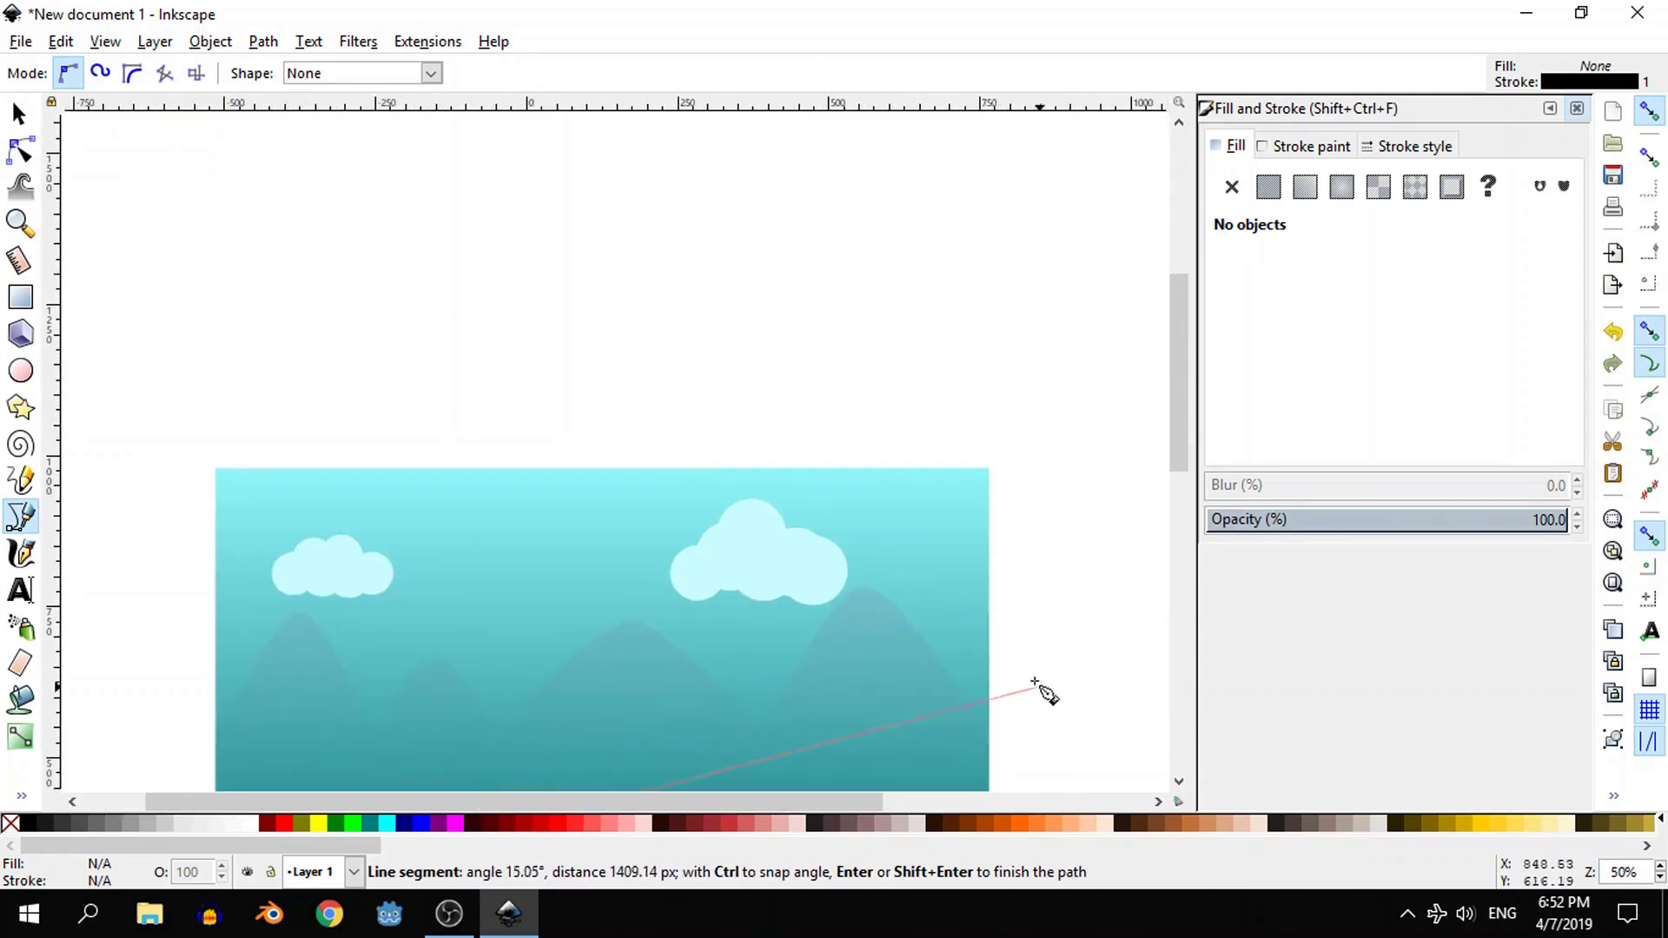
{"action": "scroll", "coordinate": [990, 727], "scroll_direction": "down", "scroll_amount": 5}
{"action": "scroll", "coordinate": [1040, 614], "scroll_direction": "up", "scroll_amount": 3}
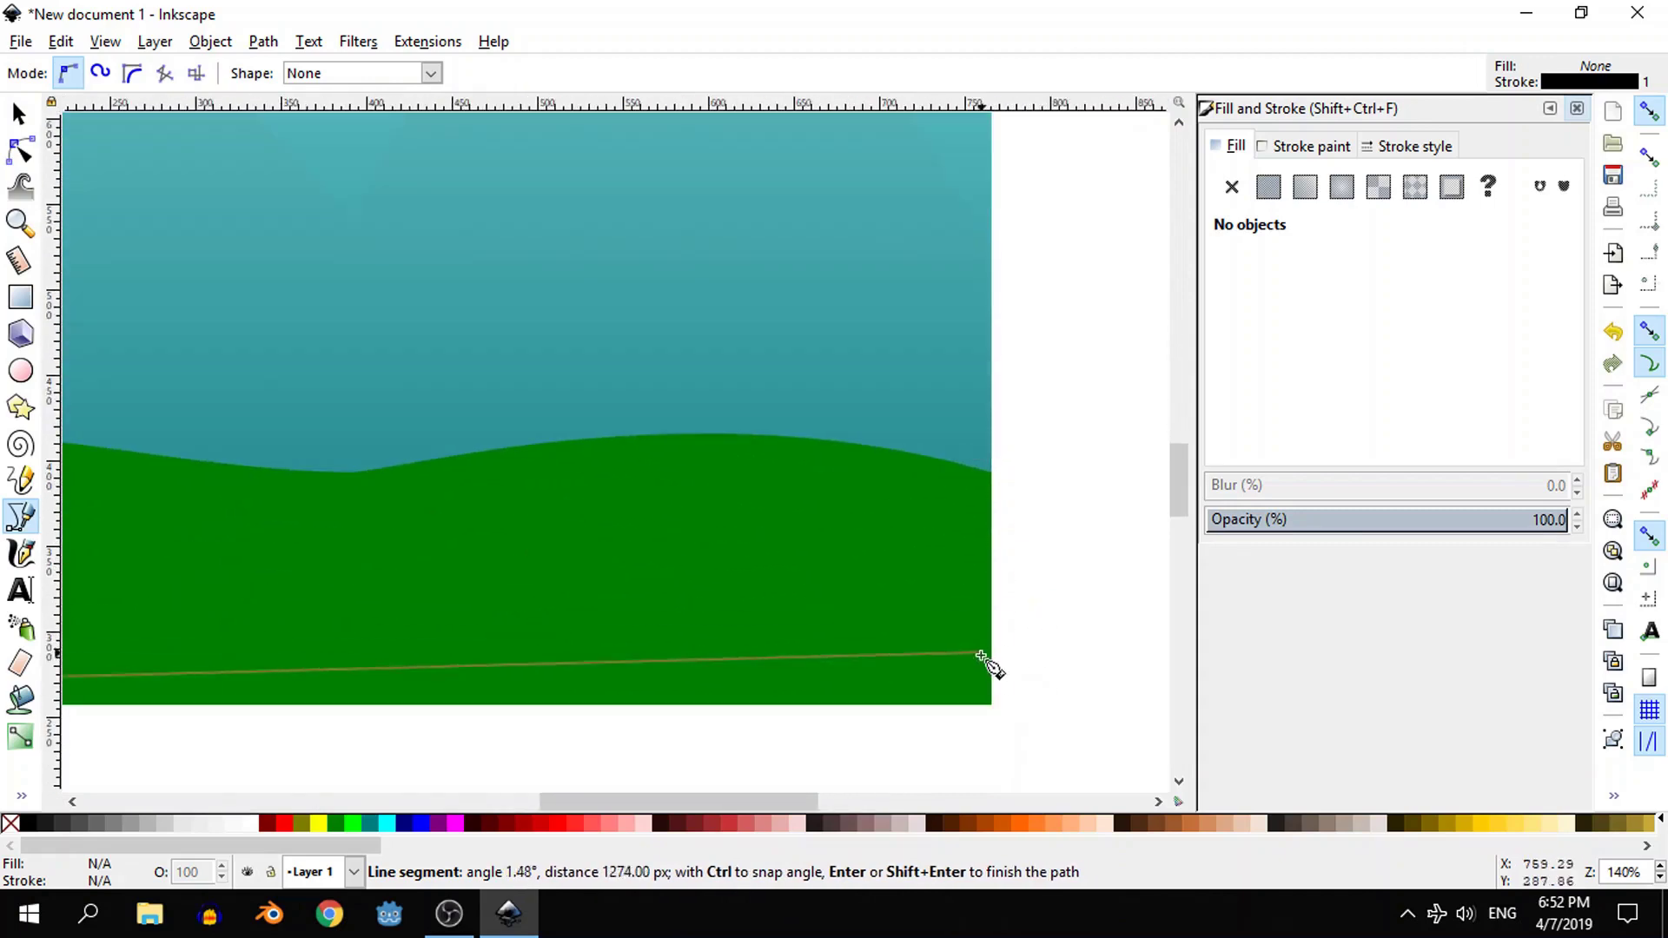
{"action": "left_click", "coordinate": [991, 706]}
- Continue the path partway up the right edge, run it straight back to the left edge and close it at its start
{"action": "scroll", "coordinate": [993, 566], "scroll_direction": "down", "scroll_amount": 4}
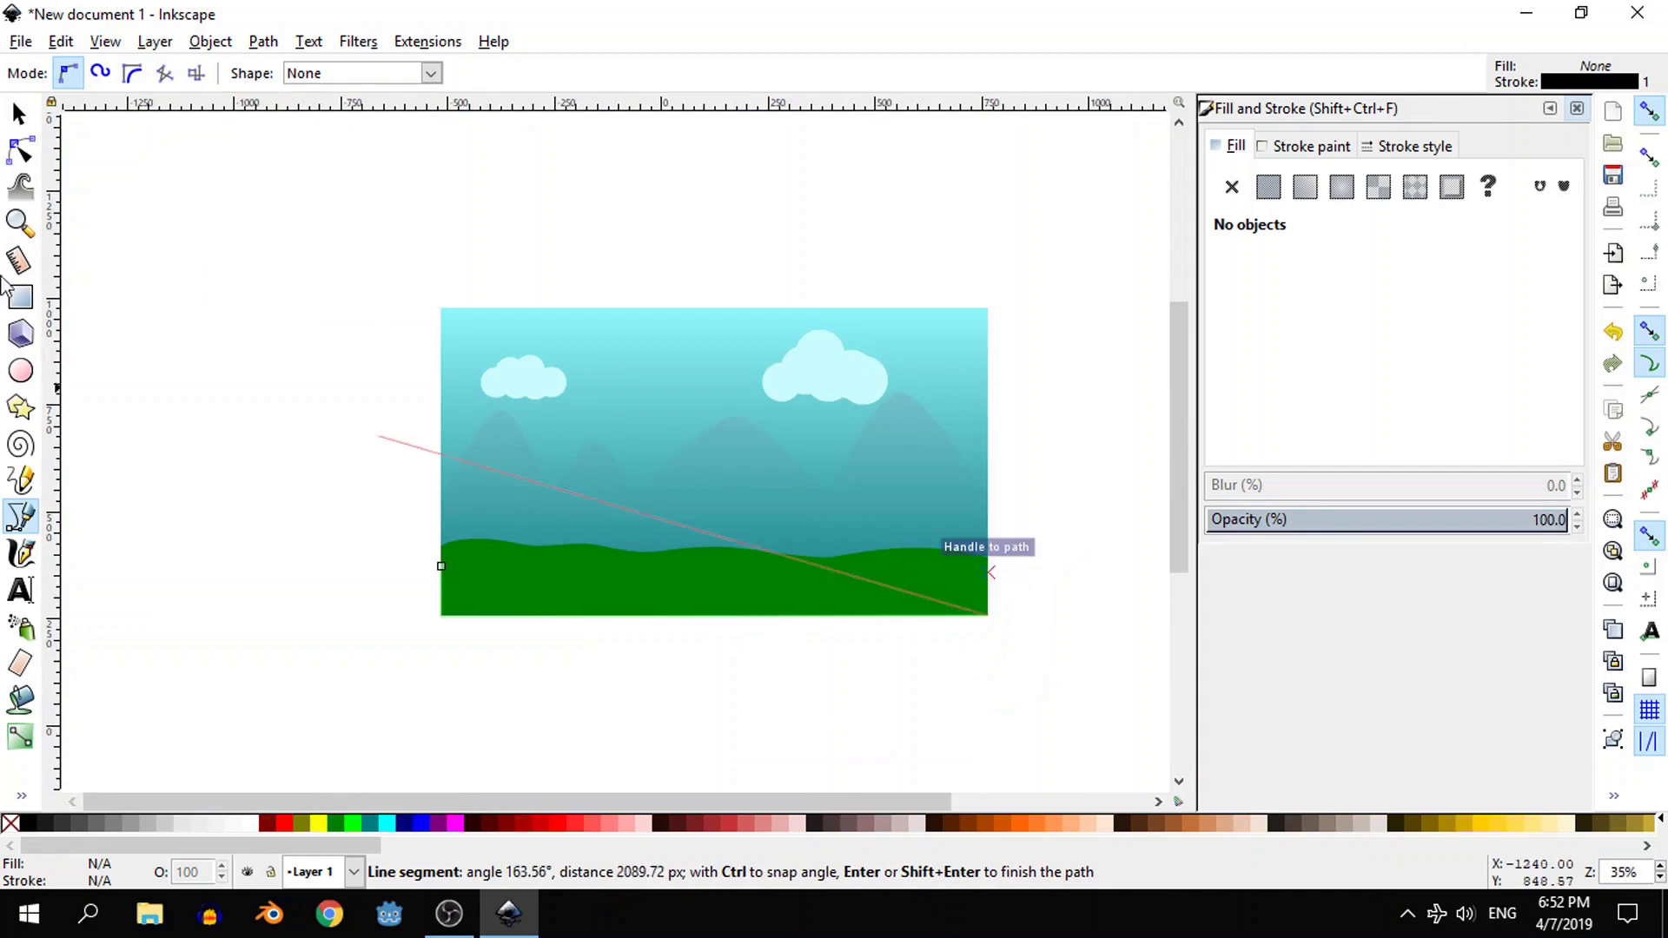
{"action": "left_click", "coordinate": [989, 578]}
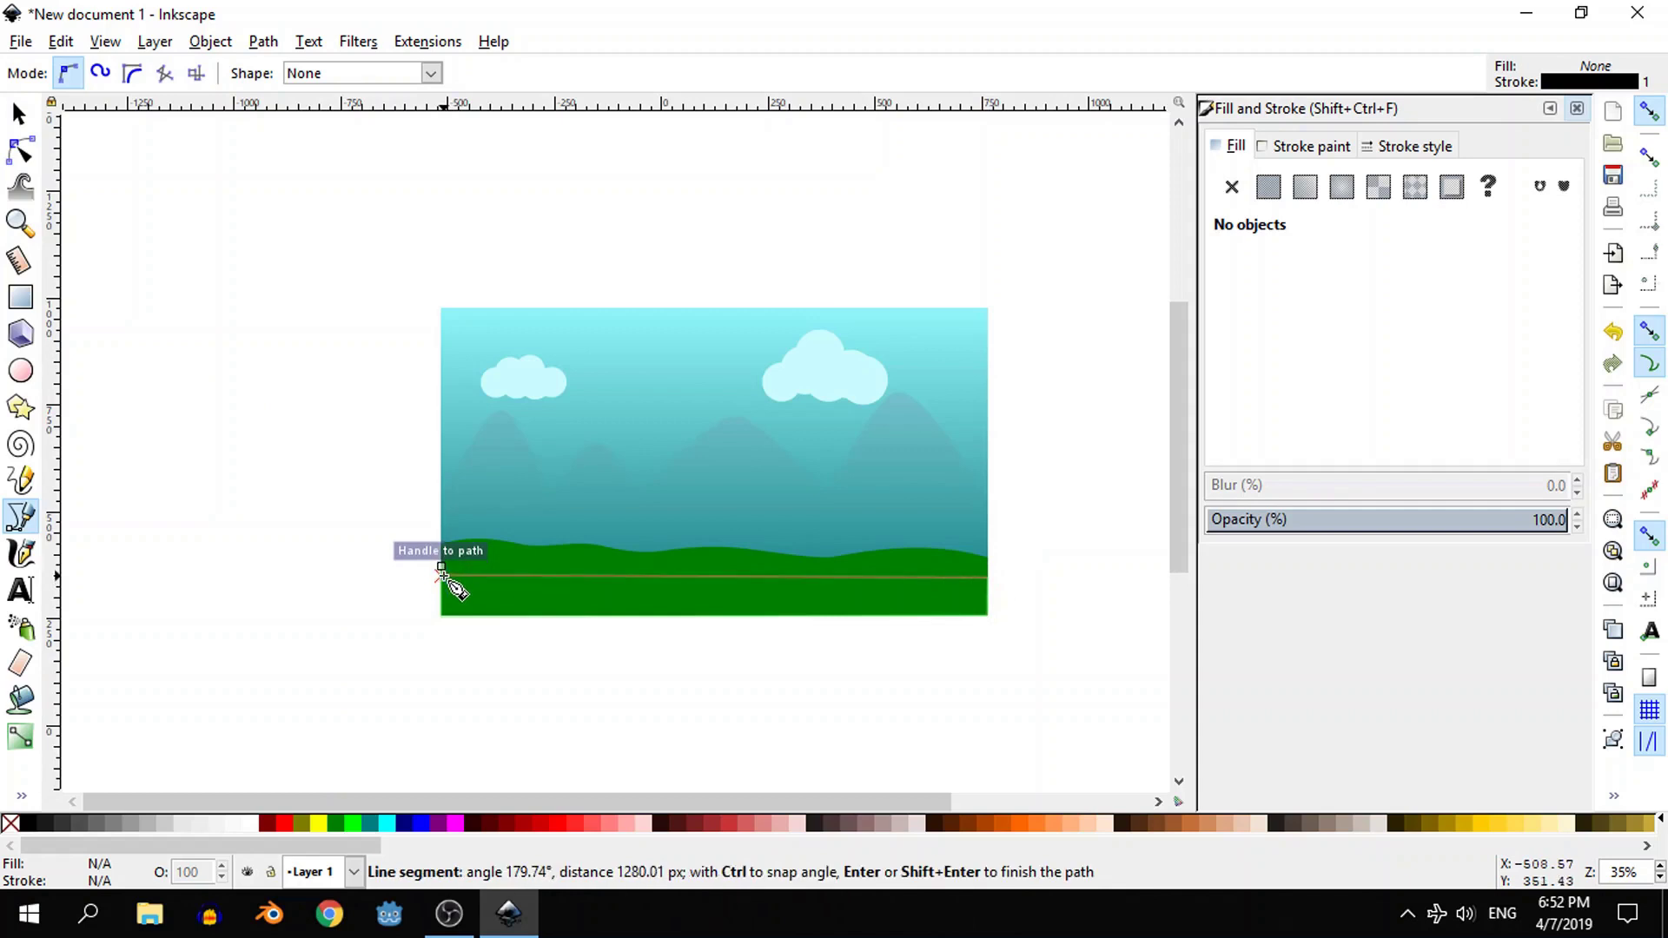
{"action": "left_click", "coordinate": [439, 578]}
{"action": "scroll", "coordinate": [387, 594], "scroll_direction": "up", "scroll_amount": 2}
{"action": "scroll", "coordinate": [402, 589], "scroll_direction": "up", "scroll_amount": 2}
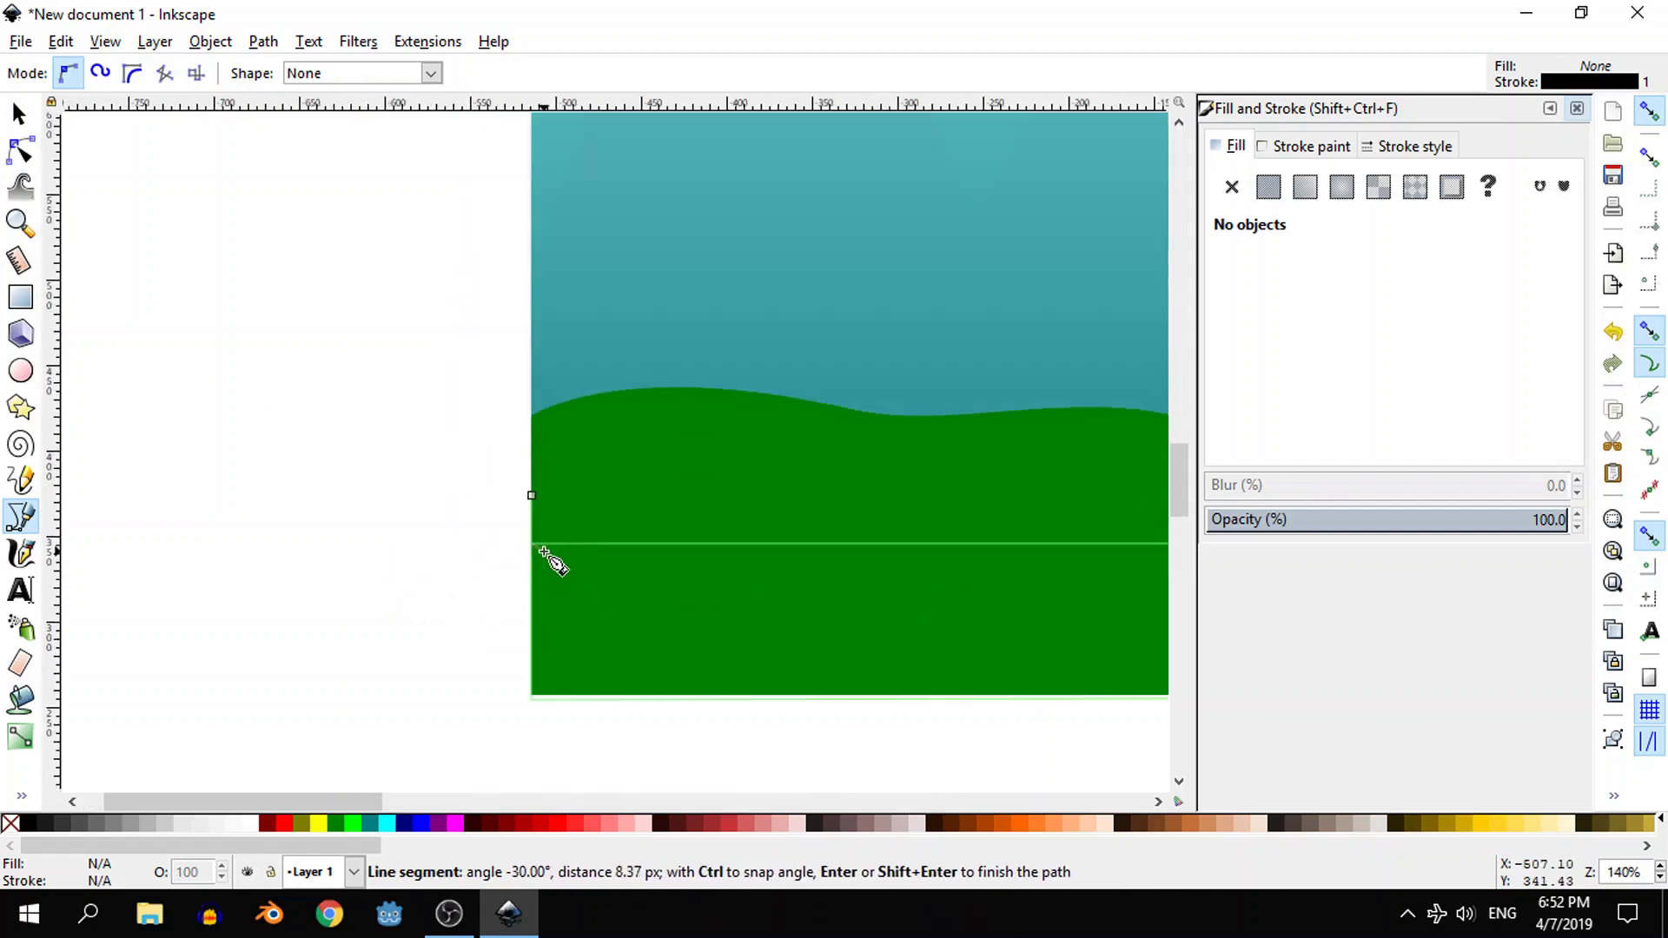
{"action": "left_click", "coordinate": [530, 497]}
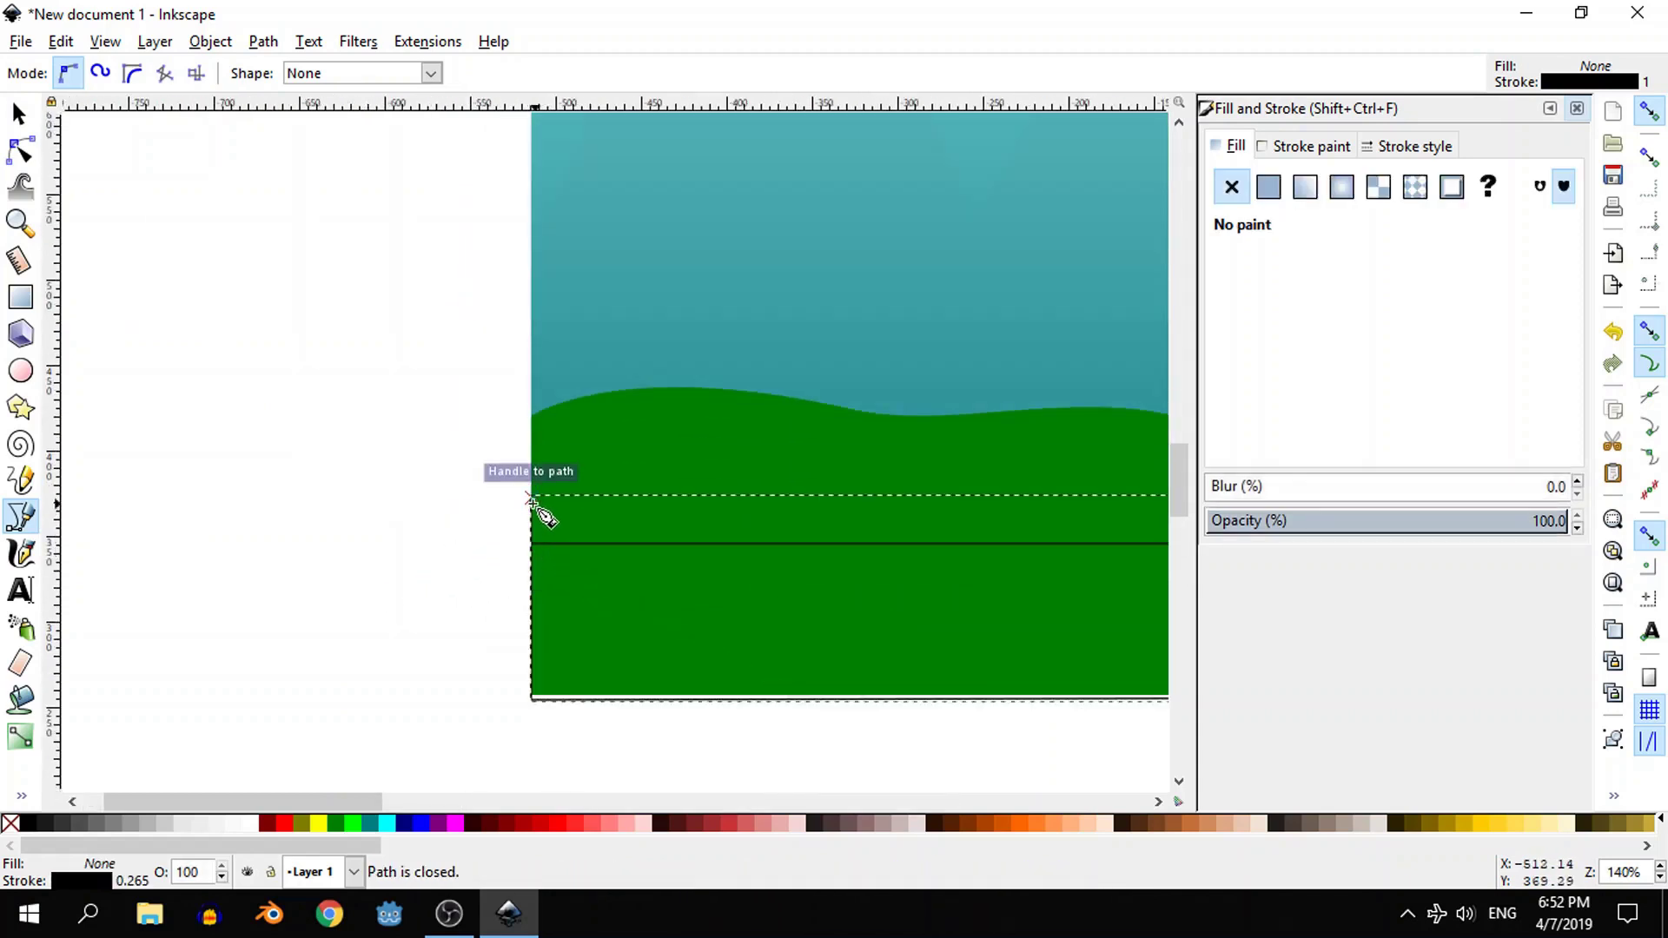
- Delete the topmost left node of the new straight-edged shape
{"action": "left_click", "coordinate": [20, 153]}
{"action": "left_click", "coordinate": [532, 495]}
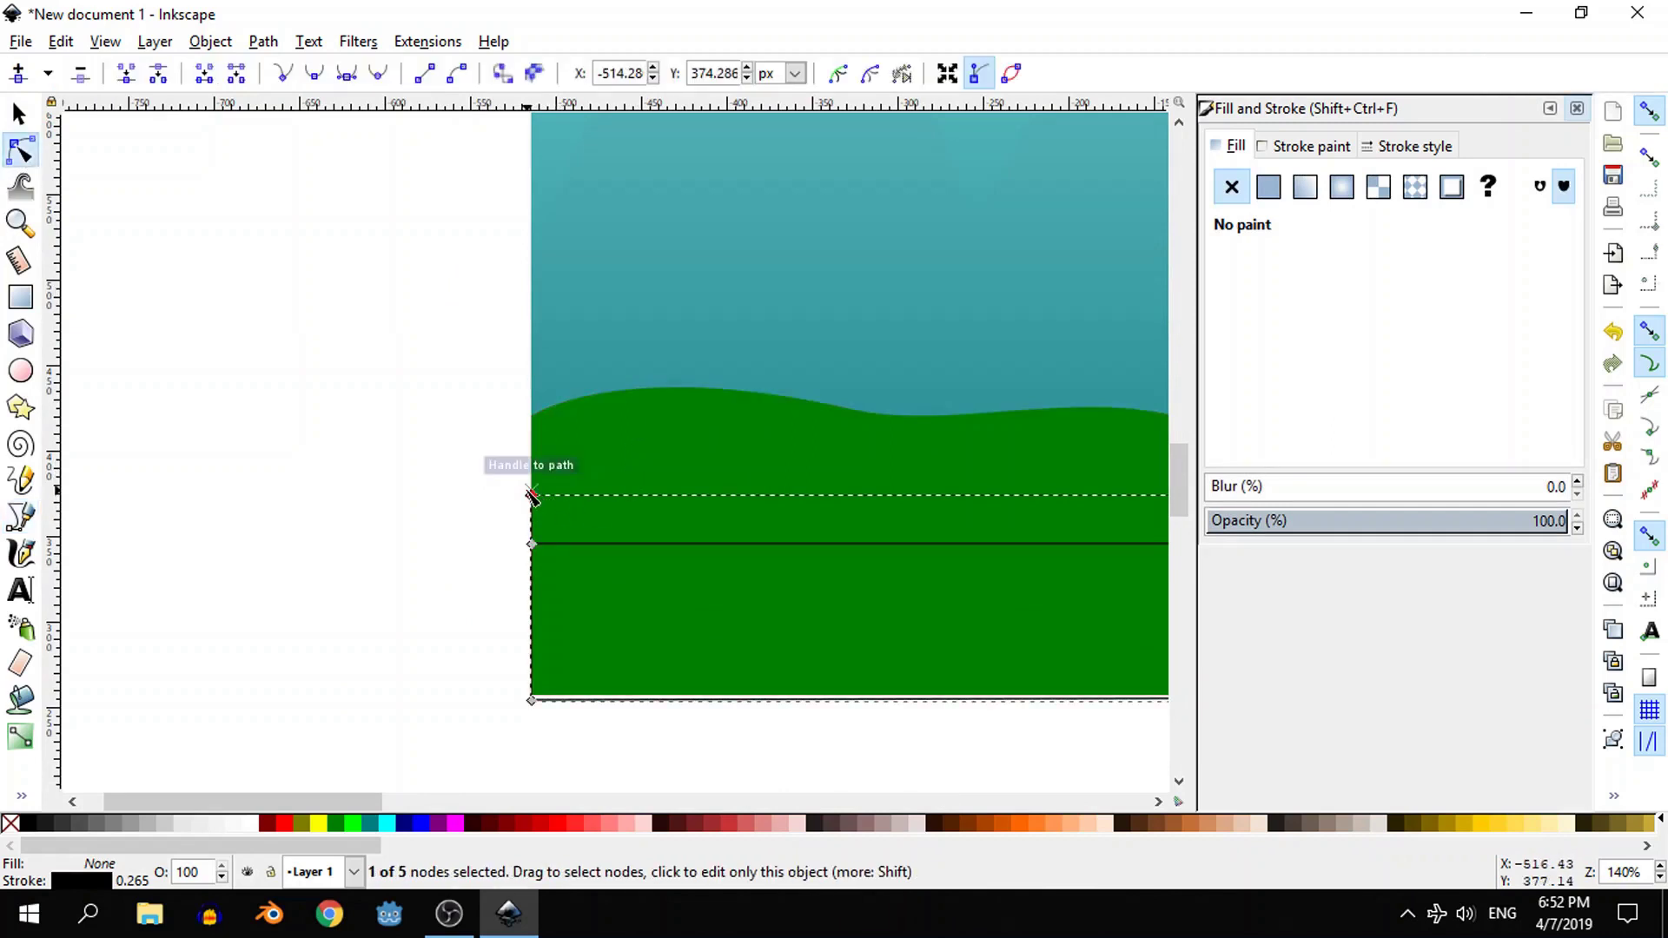
{"action": "key", "text": "Delete"}
- Square off the straight-edged shape's upper-left corner by bringing its node's stray curve handle back down onto the left edge
{"action": "left_click", "coordinate": [532, 544]}
{"action": "scroll", "coordinate": [541, 543], "scroll_direction": "up", "scroll_amount": 5}
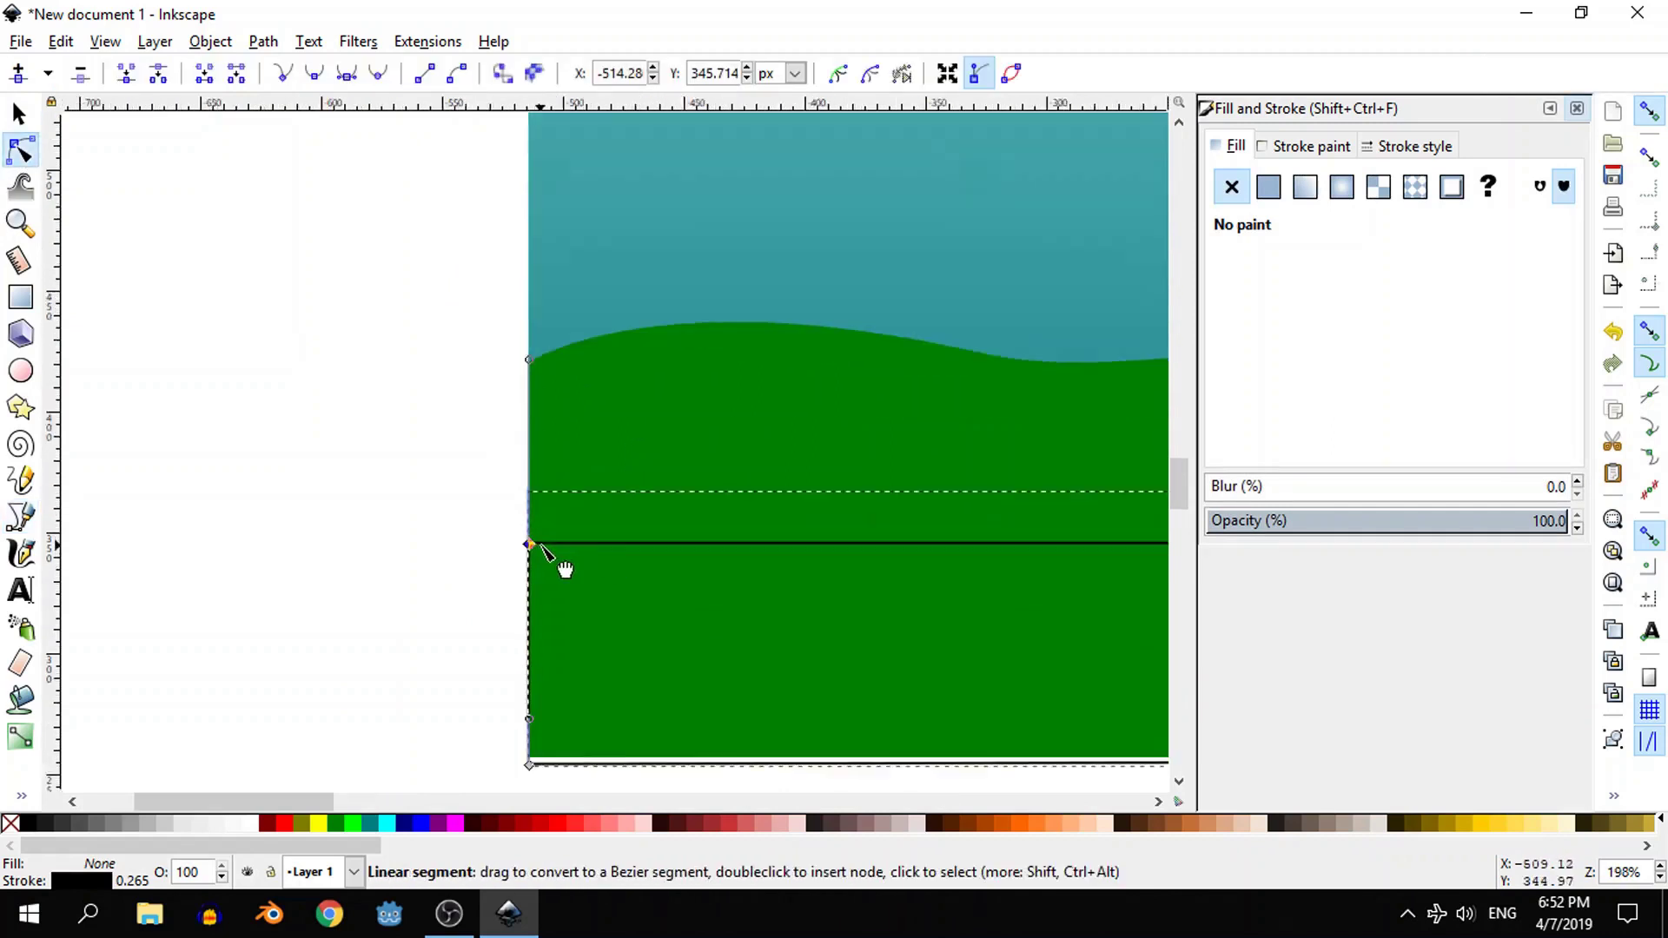
{"action": "left_click", "coordinate": [488, 361]}
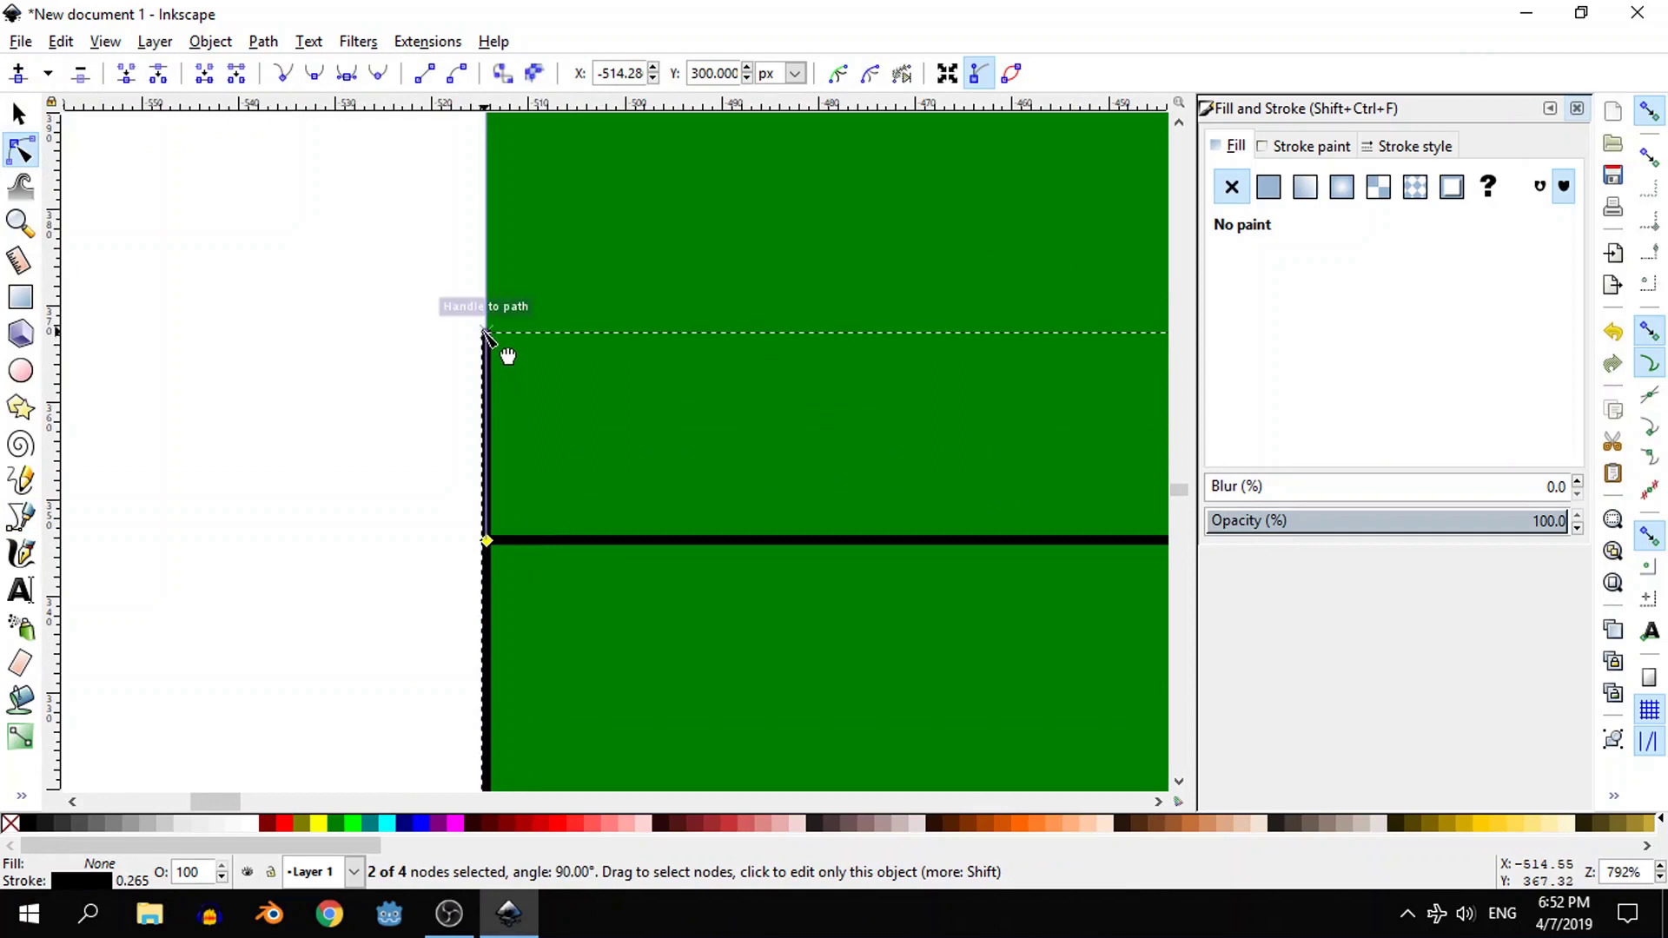
{"action": "left_click_drag", "start_coordinate": [484, 333], "coordinate": [487, 540]}
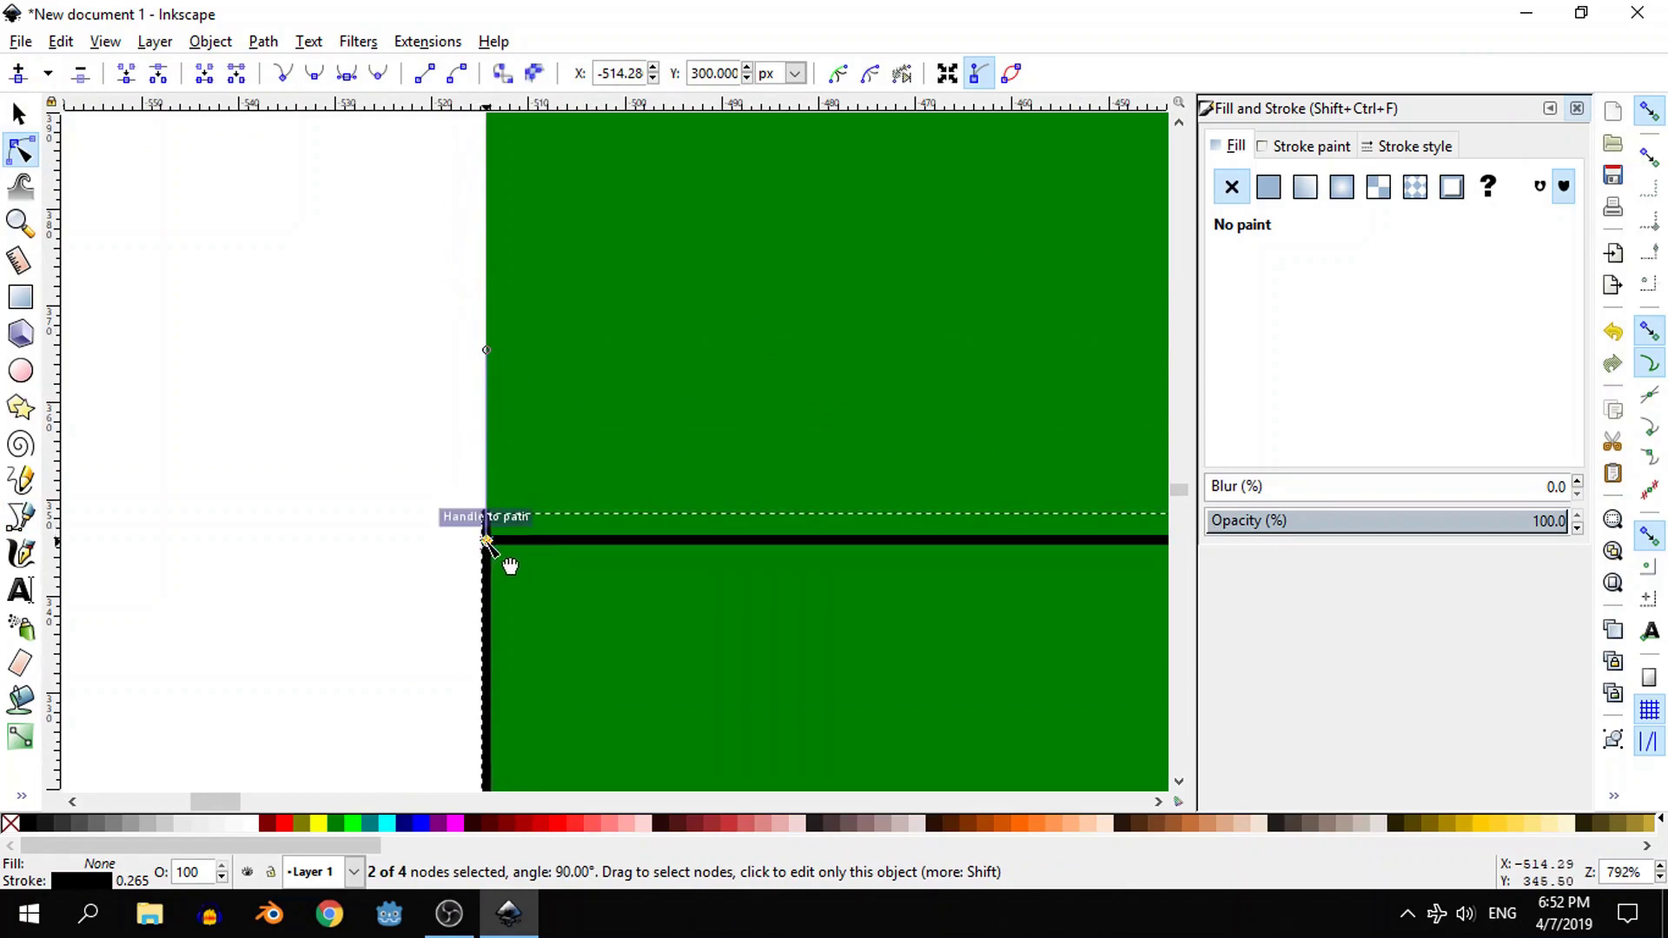
{"action": "left_click", "coordinate": [488, 540]}
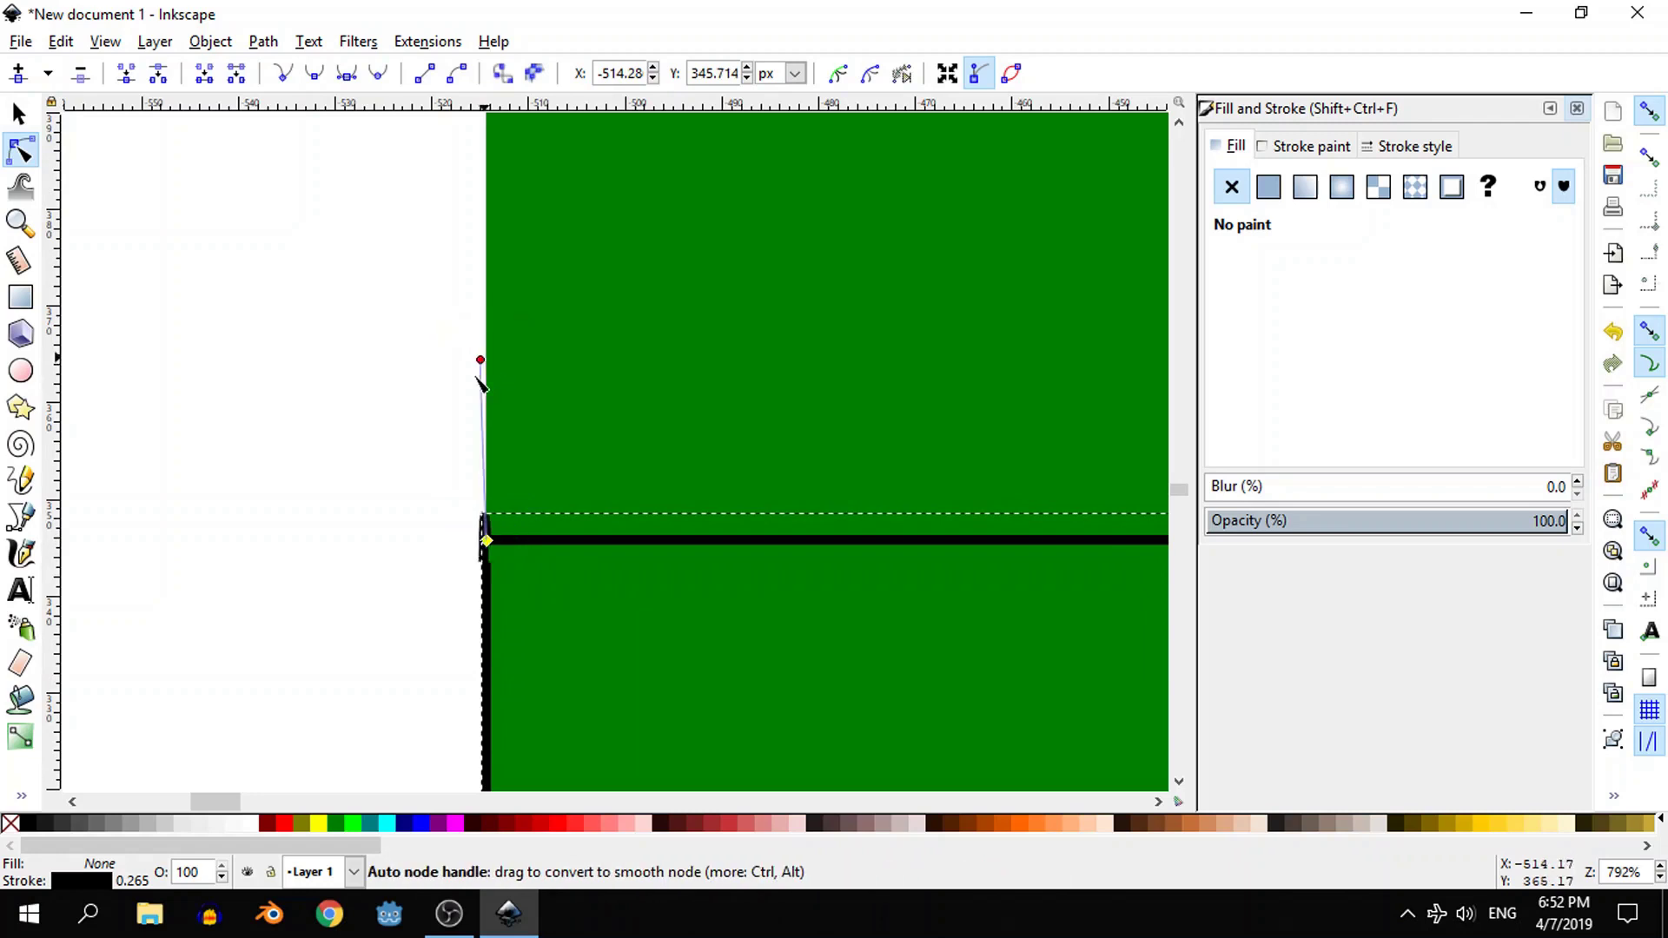
{"action": "left_click_drag", "start_coordinate": [481, 362], "coordinate": [487, 578]}
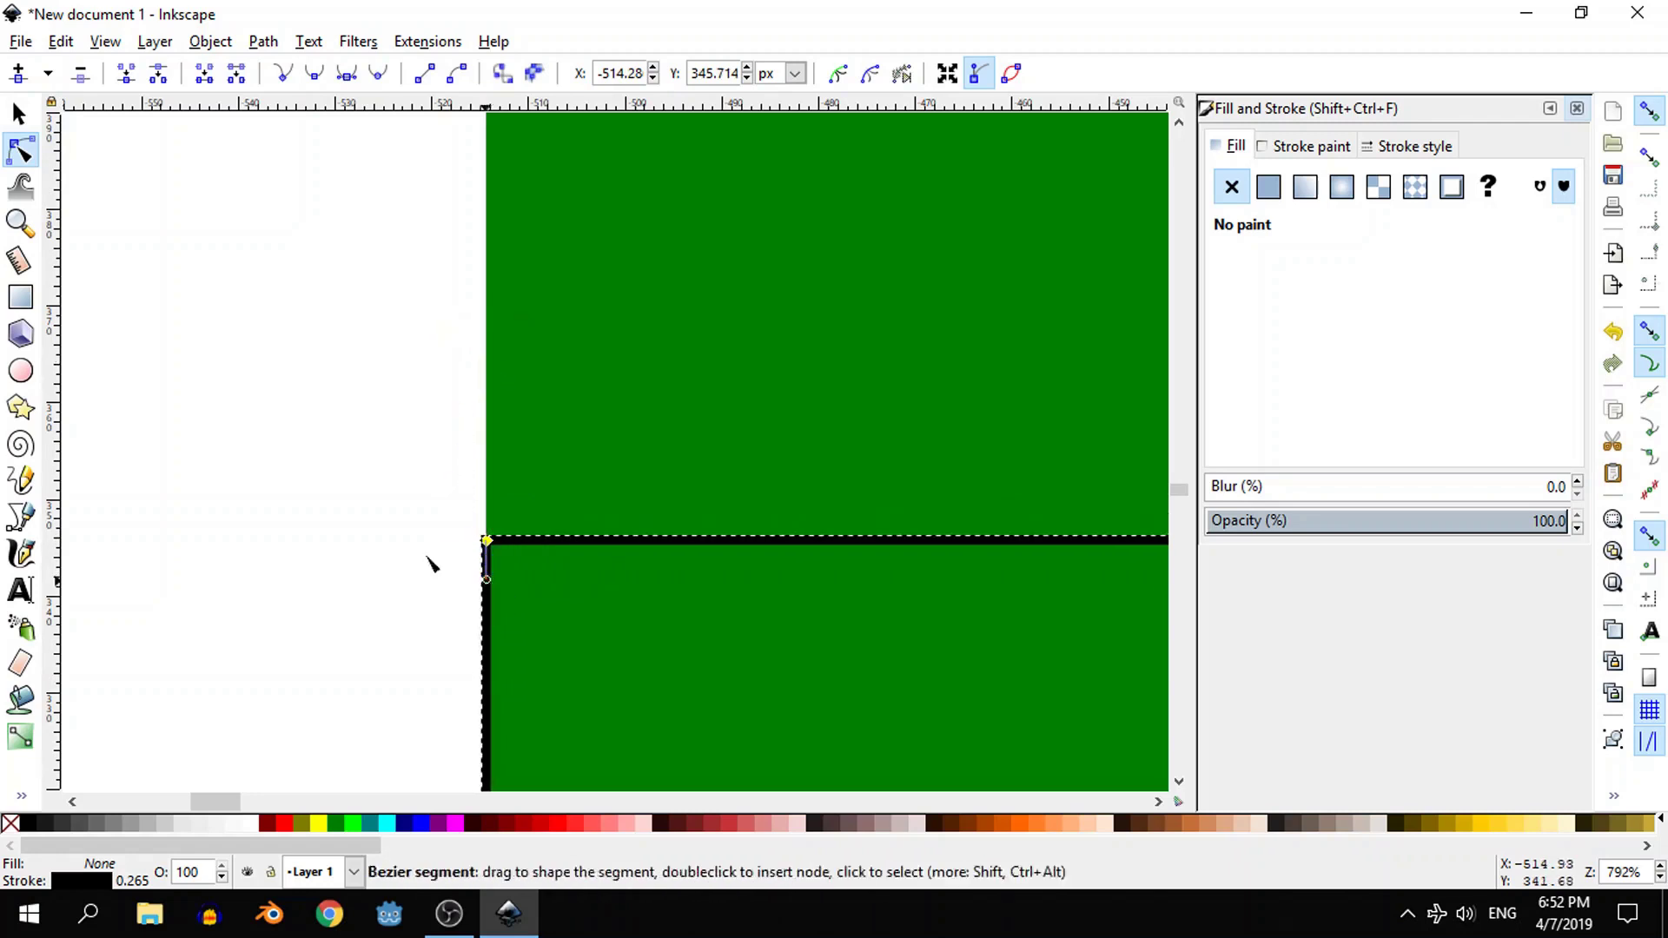
{"action": "scroll", "coordinate": [399, 540], "scroll_direction": "down", "scroll_amount": 8, "text": "ctrl"}
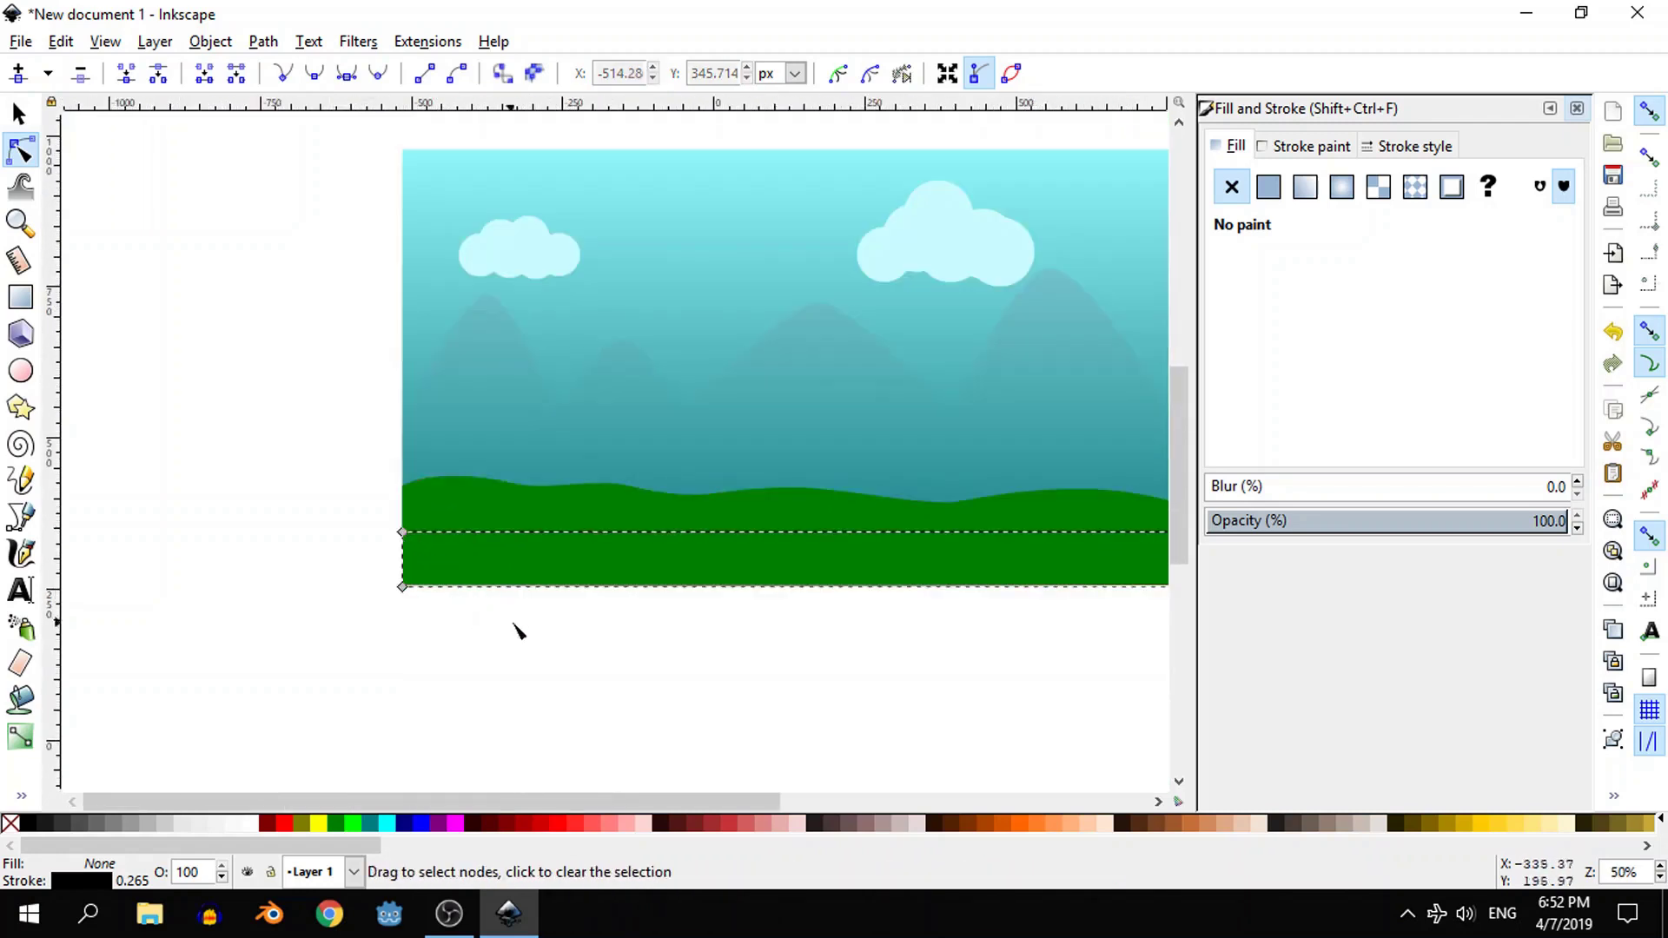
{"action": "scroll", "coordinate": [517, 632], "scroll_direction": "down", "scroll_amount": 1, "text": "ctrl"}
- Fill the straight-edged shape with dark brown 552200 to make the ground strip
{"action": "left_click", "coordinate": [693, 647]}
{"action": "left_click", "coordinate": [727, 561]}
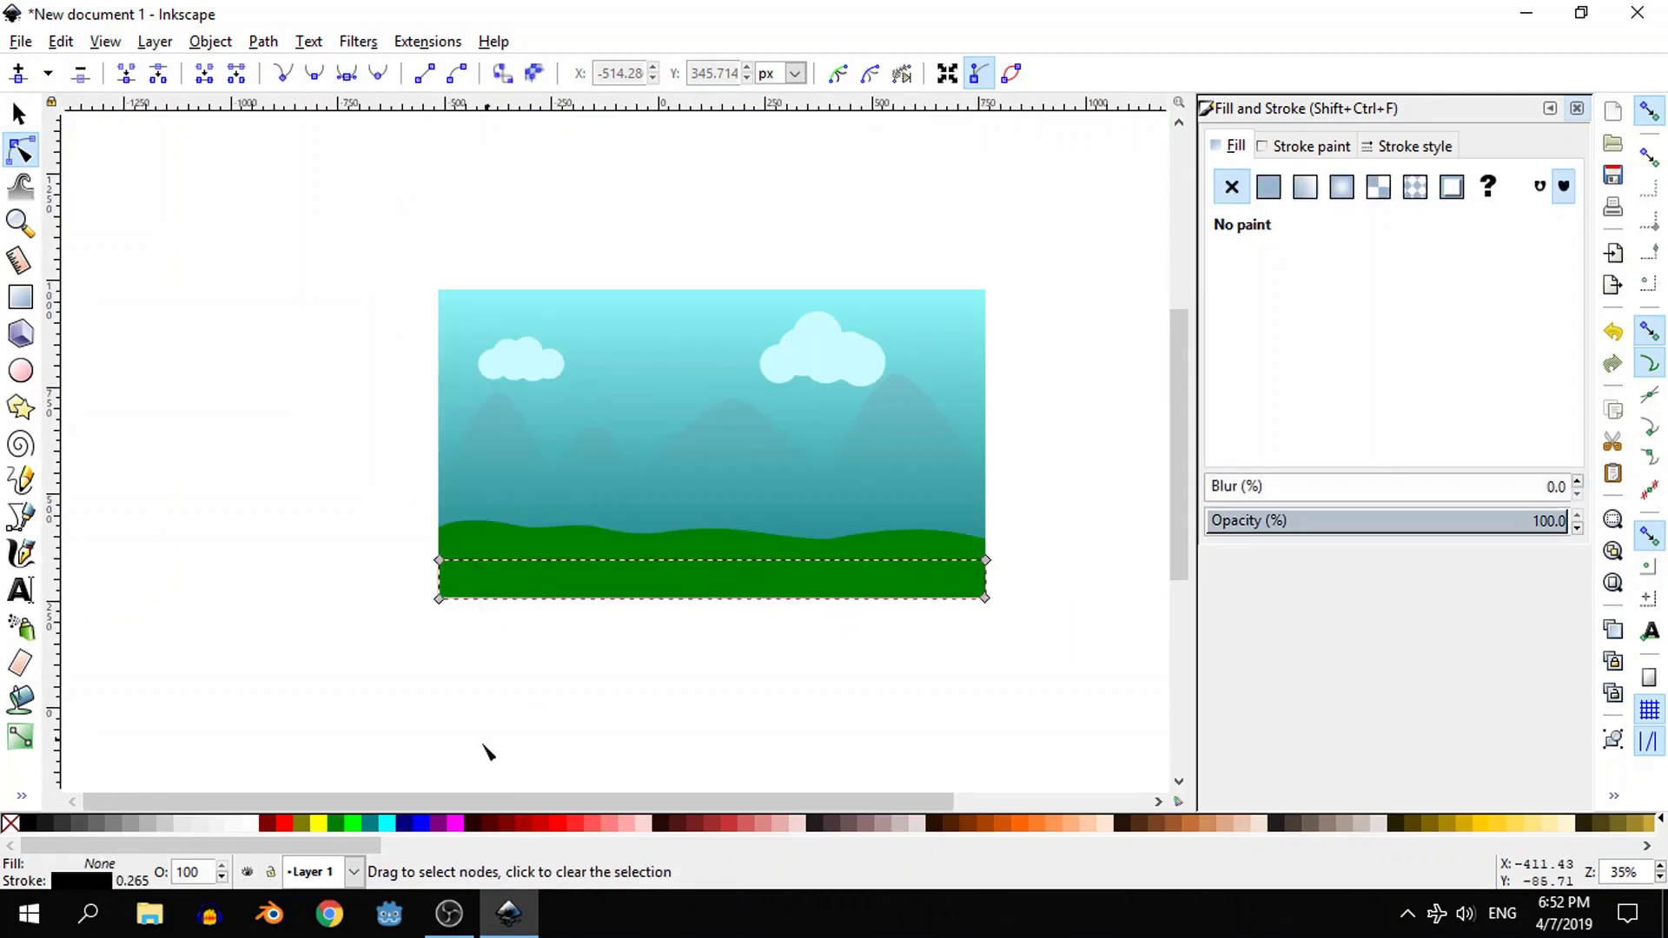
{"action": "left_click", "coordinate": [922, 823]}
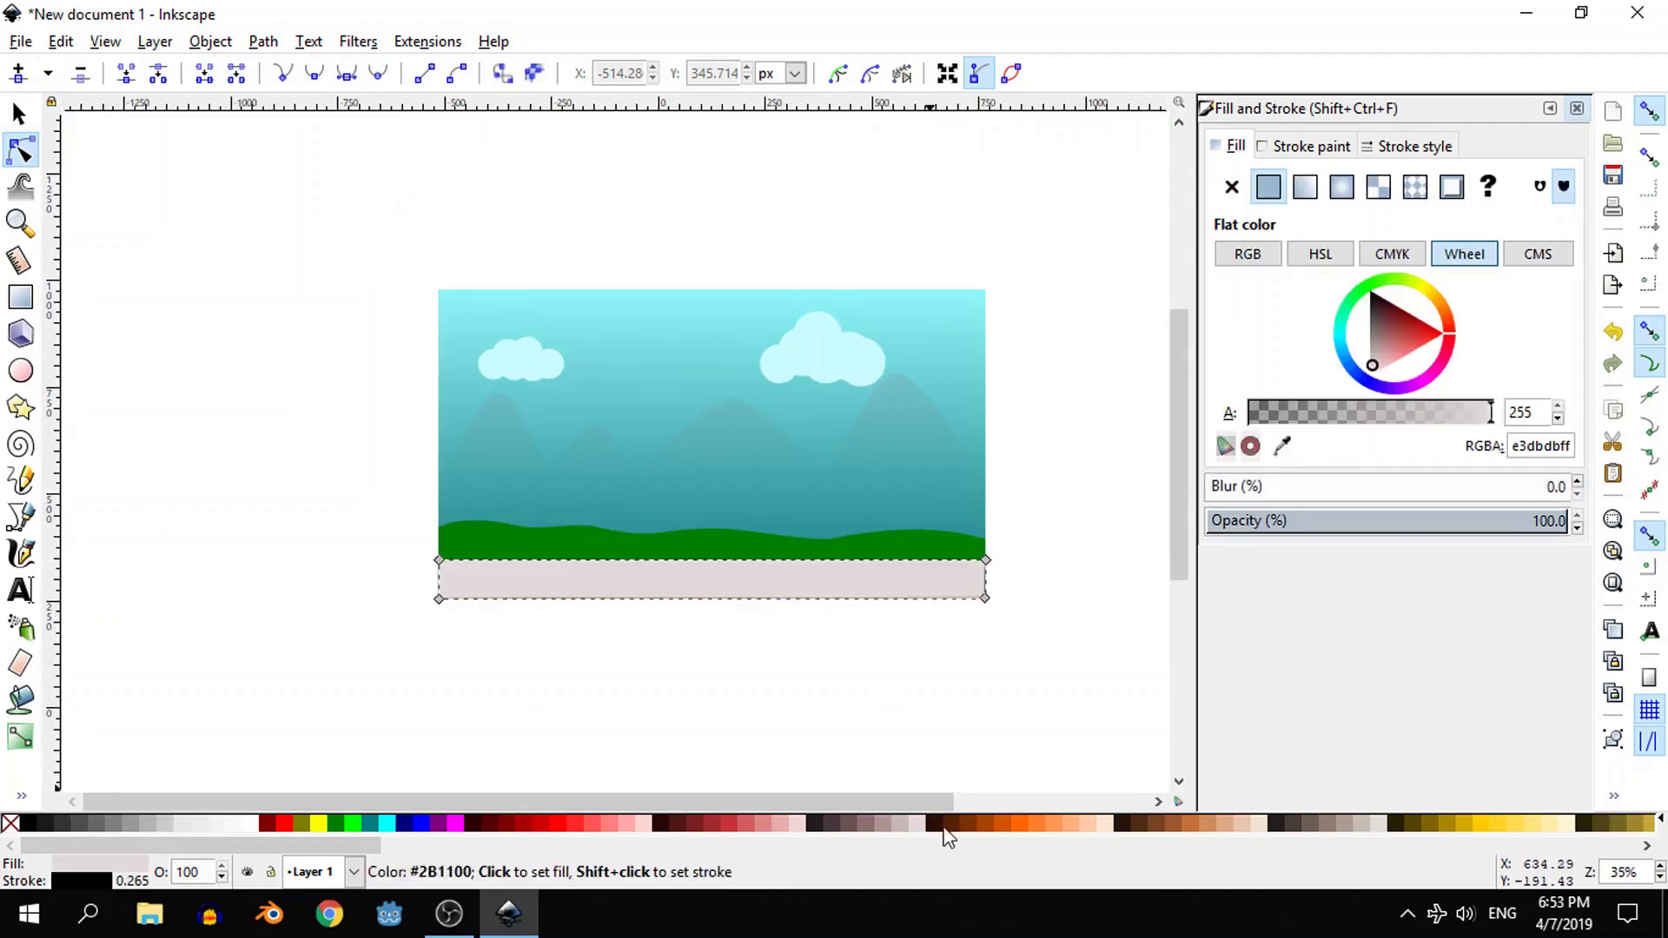
{"action": "left_click", "coordinate": [936, 826]}
{"action": "left_click", "coordinate": [955, 826]}
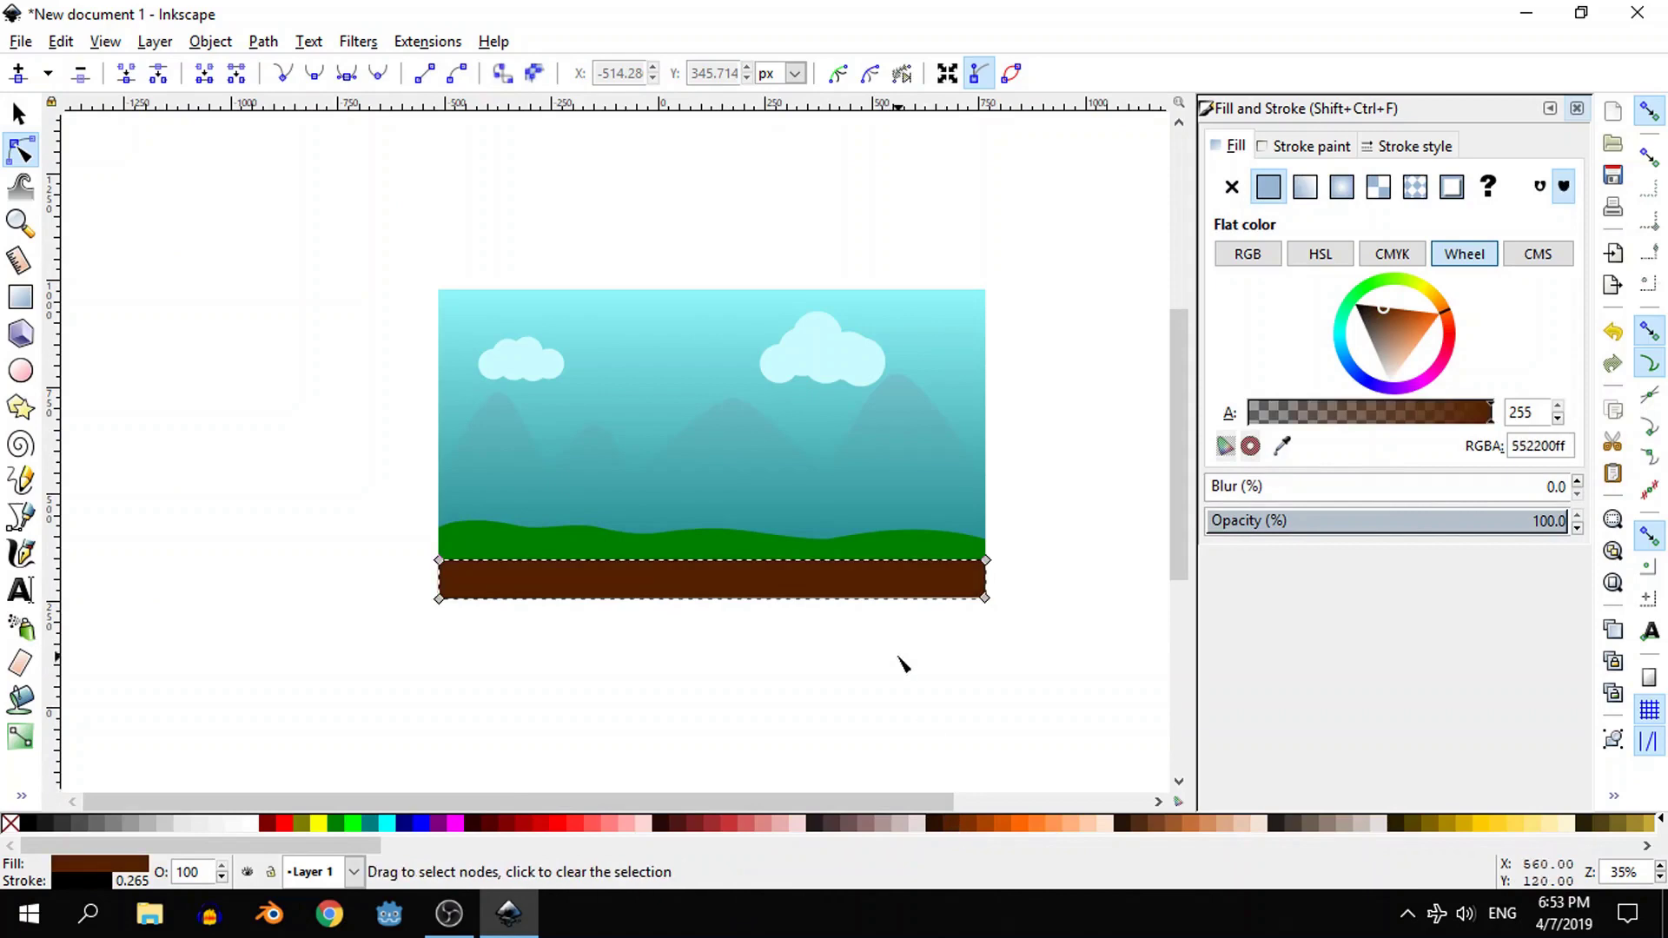
- Stretch the brown ground strip's upper edge upward to a height of about 110 px
{"action": "left_click", "coordinate": [15, 111]}
{"action": "left_click", "coordinate": [619, 608]}
{"action": "left_click", "coordinate": [731, 566]}
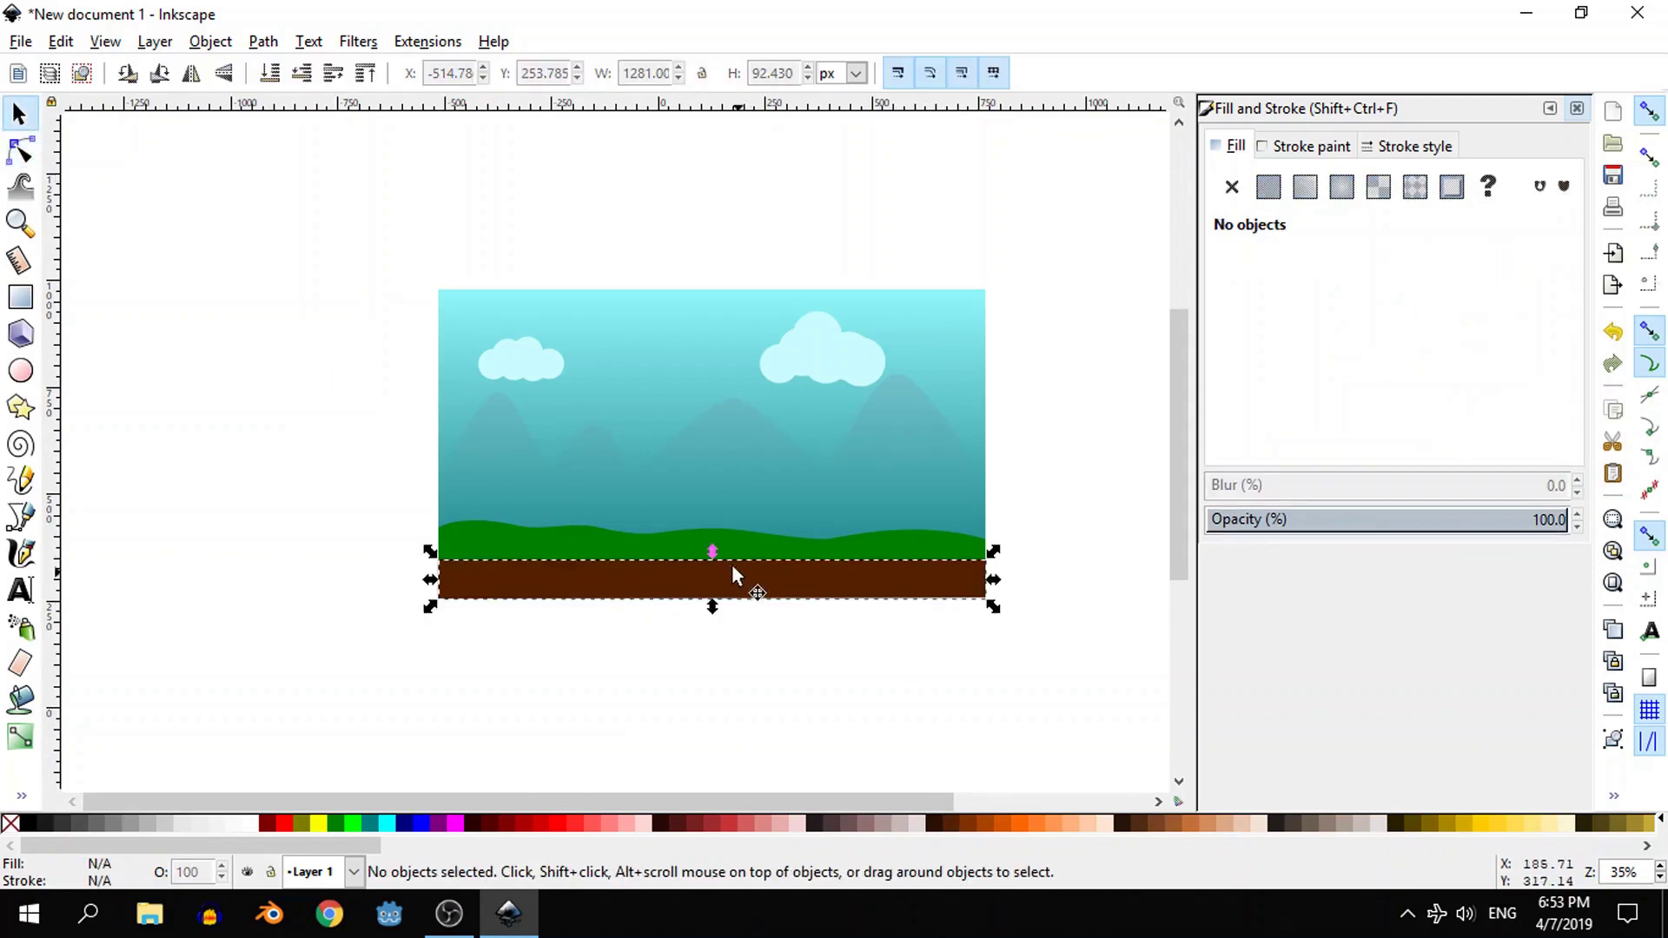
{"action": "left_click_drag", "start_coordinate": [712, 546], "coordinate": [711, 538]}
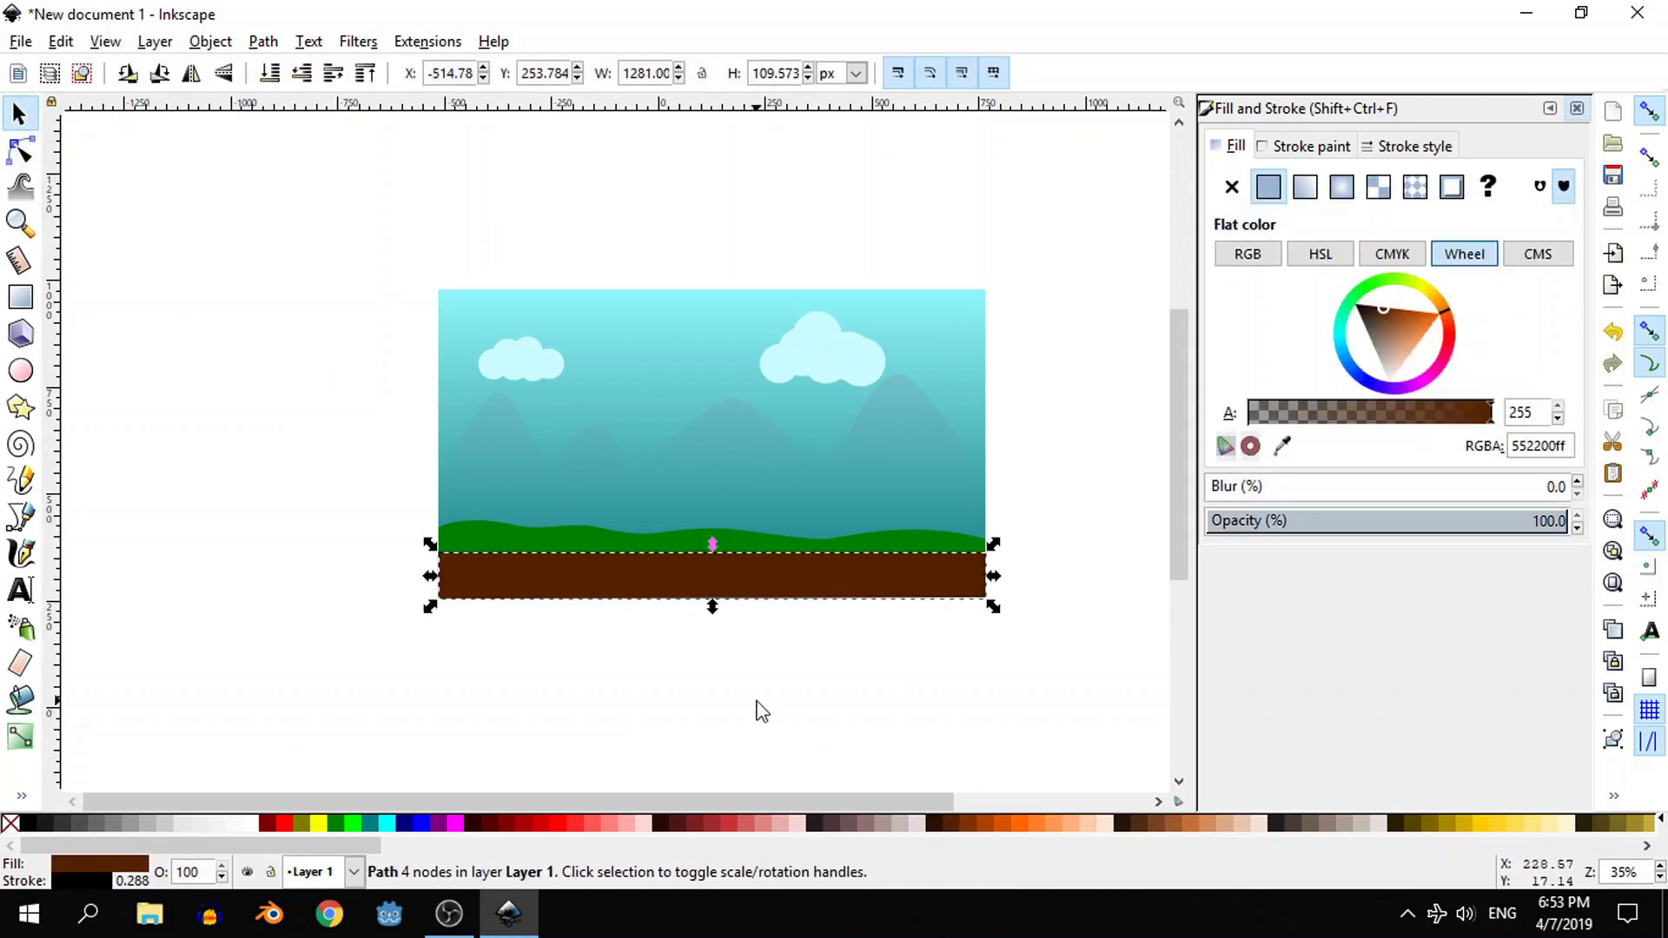
{"action": "left_click", "coordinate": [757, 701]}
{"action": "scroll", "coordinate": [717, 566], "scroll_direction": "up", "scroll_amount": 1}
{"action": "scroll", "coordinate": [718, 568], "scroll_direction": "up", "scroll_amount": 1}
{"action": "left_click", "coordinate": [707, 565]}
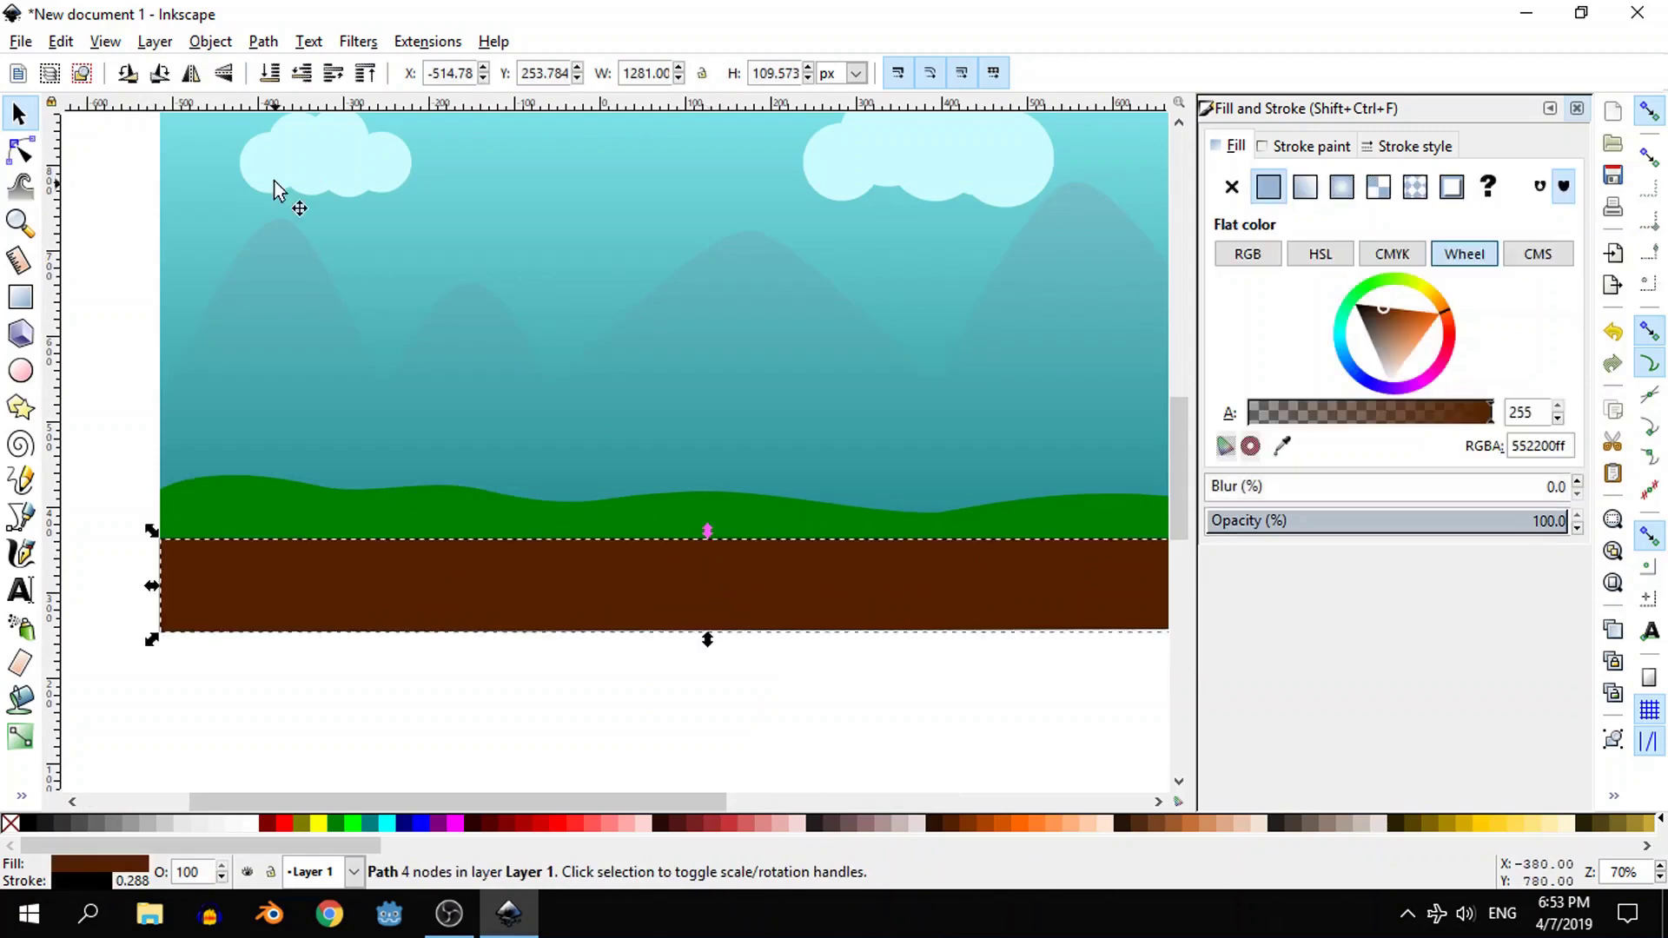
{"action": "left_click", "coordinate": [295, 76]}
{"action": "key", "text": "ctrl+z"}
{"action": "left_click", "coordinate": [650, 735]}
{"action": "left_click_drag", "start_coordinate": [692, 582], "coordinate": [691, 570]}
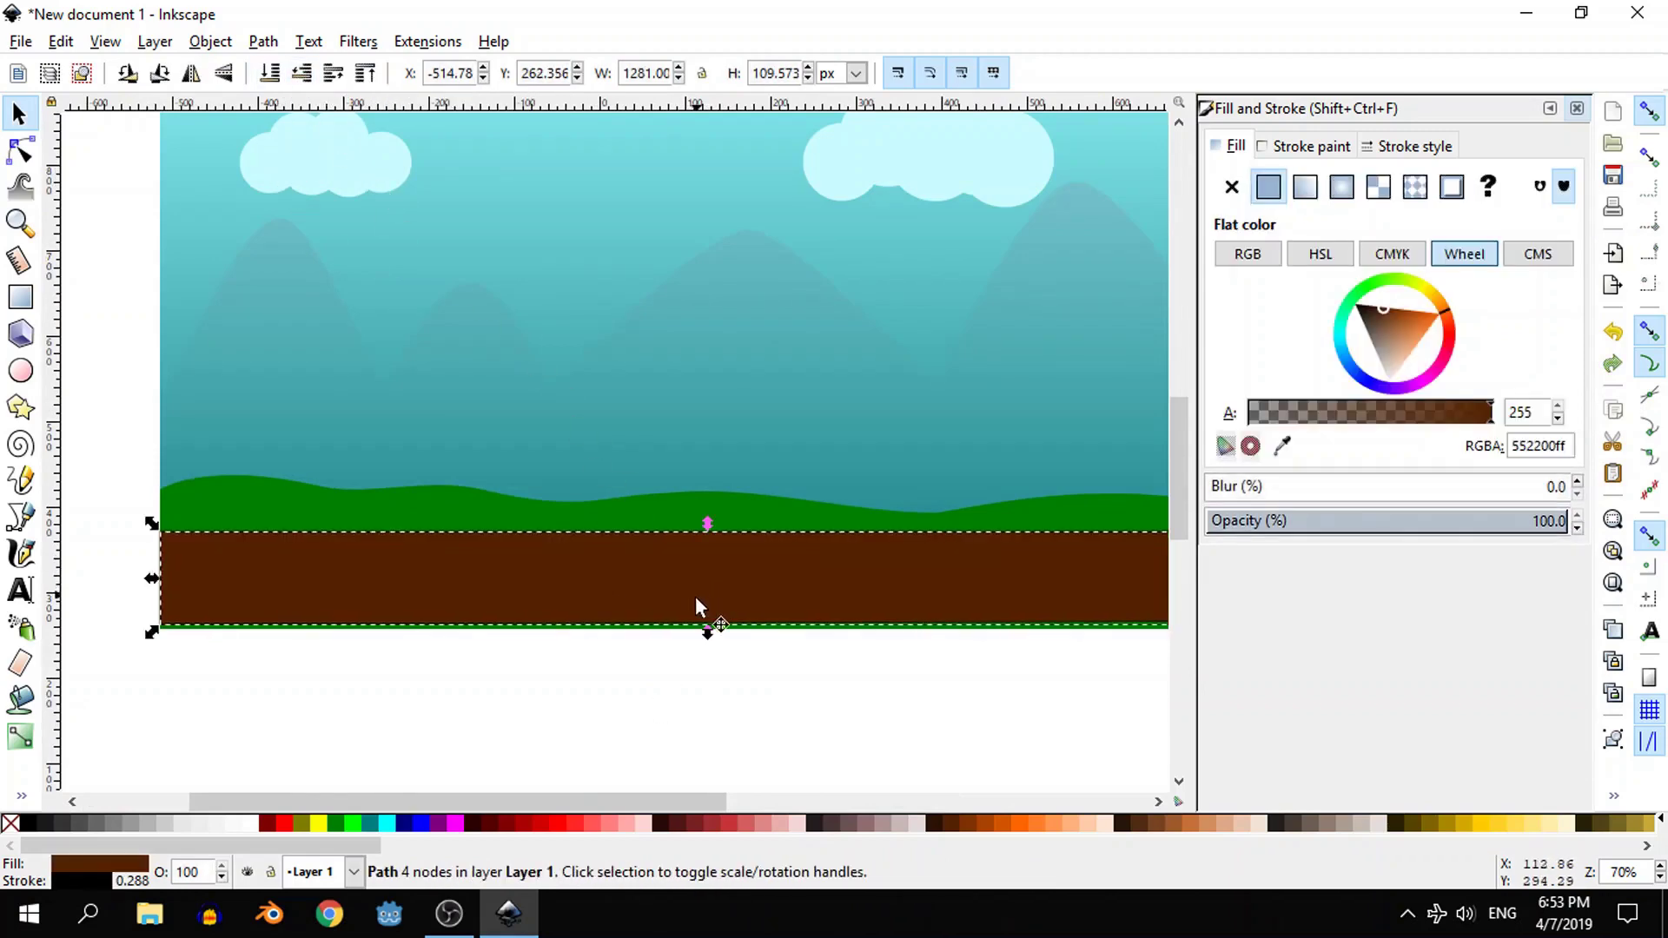
{"action": "key", "text": "ctrl+z"}
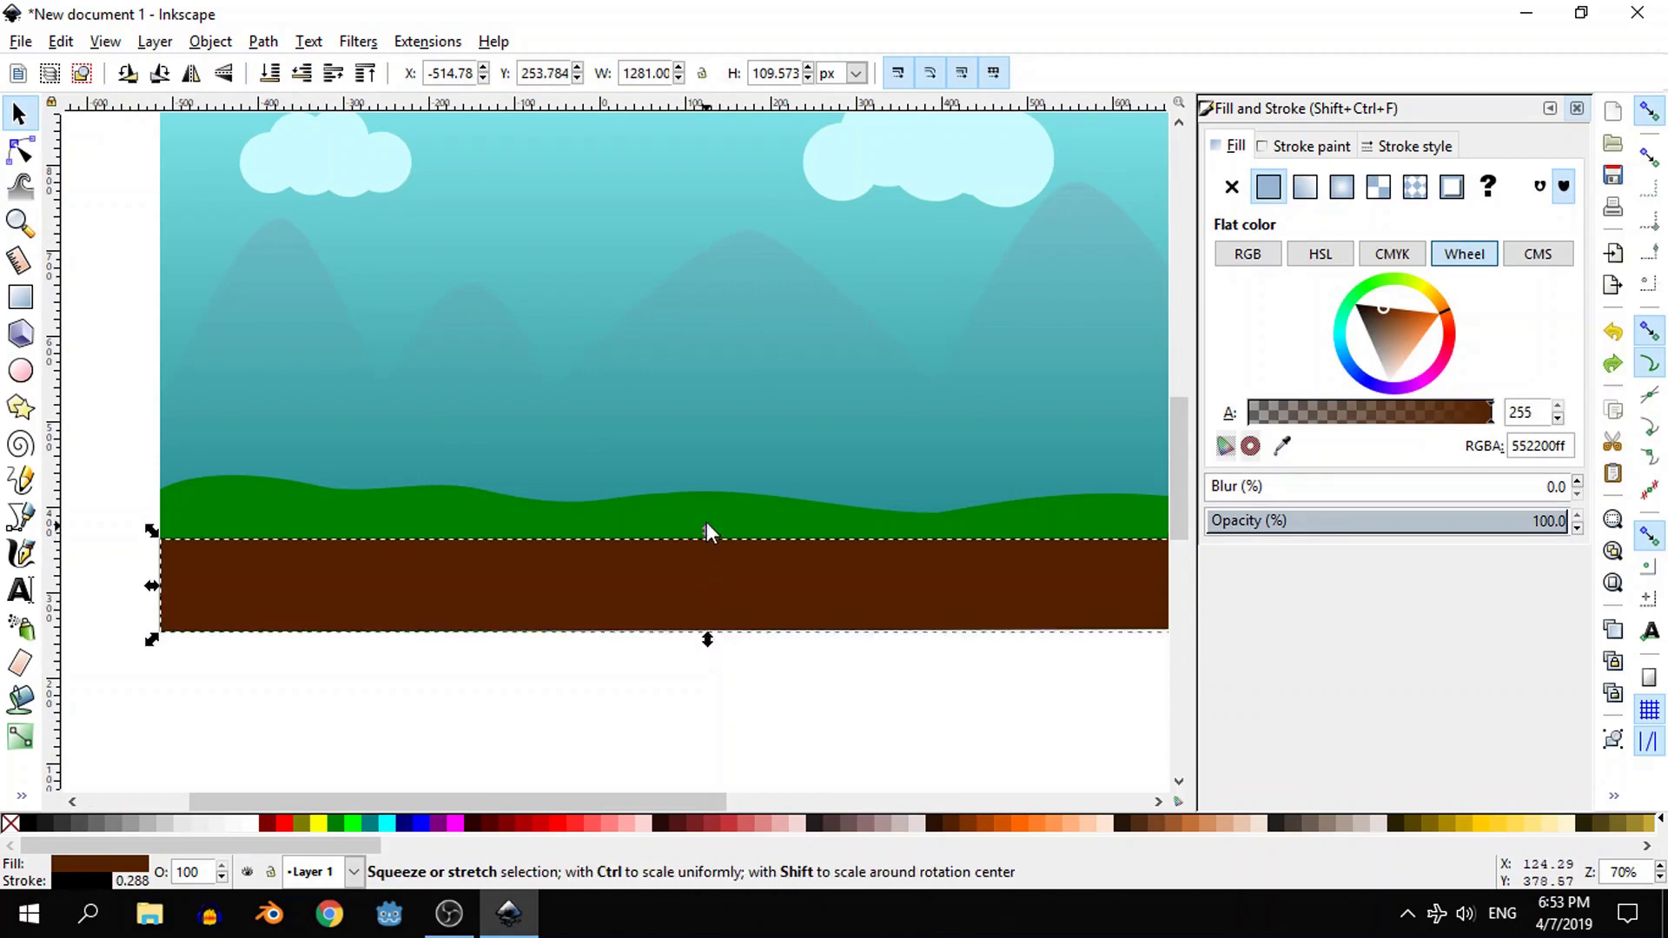
- Stretch the ground strip's upper edge further upward to a height of about 120 px and deselect it
{"action": "left_click_drag", "start_coordinate": [707, 524], "coordinate": [708, 525]}
{"action": "left_click", "coordinate": [745, 683]}
{"action": "scroll", "coordinate": [744, 682], "scroll_direction": "down", "scroll_amount": 2}
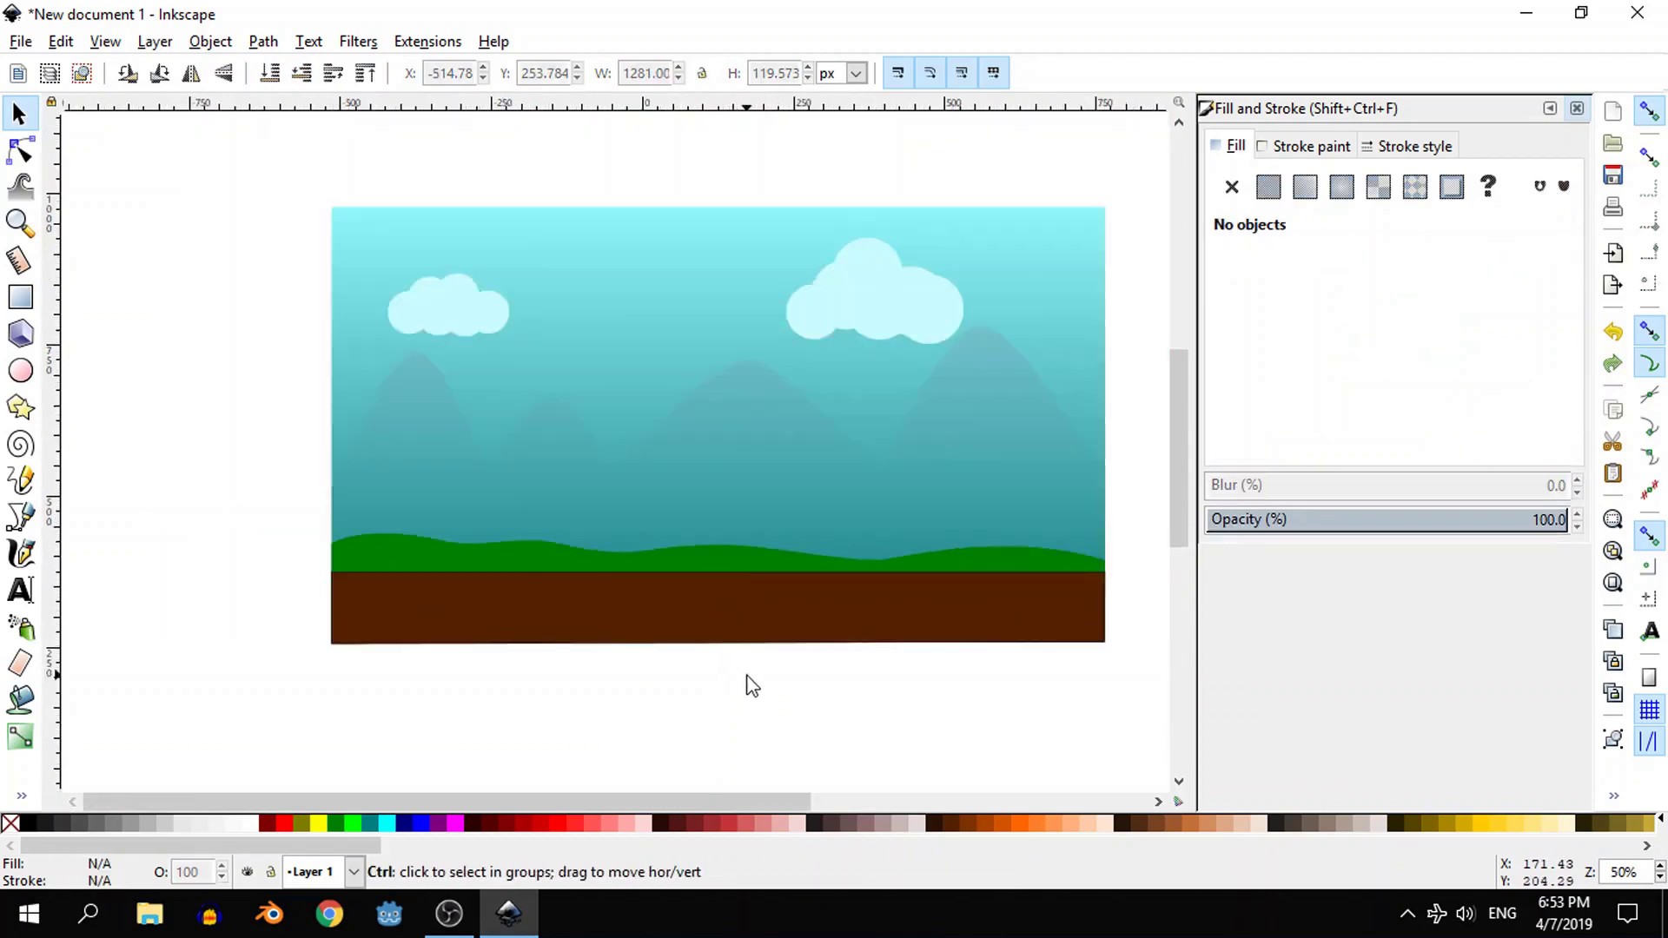
- Apply a vertical linear gradient to the ground strip, running from its upper edge down to its lower edge
{"action": "left_click", "coordinate": [781, 616]}
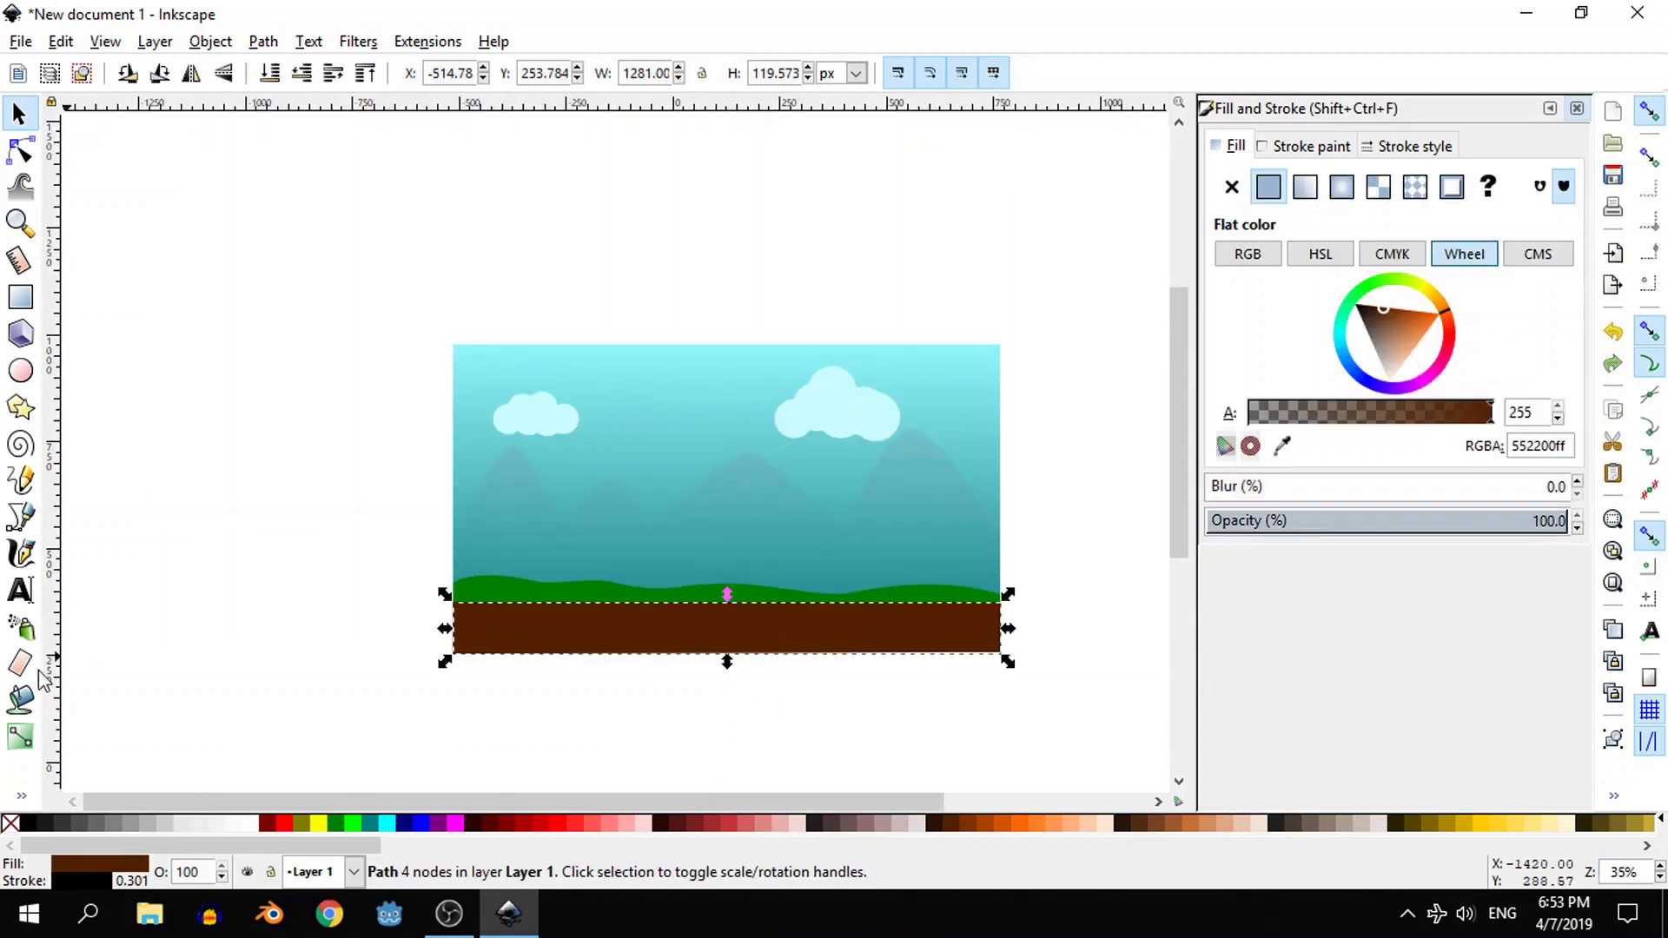
{"action": "left_click", "coordinate": [20, 737]}
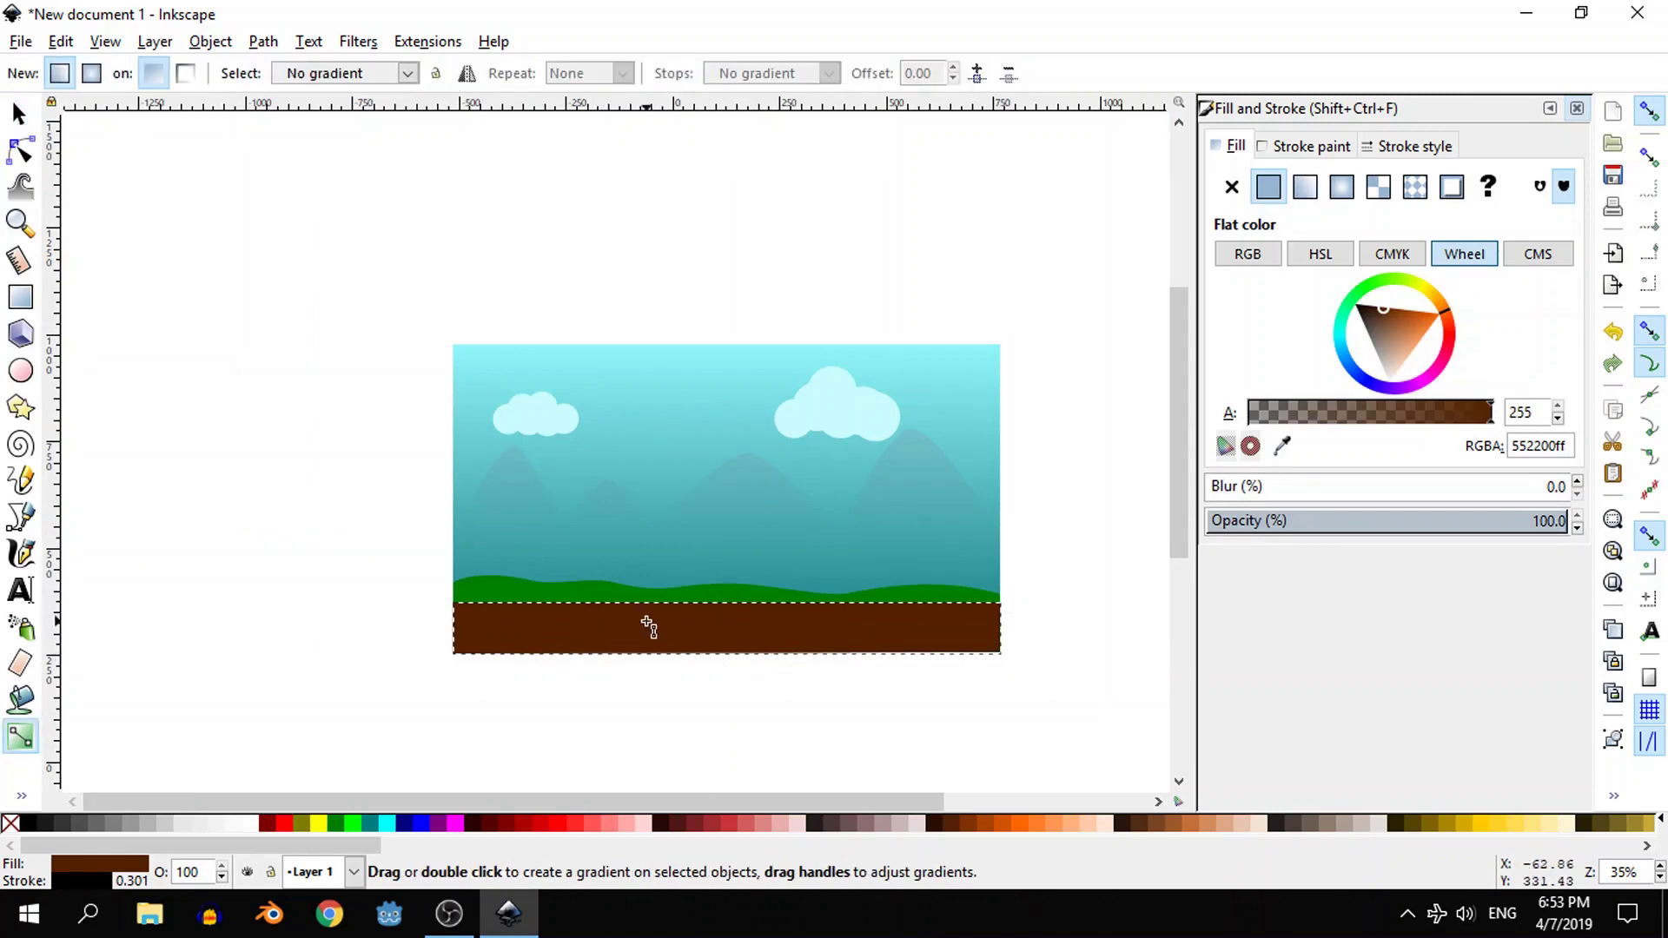
{"action": "left_click_drag", "start_coordinate": [696, 614], "coordinate": [701, 662]}
- Set the gradient's upper stop to the green sampled from the hill, 008000
{"action": "left_click", "coordinate": [701, 604]}
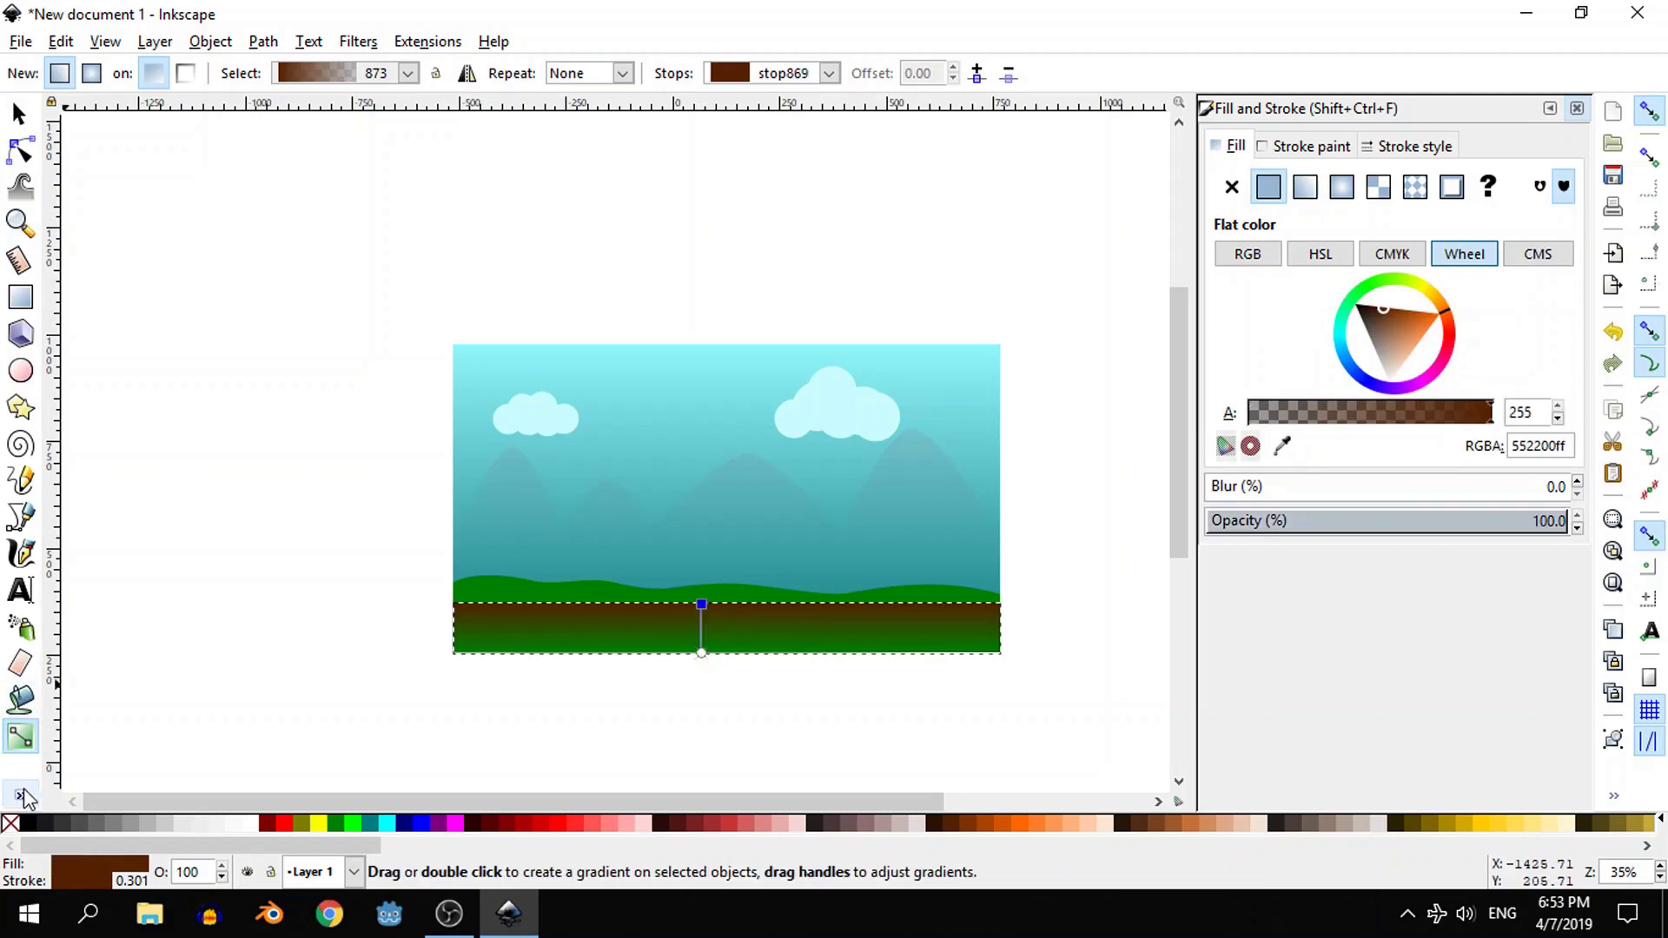
{"action": "left_click", "coordinate": [23, 797]}
{"action": "left_click", "coordinate": [95, 817]}
{"action": "left_click", "coordinate": [508, 594]}
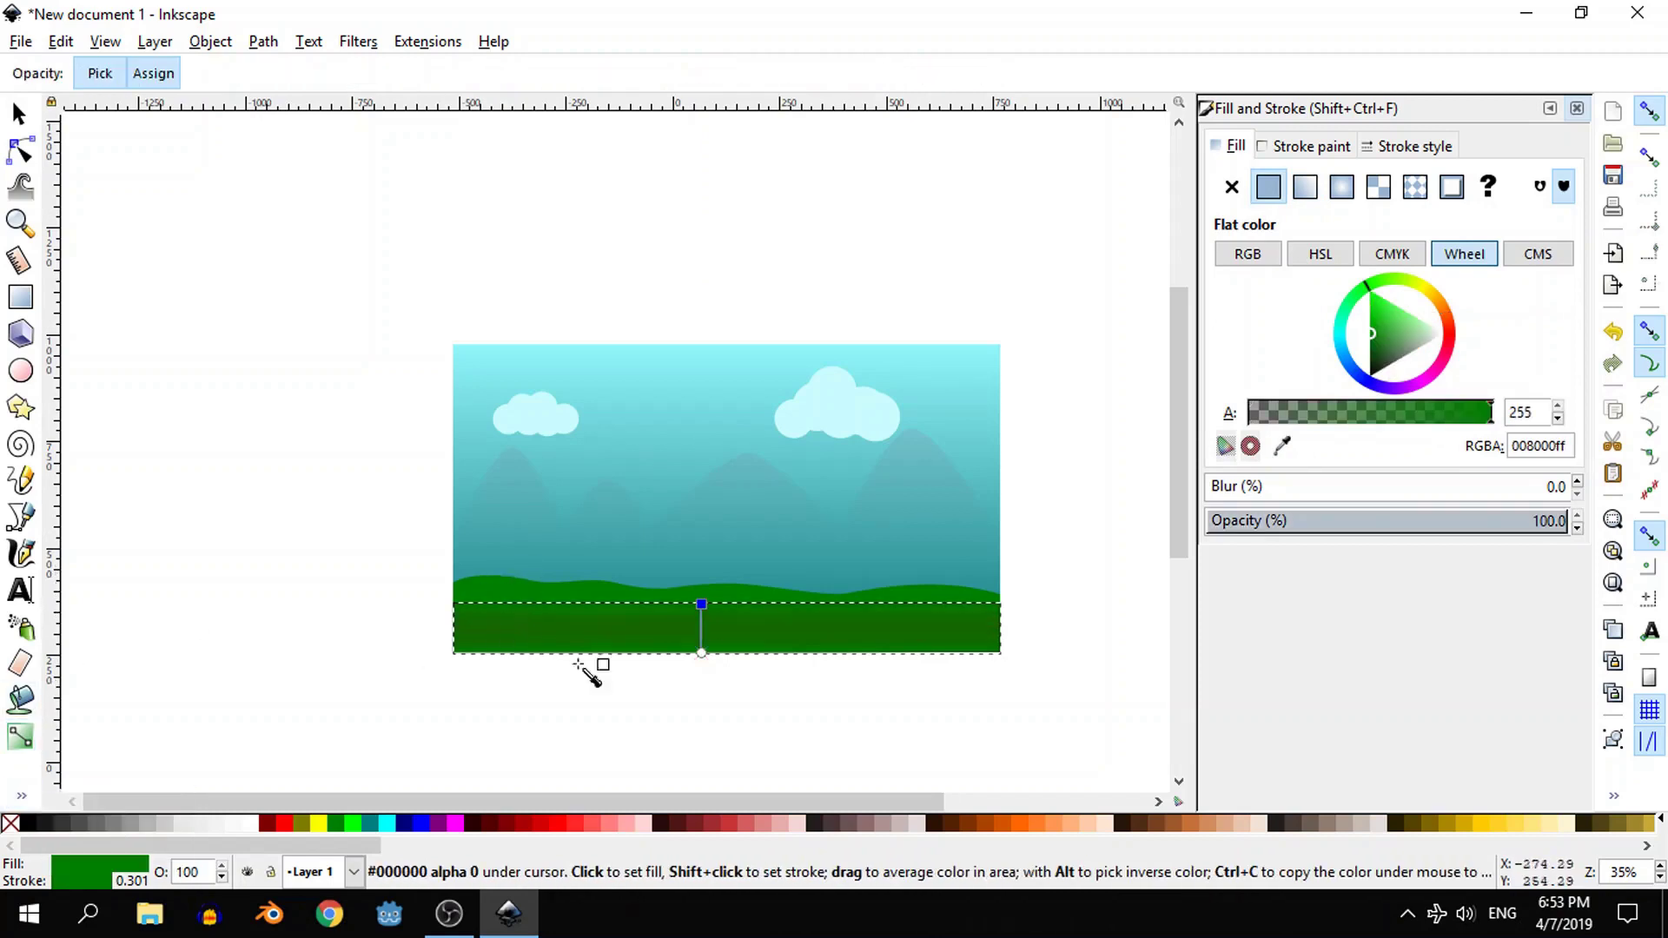
- Set the gradient's lower stop to opaque dark brown 552200
{"action": "key", "text": "g"}
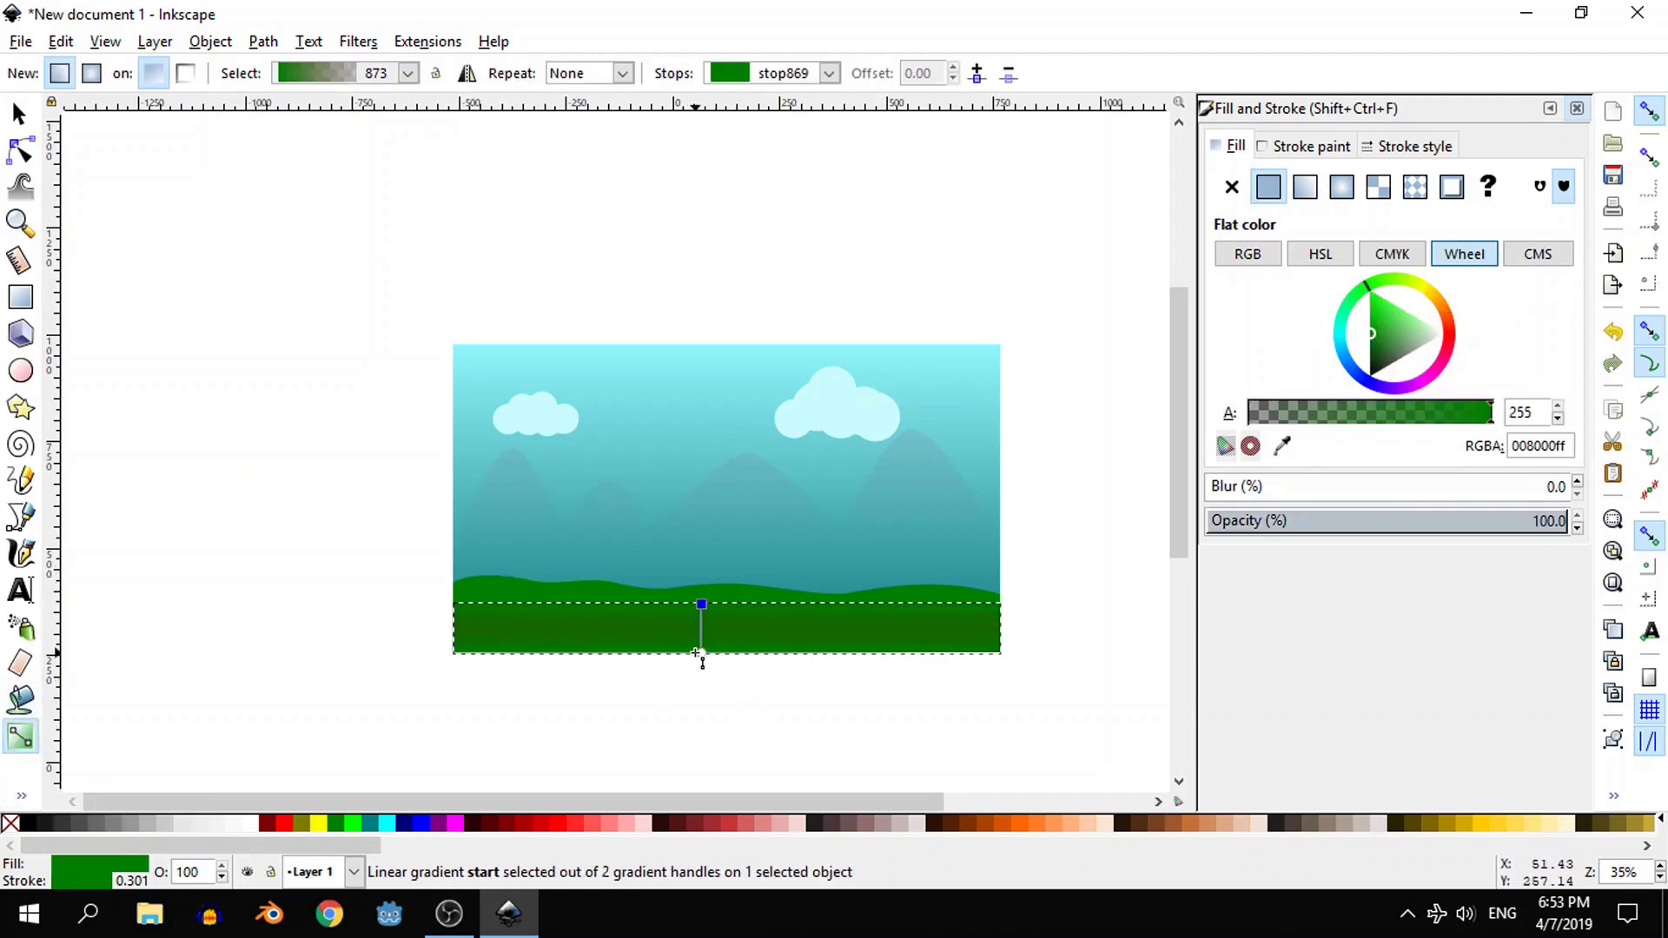
{"action": "left_click", "coordinate": [701, 653]}
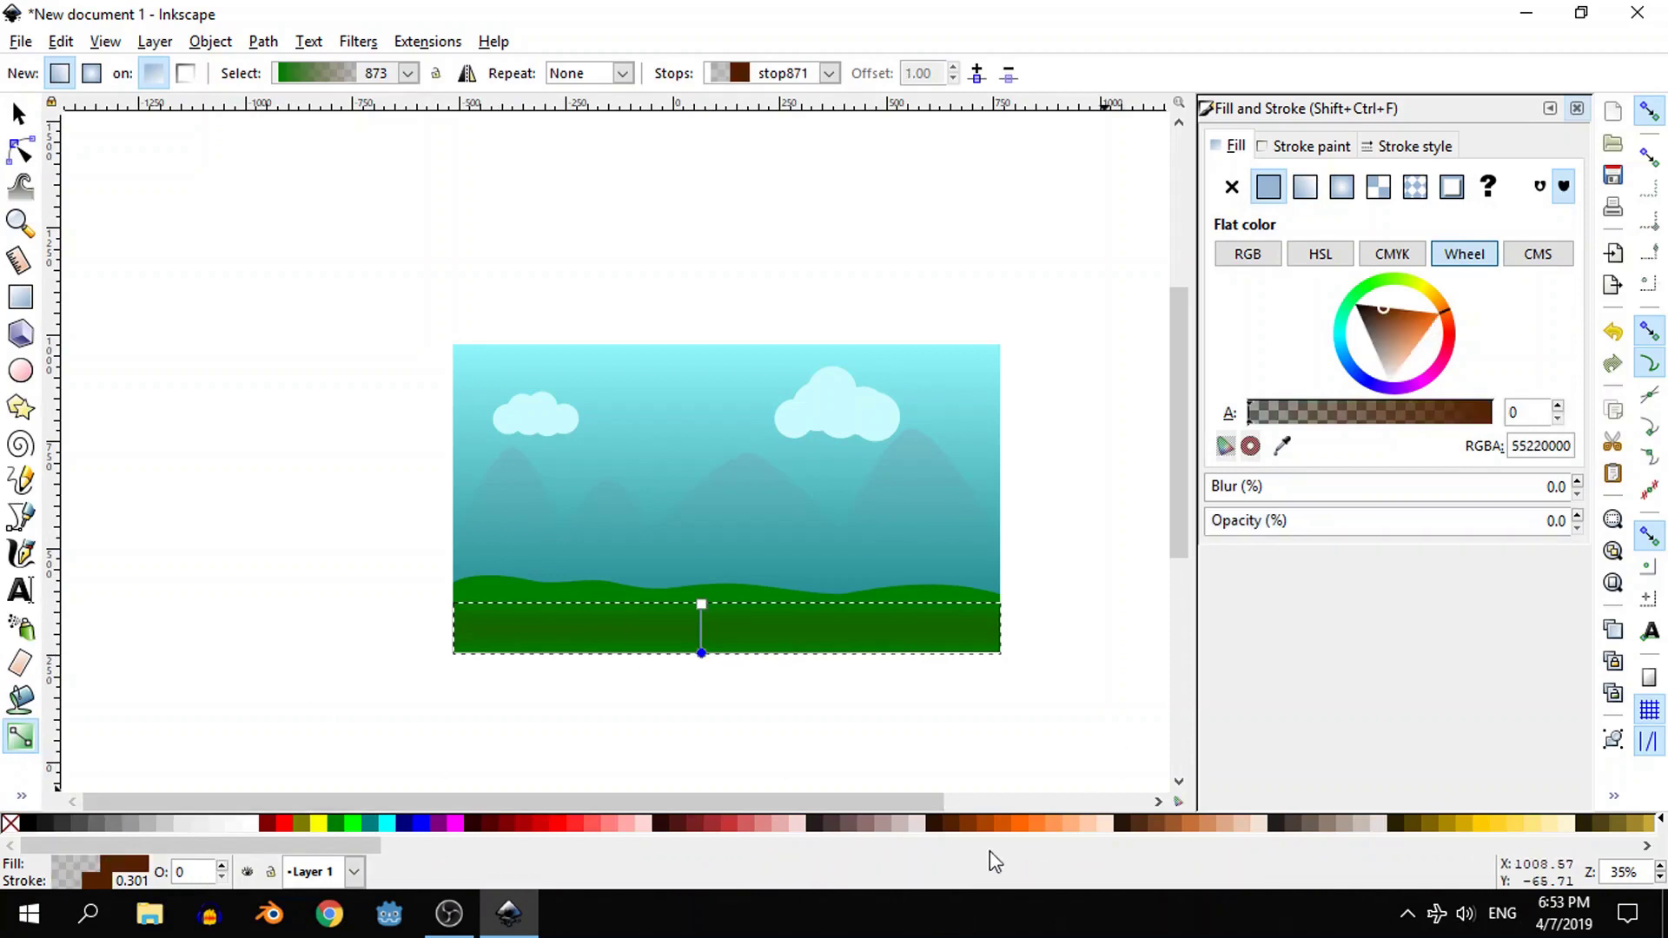
{"action": "left_click", "coordinate": [951, 823]}
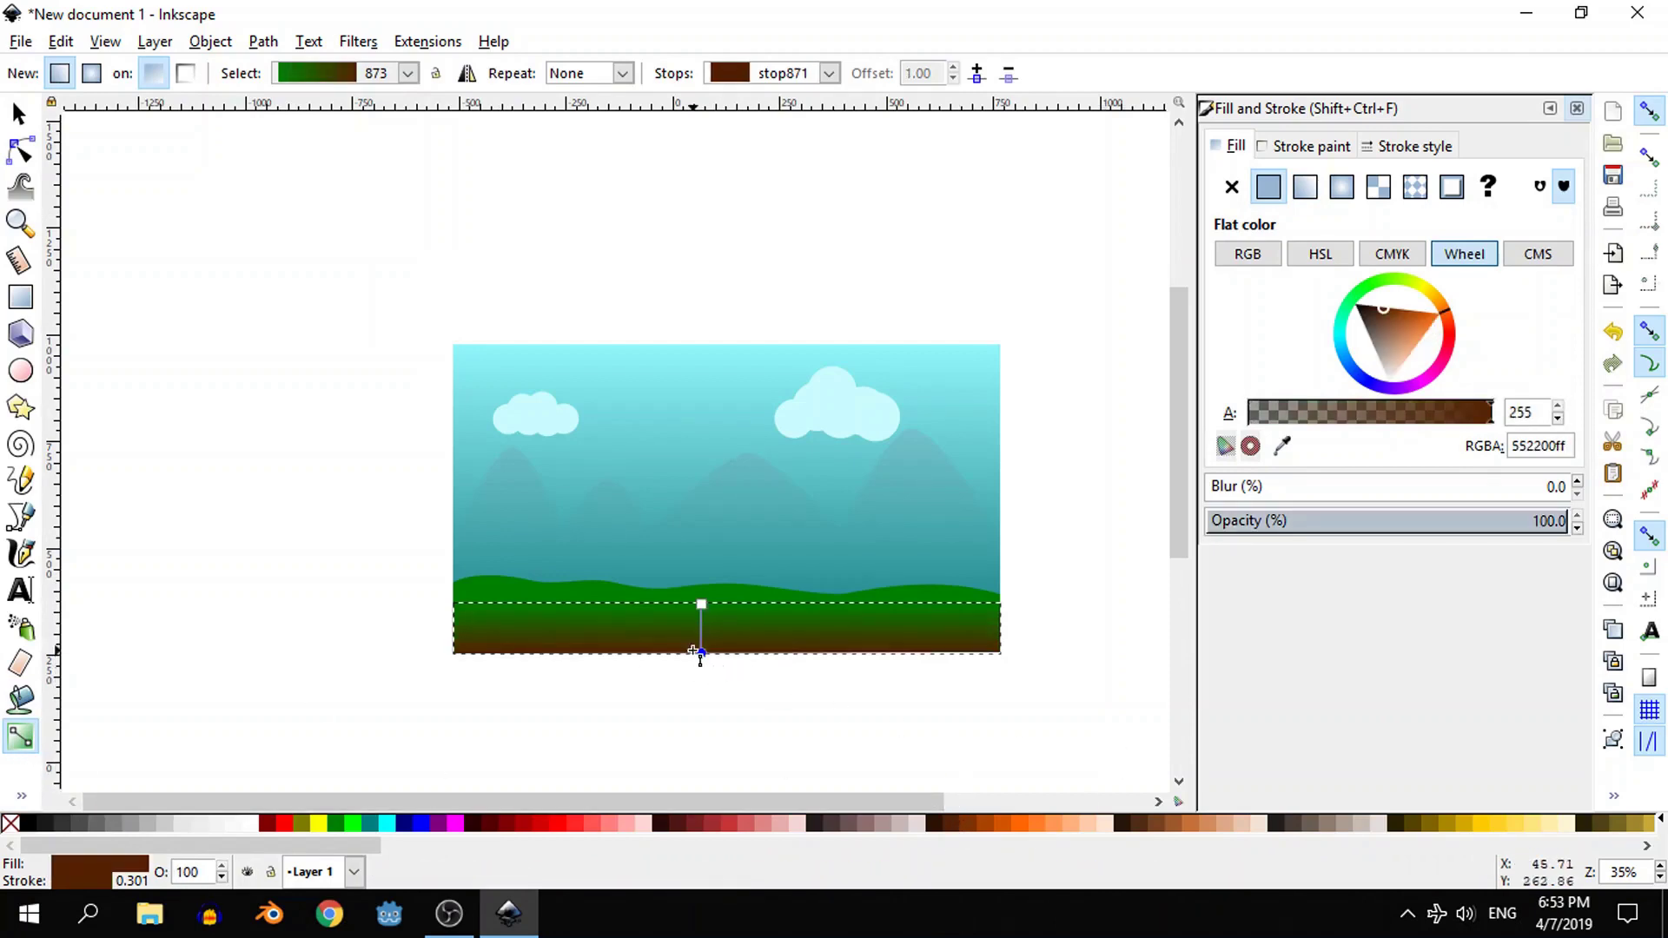
- Try to move the gradient's lower end past the strip's bottom edge, and undo the change
{"action": "left_click_drag", "start_coordinate": [701, 655], "coordinate": [709, 663]}
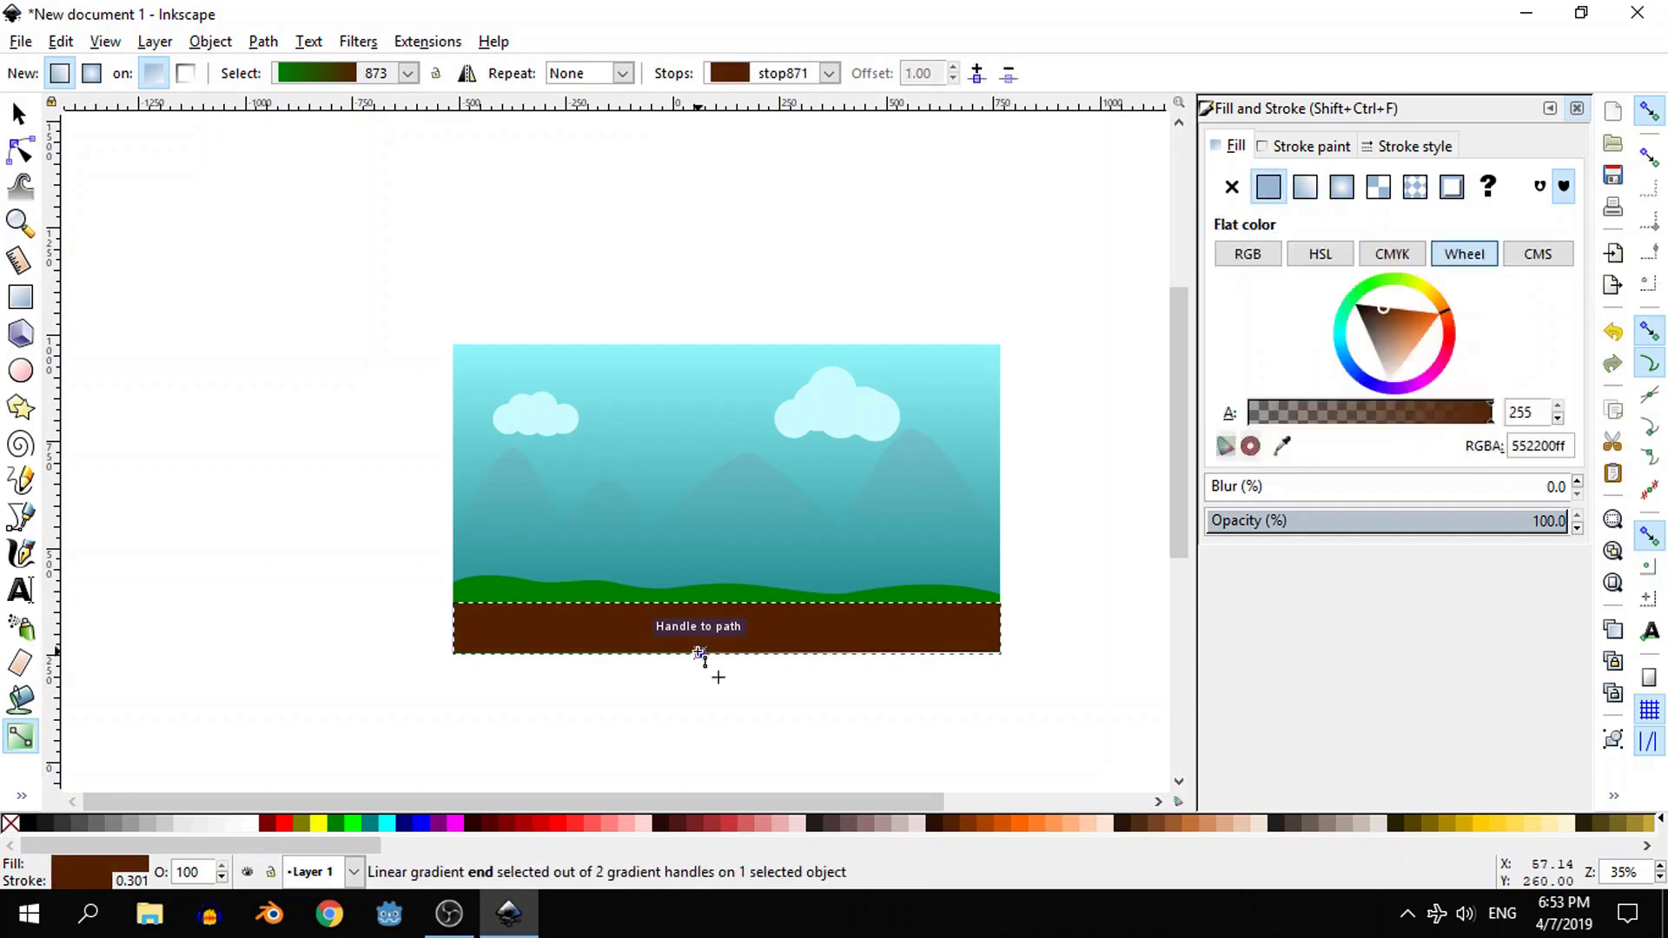
{"action": "key", "text": "ctrl+z"}
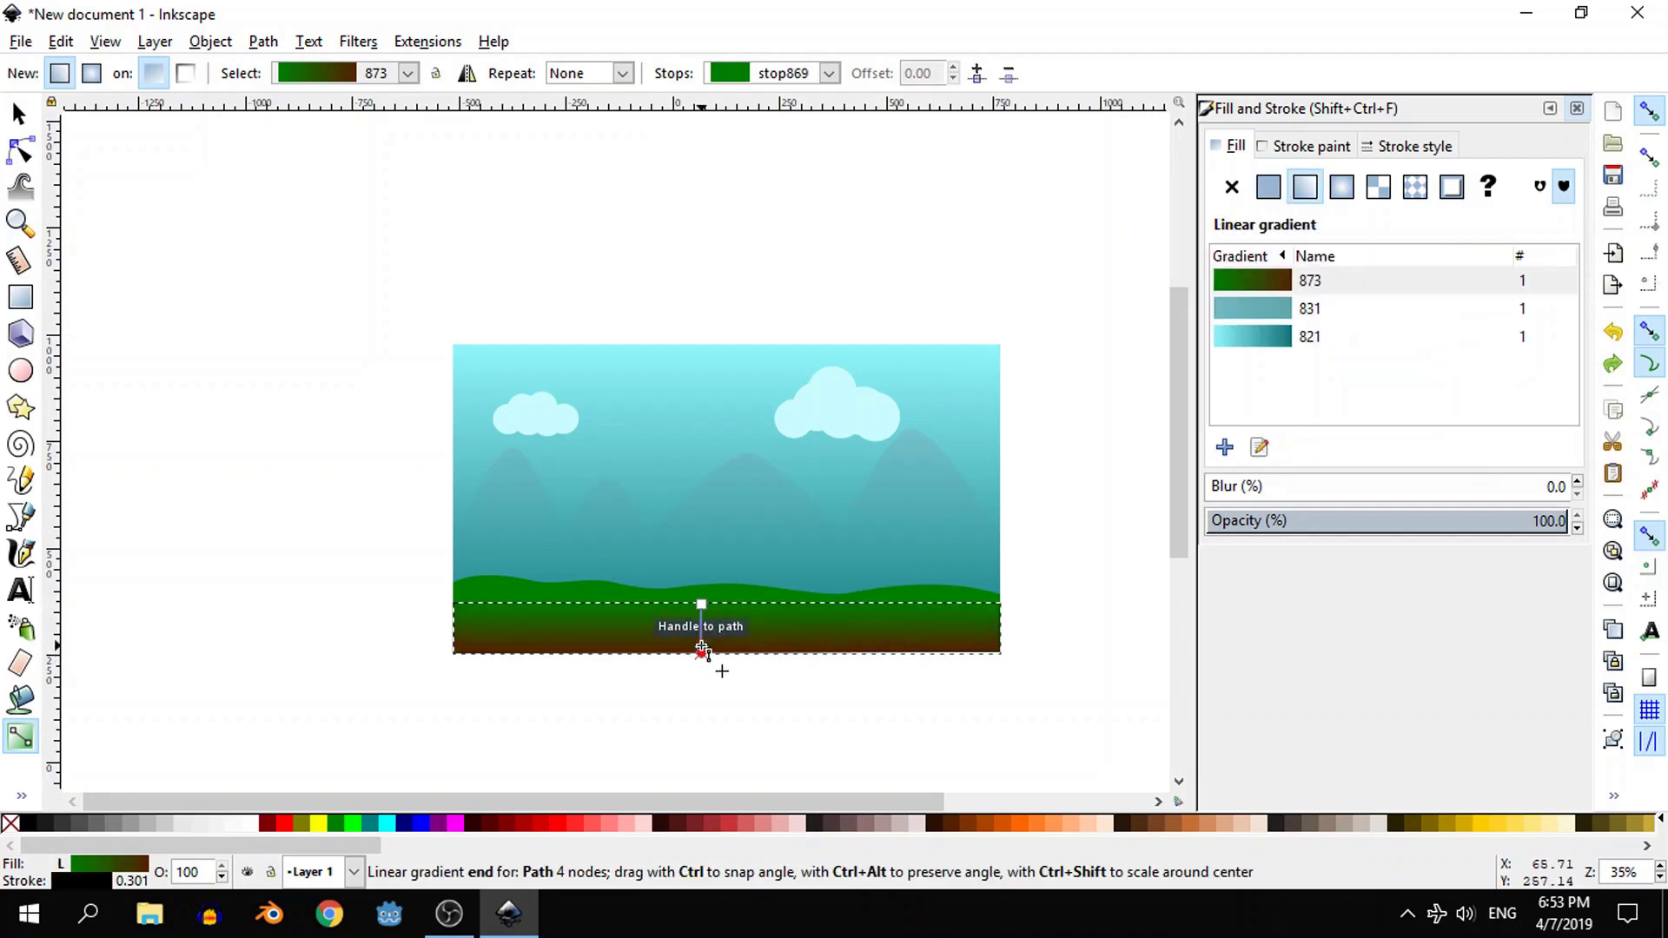
{"action": "left_click", "coordinate": [702, 650]}
- Try to start the strip's gradient higher up, inside the green hill
{"action": "scroll", "coordinate": [702, 650], "scroll_direction": "up", "scroll_amount": 2, "text": "ctrl"}
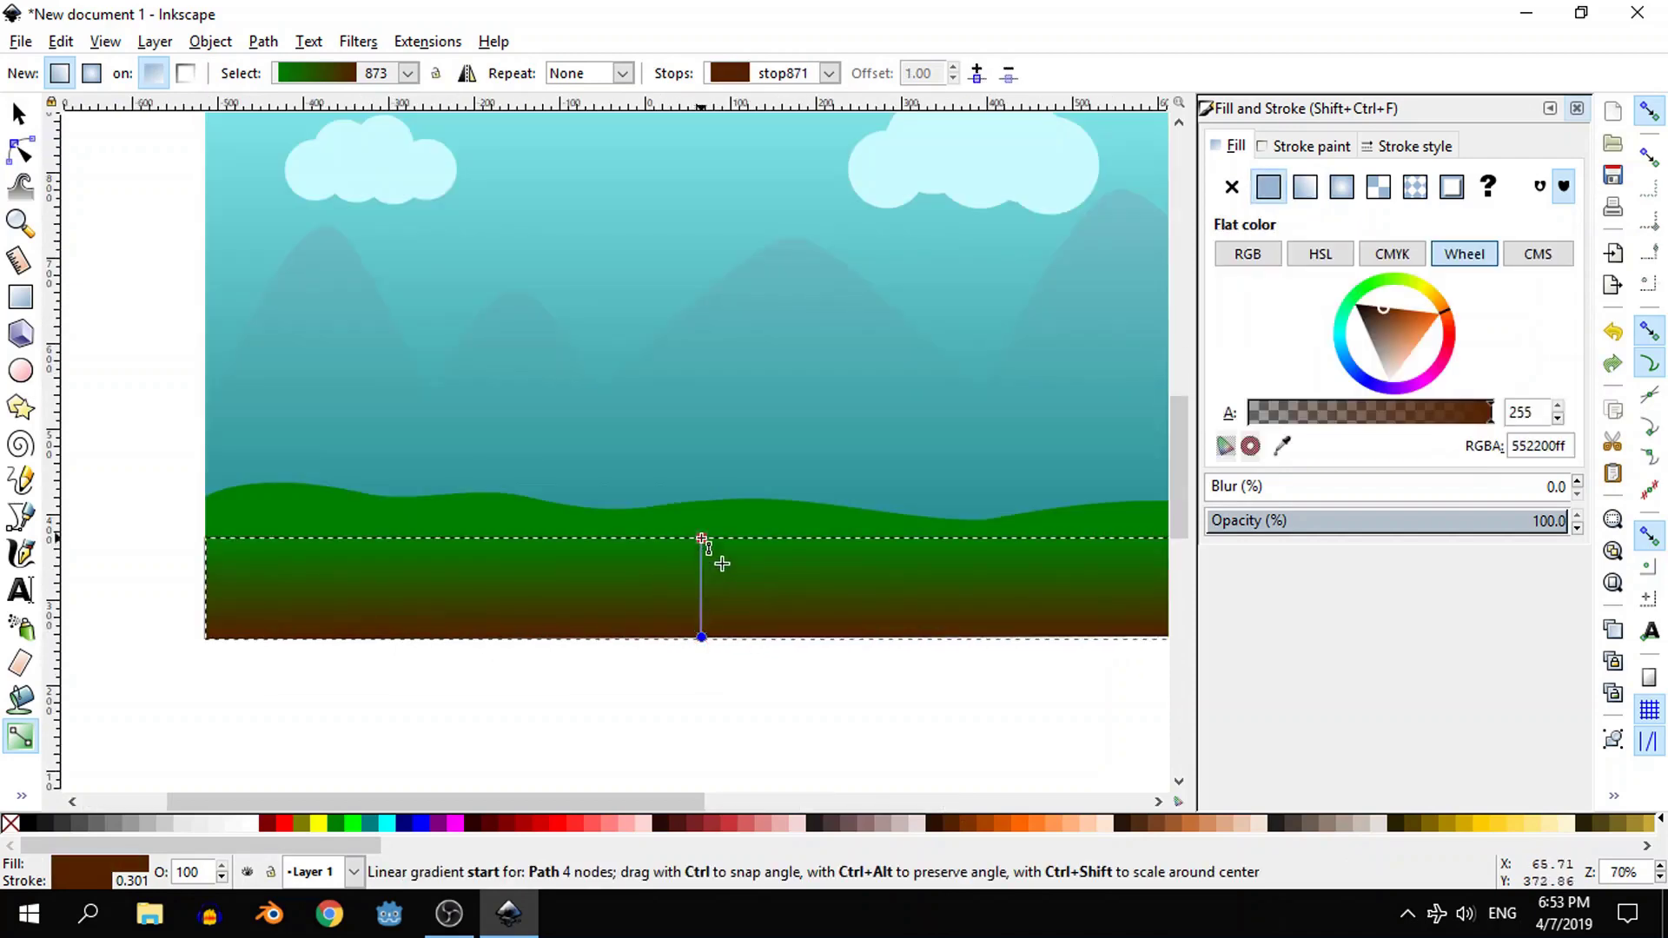
{"action": "left_click_drag", "start_coordinate": [704, 519], "coordinate": [713, 483]}
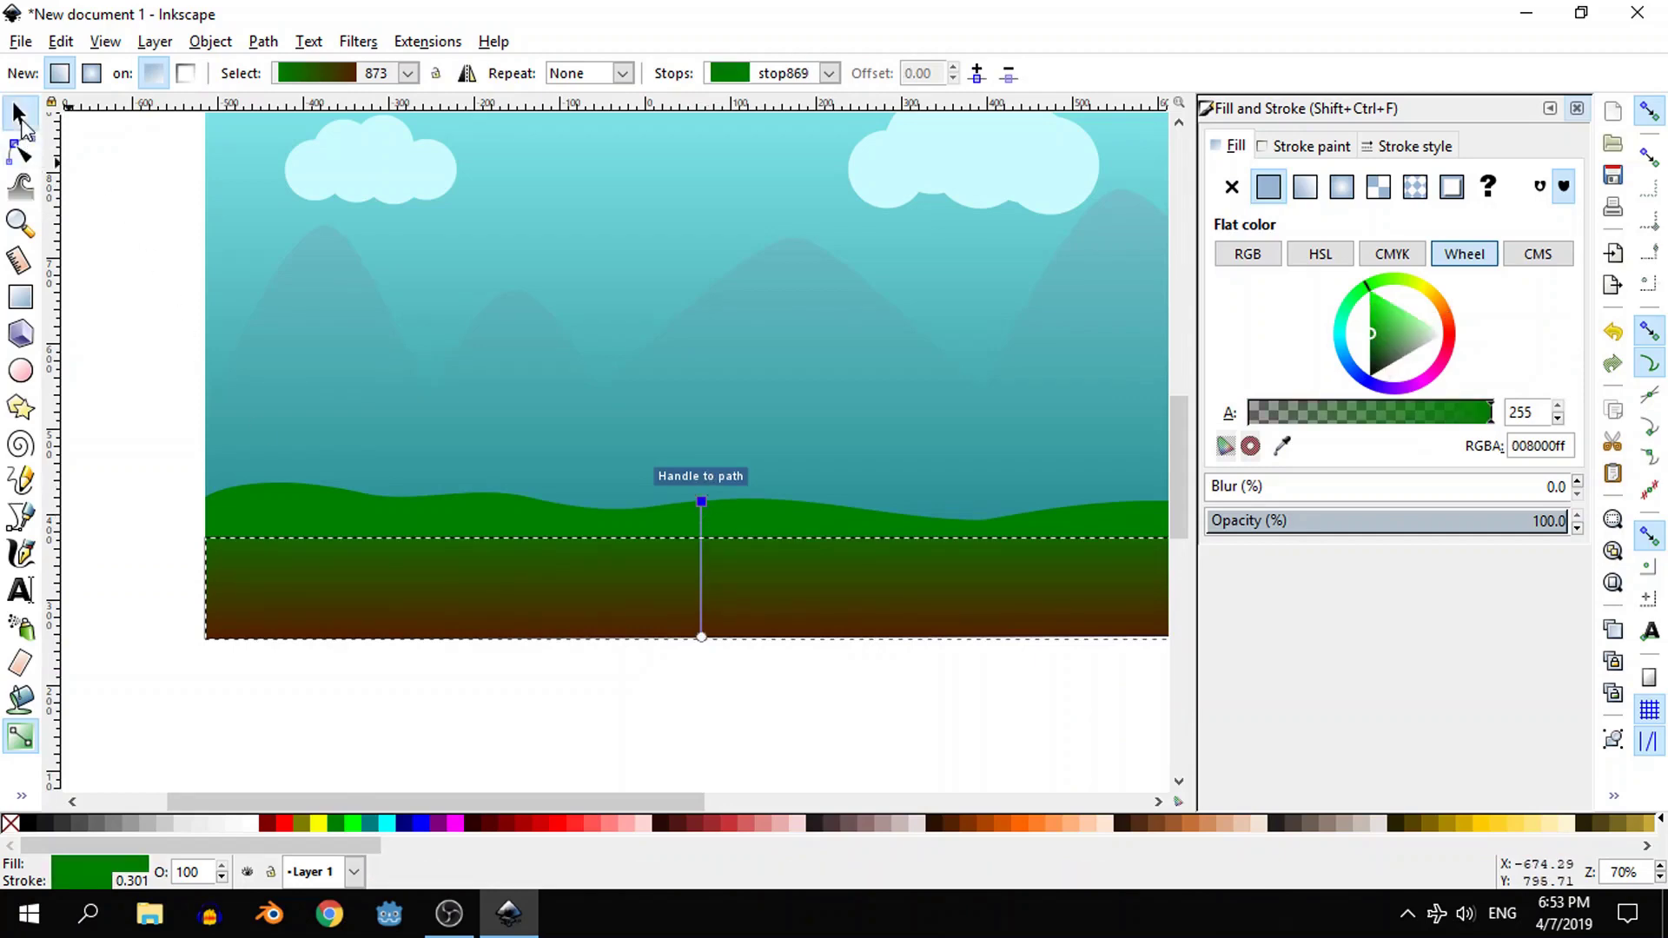
{"action": "left_click", "coordinate": [21, 121]}
{"action": "left_click", "coordinate": [531, 696]}
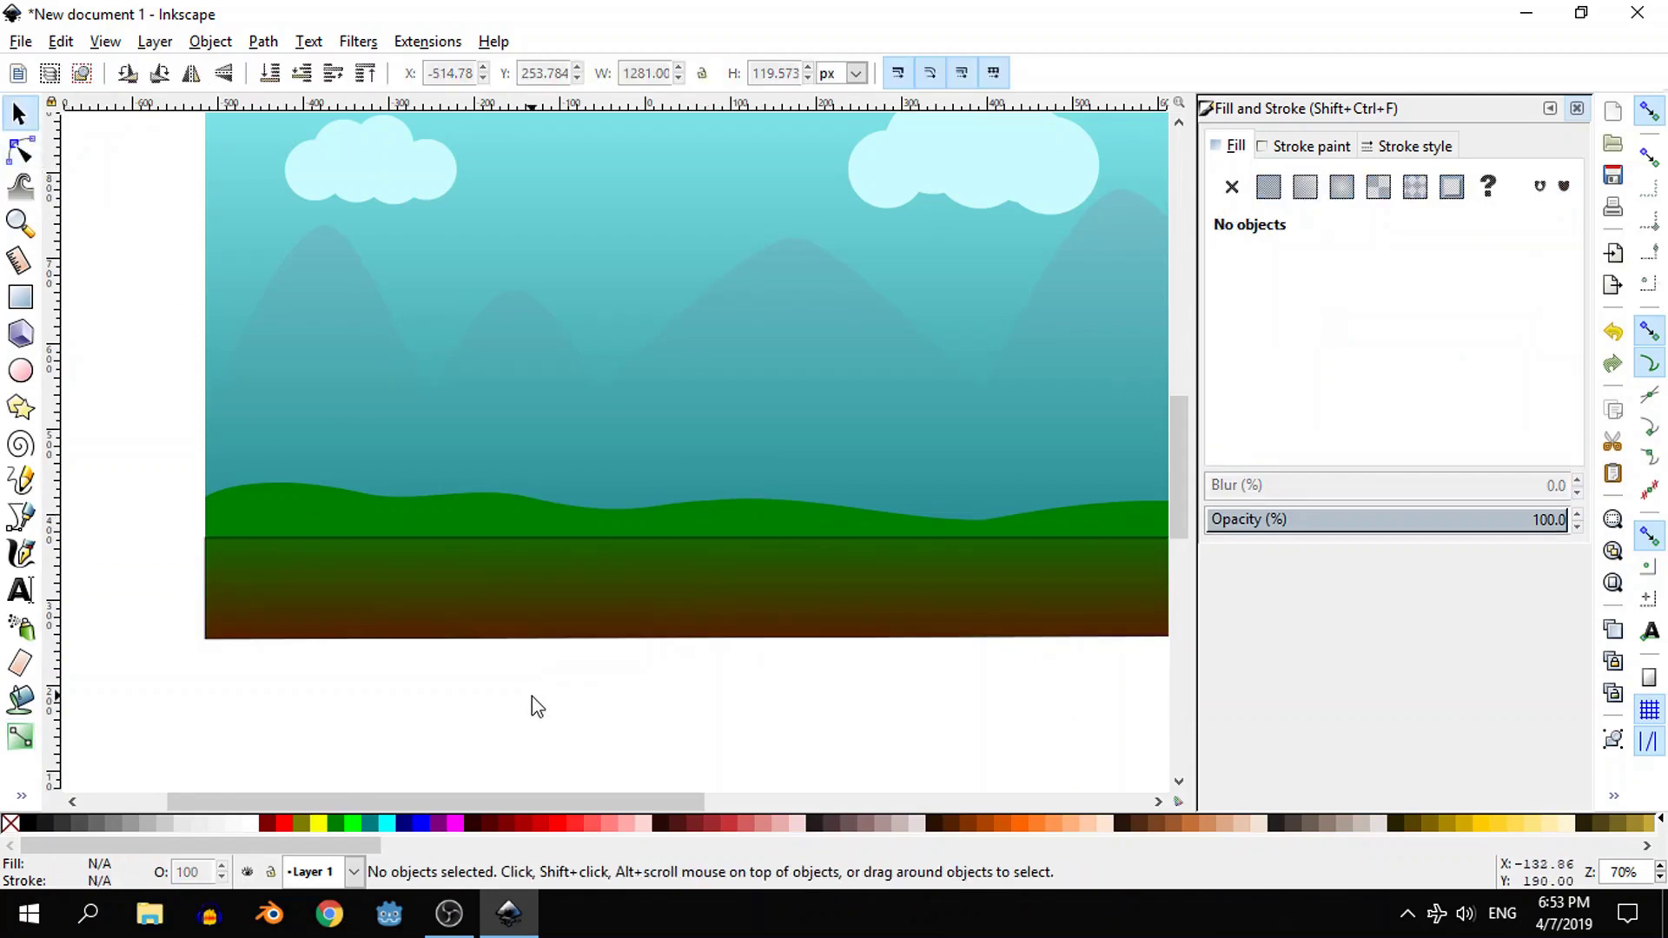
- Undo the last move of the gradient's start point, with the ground strip selected
{"action": "left_click", "coordinate": [689, 581]}
{"action": "left_click_drag", "start_coordinate": [681, 555], "coordinate": [659, 620]}
{"action": "key", "text": "ctrl+z"}
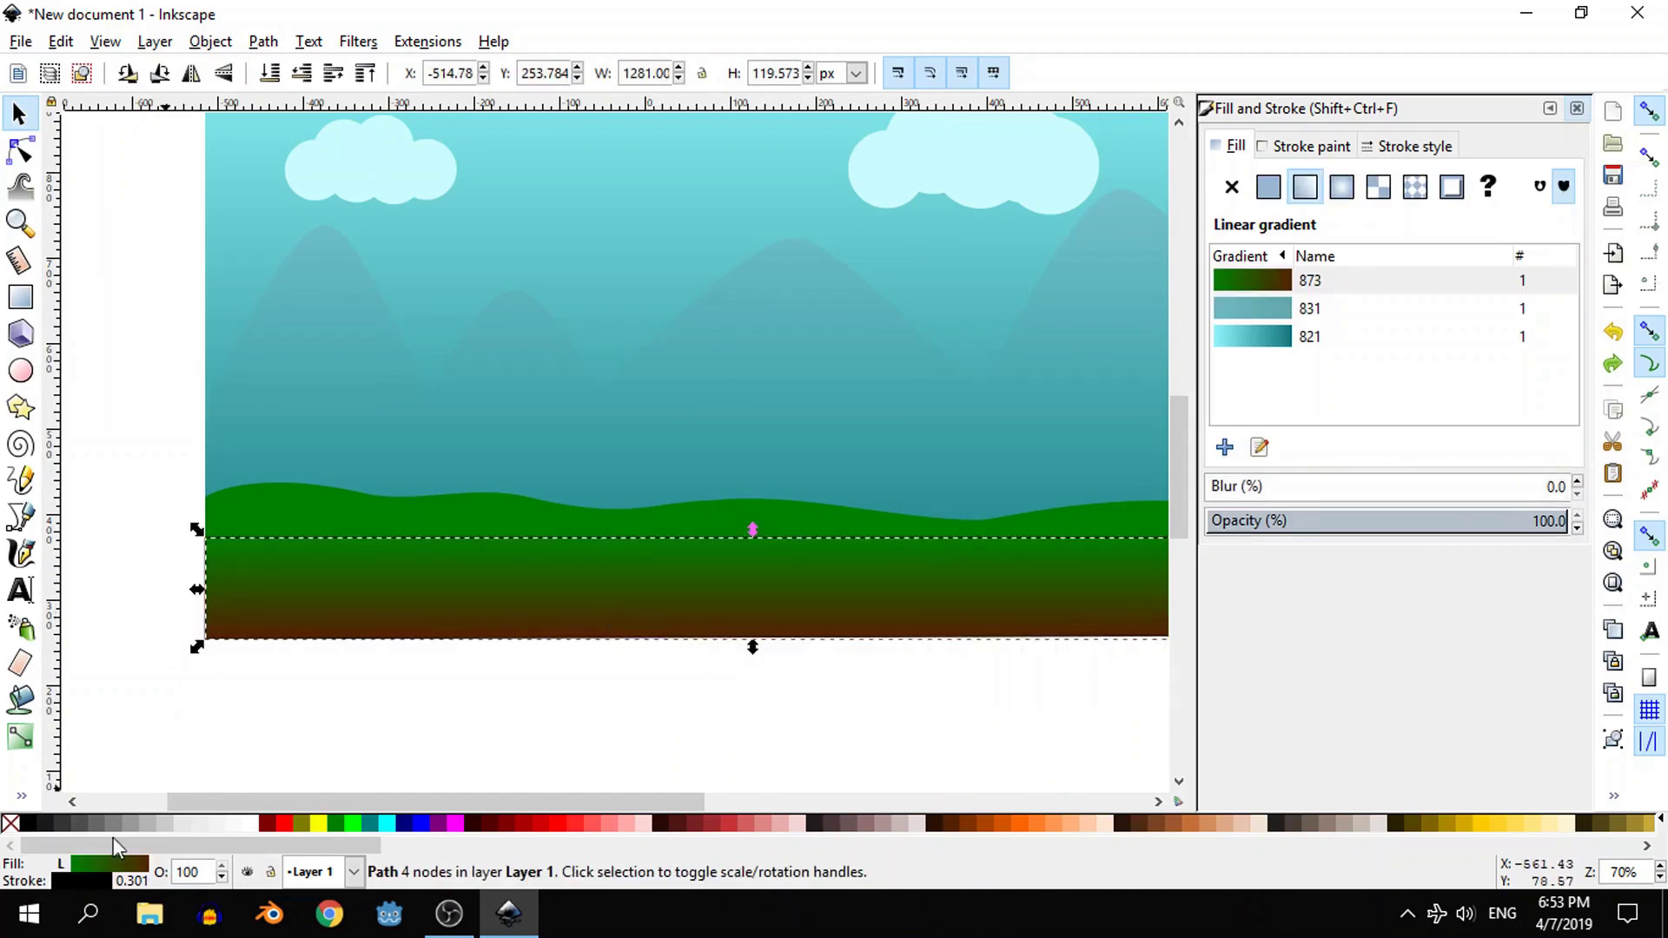
- Remove the ground strip's outline and deselect the strip
{"action": "left_click", "coordinate": [11, 826], "text": "shift"}
{"action": "left_click", "coordinate": [650, 725]}
{"action": "scroll", "coordinate": [650, 726], "scroll_direction": "down", "scroll_amount": 1}
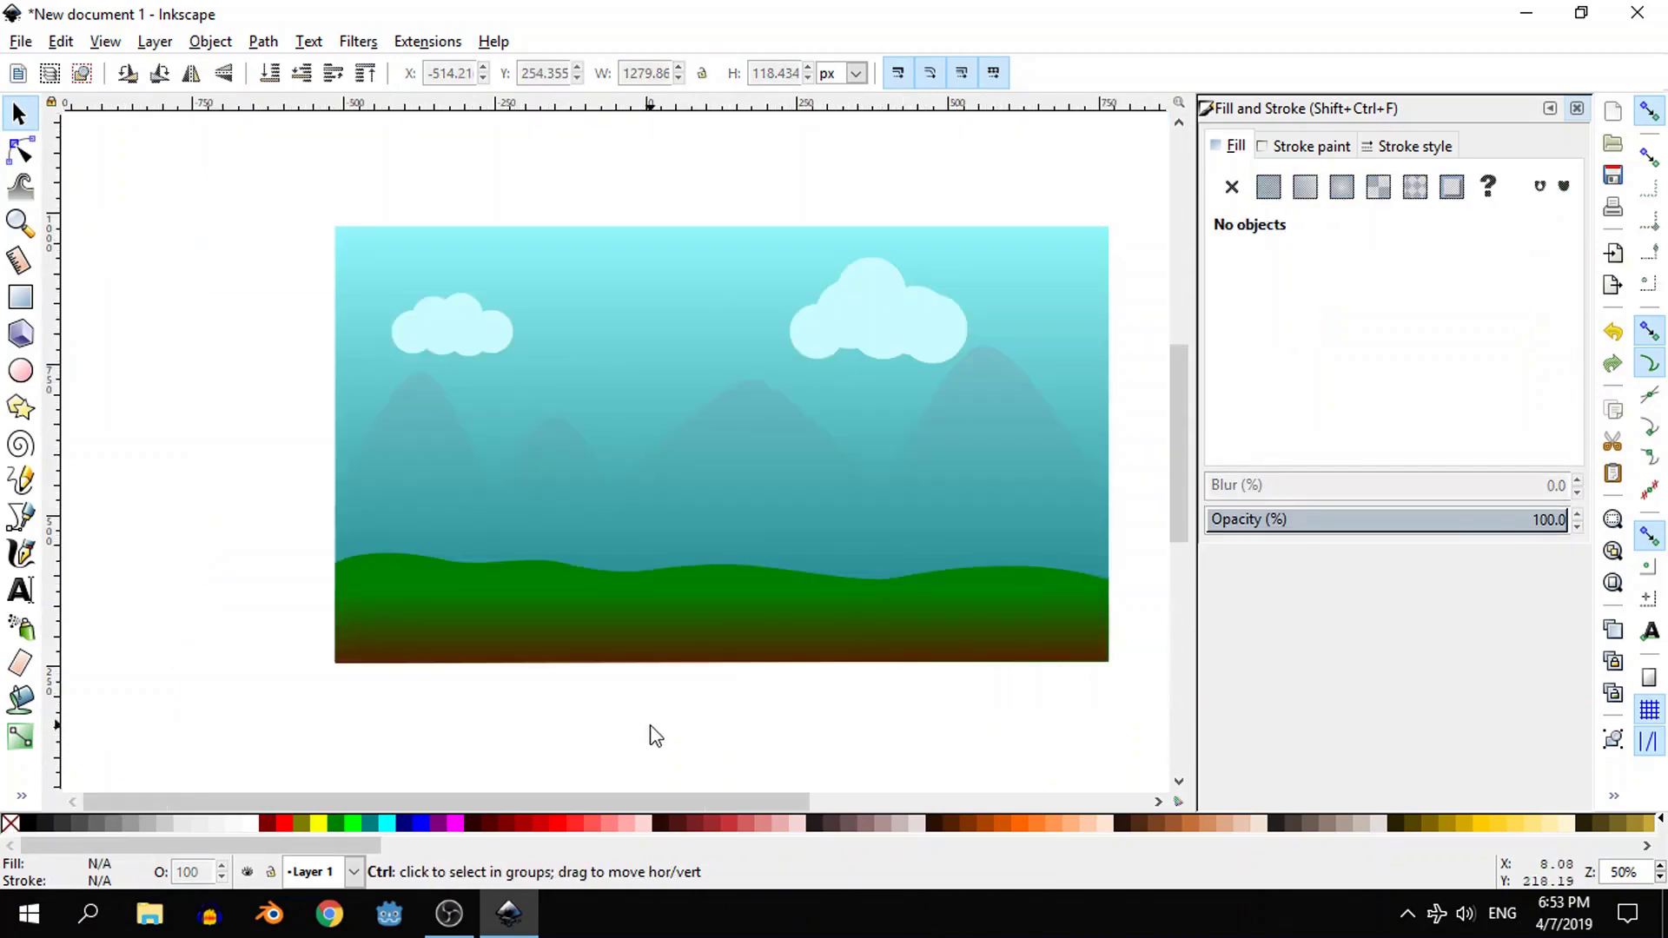
- Draw a tall rectangle about 160 by 657 px on the empty canvas left of the landscape and fill it red ff0000
{"action": "scroll", "coordinate": [1043, 386], "scroll_direction": "down", "scroll_amount": 2}
{"action": "scroll", "coordinate": [888, 460], "scroll_direction": "down", "scroll_amount": 1, "text": "ctrl"}
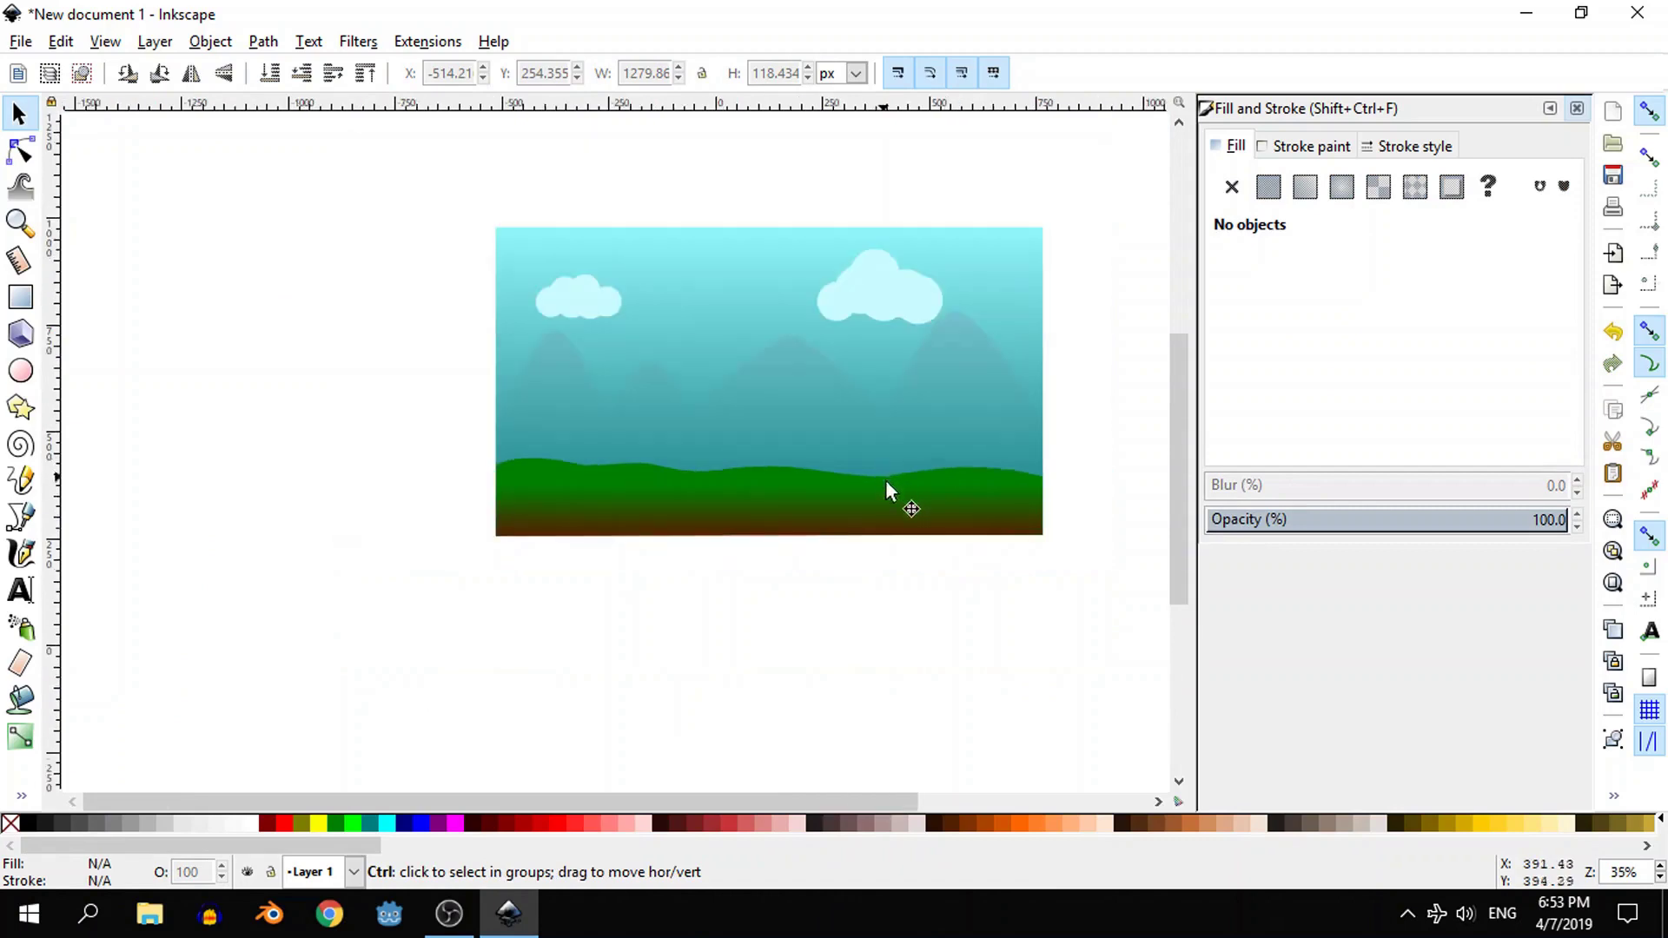
{"action": "scroll", "coordinate": [1042, 451], "scroll_direction": "up", "scroll_amount": 3}
{"action": "scroll", "coordinate": [685, 806], "scroll_direction": "right", "scroll_amount": 2}
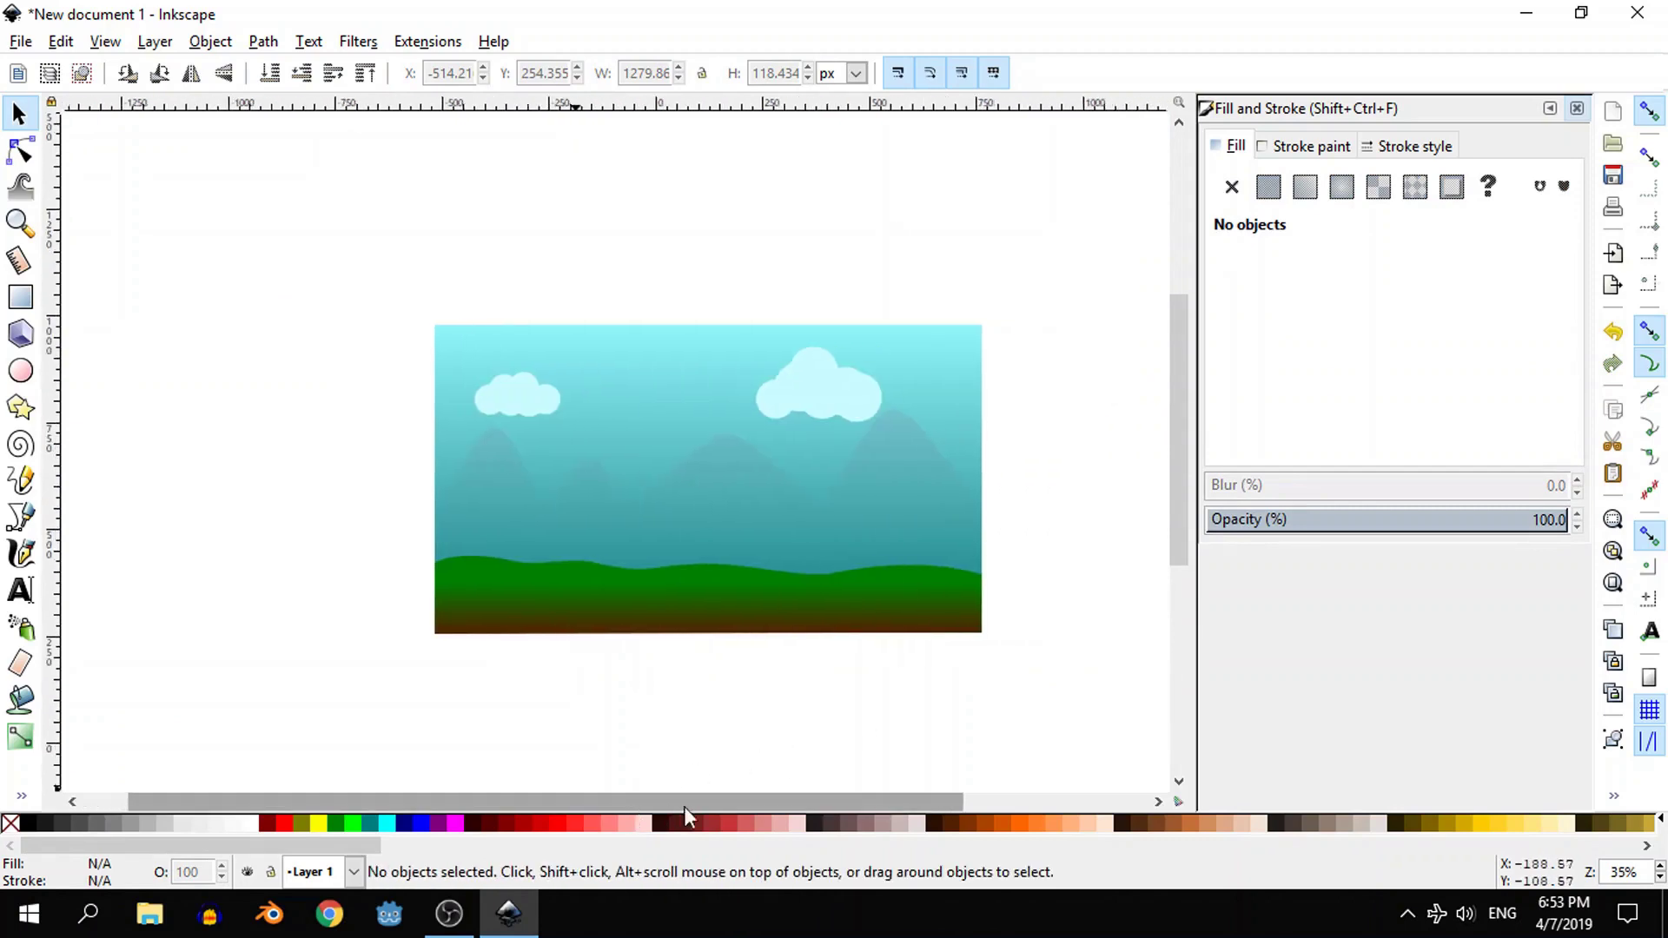
{"action": "left_click_drag", "start_coordinate": [684, 806], "coordinate": [764, 805]}
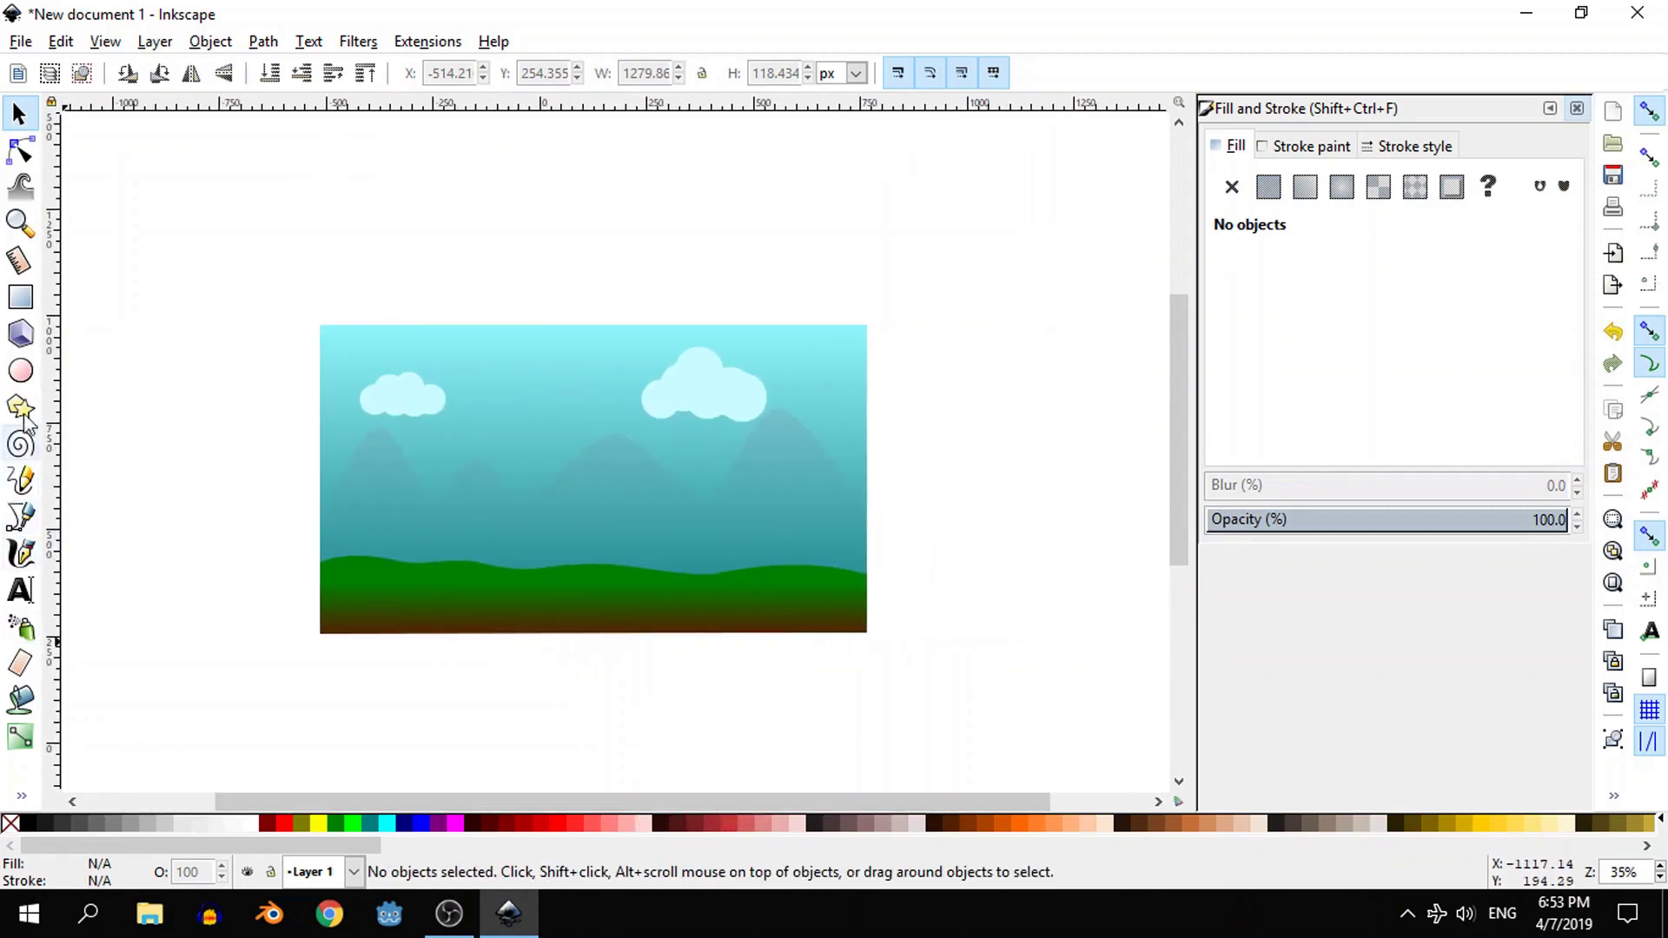
{"action": "left_click", "coordinate": [20, 297]}
{"action": "scroll", "coordinate": [805, 486], "scroll_direction": "down", "scroll_amount": 2, "text": "ctrl"}
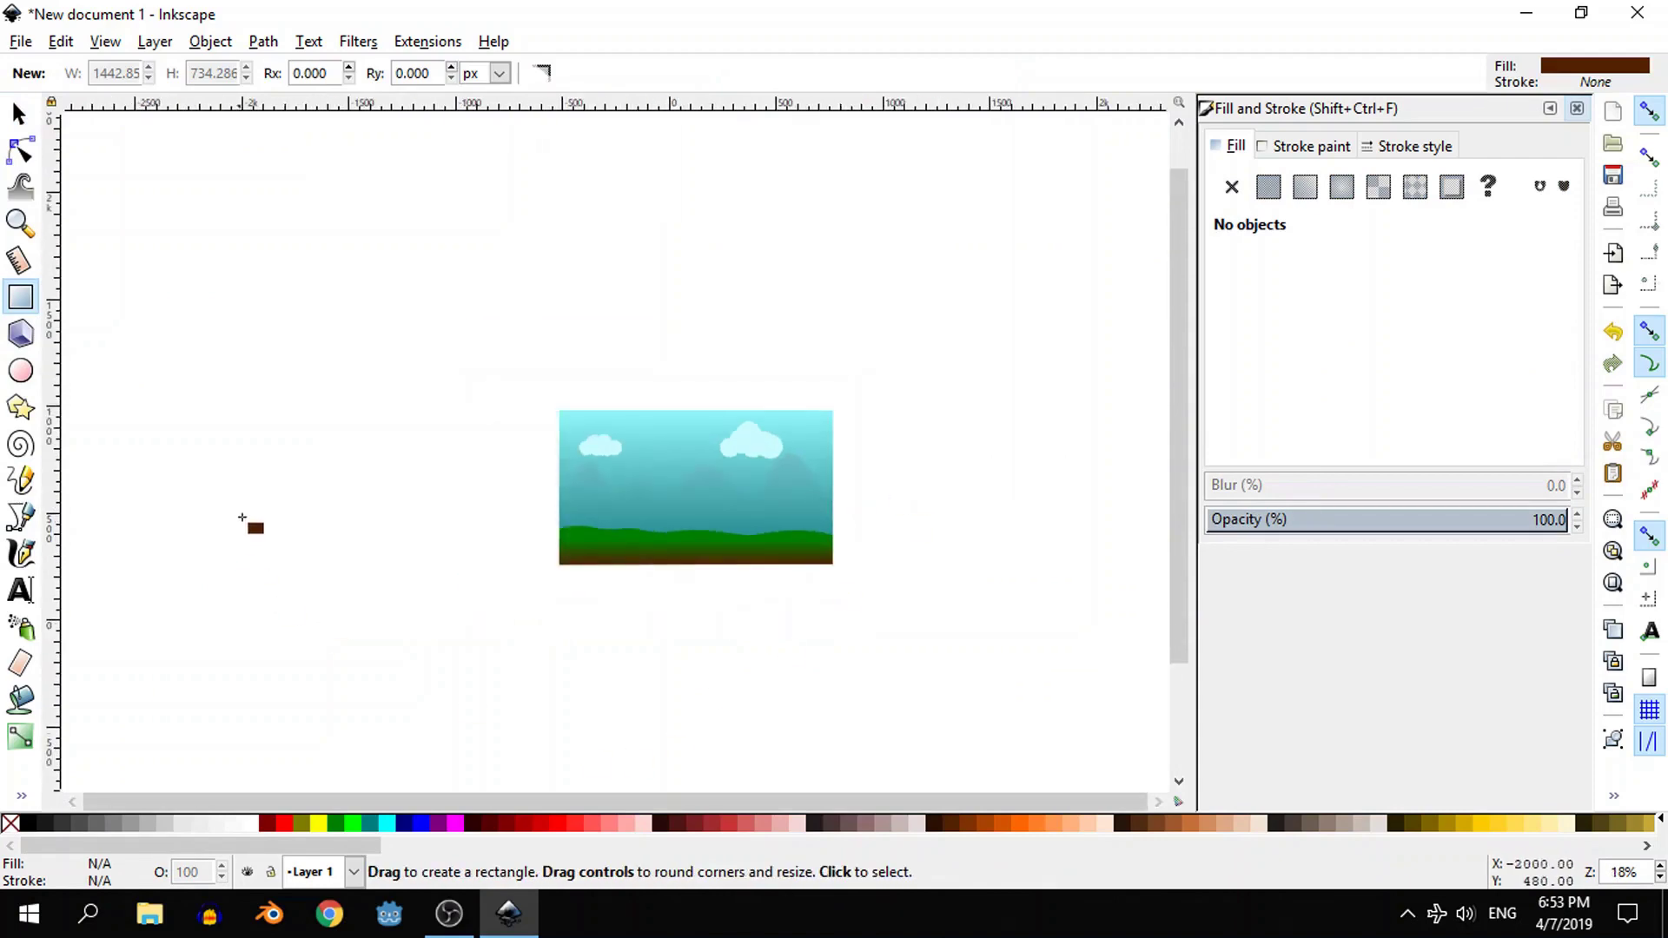
{"action": "left_click_drag", "start_coordinate": [257, 478], "coordinate": [292, 618]}
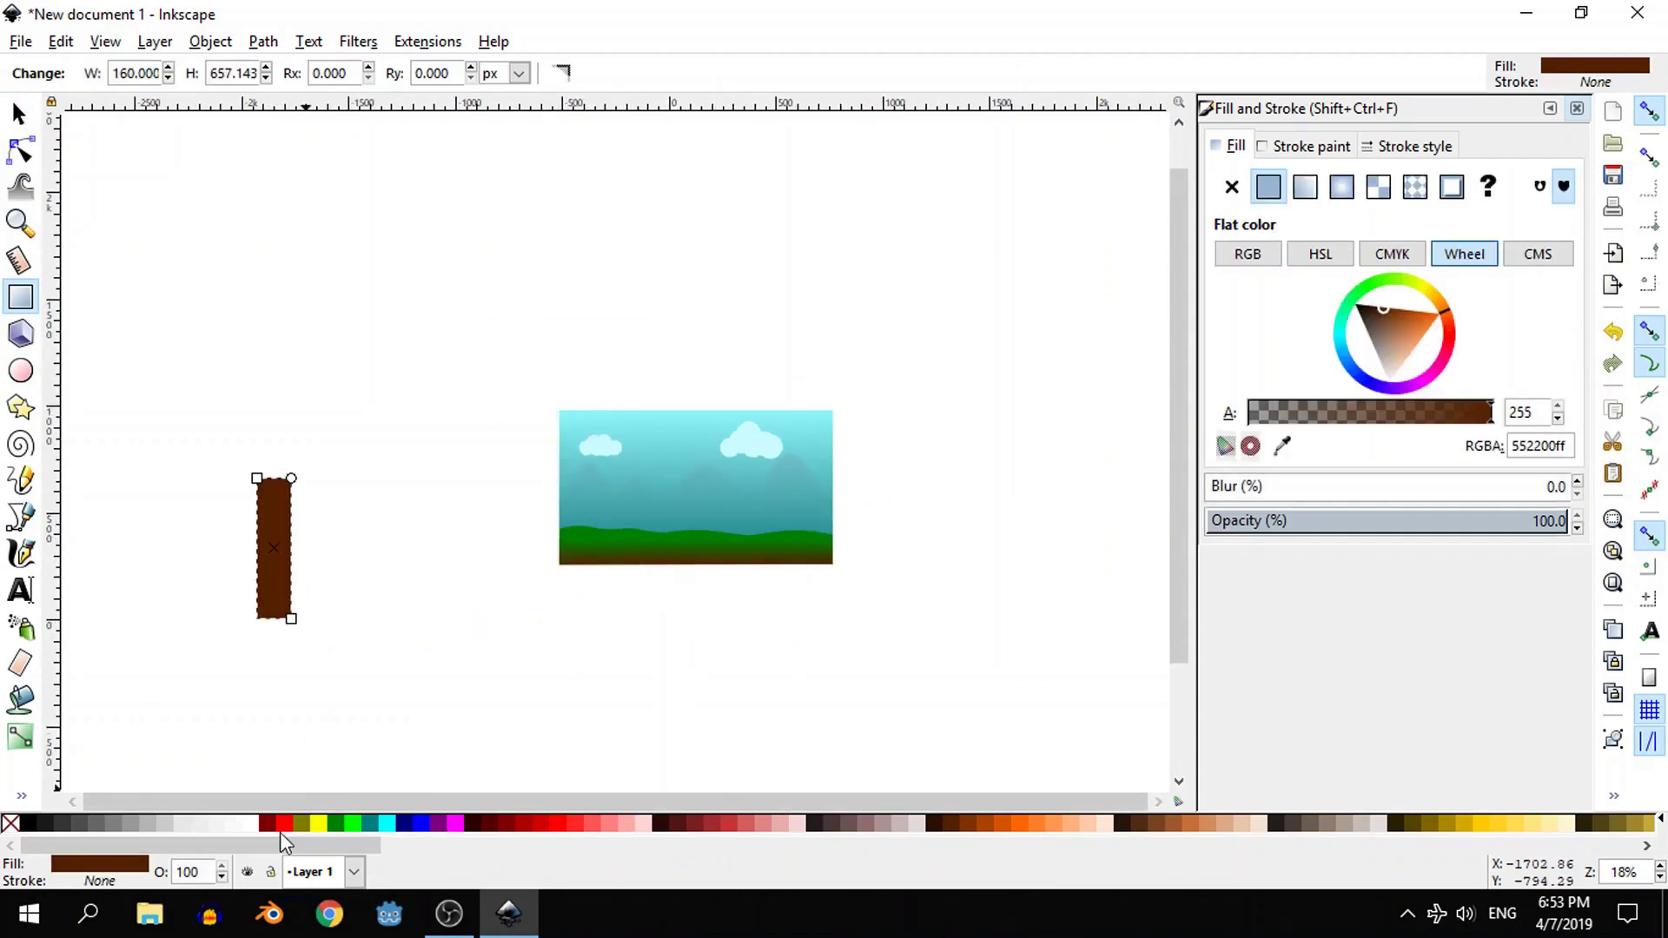
{"action": "left_click", "coordinate": [284, 822]}
{"action": "scroll", "coordinate": [174, 486], "scroll_direction": "up", "scroll_amount": 1, "text": "ctrl"}
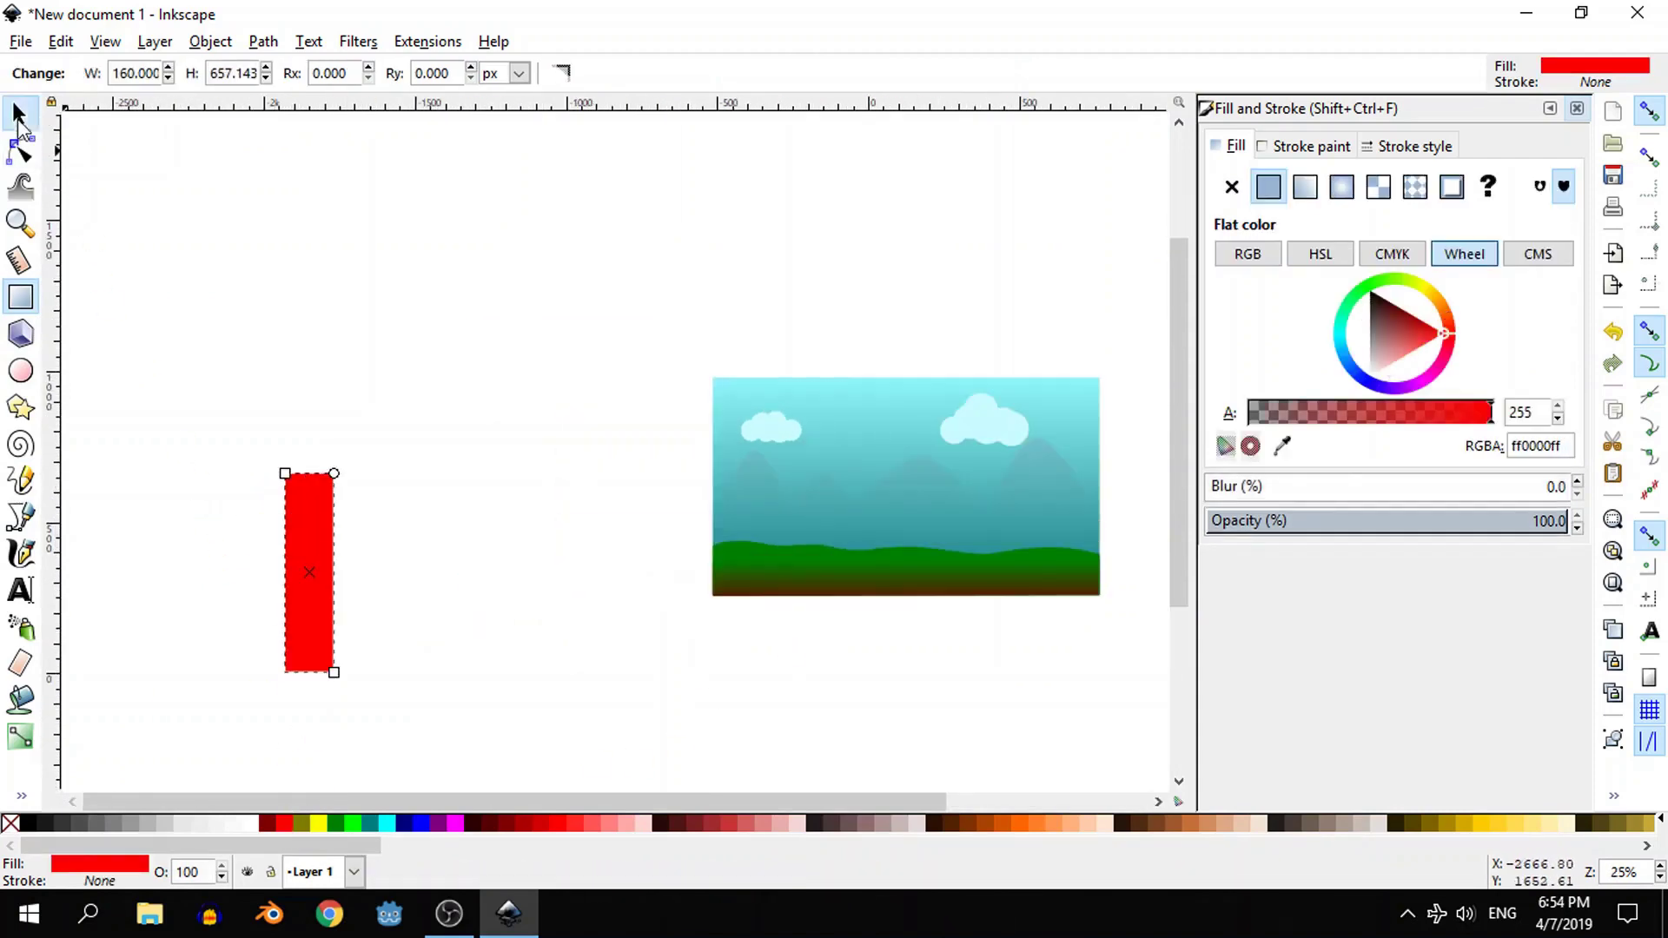
- Stretch the red rectangle upward to about 714 px tall and convert it to a path
{"action": "left_click", "coordinate": [18, 123]}
{"action": "left_click_drag", "start_coordinate": [307, 466], "coordinate": [307, 448]}
{"action": "left_click", "coordinate": [265, 42]}
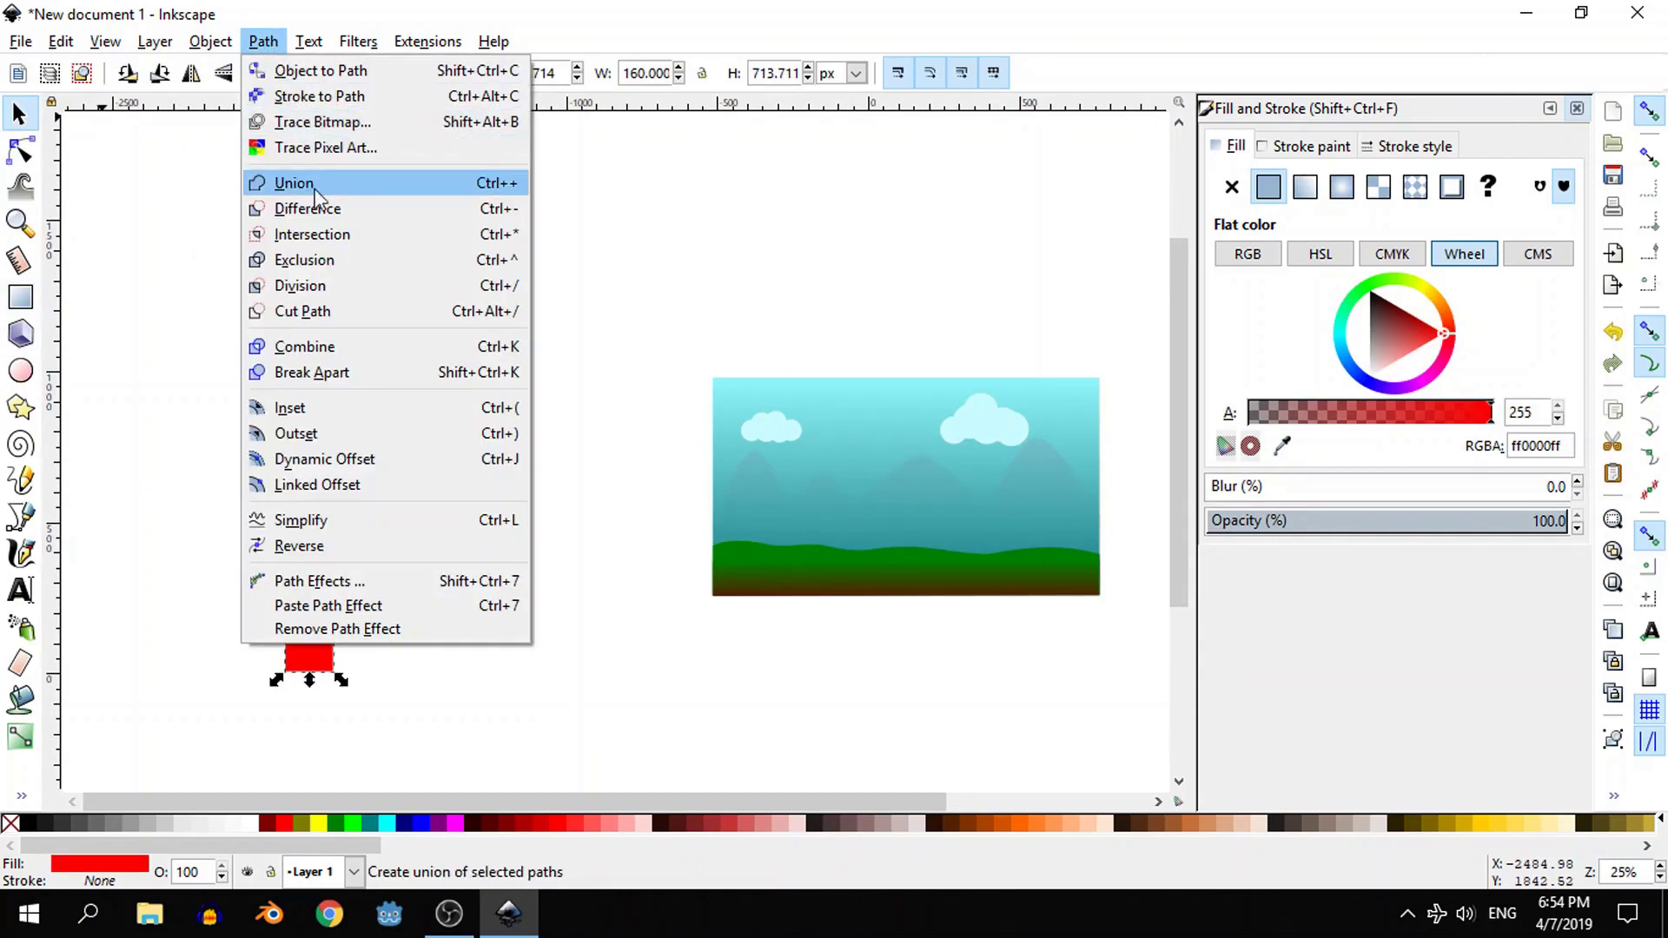
{"action": "left_click", "coordinate": [287, 63]}
- Taper the red shape into a tree trunk by moving both top corner nodes inward about 40 px
{"action": "left_click", "coordinate": [23, 150]}
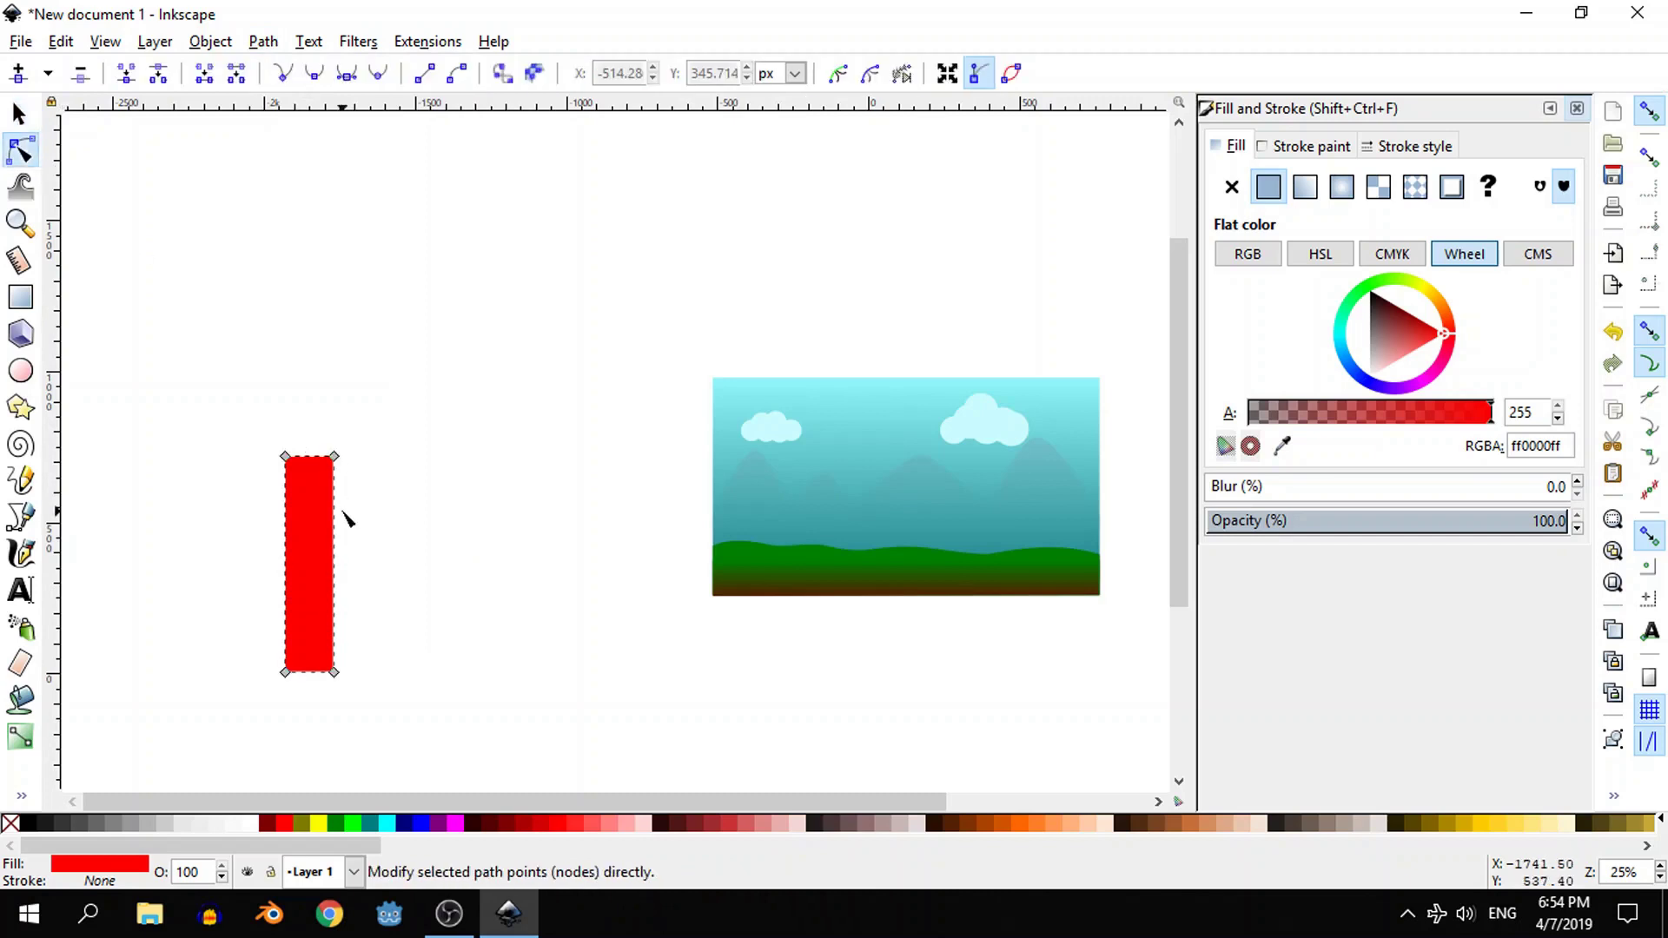
{"action": "scroll", "coordinate": [343, 513], "scroll_direction": "up", "scroll_amount": 2}
{"action": "left_click_drag", "start_coordinate": [240, 402], "coordinate": [298, 405]}
{"action": "key", "text": "ctrl+z"}
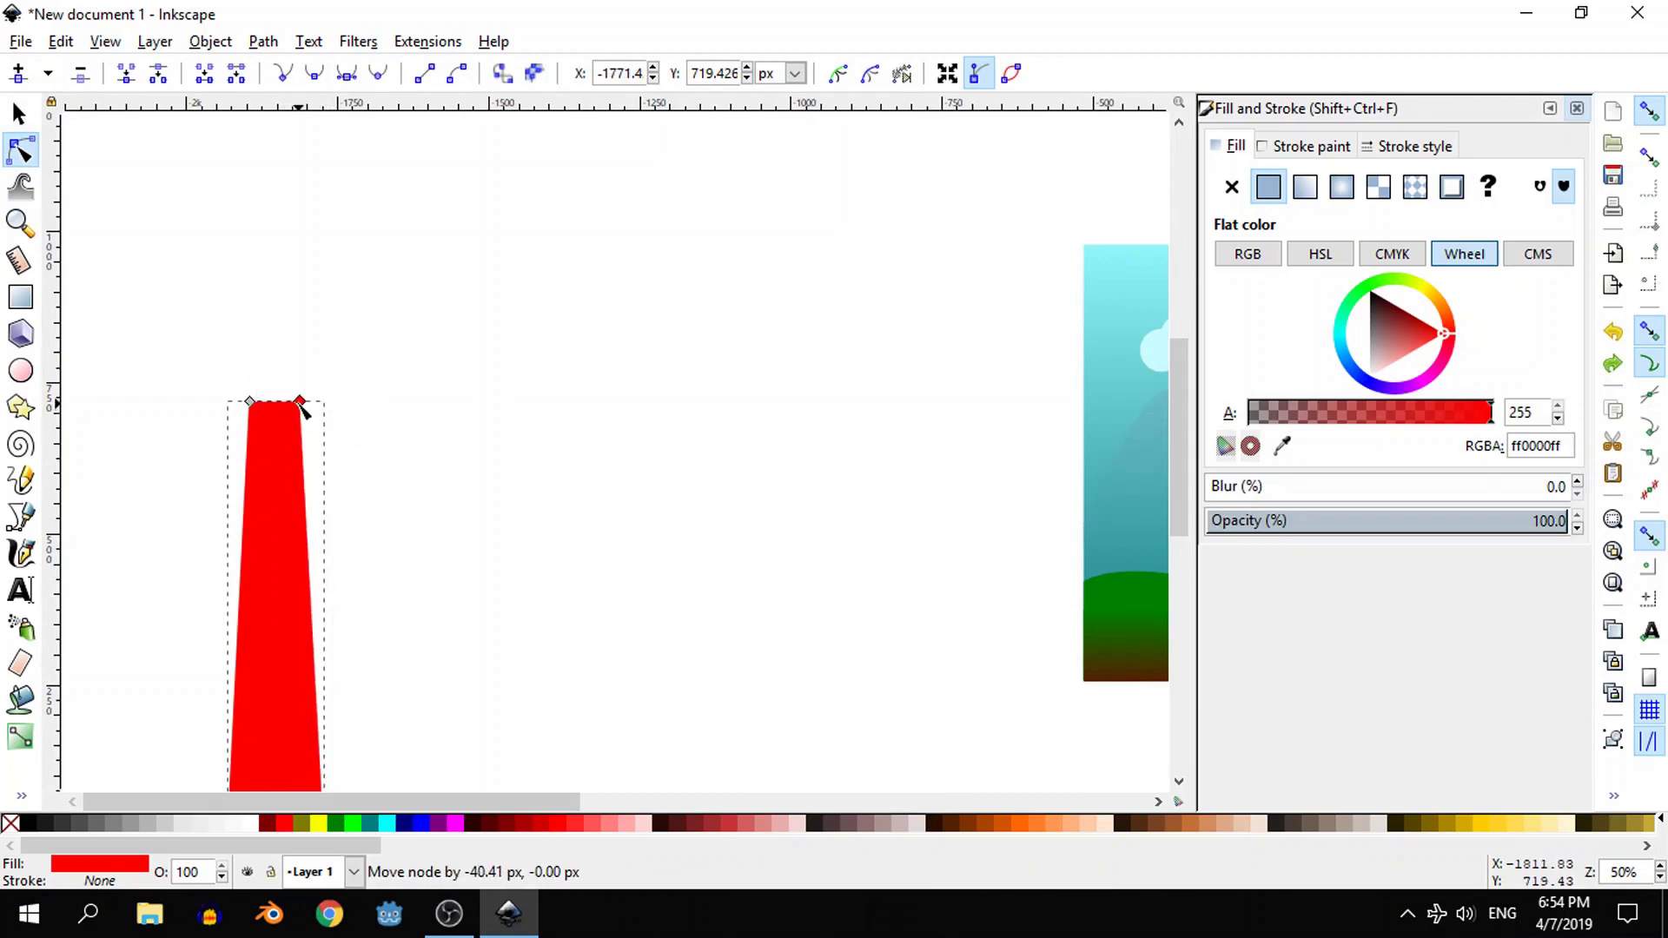
{"action": "scroll", "coordinate": [416, 512], "scroll_direction": "down", "scroll_amount": 2}
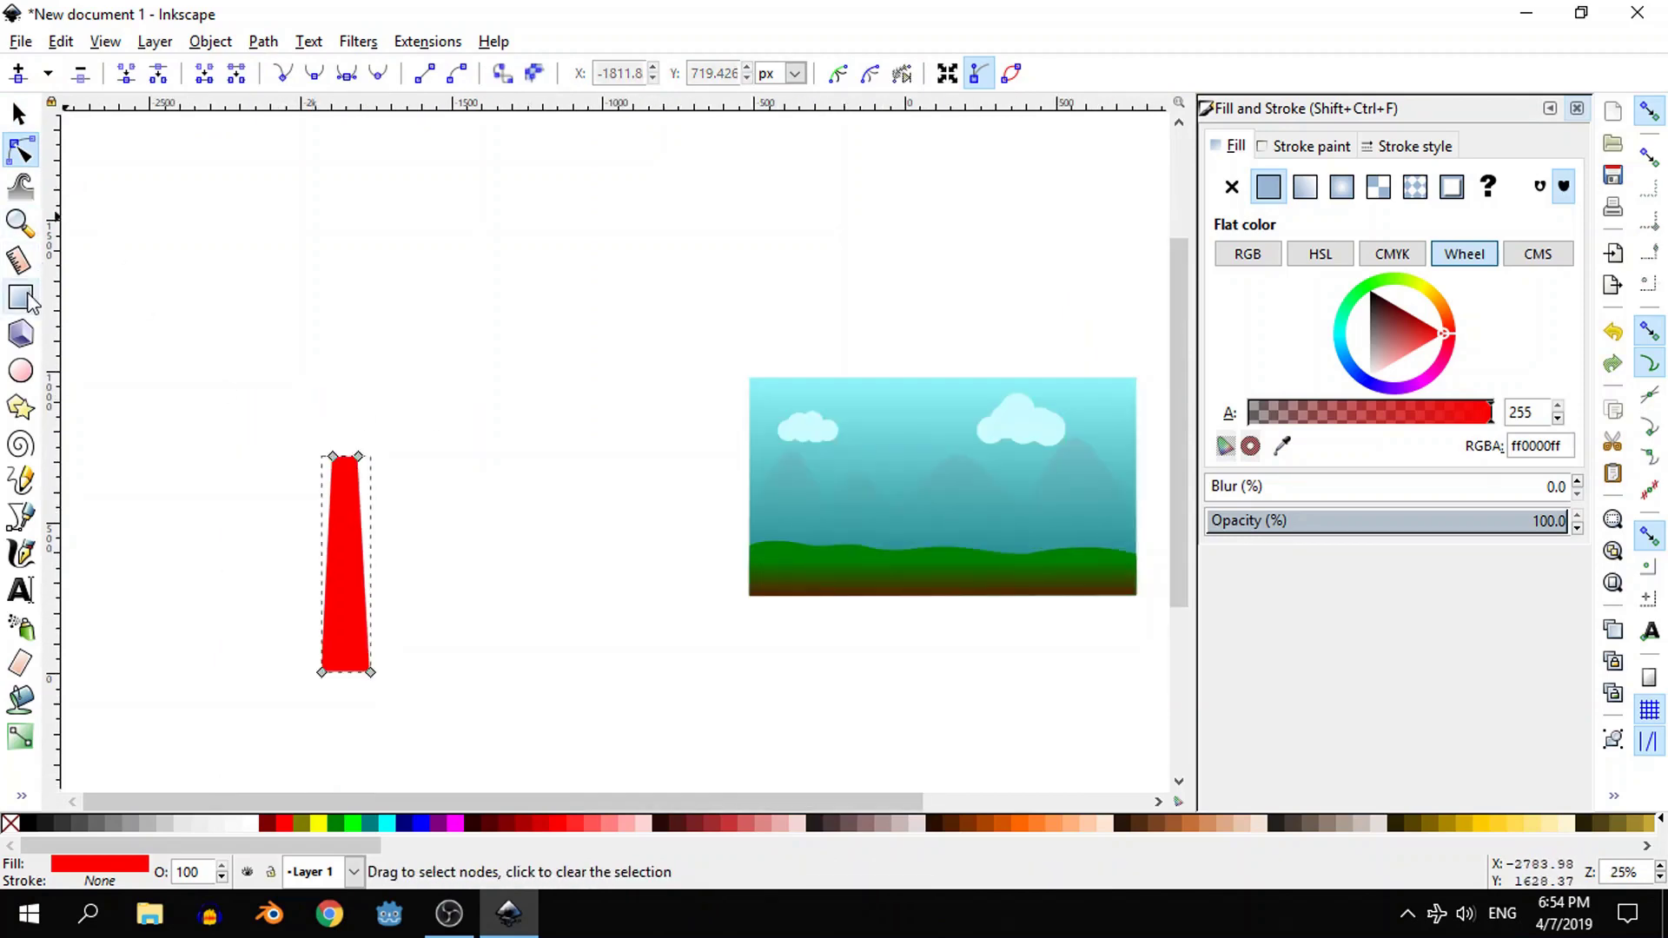
- Draw a closed triangle about 500 px wide over the trunk's top with the Bezier pen
{"action": "left_click", "coordinate": [21, 517]}
{"action": "scroll", "coordinate": [165, 443], "scroll_direction": "up", "scroll_amount": 1}
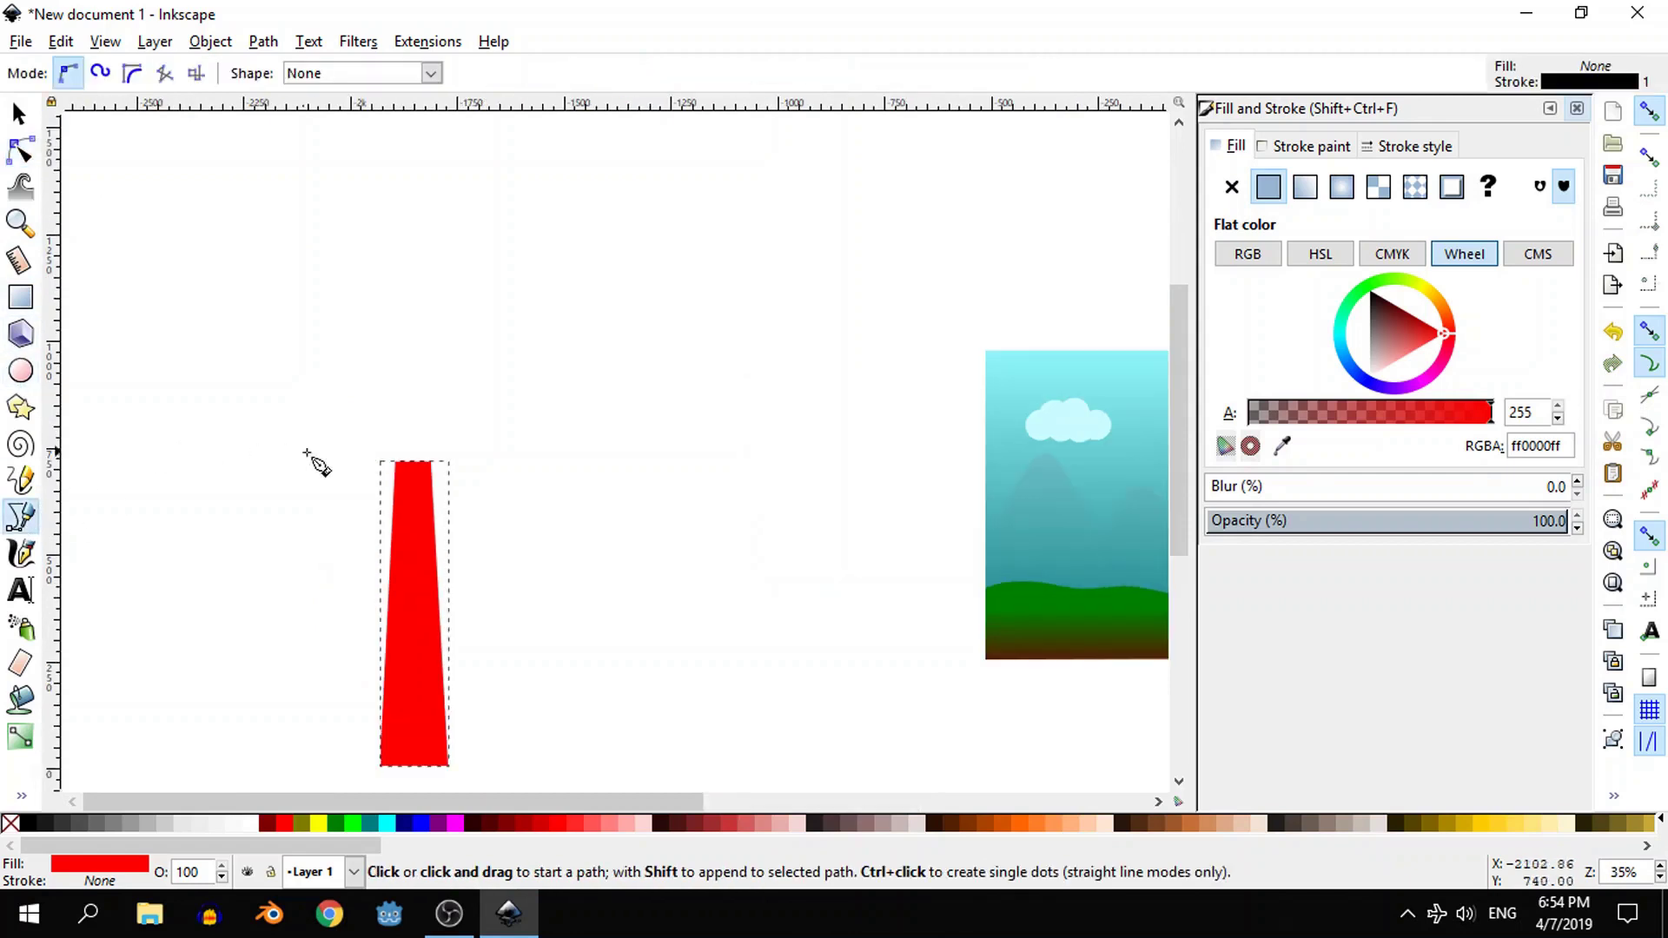
{"action": "left_click", "coordinate": [309, 491]}
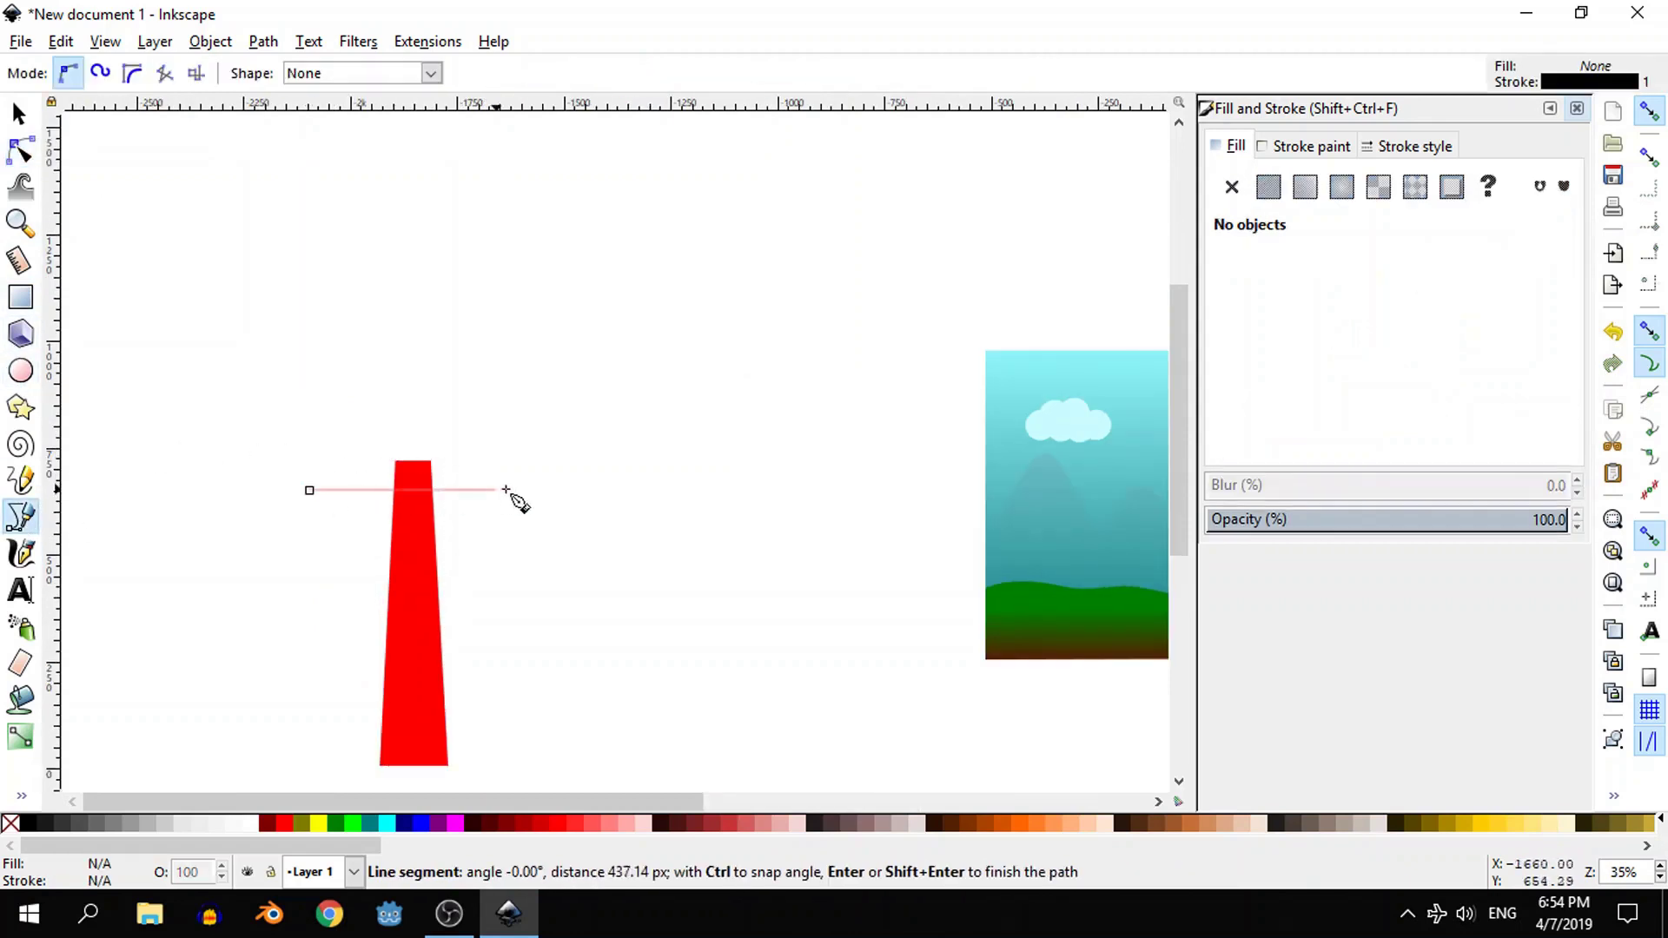
{"action": "left_click", "coordinate": [522, 489]}
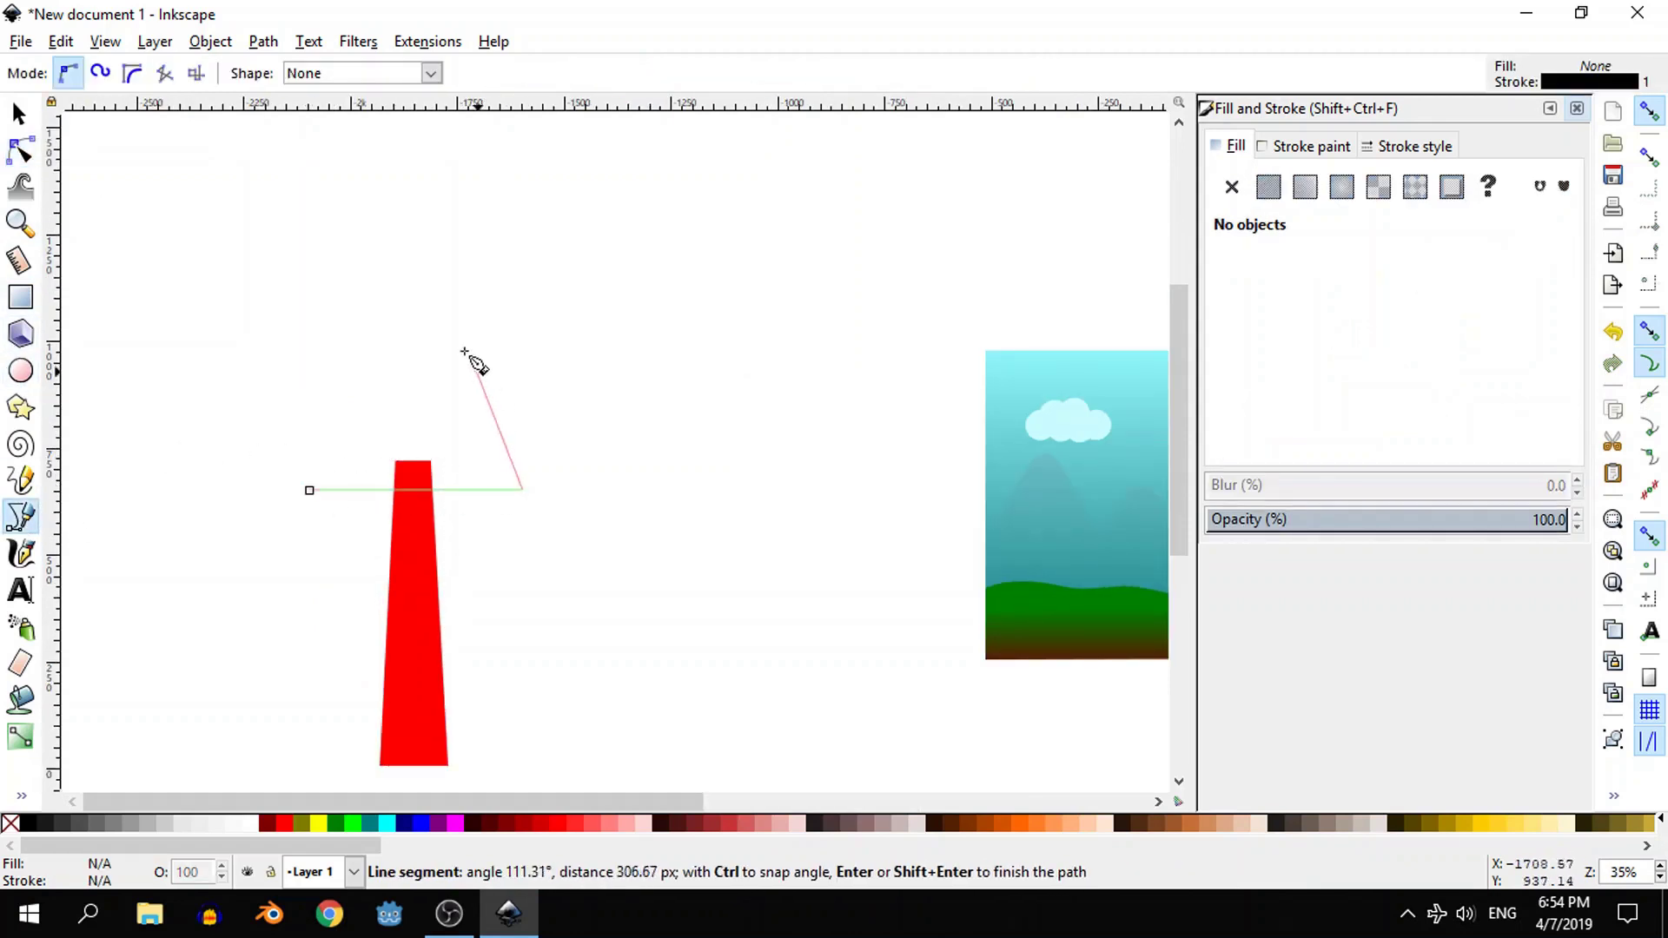
{"action": "left_click", "coordinate": [430, 282]}
{"action": "left_click", "coordinate": [309, 490]}
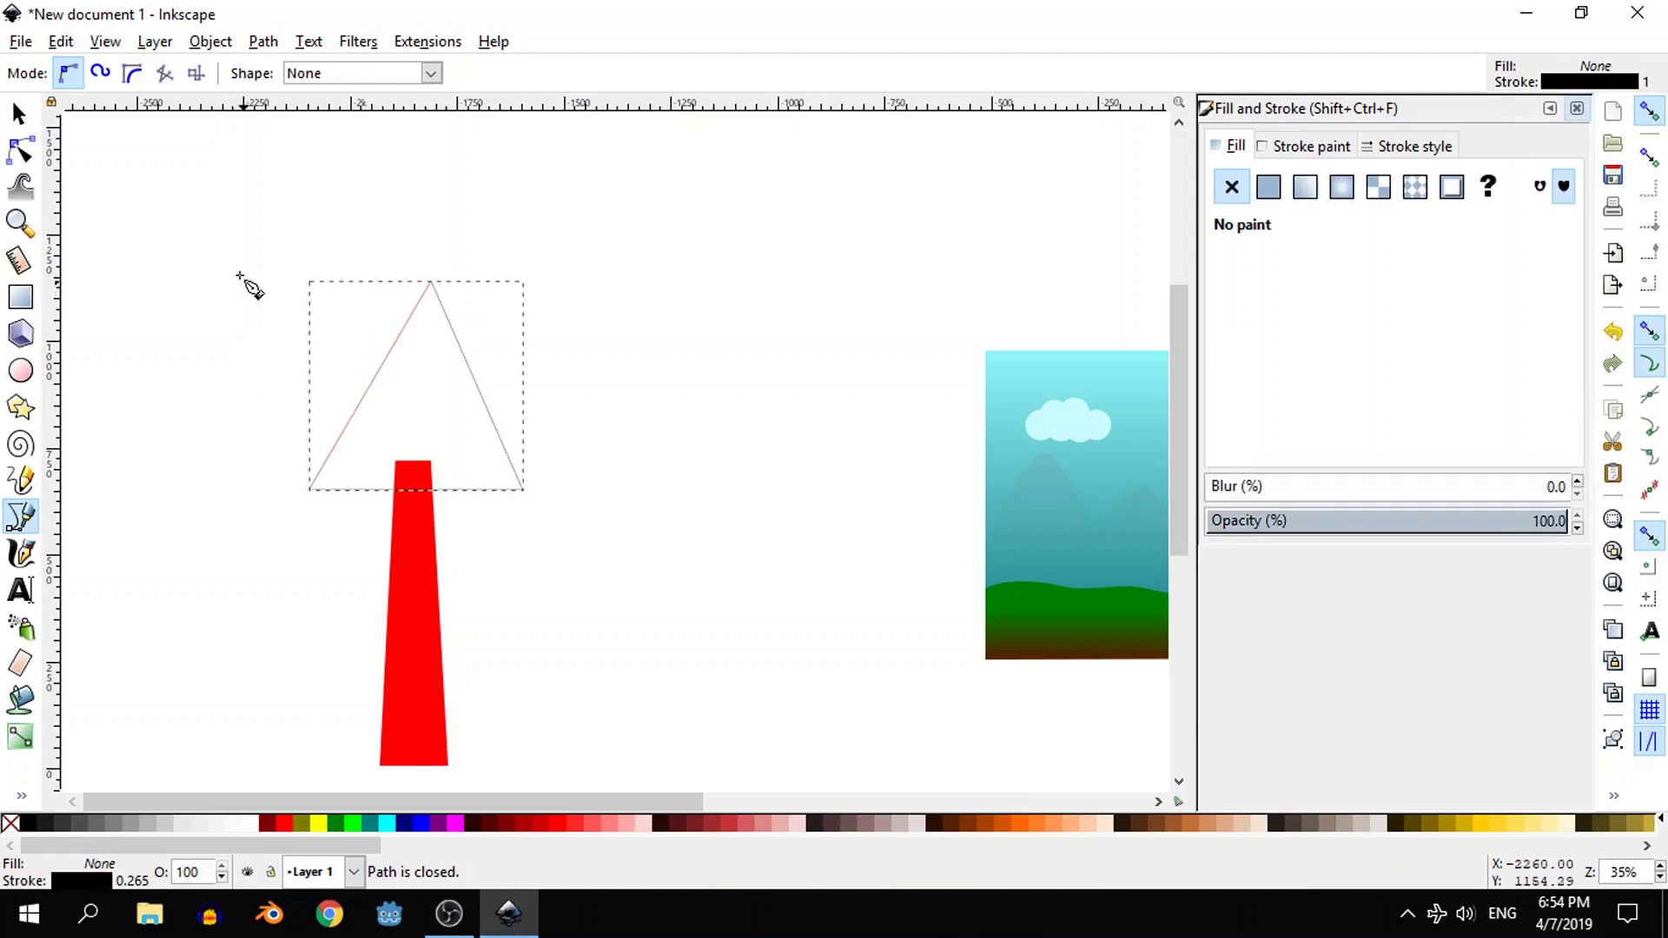
- Curve the triangle's two slanted sides inward and move its apex slightly down to centre it above the trunk
{"action": "left_click", "coordinate": [21, 150]}
{"action": "left_click_drag", "start_coordinate": [377, 371], "coordinate": [466, 396]}
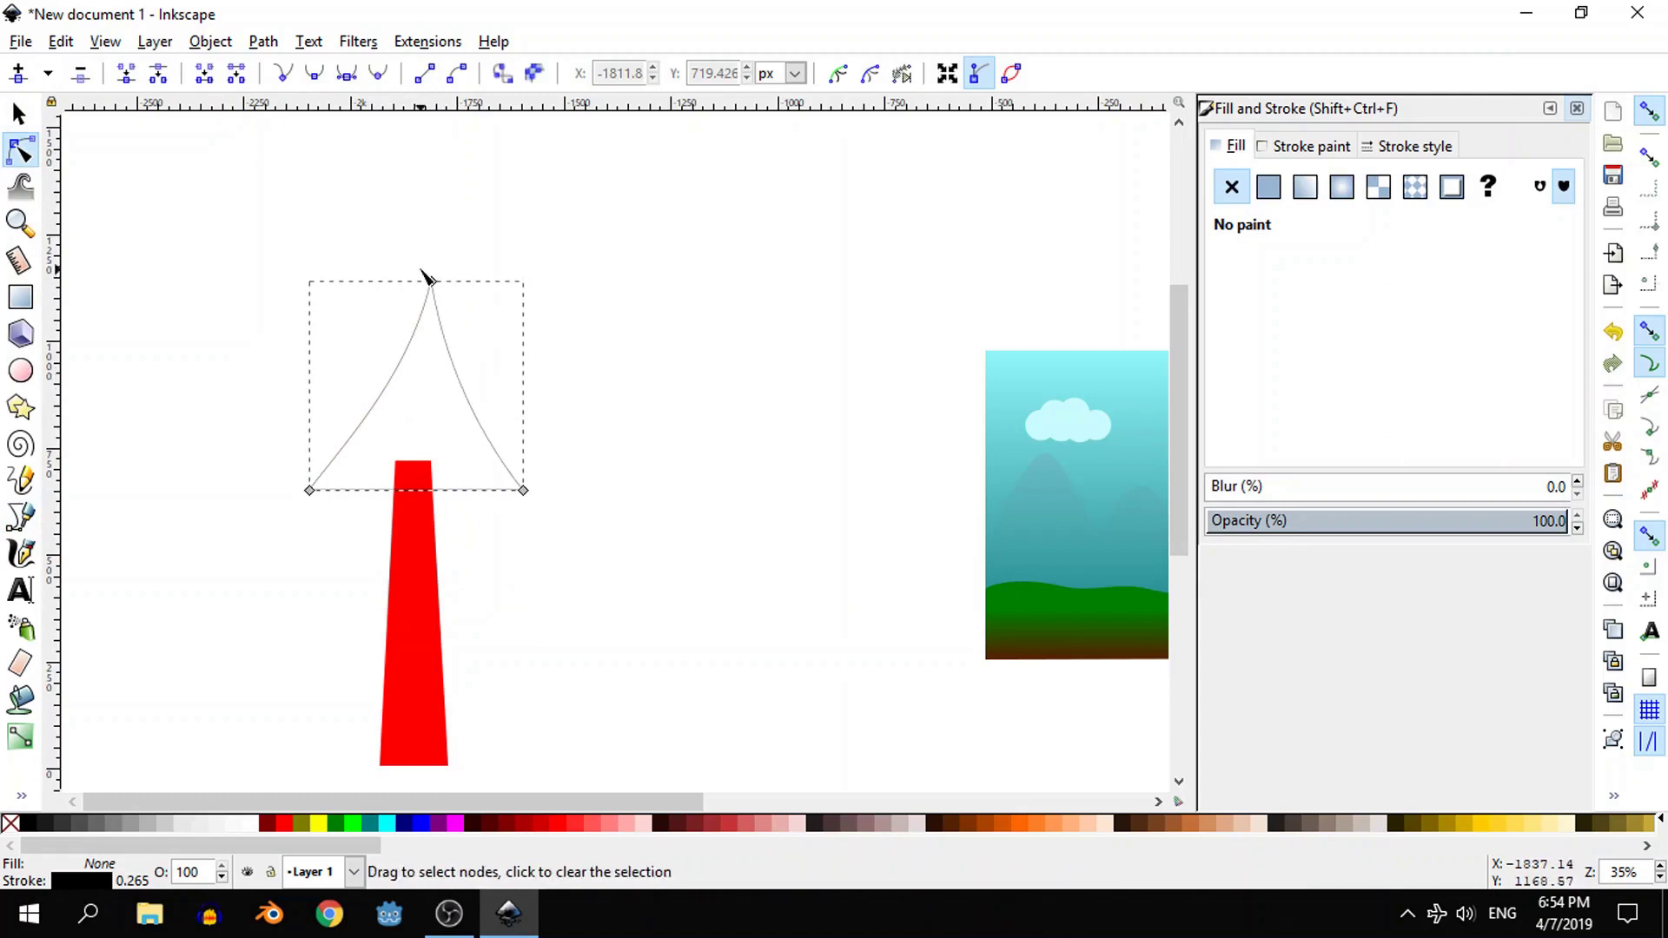
{"action": "left_click_drag", "start_coordinate": [433, 283], "coordinate": [421, 297]}
{"action": "left_click", "coordinate": [550, 317]}
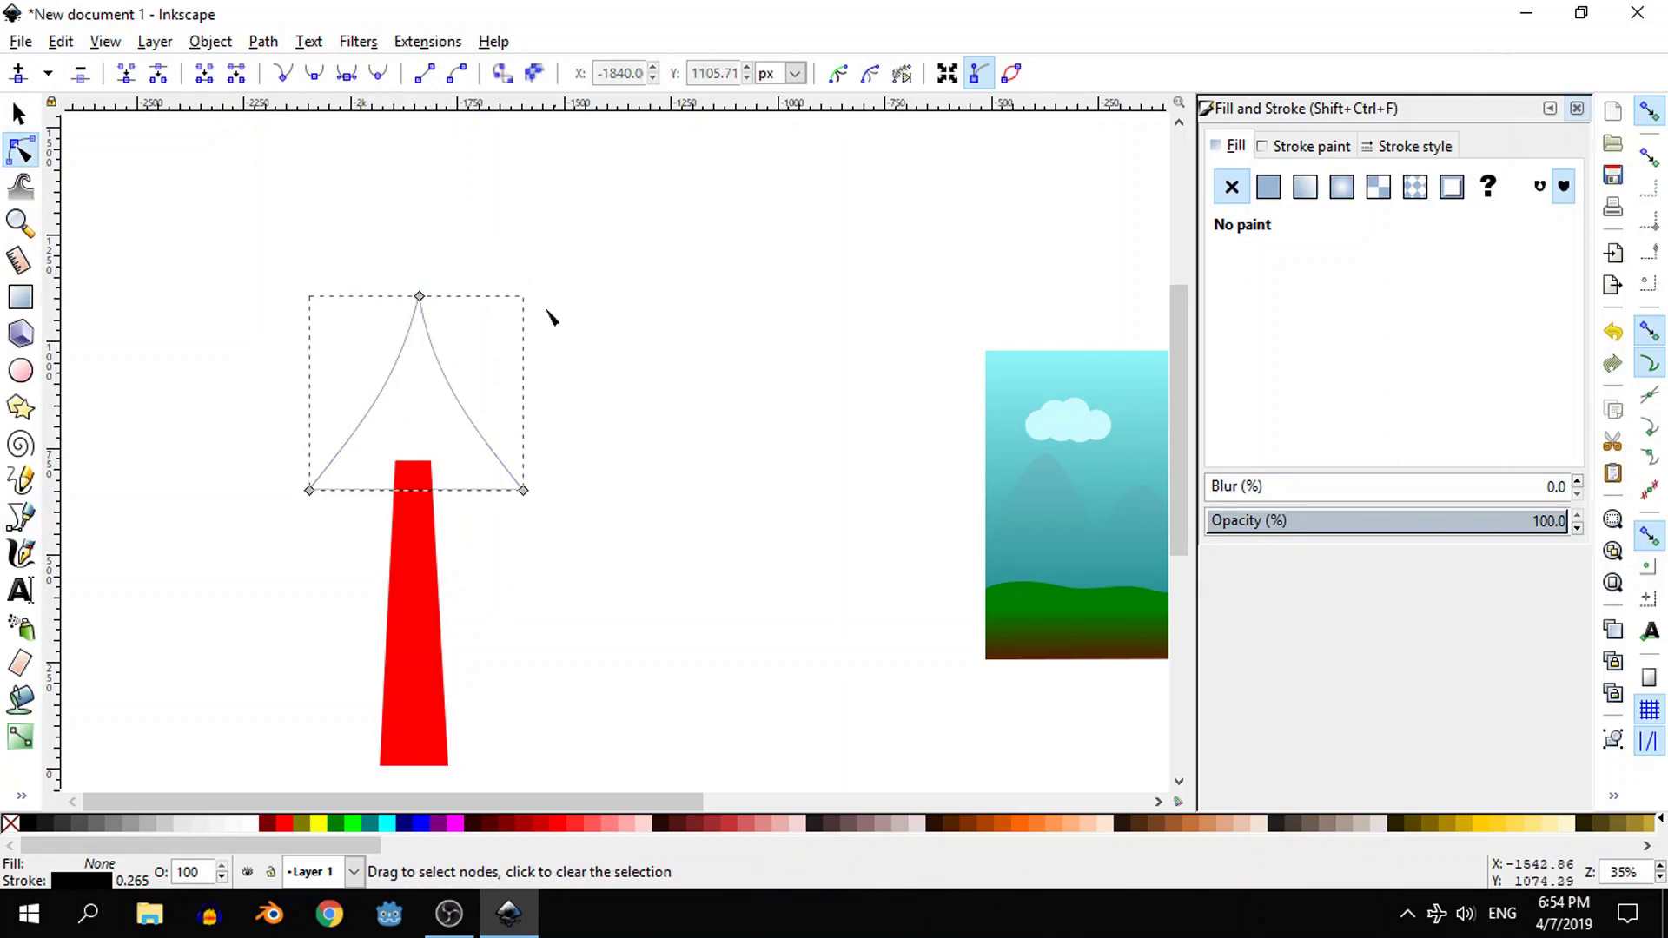
- Draw a second, narrower closed triangle about 390 px wide overlapping the upper part of the first foliage shape
{"action": "left_click", "coordinate": [20, 517]}
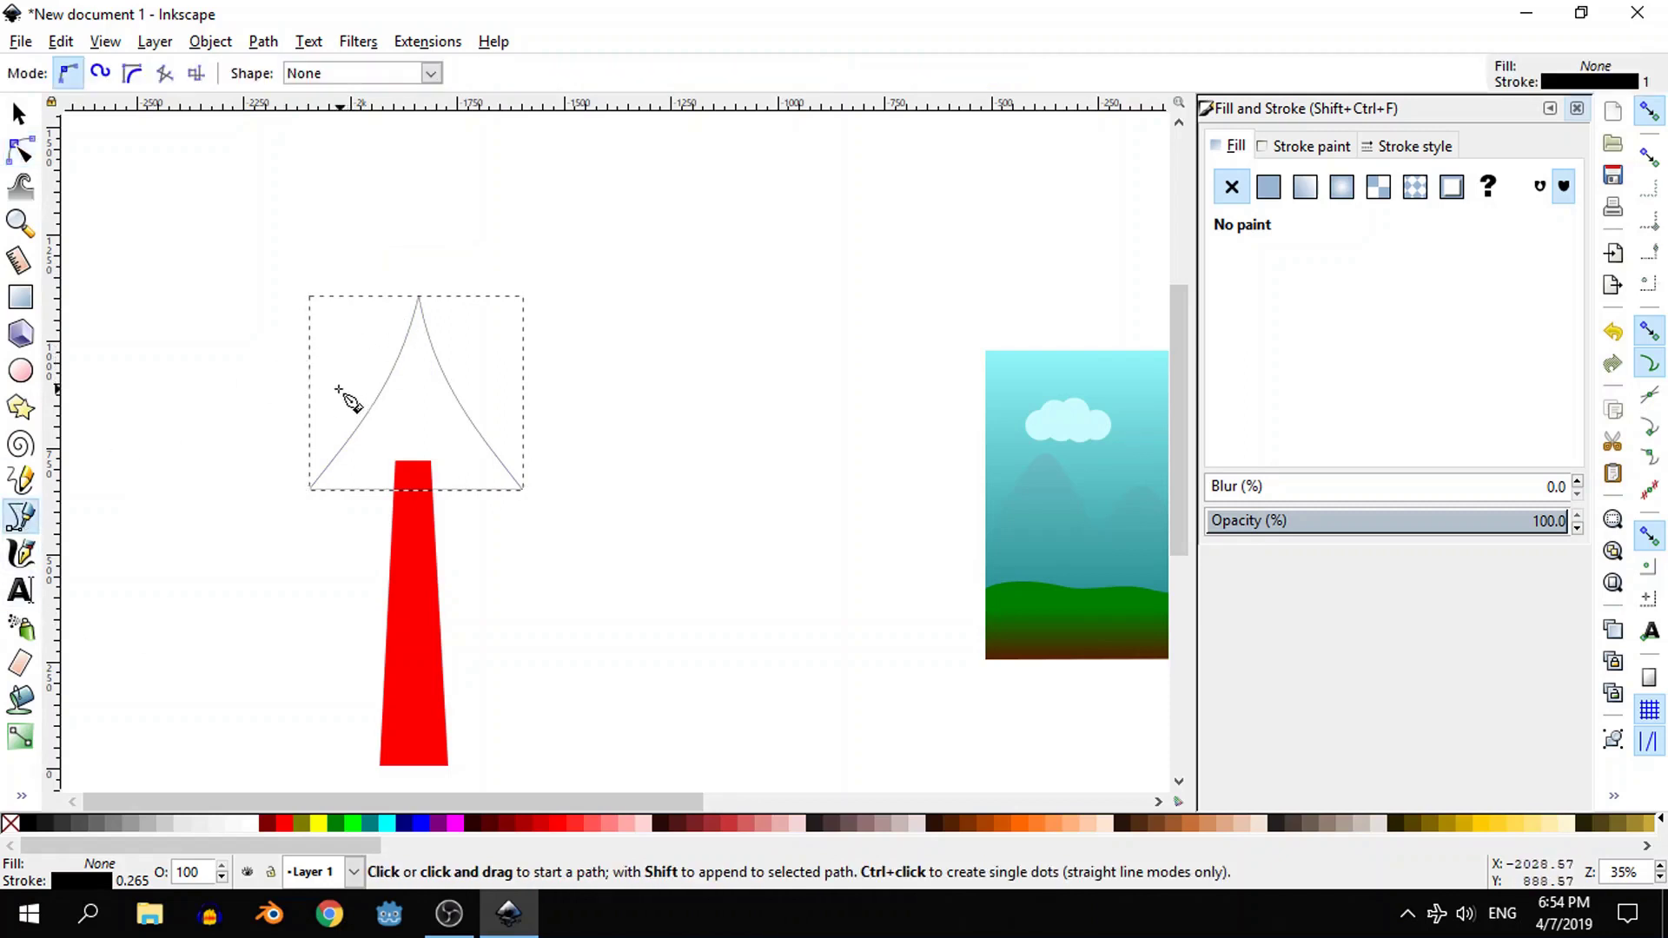
{"action": "left_click", "coordinate": [336, 389]}
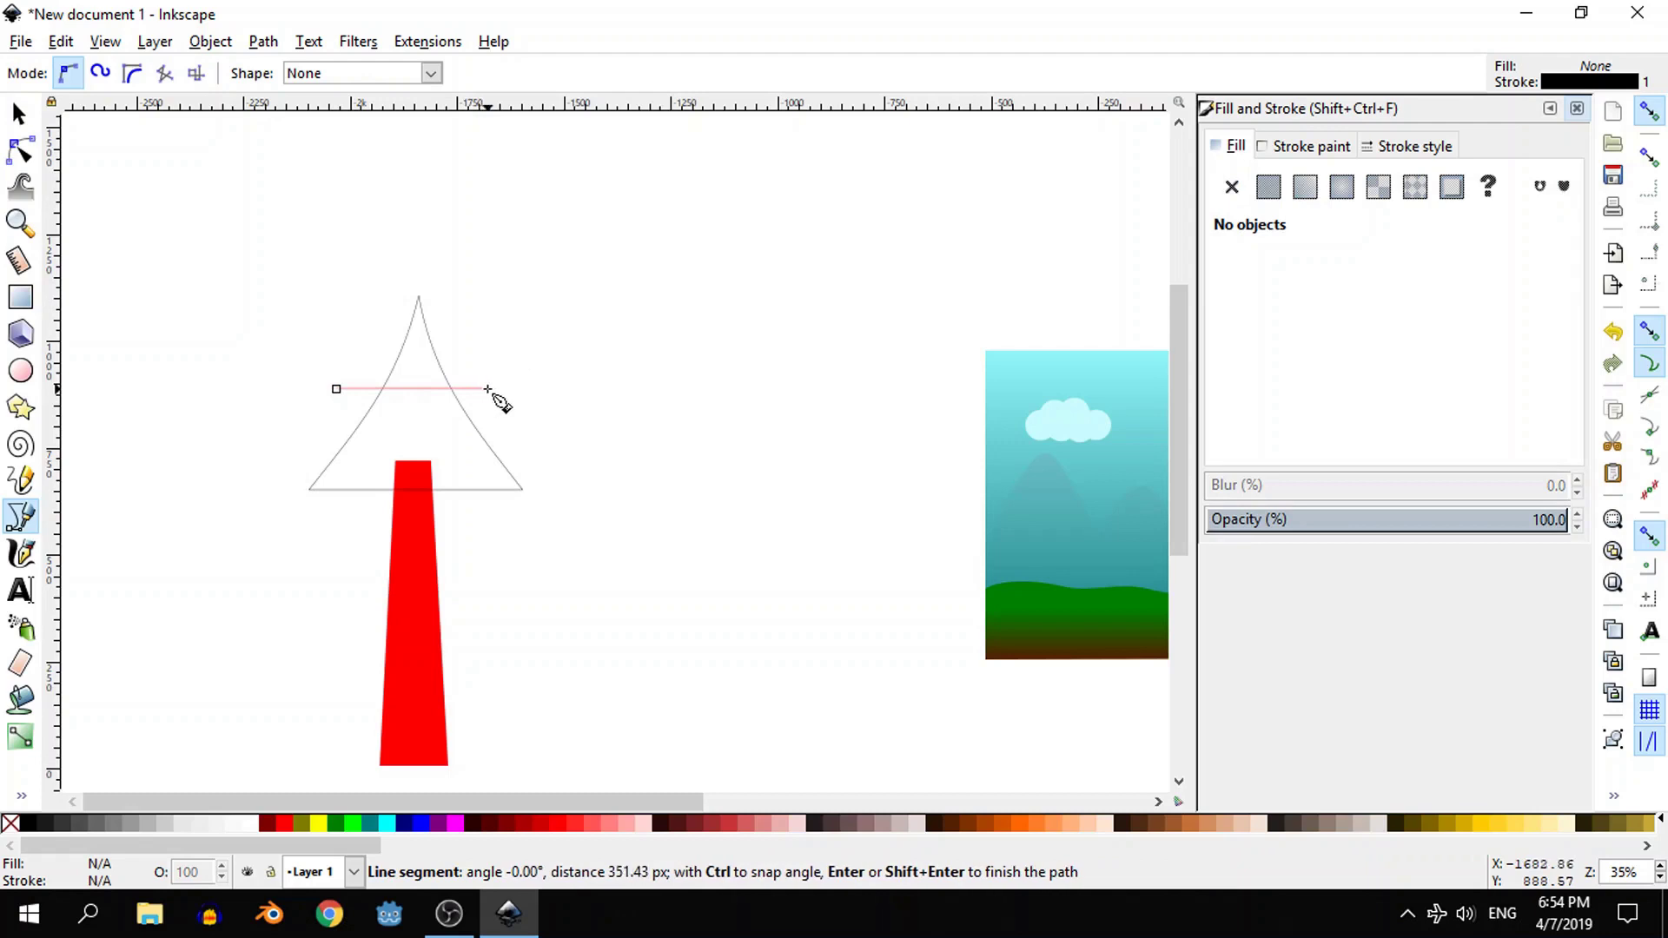
{"action": "left_click", "coordinate": [501, 388]}
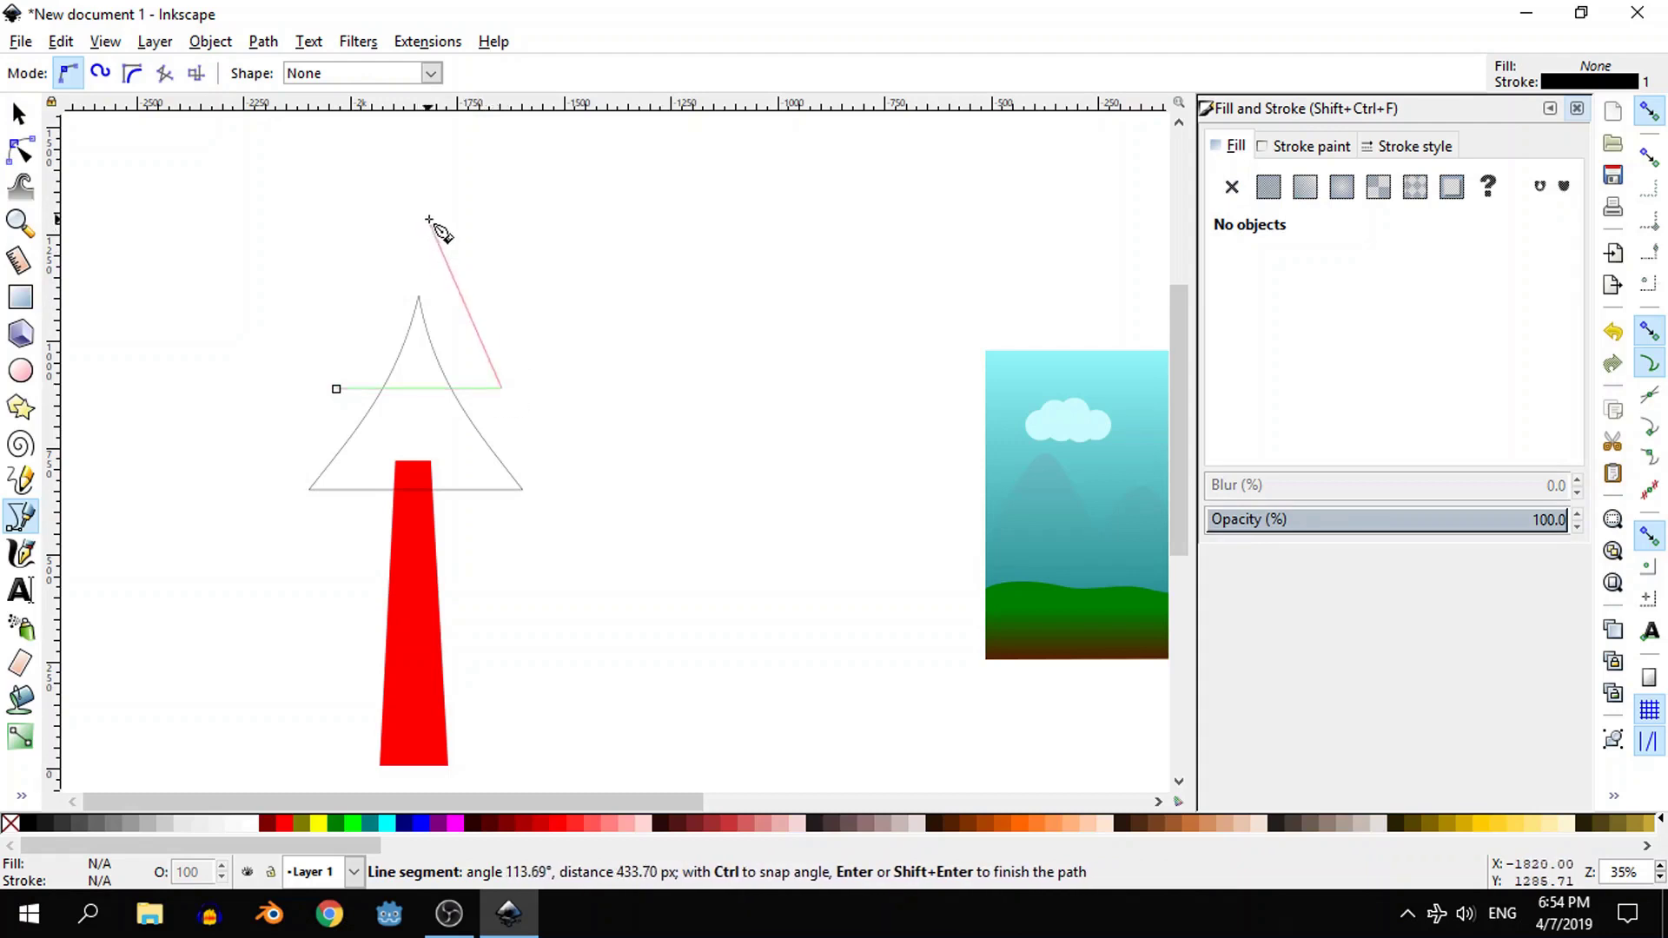
{"action": "left_click", "coordinate": [420, 195]}
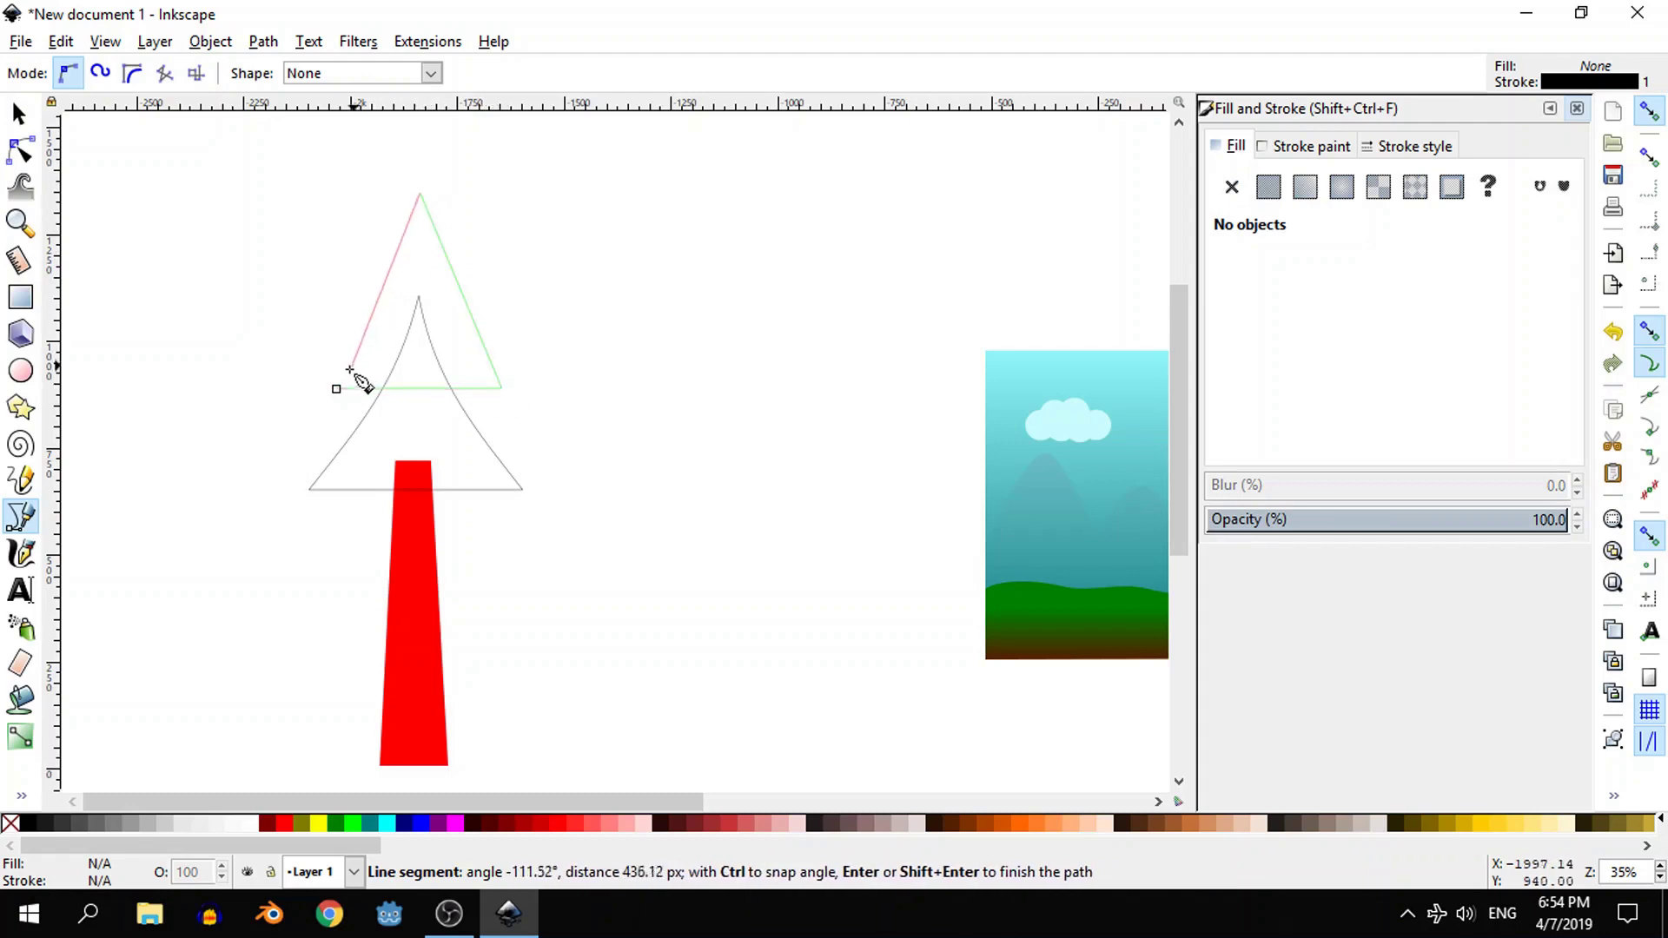
{"action": "left_click", "coordinate": [337, 390]}
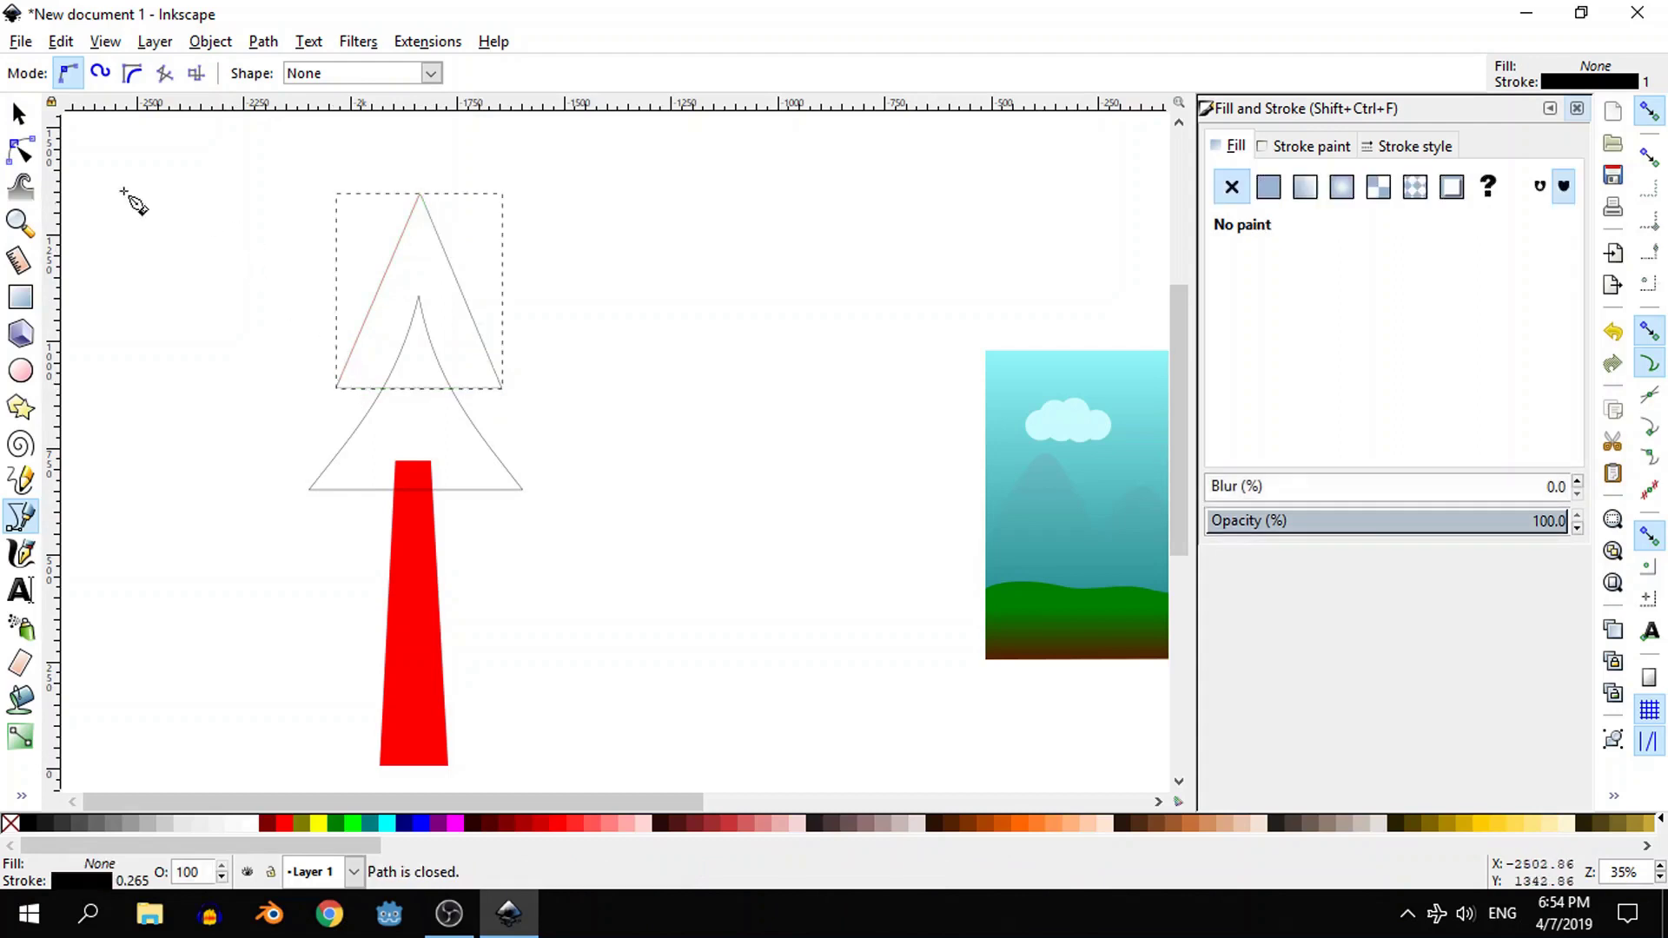
- Lower the upper triangle's apex a little and curve its slanted sides inward
{"action": "left_click", "coordinate": [11, 153]}
{"action": "left_click_drag", "start_coordinate": [419, 196], "coordinate": [421, 217]}
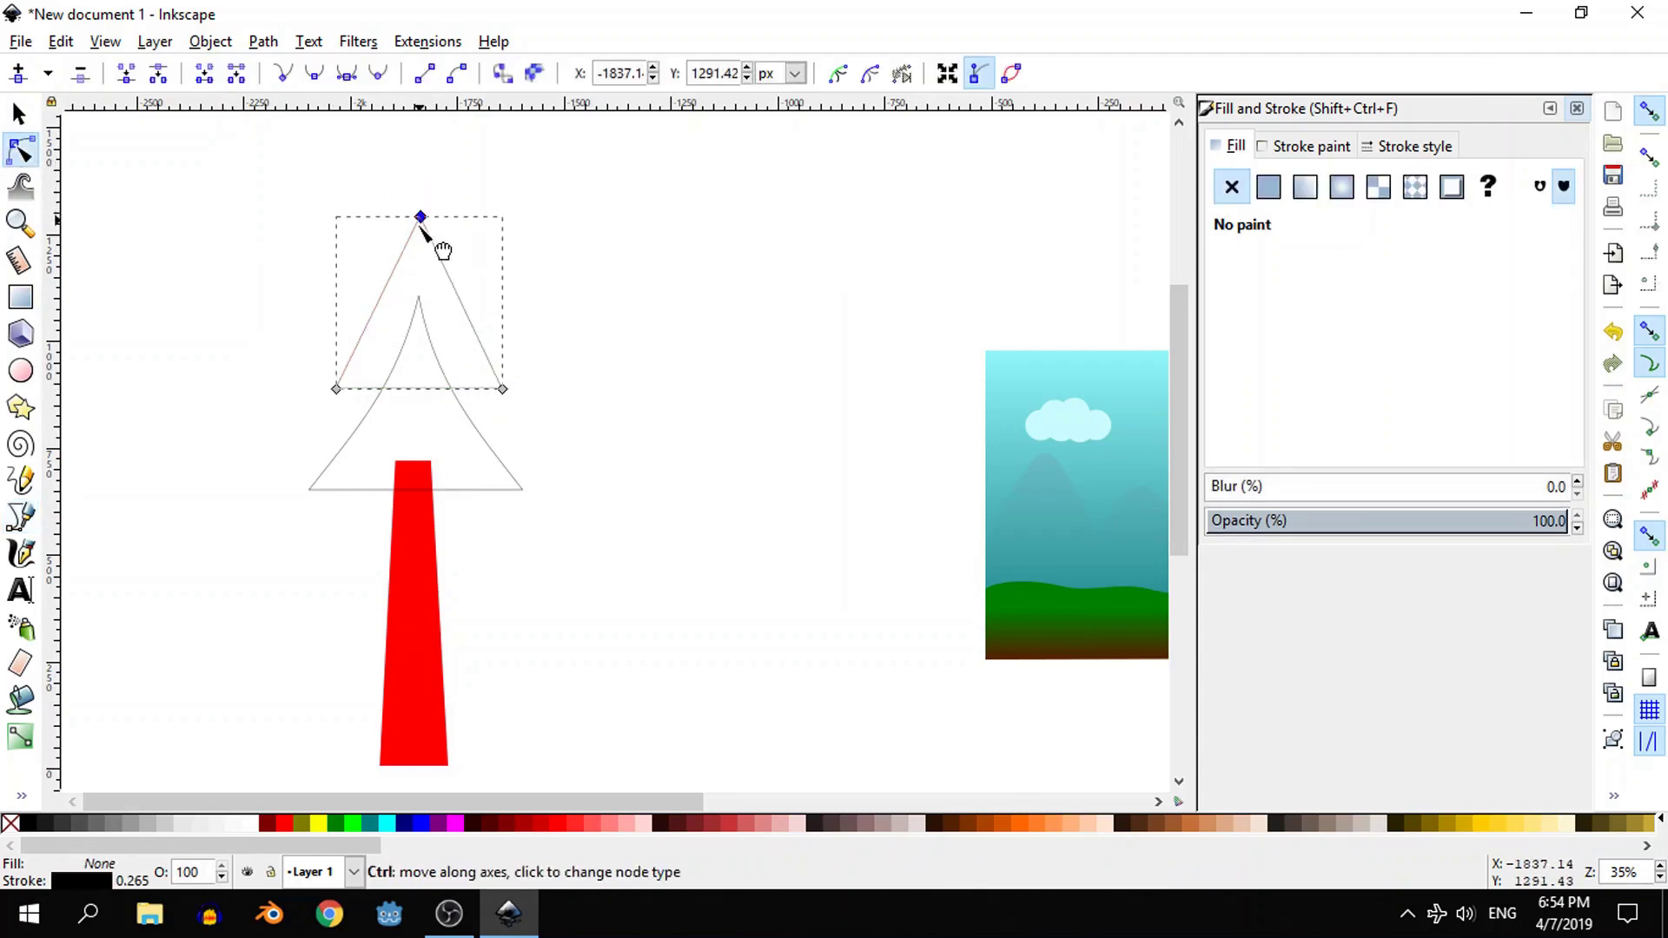
{"action": "left_click_drag", "start_coordinate": [388, 291], "coordinate": [401, 301]}
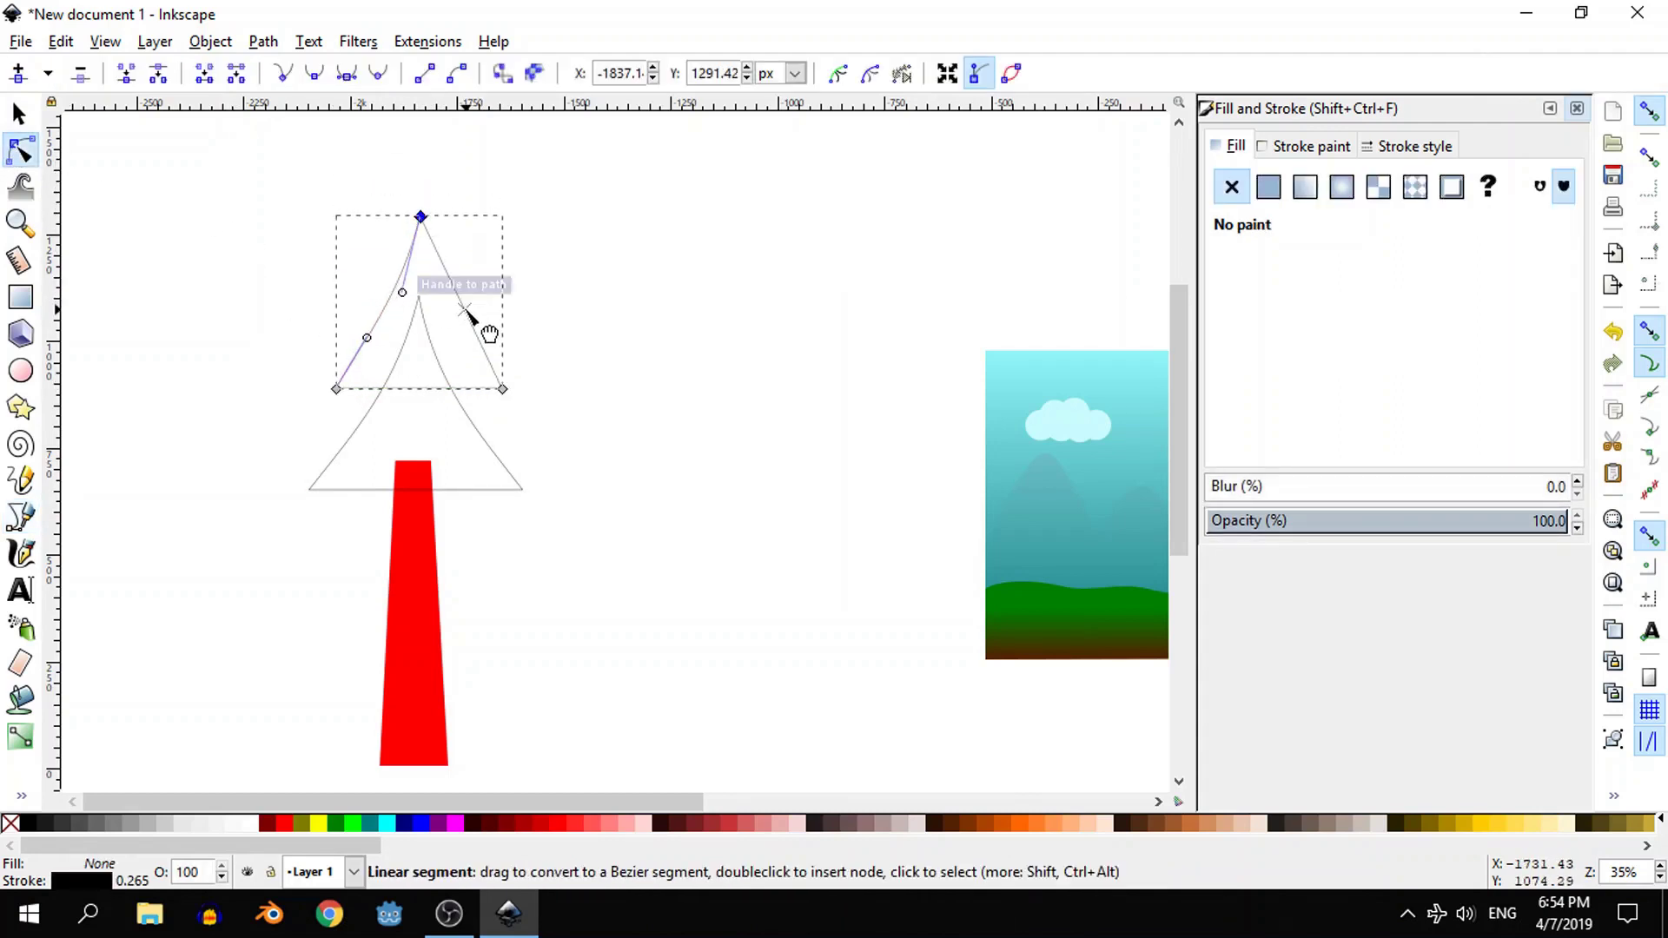
- Fill both foliage shapes with green 008000 and remove their outlines
{"action": "left_click", "coordinate": [438, 339], "text": "shift"}
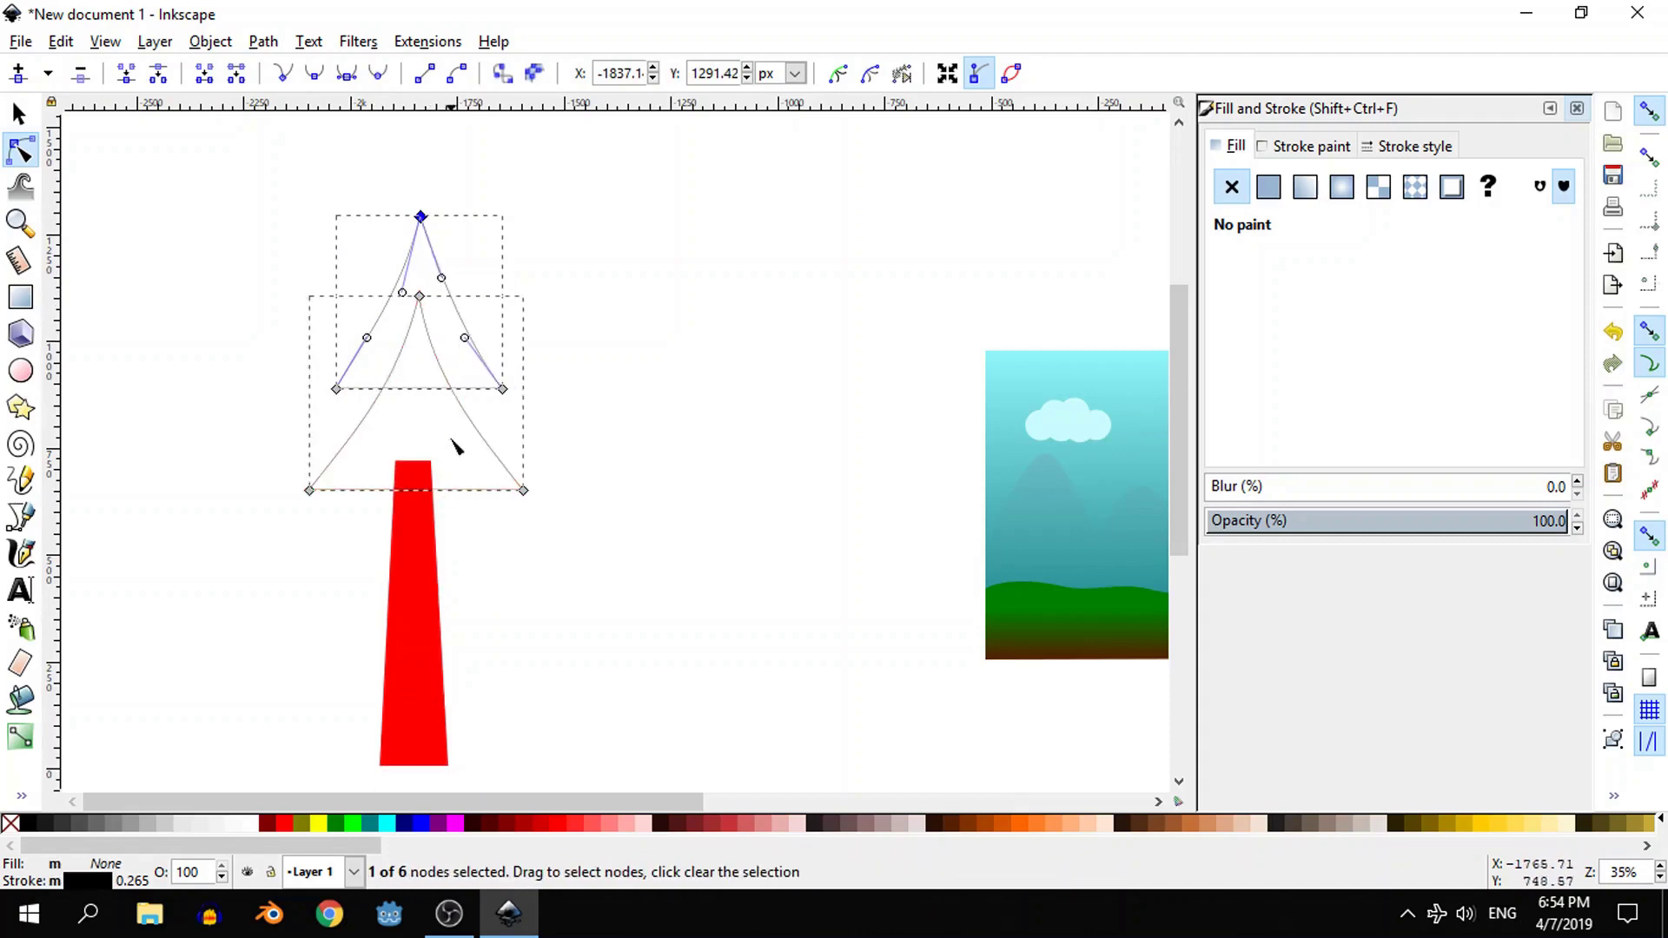
{"action": "left_click", "coordinate": [336, 823]}
{"action": "left_click", "coordinate": [11, 823], "text": "shift"}
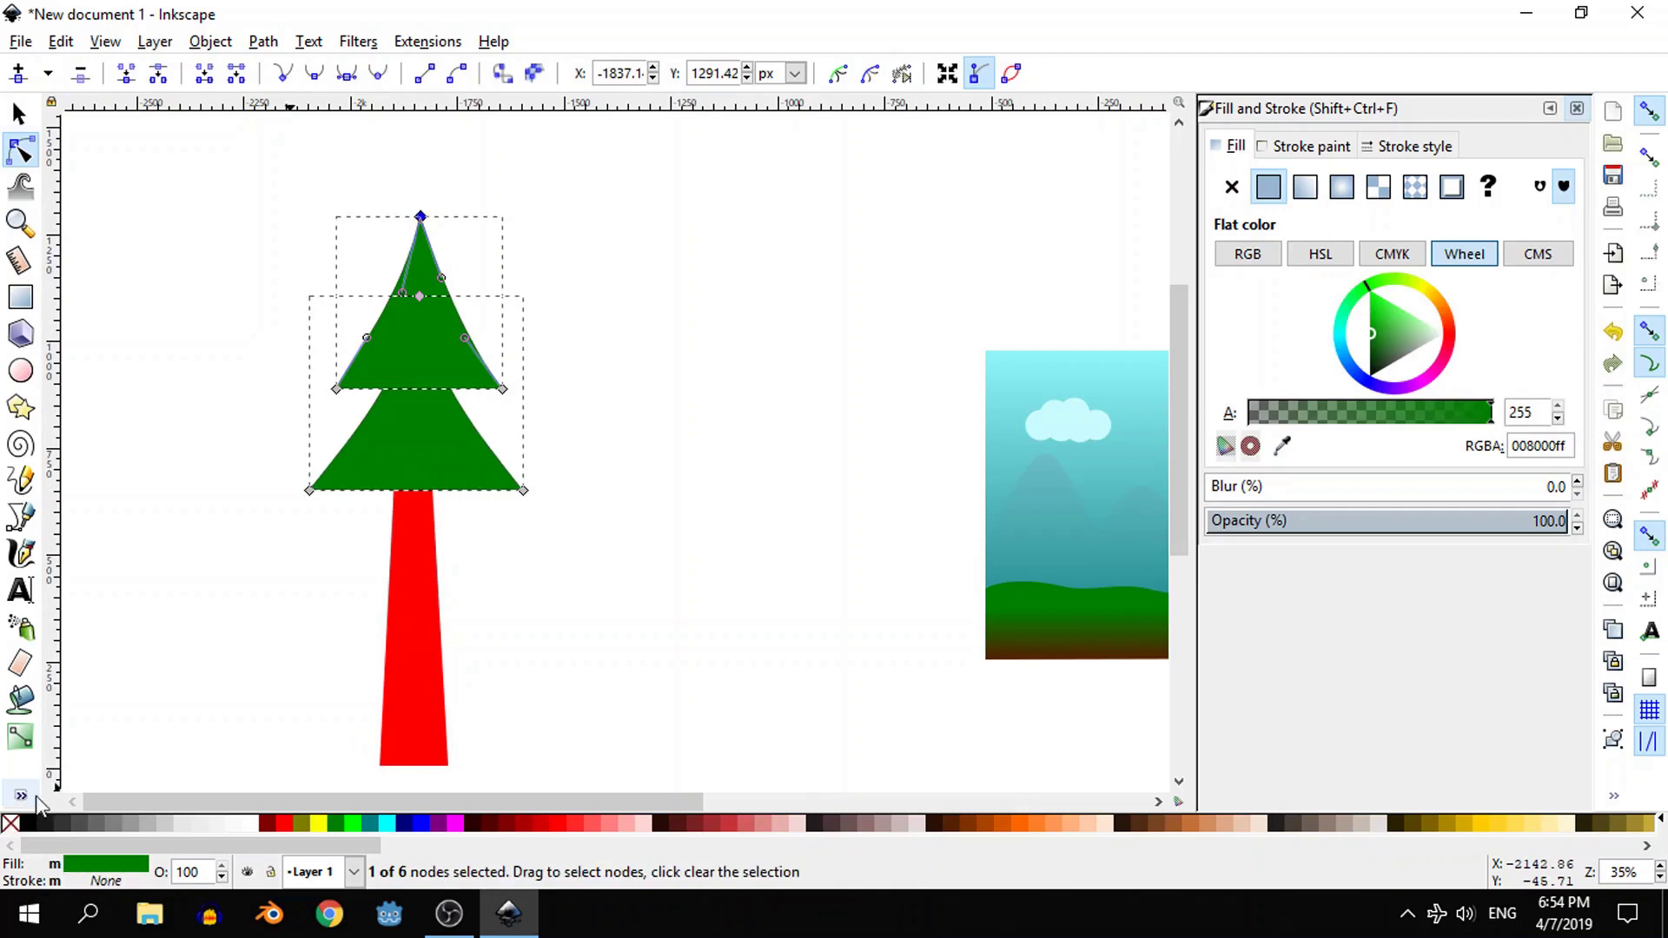
- Move the red trunk up so that more of its top is hidden behind the foliage
{"action": "left_click", "coordinate": [402, 704]}
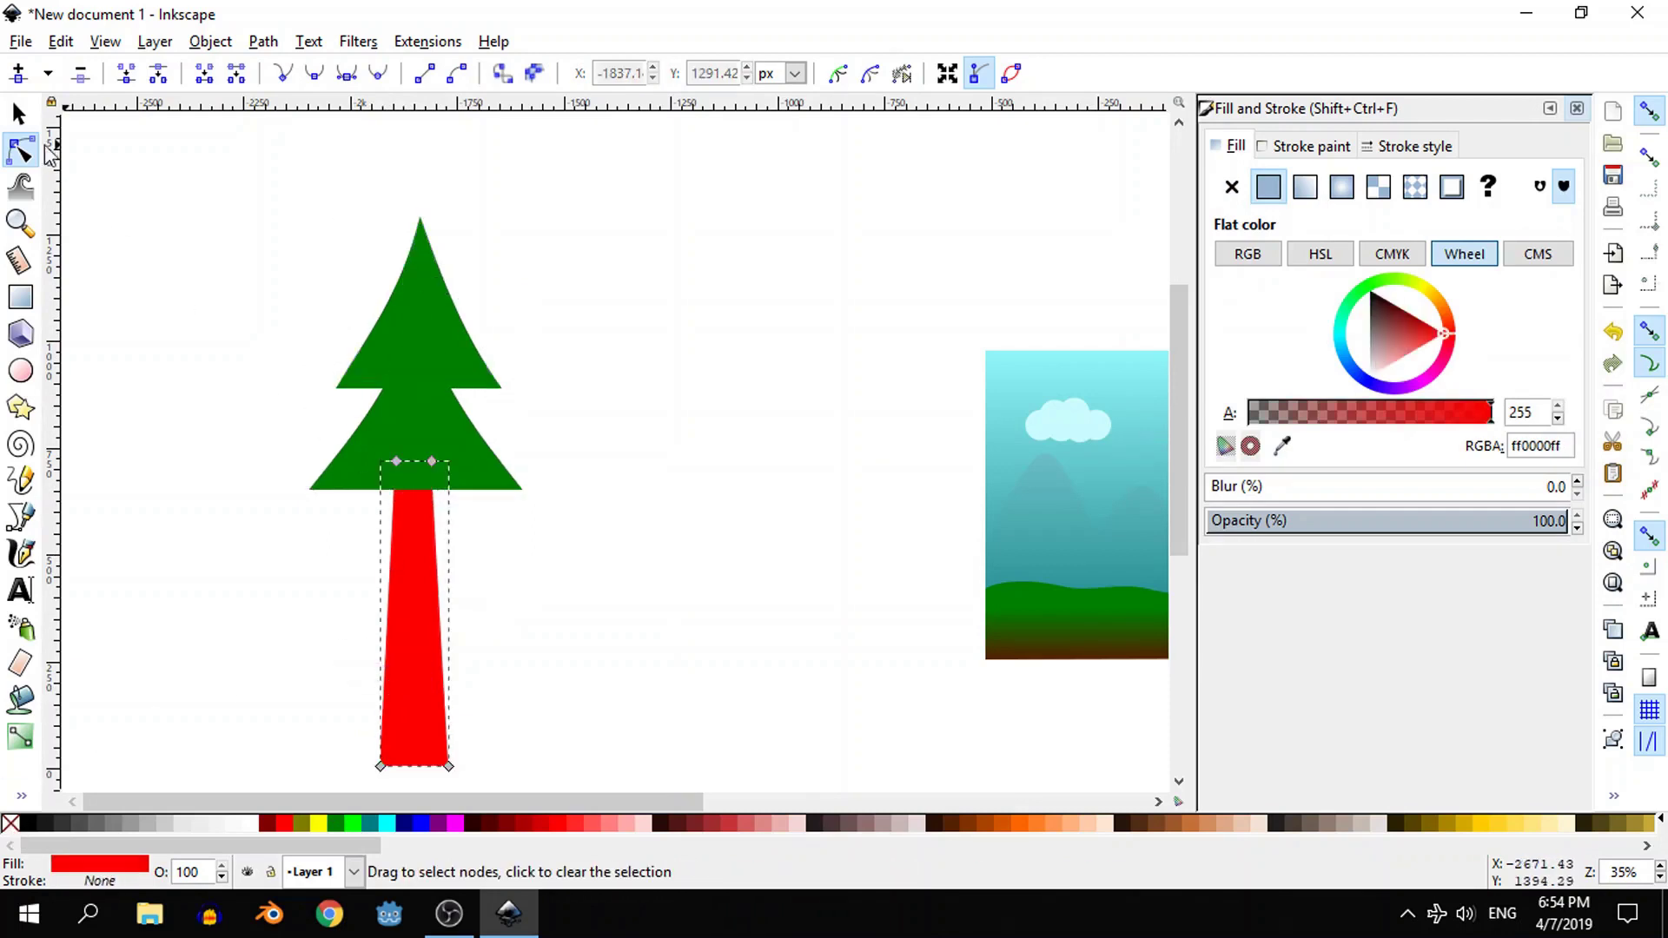
{"action": "left_click", "coordinate": [19, 112]}
{"action": "left_click_drag", "start_coordinate": [396, 635], "coordinate": [398, 610]}
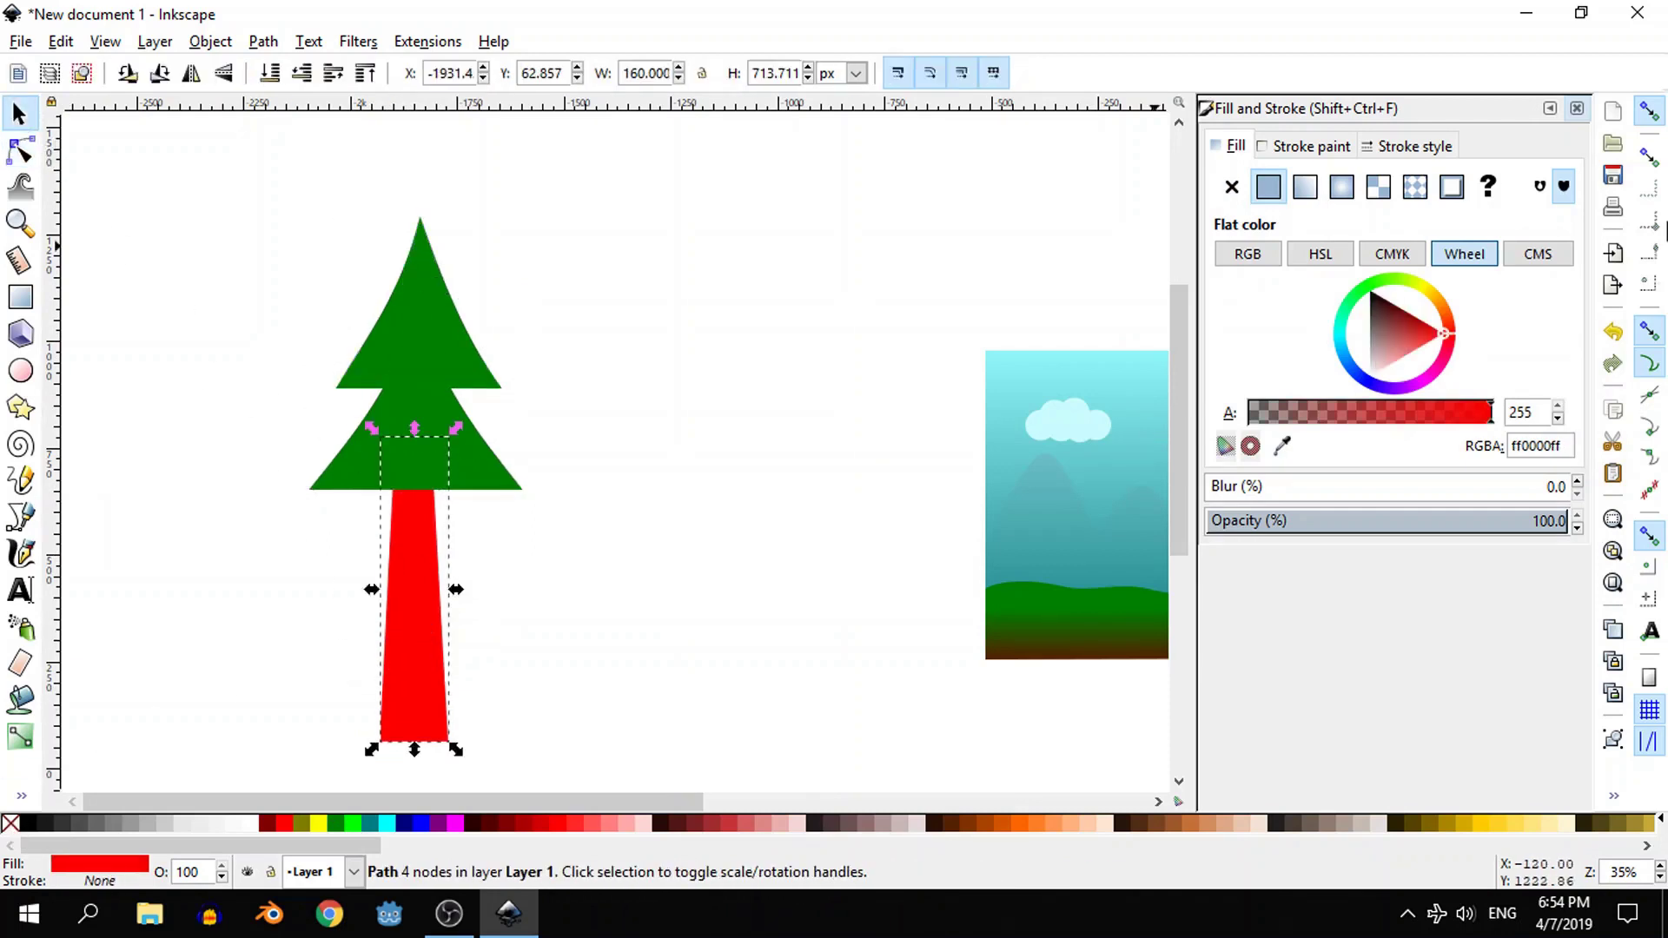
- Fill the trunk with the existing green-to-brown linear gradient and run it from just inside the foliage down to the trunk's base
{"action": "left_click", "coordinate": [1306, 186]}
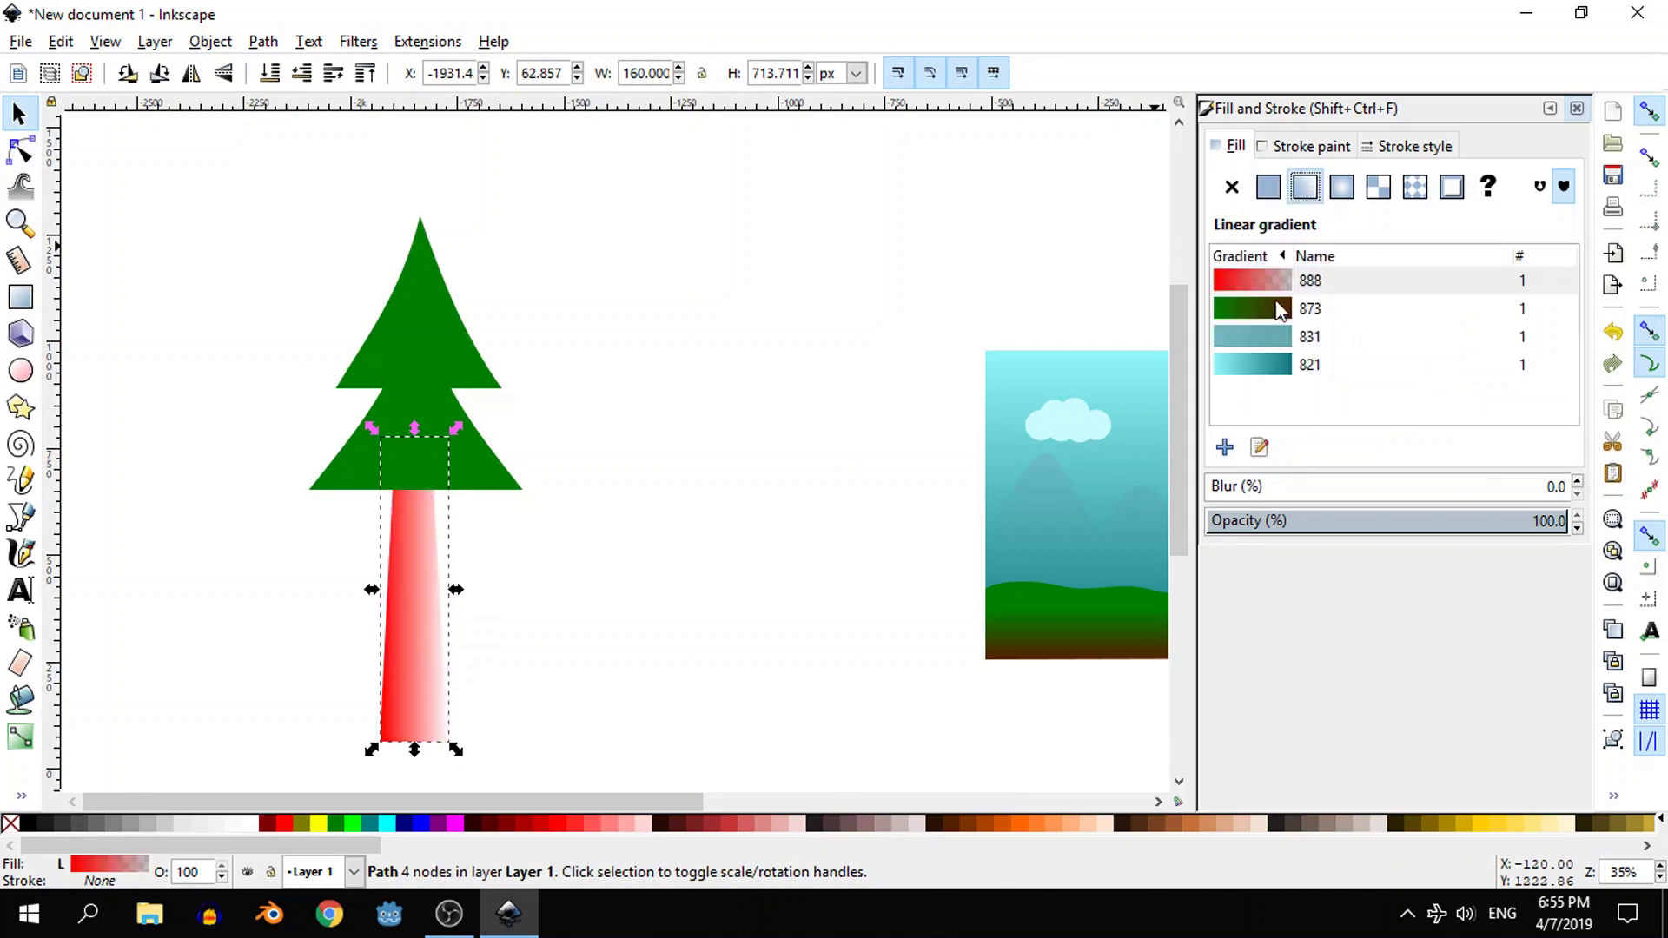
{"action": "left_click", "coordinate": [1281, 310]}
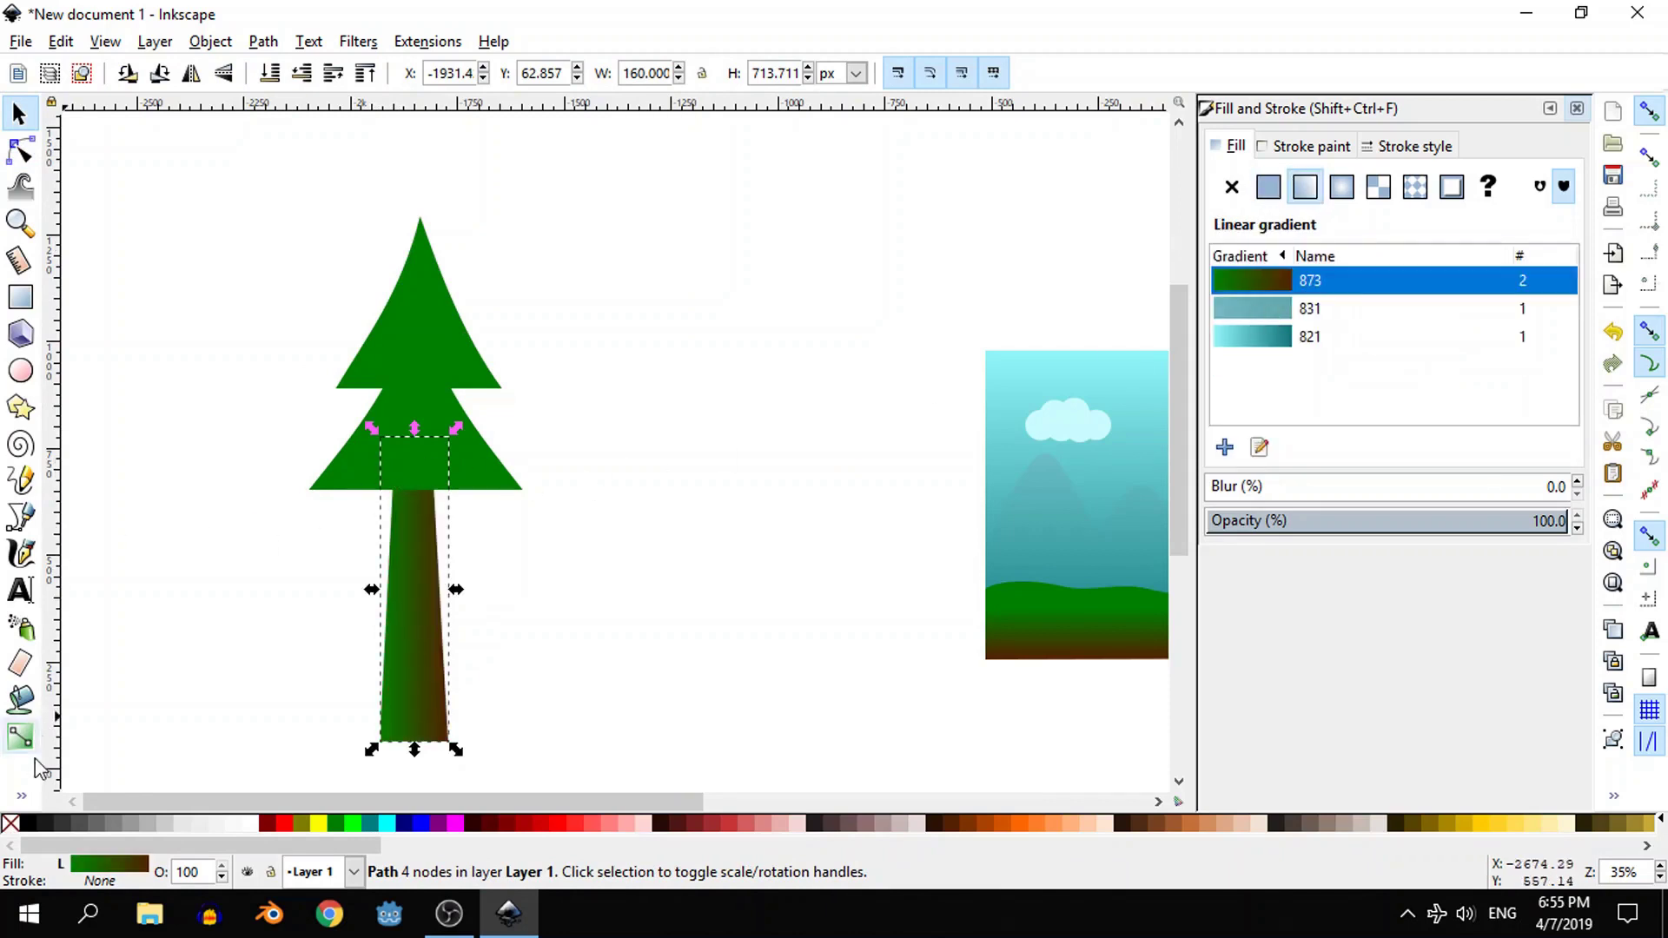
{"action": "left_click", "coordinate": [20, 737]}
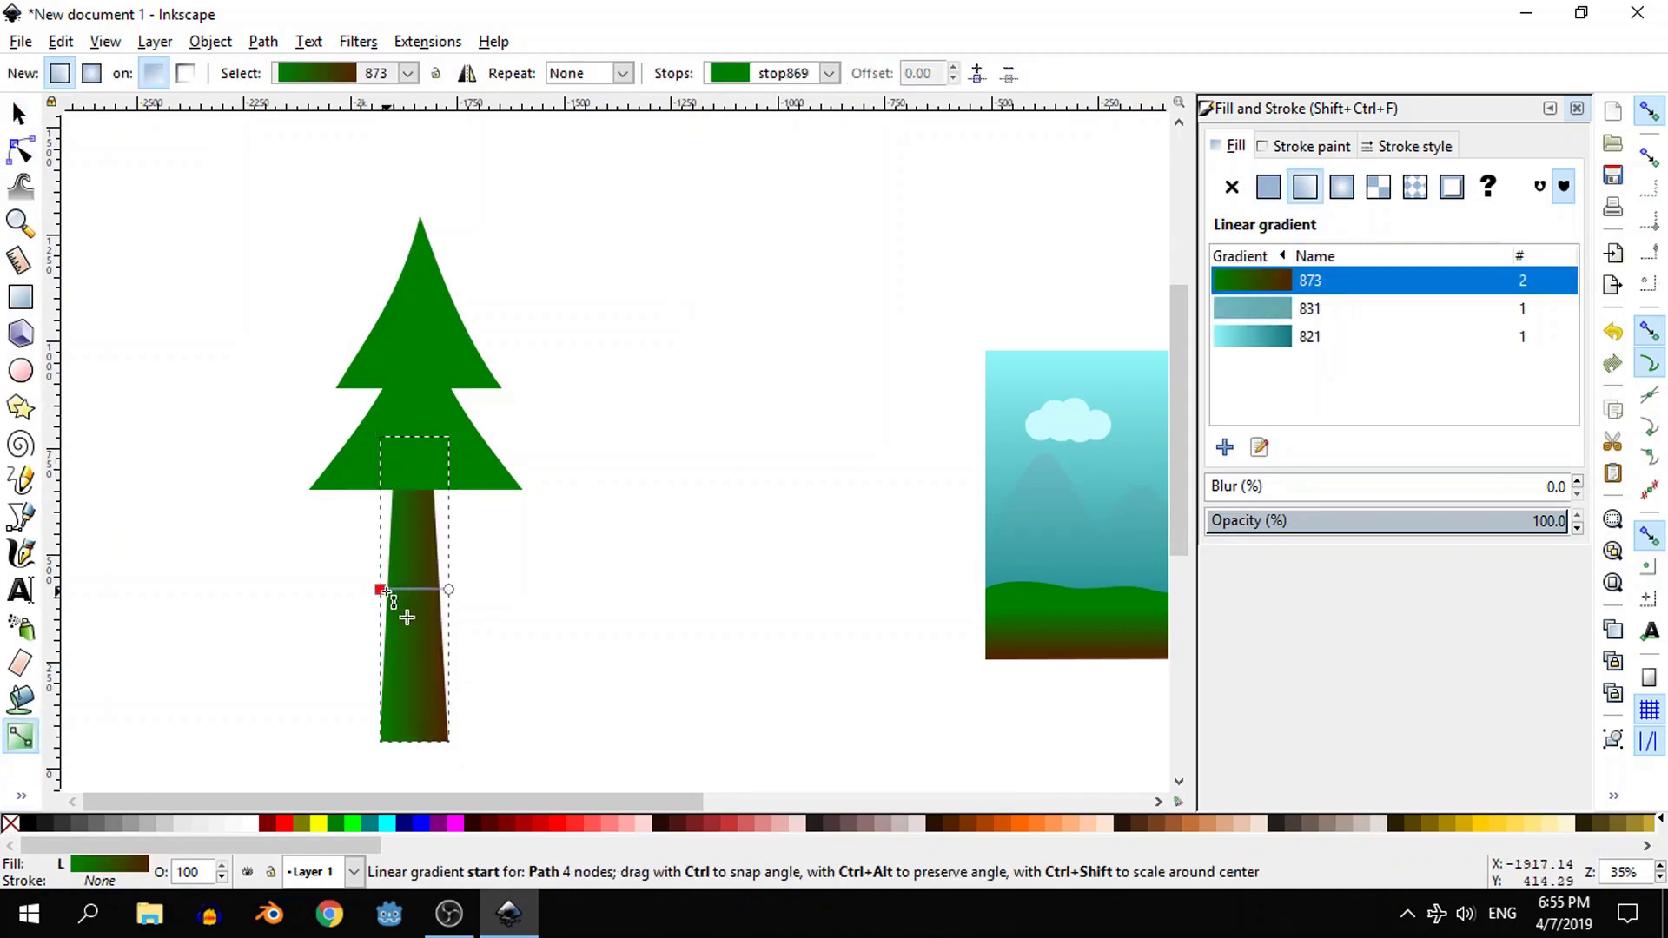
{"action": "left_click_drag", "start_coordinate": [382, 591], "coordinate": [394, 469]}
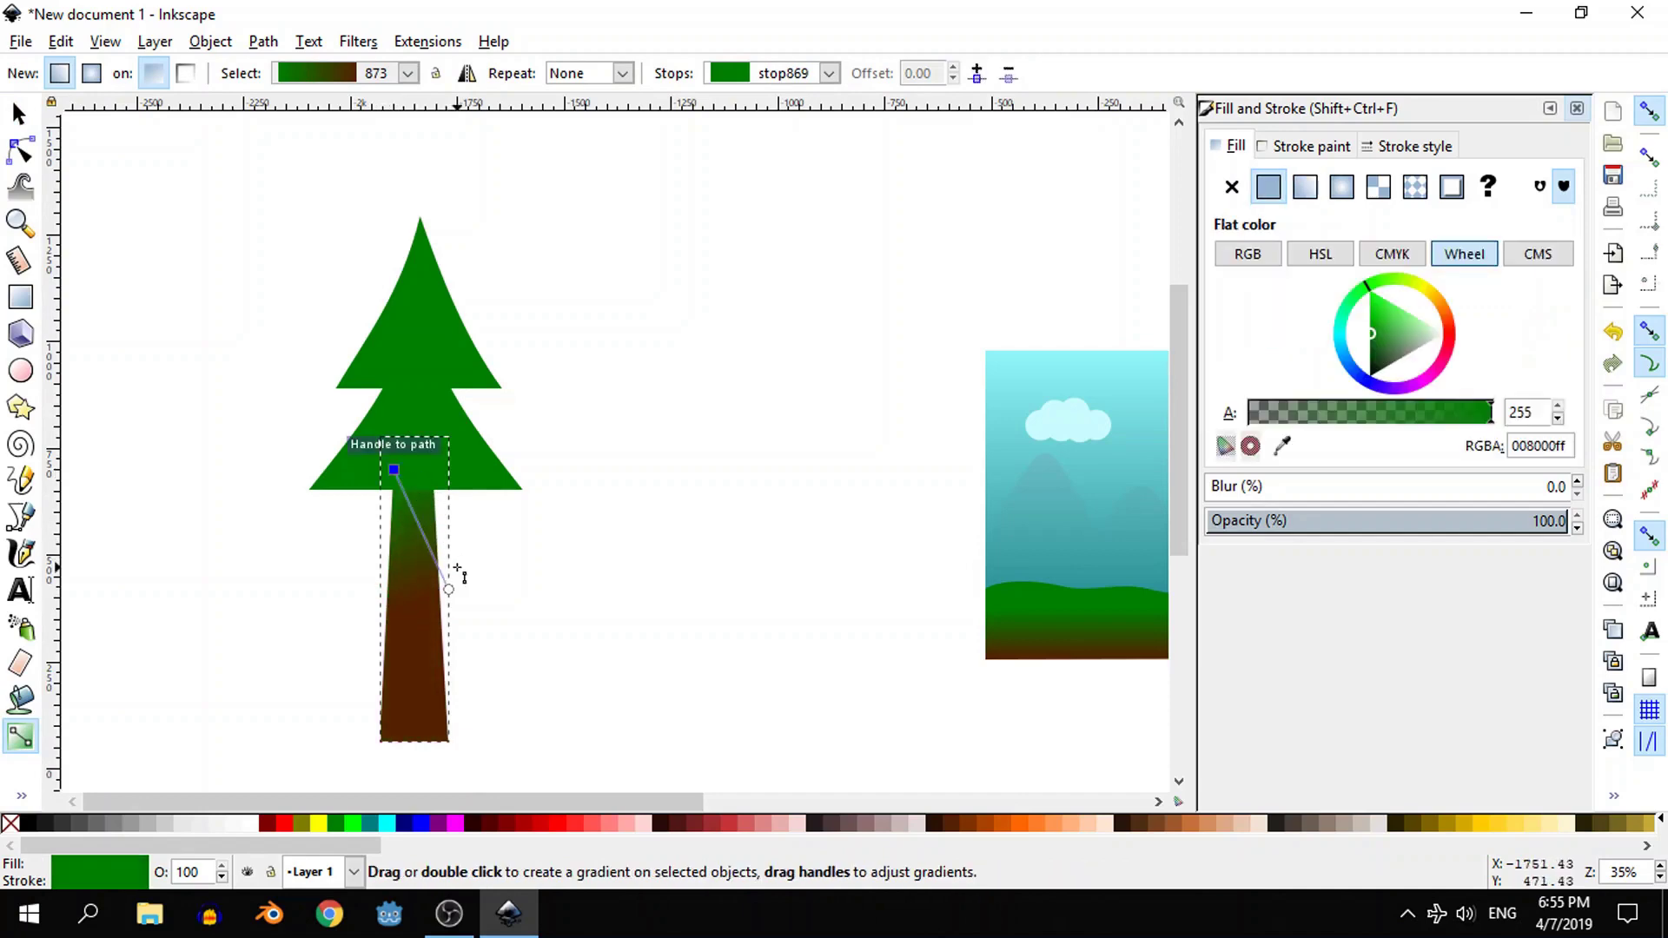
{"action": "left_click_drag", "start_coordinate": [449, 589], "coordinate": [389, 748]}
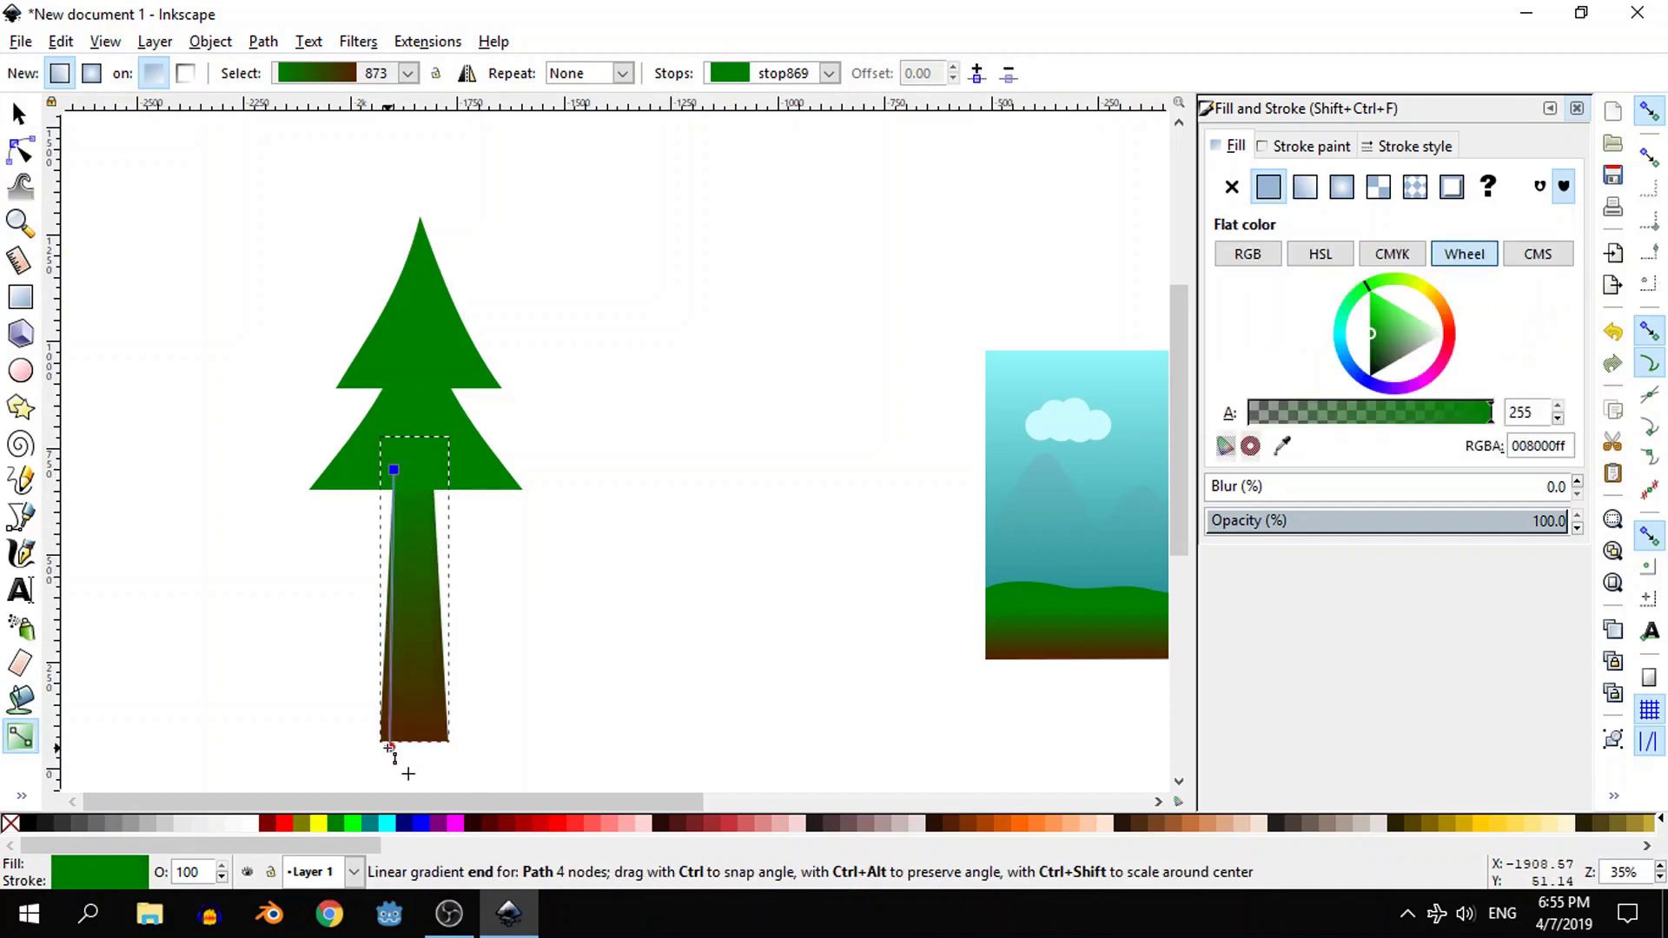
- Shift both gradient ends to the middle of the trunk so the gradient runs straight down
{"action": "left_click", "coordinate": [389, 745]}
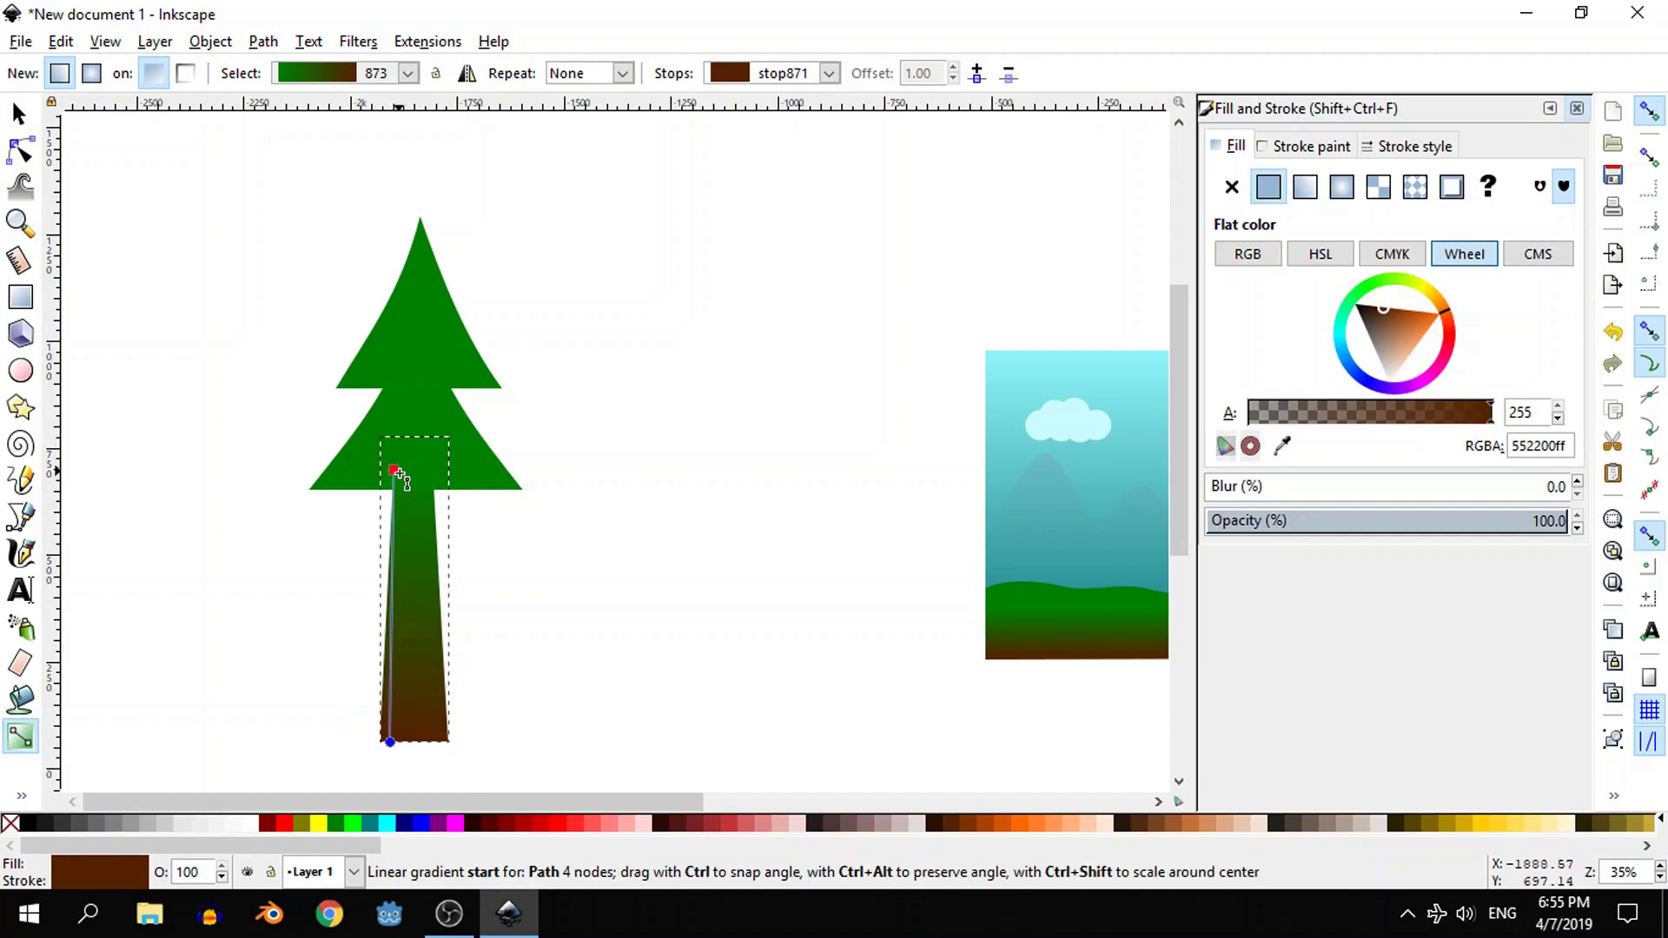
{"action": "left_click", "coordinate": [395, 471]}
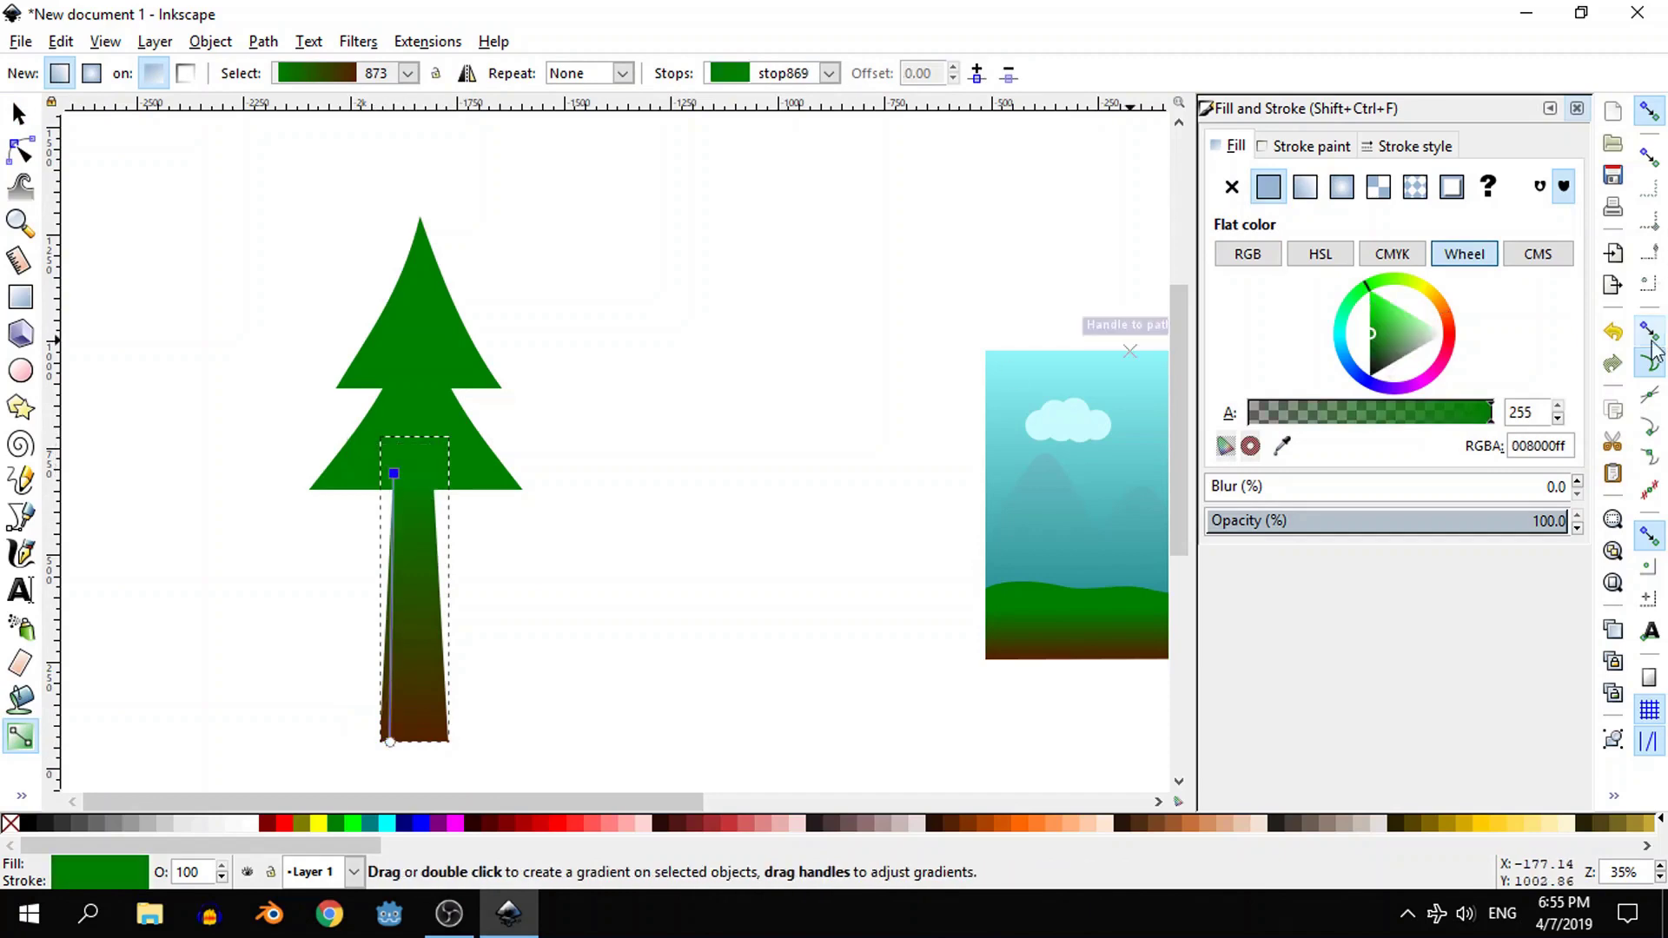
{"action": "left_click_drag", "start_coordinate": [401, 474], "coordinate": [411, 484]}
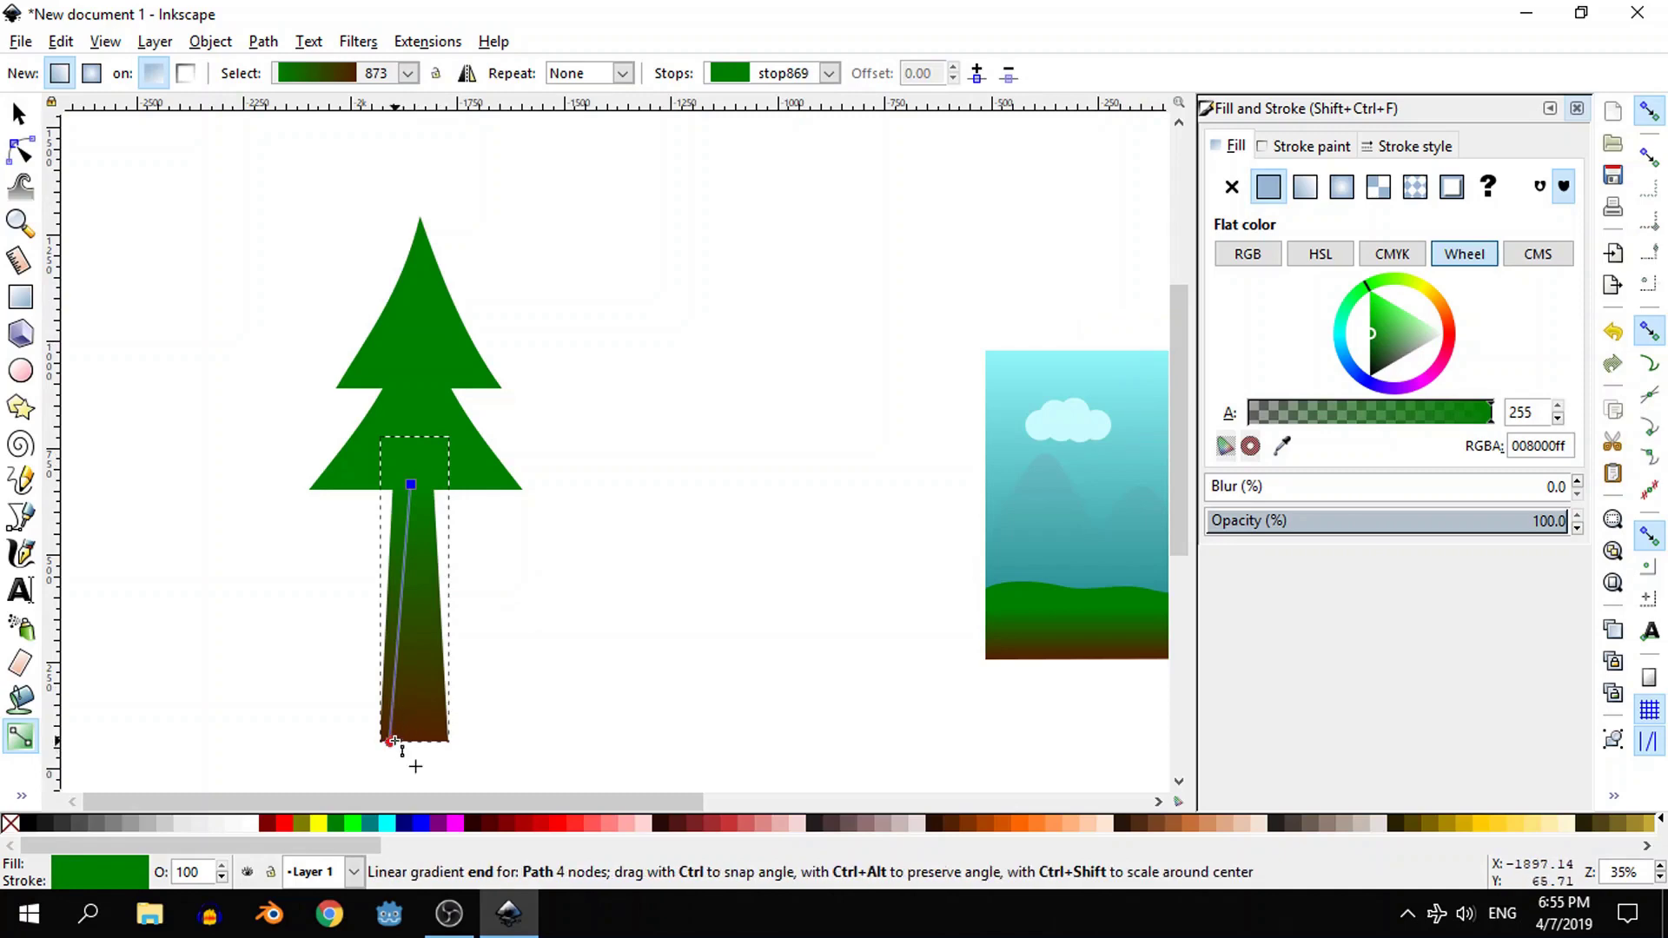
{"action": "left_click_drag", "start_coordinate": [393, 745], "coordinate": [411, 748], "text": "ctrl"}
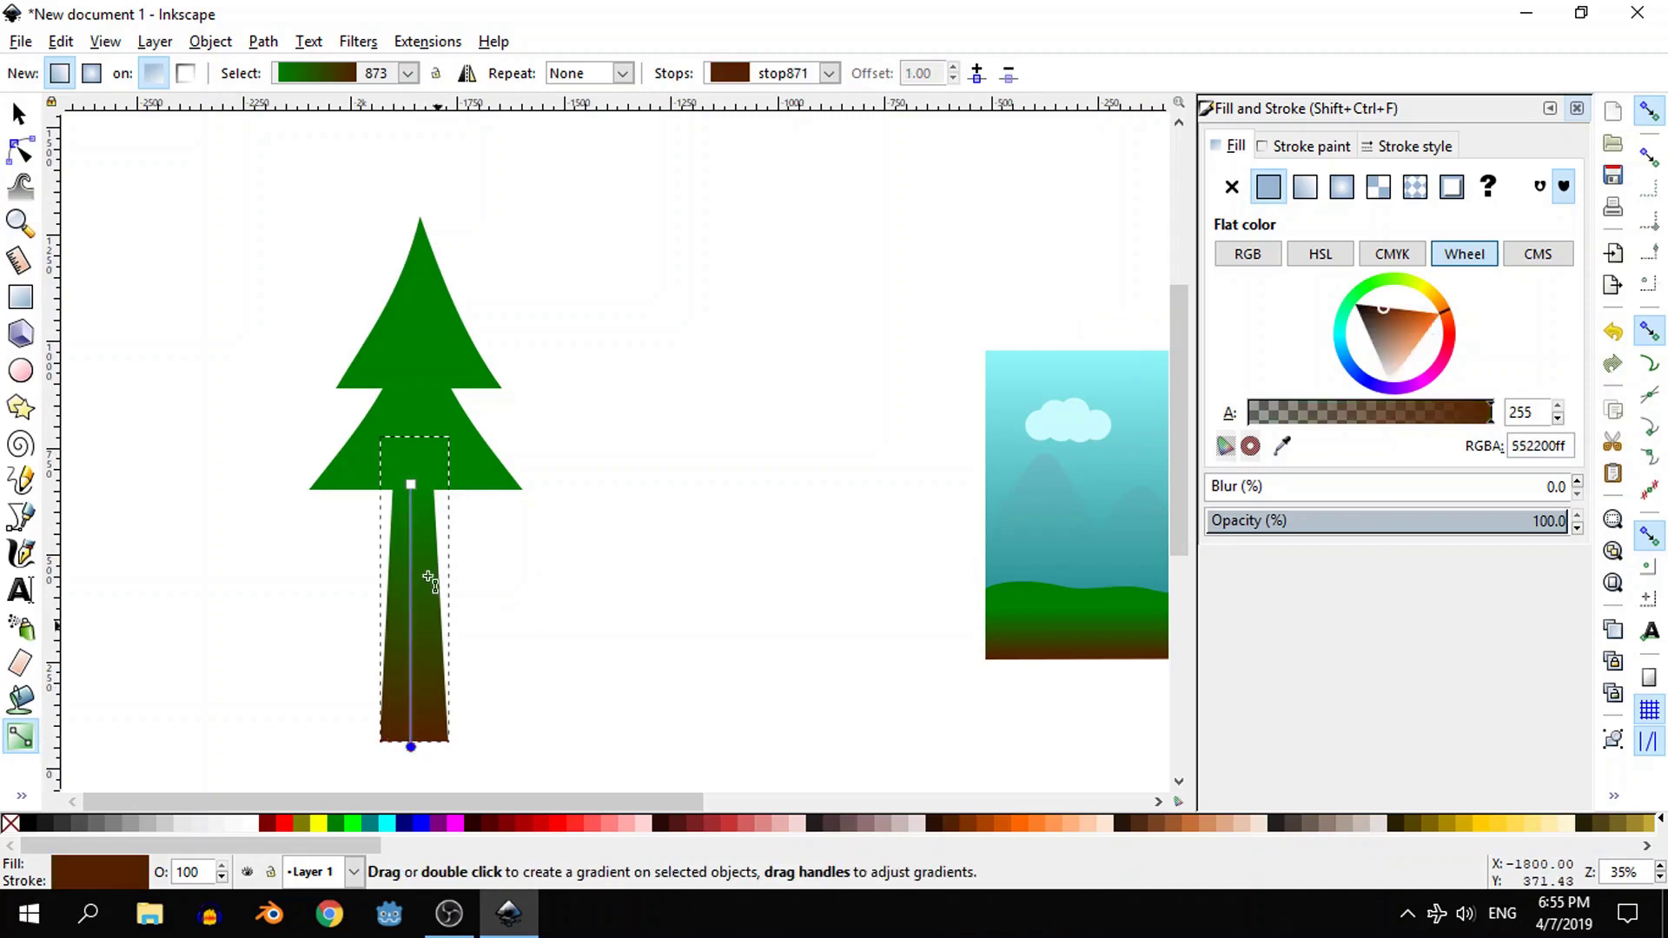
- Recolour the trunk's gradient with a greyish blue start at the foliage and a dark grey-green 1e2d21 end at the base
{"action": "left_click", "coordinate": [412, 484]}
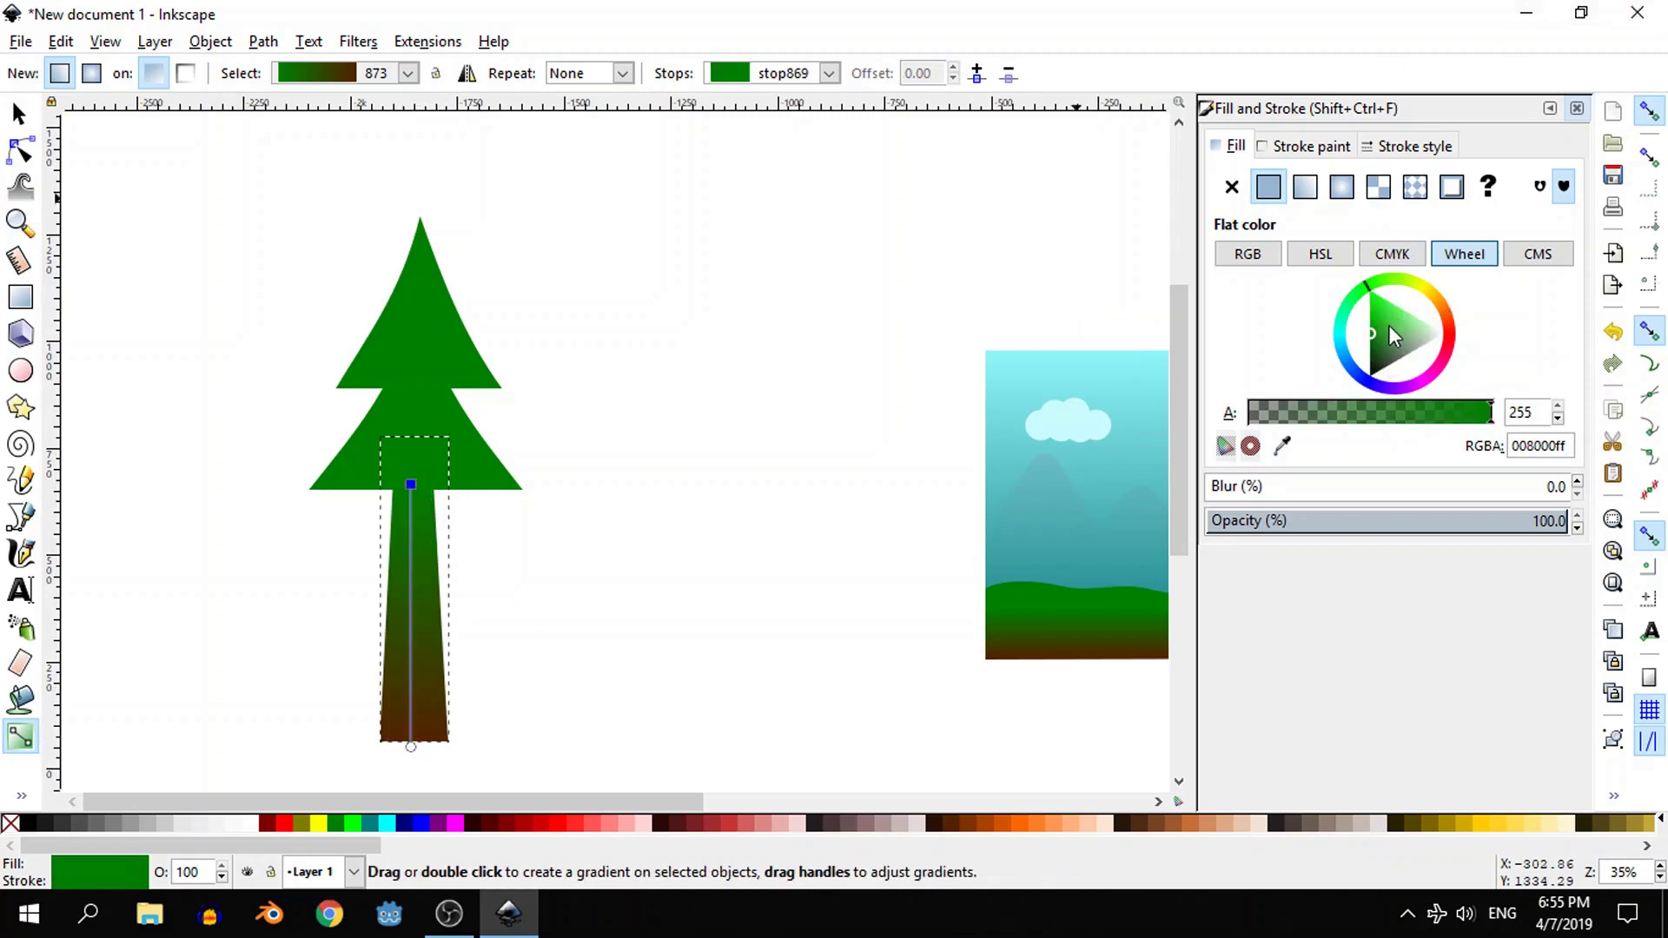
{"action": "mouse_move", "coordinate": [1348, 352]}
{"action": "left_mouse_down"}
{"action": "mouse_move", "coordinate": [1370, 356]}
{"action": "mouse_move", "coordinate": [1396, 317]}
{"action": "left_mouse_up"}
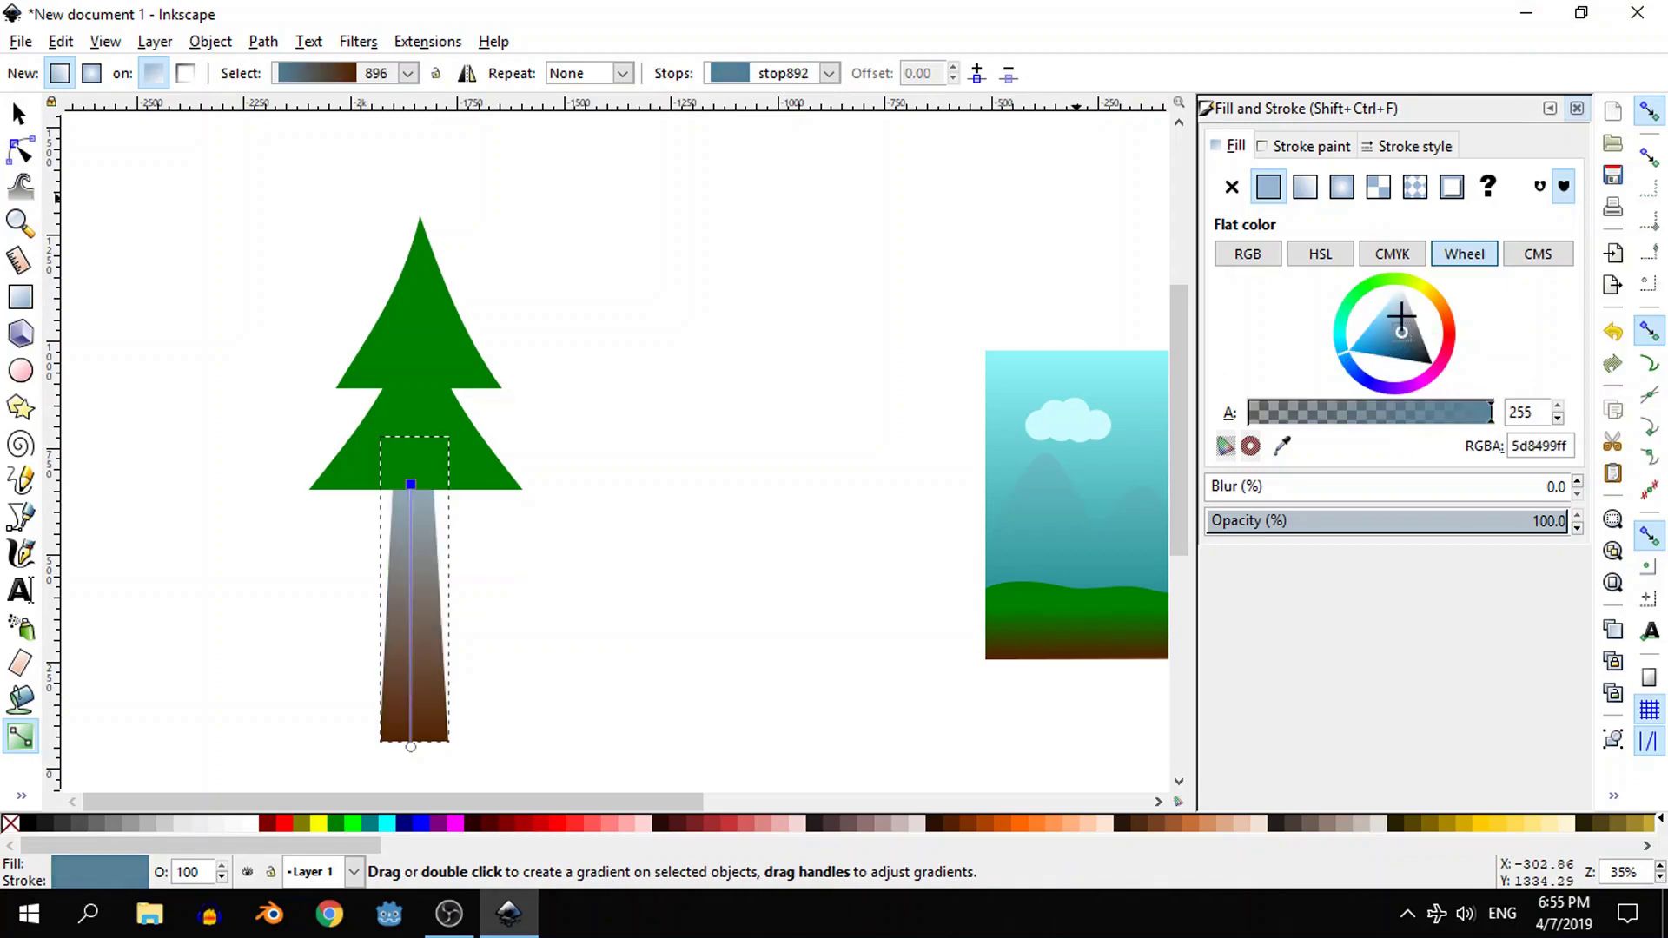
{"action": "left_click", "coordinate": [413, 749]}
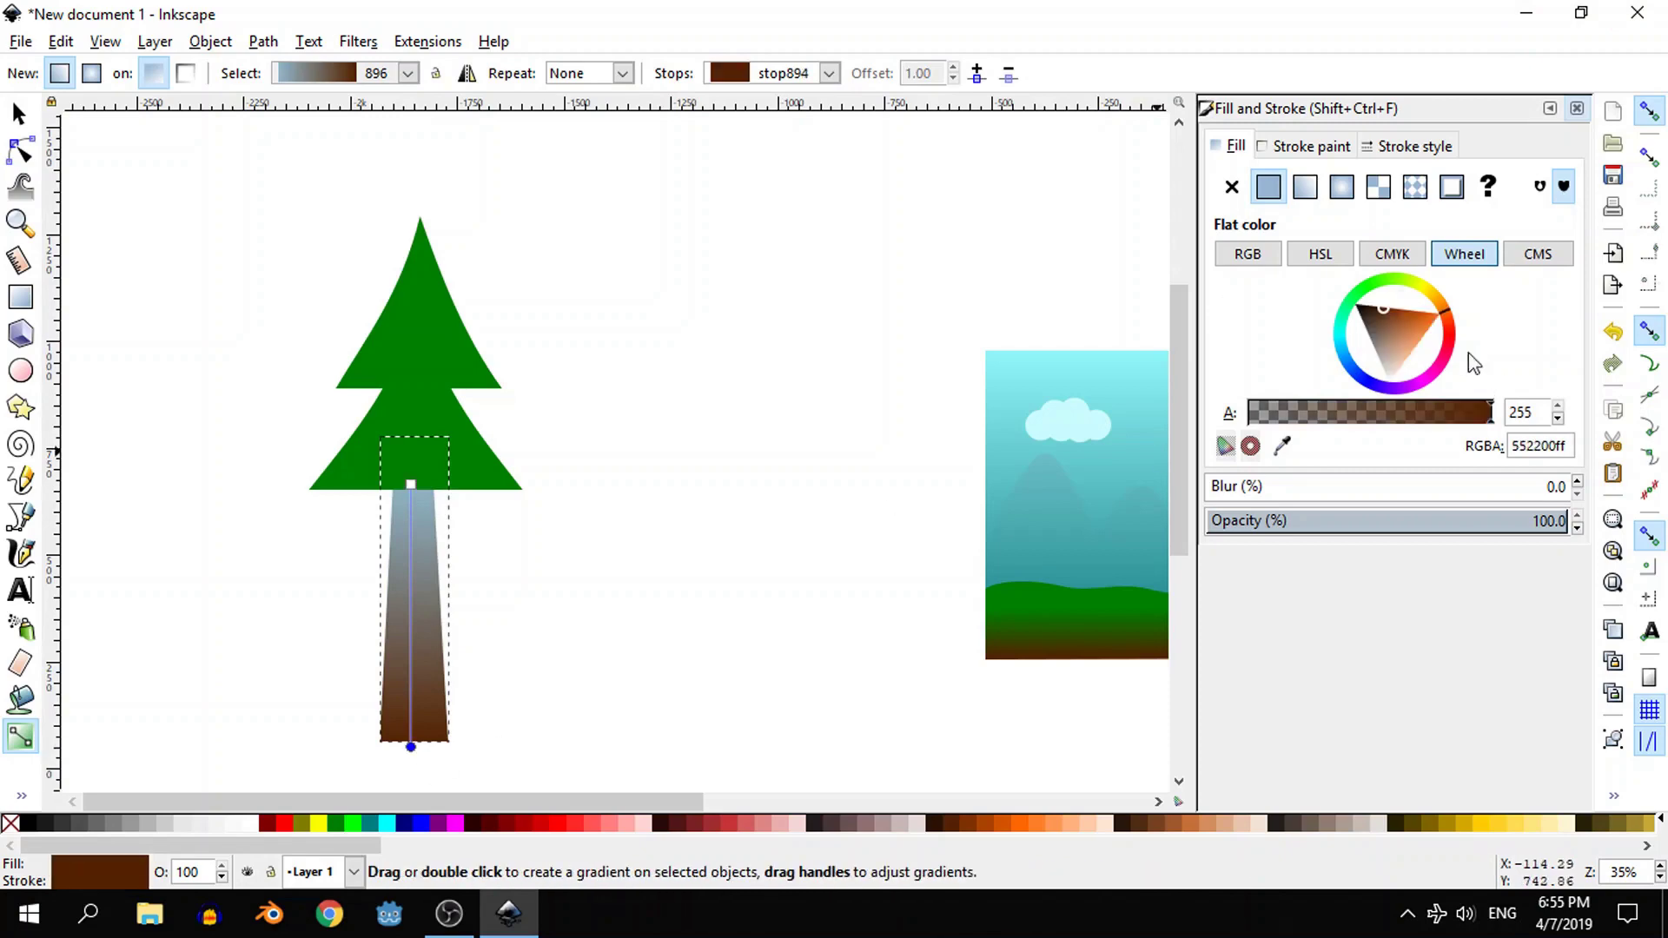
{"action": "left_click", "coordinate": [1363, 297]}
{"action": "left_click_drag", "start_coordinate": [1403, 350], "coordinate": [1417, 337]}
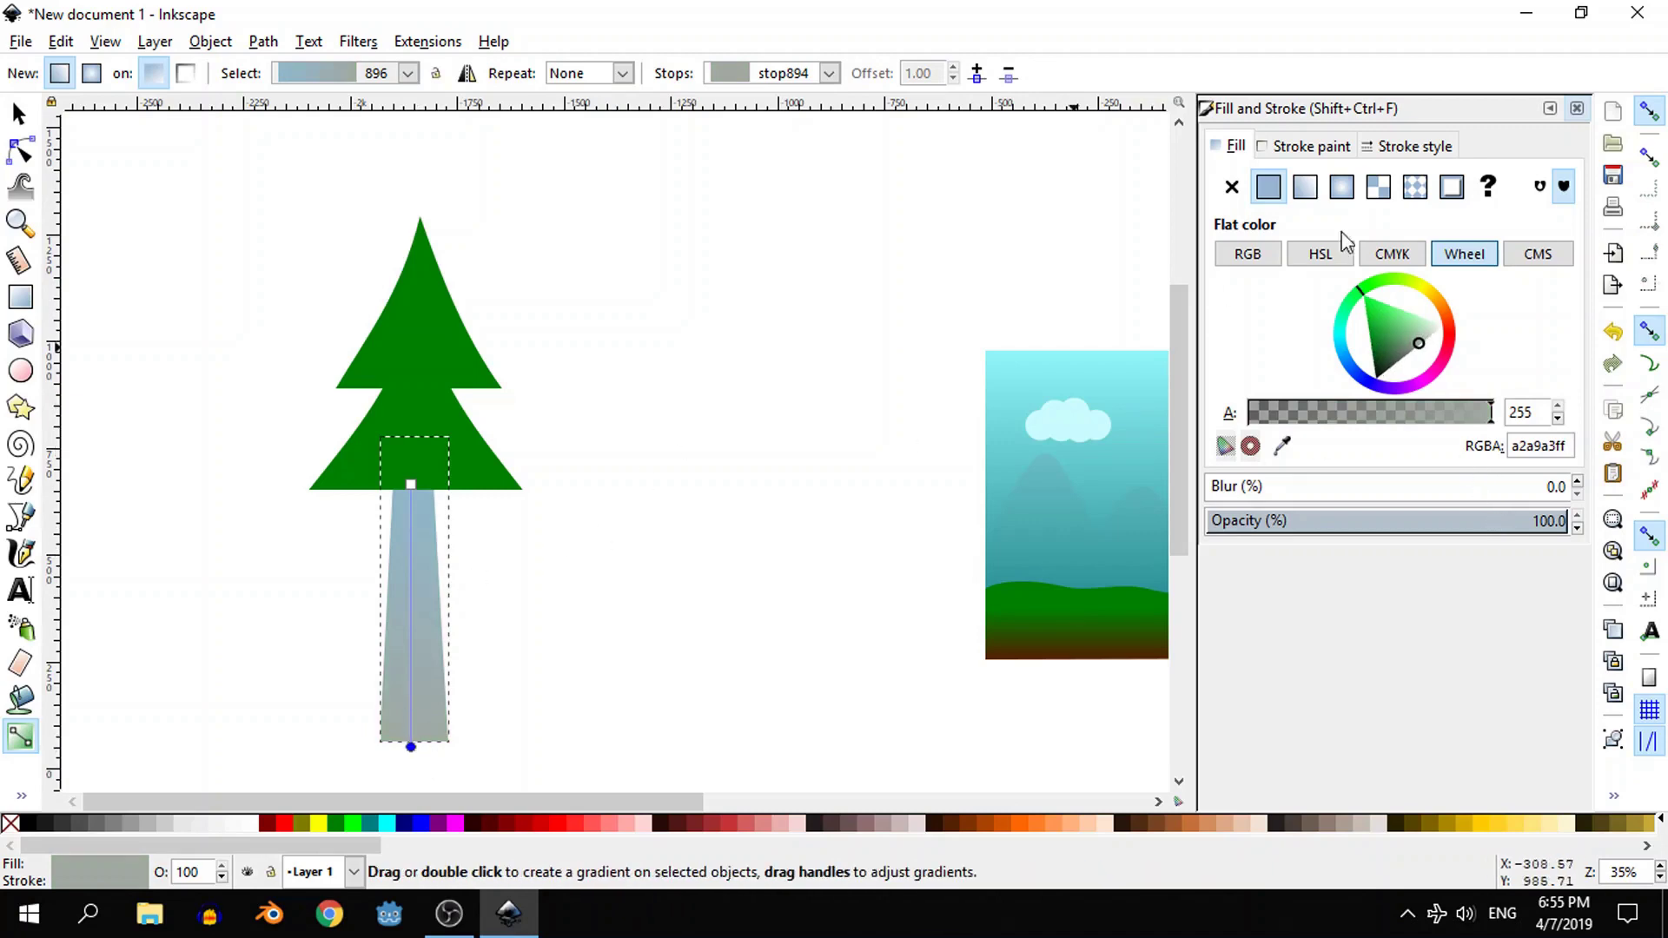
{"action": "left_click_drag", "start_coordinate": [1400, 346], "coordinate": [1384, 368]}
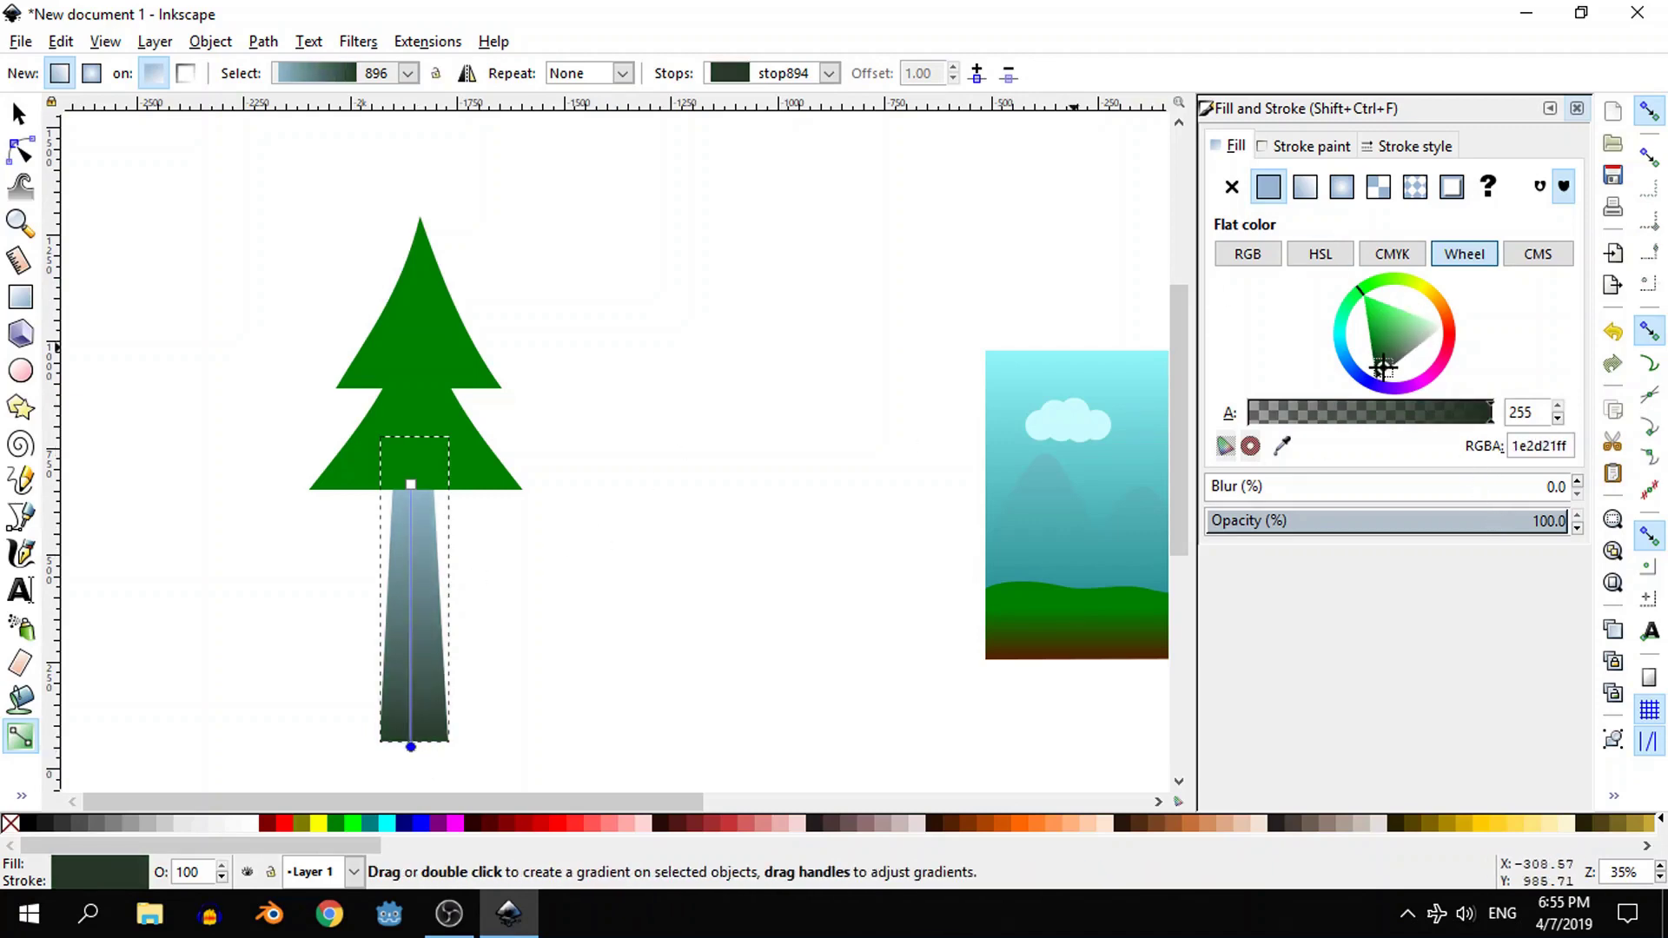
- Change the trunk gradient's start colour at the foliage end to light green 91cc94
{"action": "left_click", "coordinate": [412, 485]}
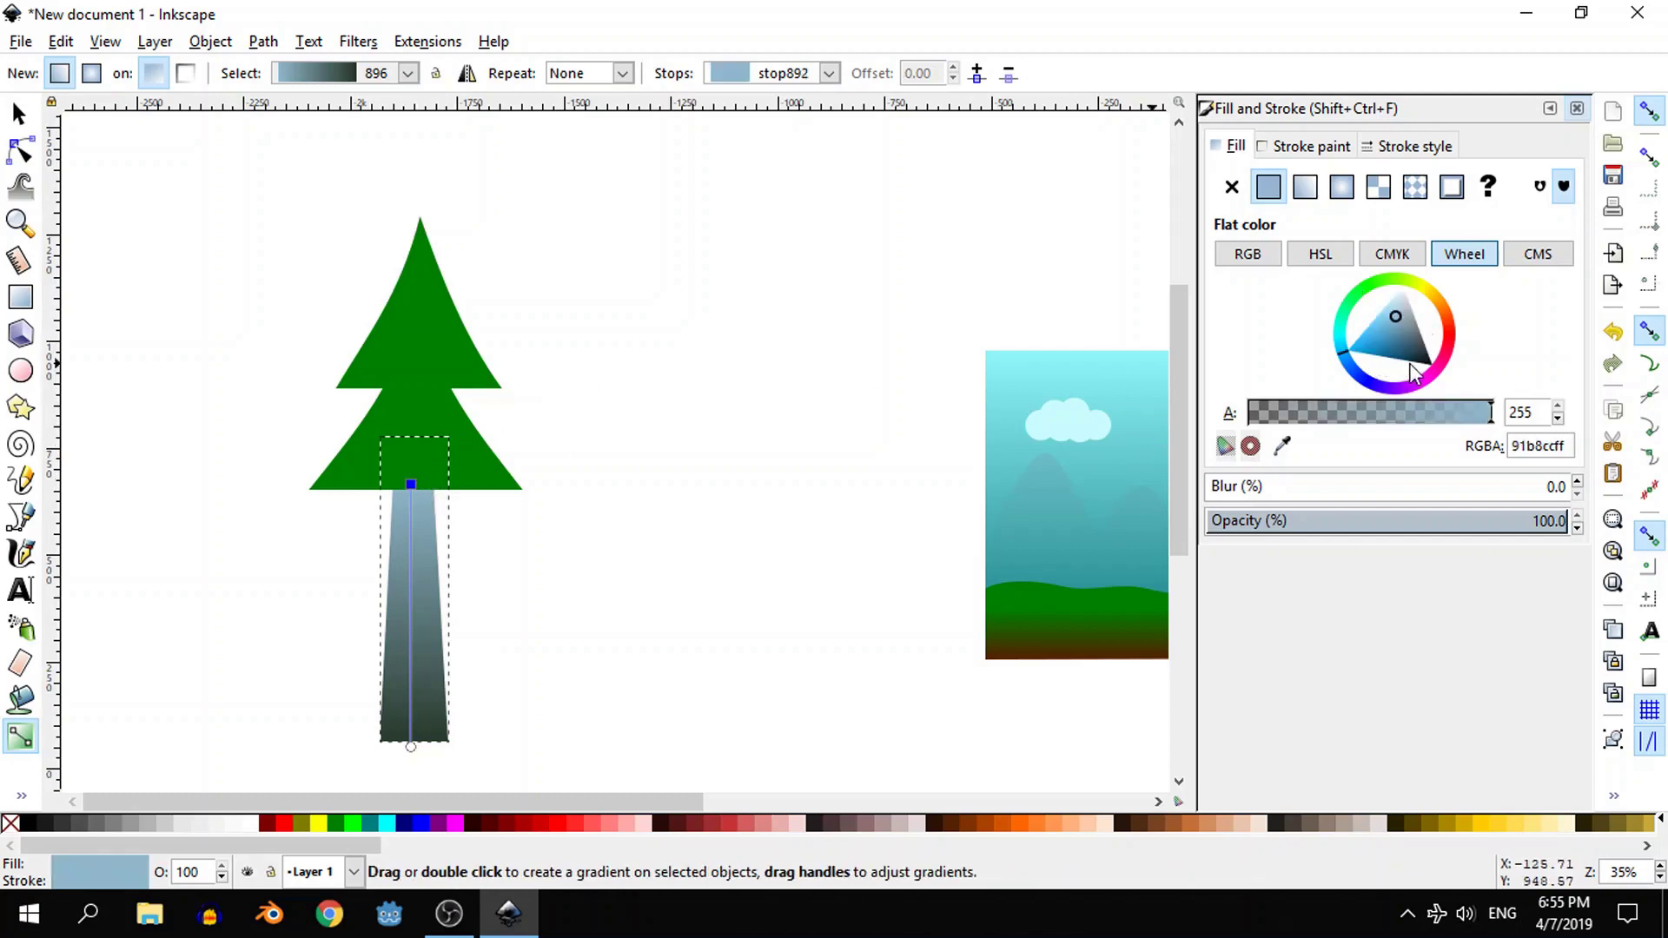
{"action": "left_click", "coordinate": [1364, 285]}
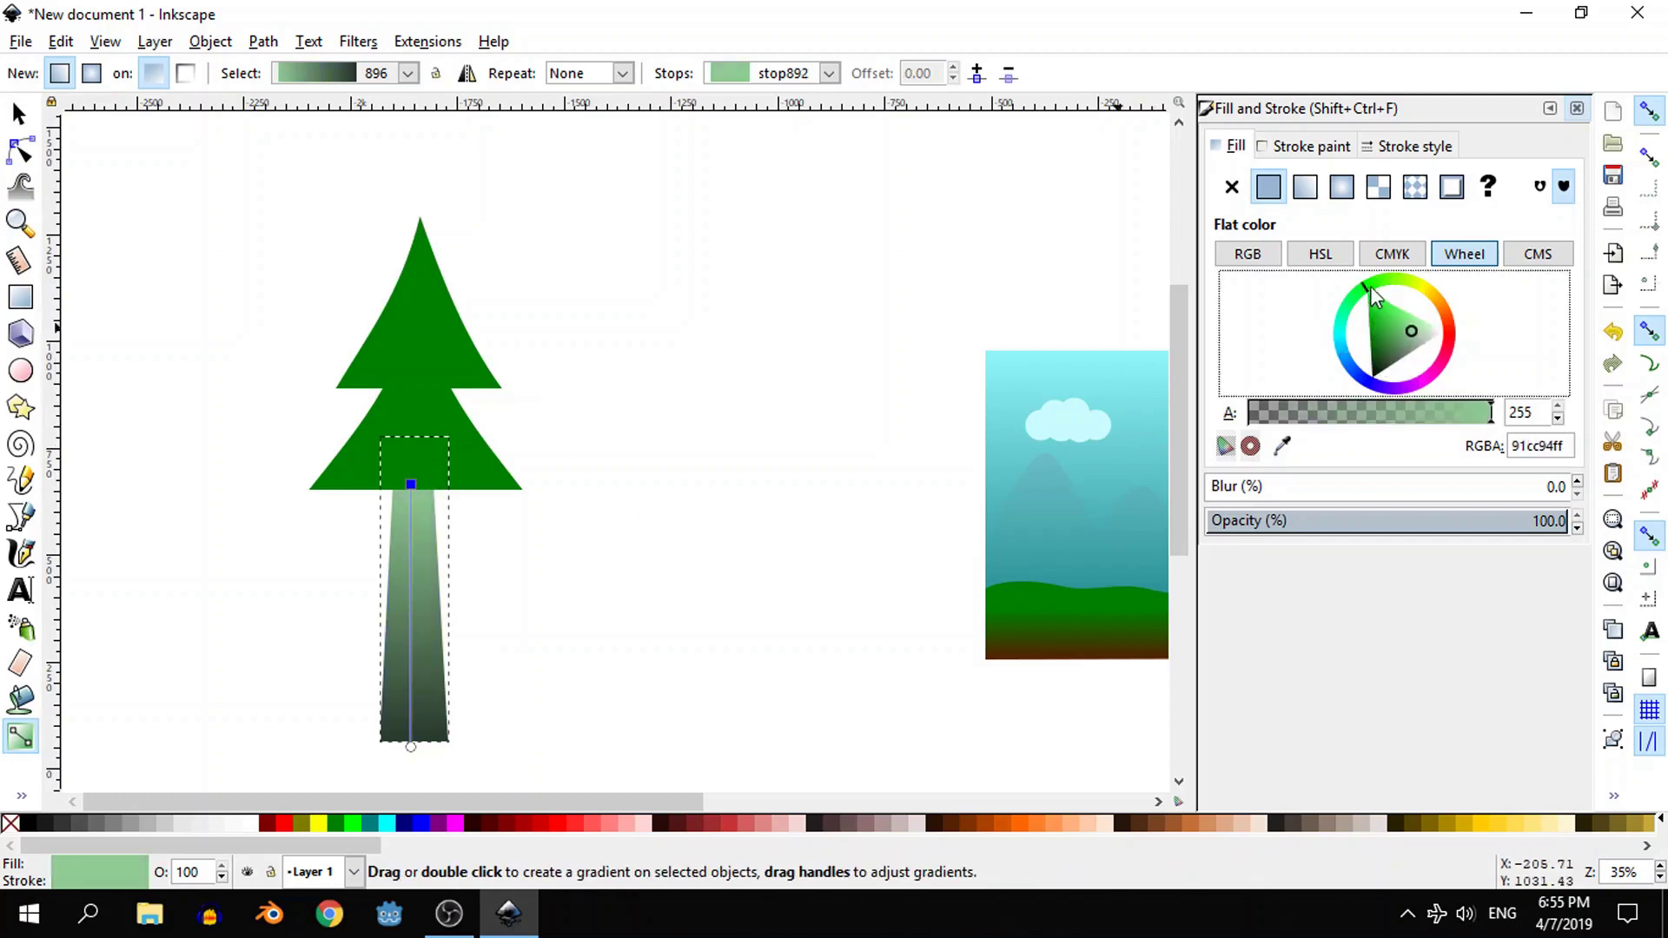
{"action": "left_click", "coordinate": [19, 115]}
{"action": "left_click", "coordinate": [675, 408]}
{"action": "scroll", "coordinate": [689, 372], "scroll_direction": "down", "scroll_amount": 1}
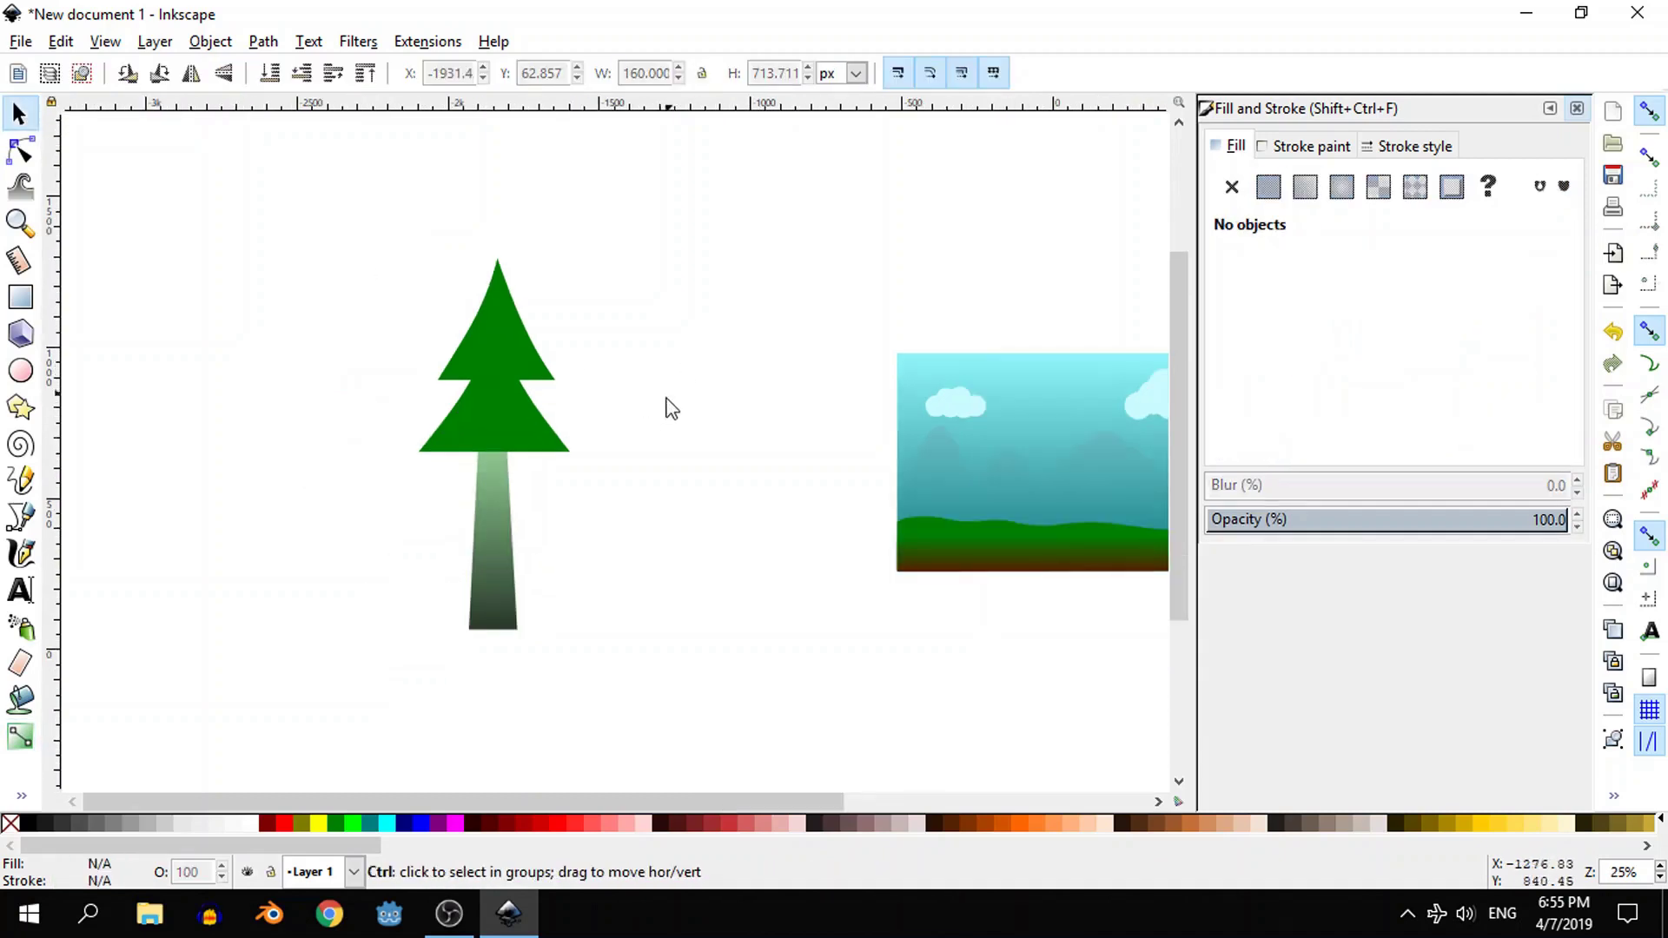
- Replace the trunk's gradient with a flat dark green fill, 005400
{"action": "left_click", "coordinate": [485, 559]}
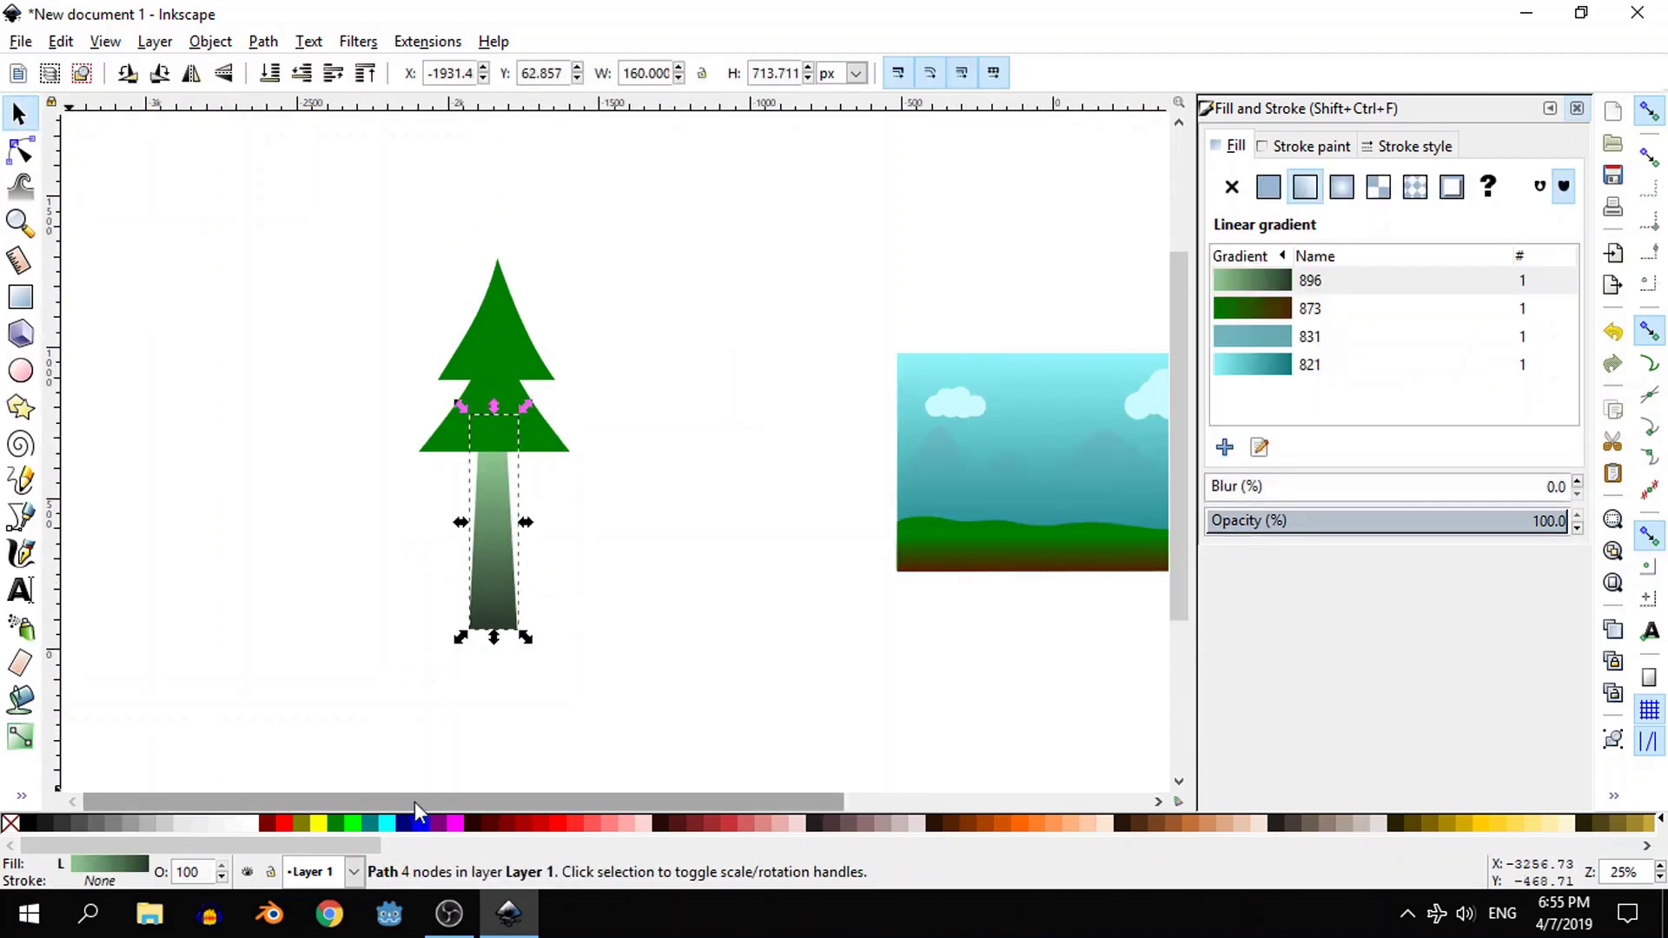
{"action": "left_click", "coordinate": [335, 823]}
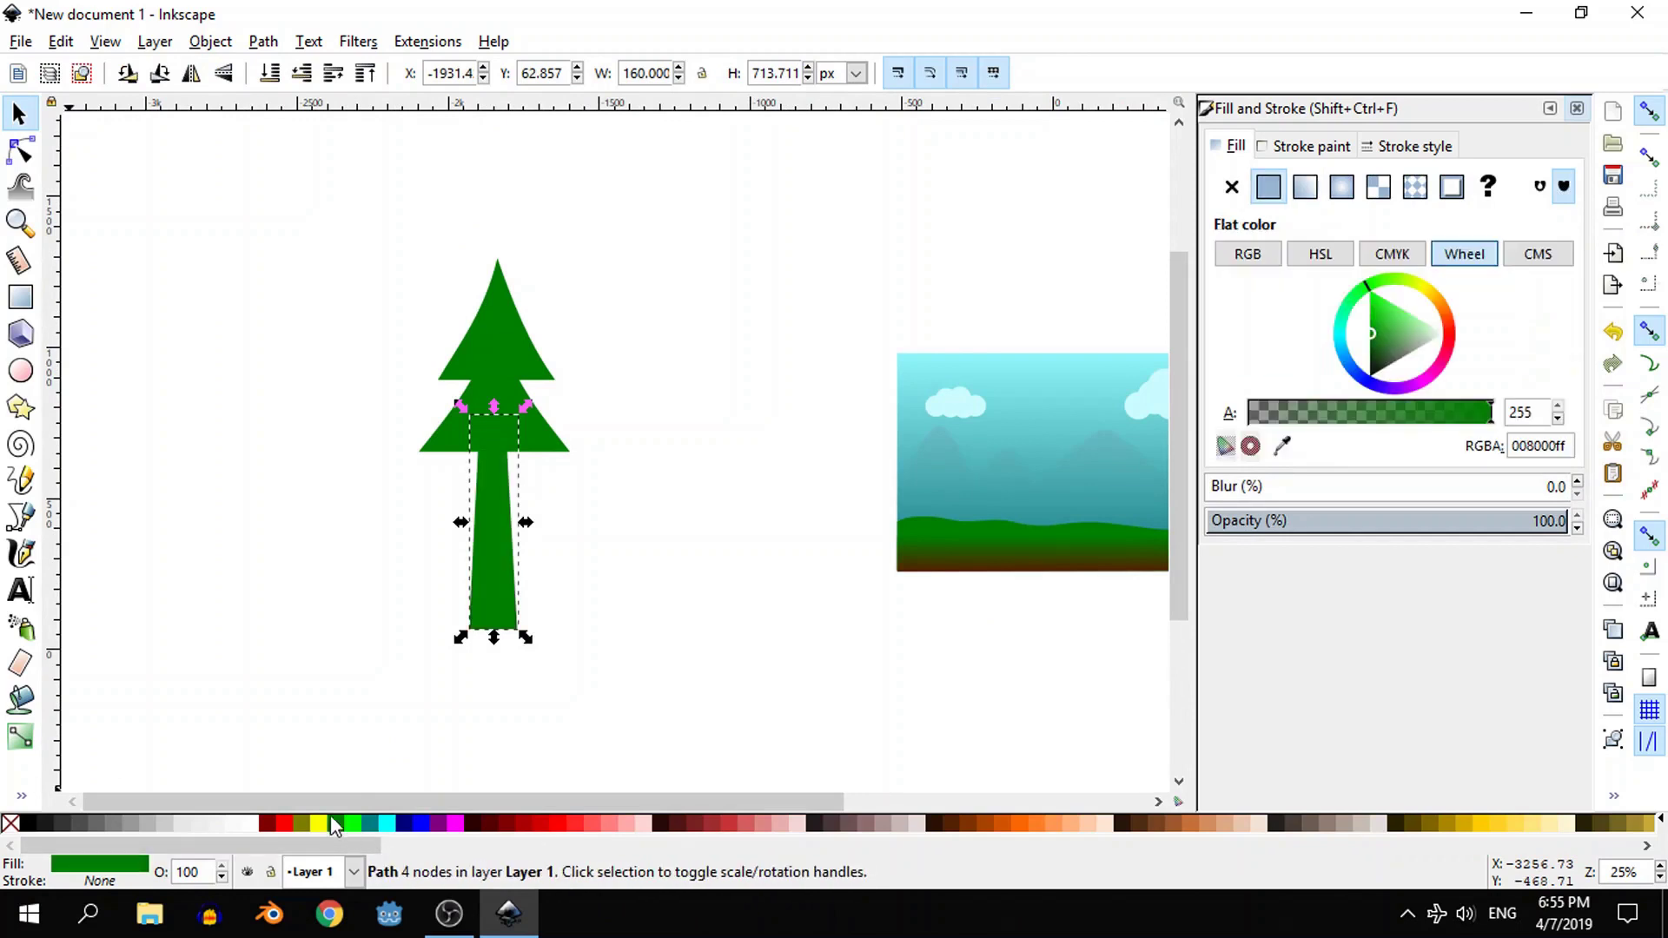
{"action": "left_click_drag", "start_coordinate": [1408, 332], "coordinate": [1368, 347]}
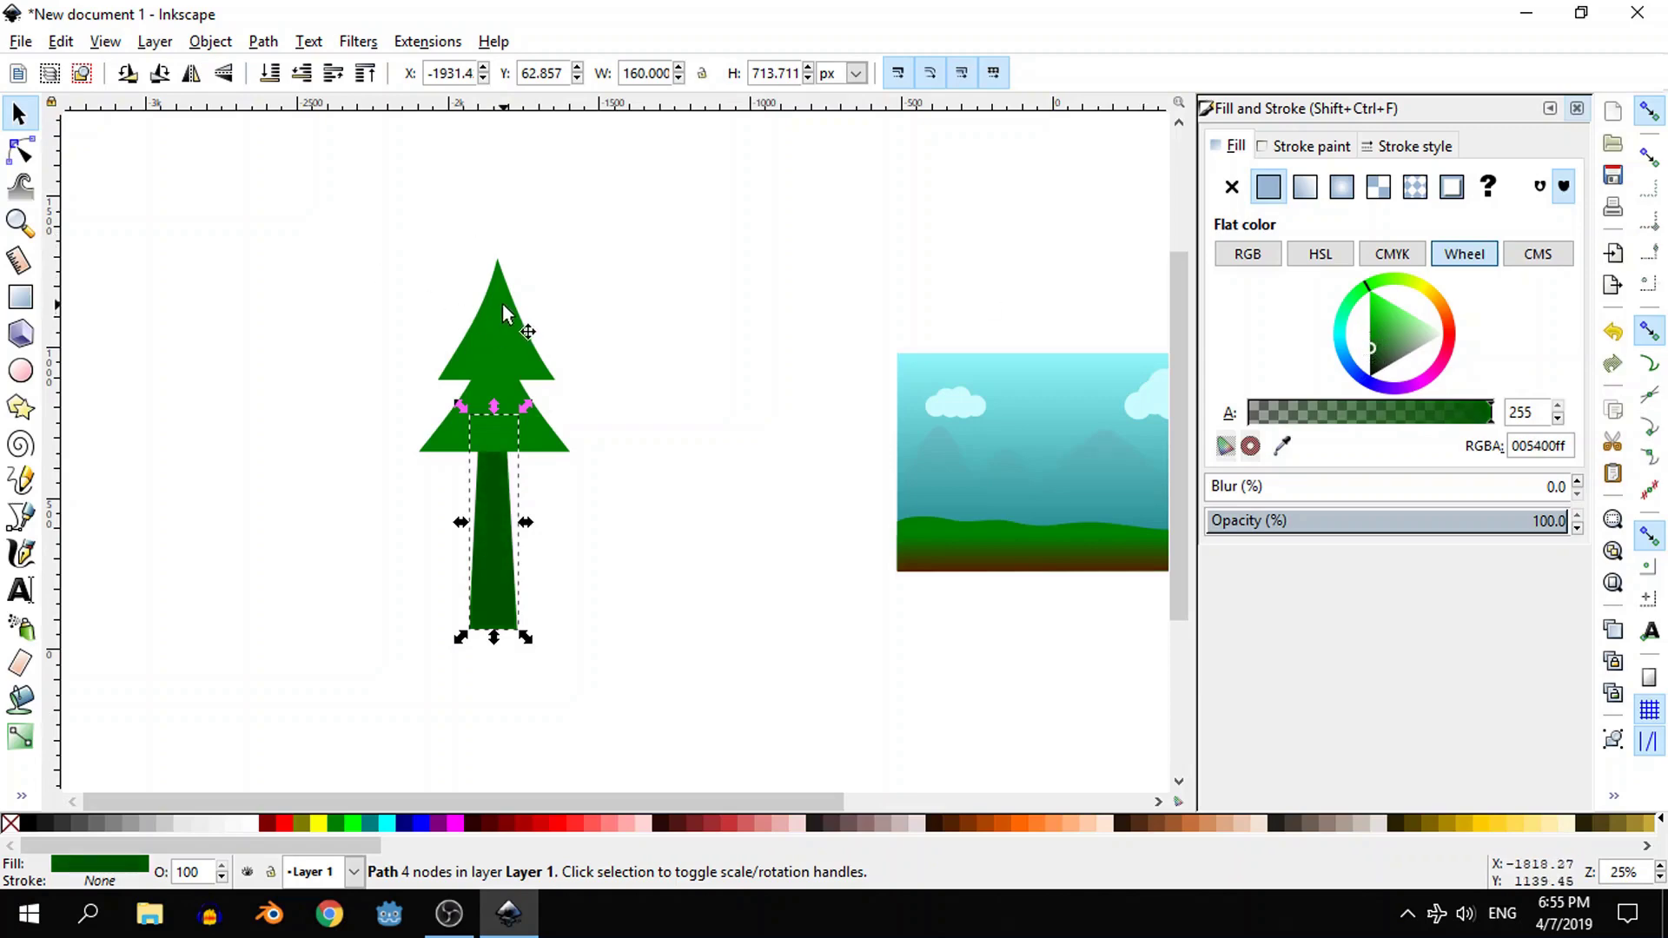
- Lower the upper foliage tier onto the lower one and recolour both tiers bright green 22b522
{"action": "left_click_drag", "start_coordinate": [502, 303], "coordinate": [502, 332]}
{"action": "left_click", "coordinate": [516, 434], "text": "shift"}
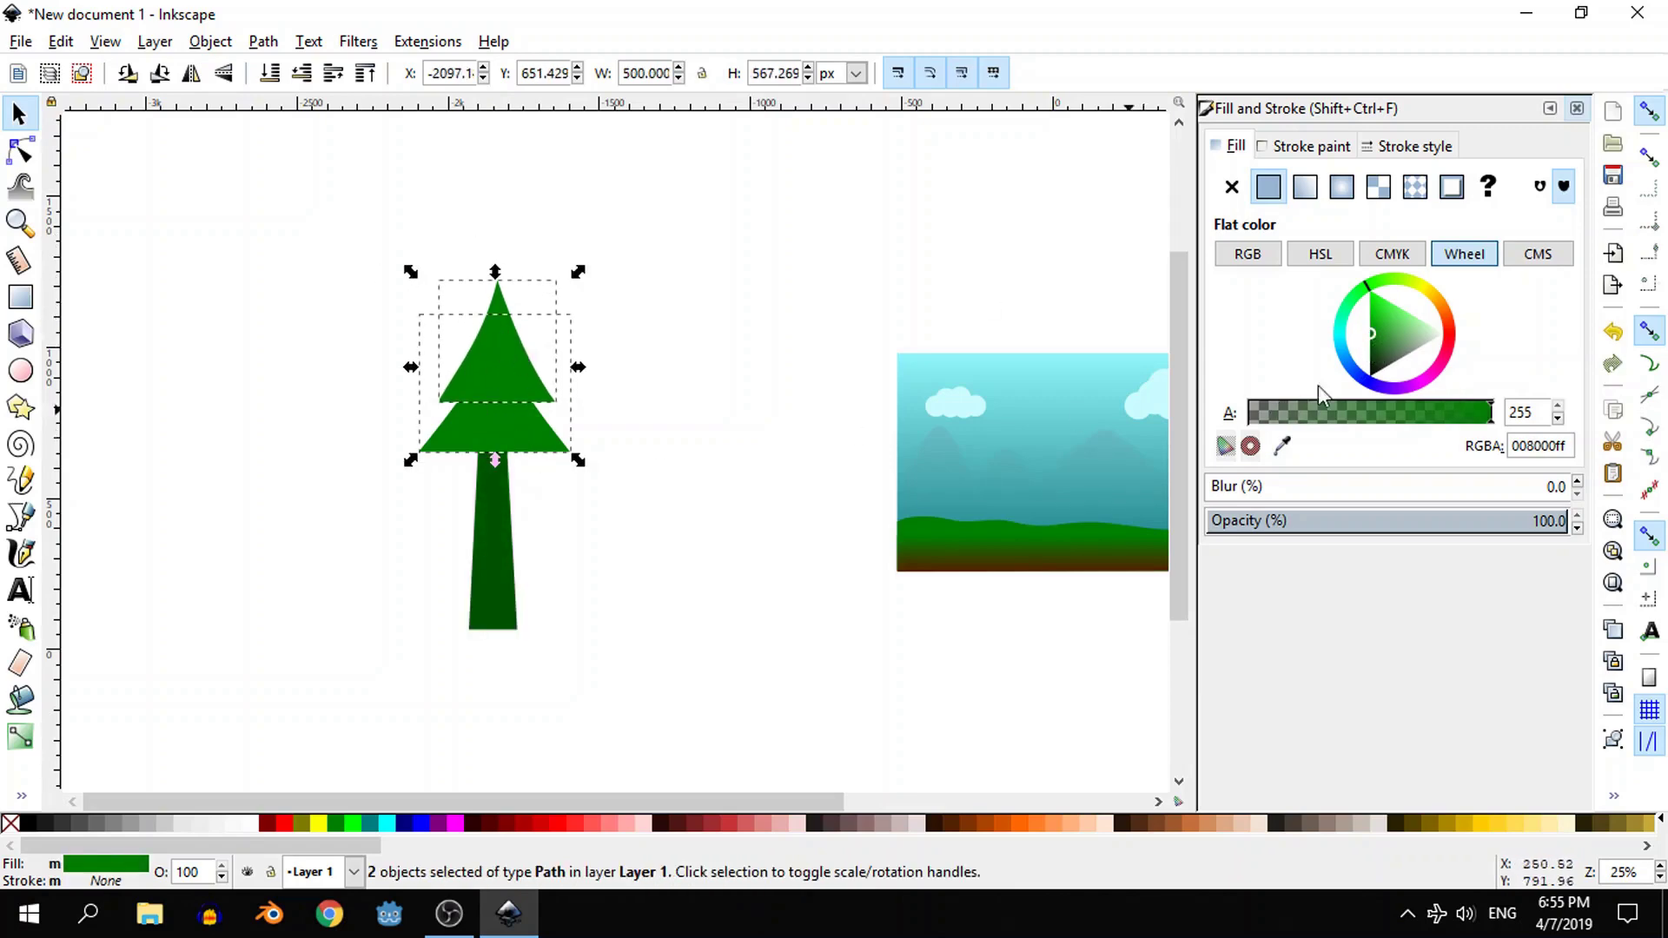
{"action": "left_click", "coordinate": [1379, 322]}
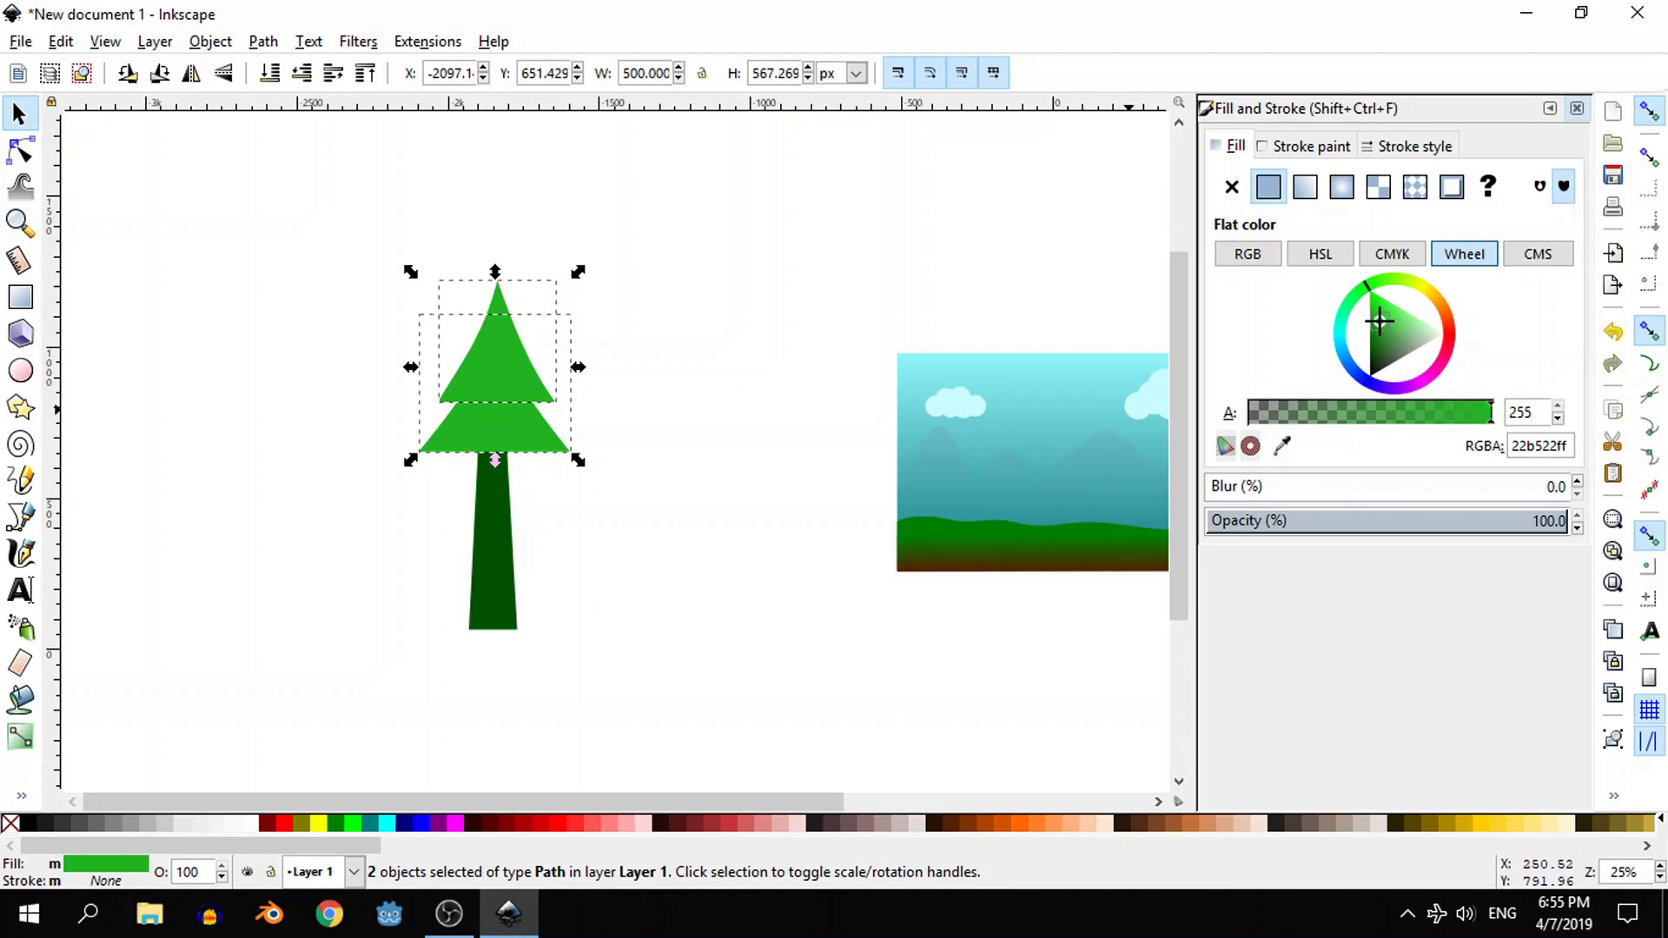
{"action": "left_click", "coordinate": [740, 346]}
{"action": "scroll", "coordinate": [744, 346], "scroll_direction": "down", "scroll_amount": 2}
{"action": "scroll", "coordinate": [701, 428], "scroll_direction": "up", "scroll_amount": 1}
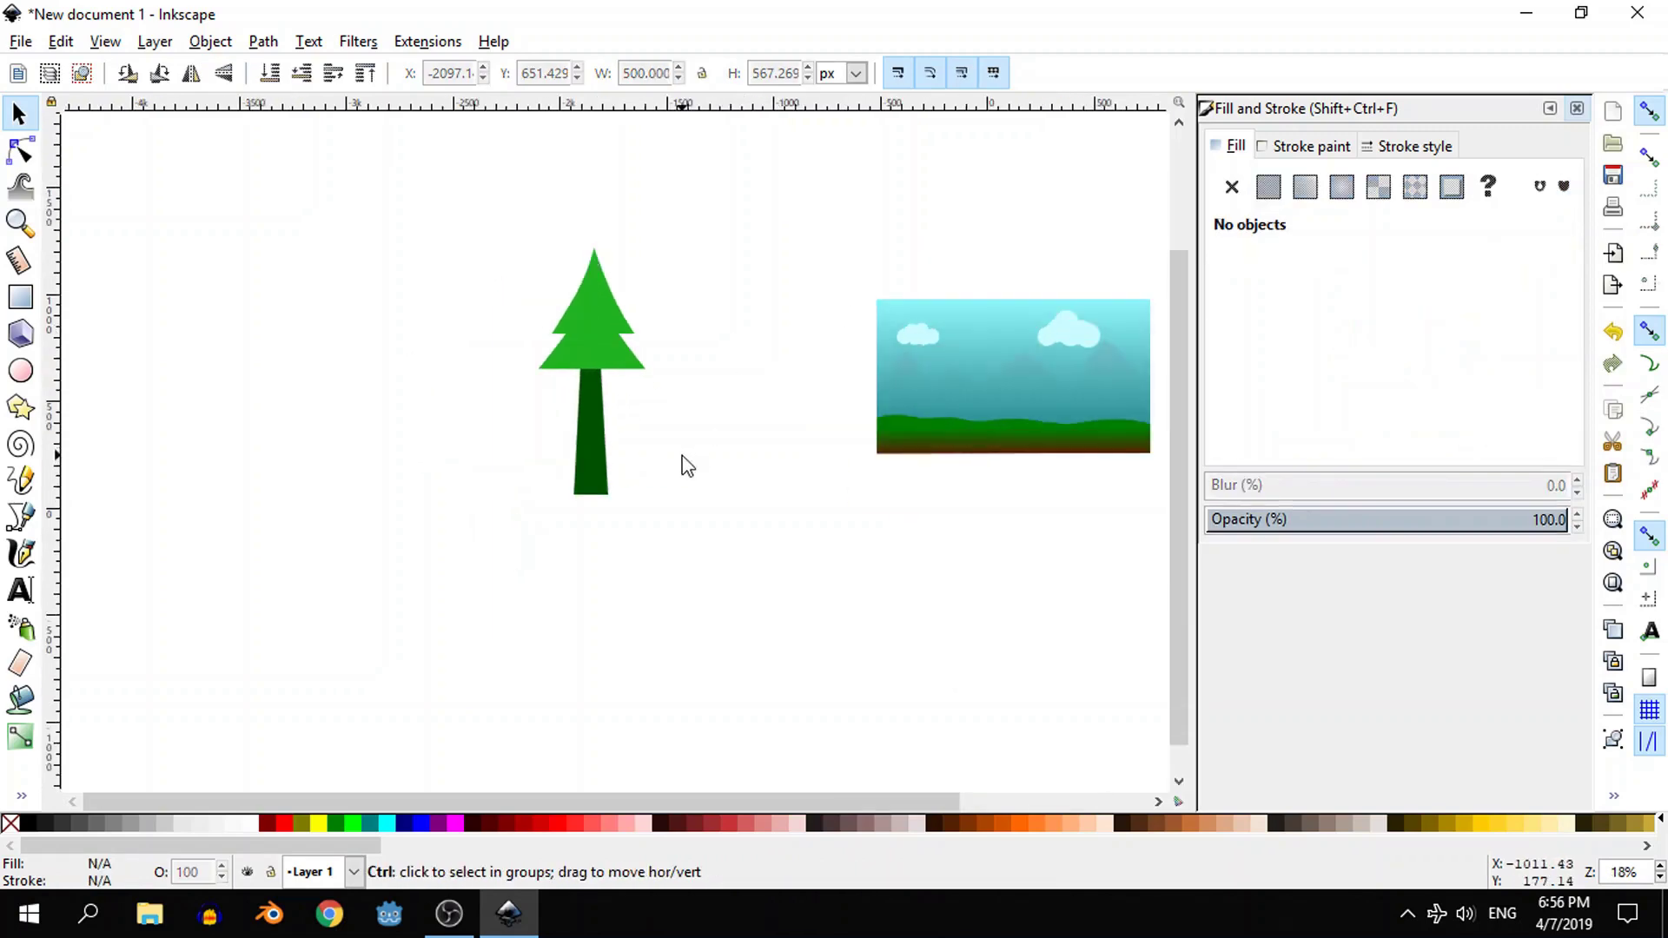
- Group the foliage and trunk, move the tree over to the landscape and duplicate it
{"action": "left_click_drag", "start_coordinate": [518, 195], "coordinate": [708, 589]}
{"action": "key", "text": "ctrl+g"}
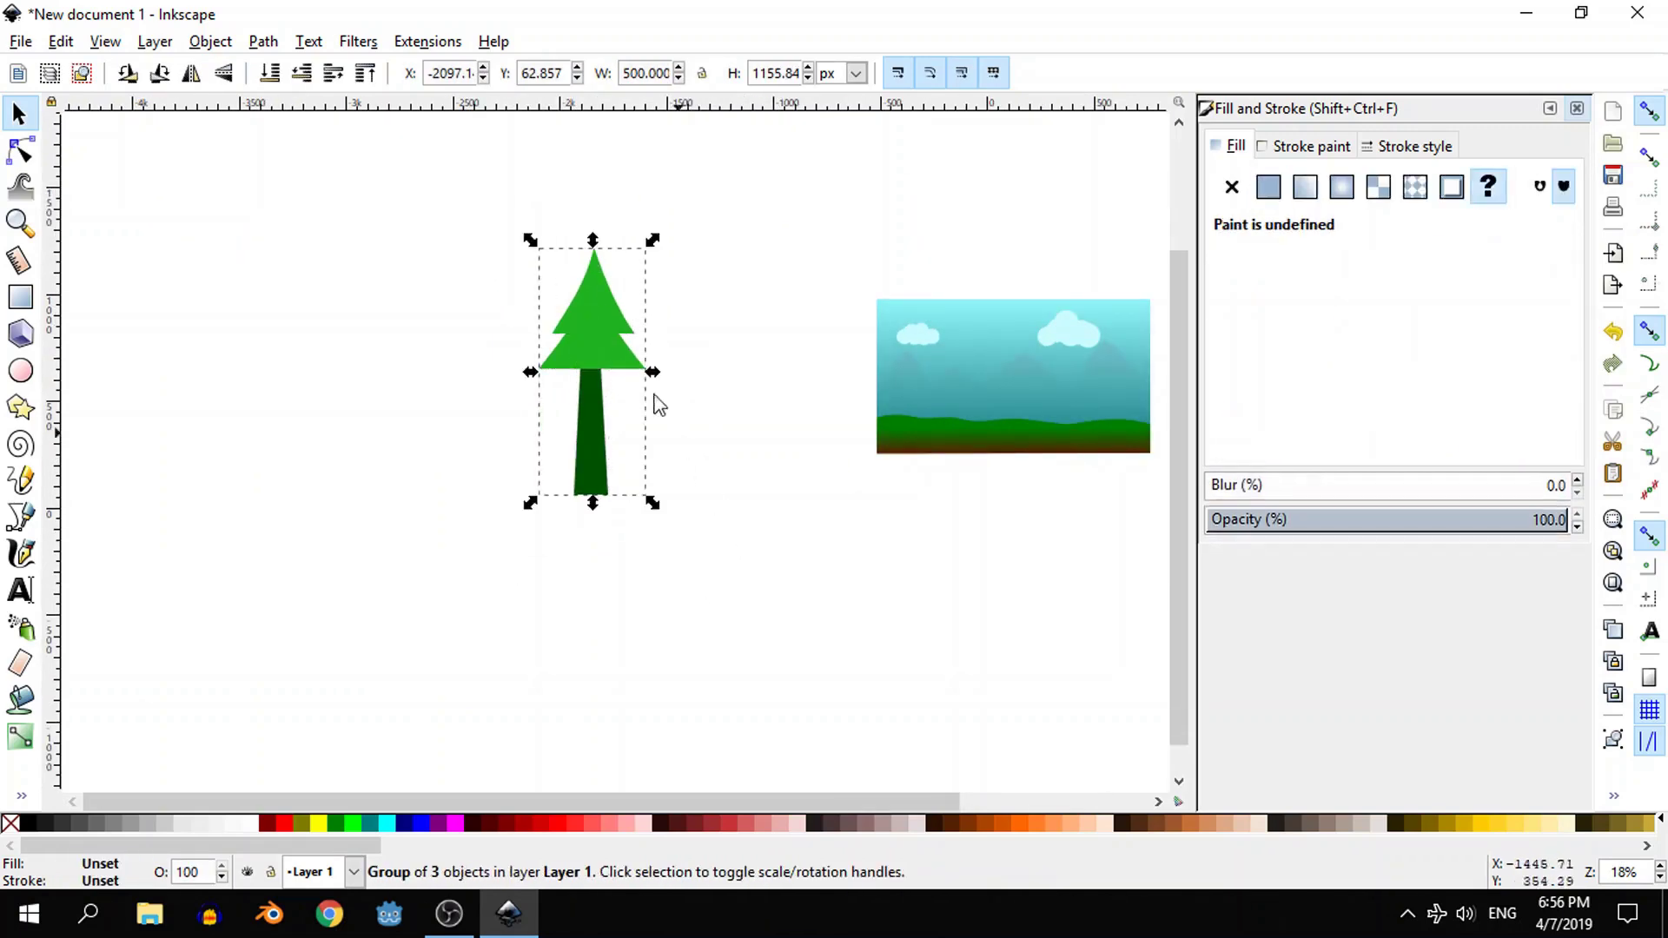
{"action": "left_click_drag", "start_coordinate": [611, 335], "coordinate": [924, 415]}
{"action": "key", "text": "ctrl+d"}
- Scale one tree down to about 79 by 182 px and stand it on the hill near the landscape's left edge
{"action": "scroll", "coordinate": [995, 503], "scroll_direction": "up", "scroll_amount": 3}
{"action": "left_click_drag", "start_coordinate": [984, 654], "coordinate": [879, 360]}
{"action": "left_click_drag", "start_coordinate": [822, 278], "coordinate": [749, 196]}
{"action": "left_click", "coordinate": [860, 454]}
{"action": "scroll", "coordinate": [822, 305], "scroll_direction": "up", "scroll_amount": 1, "text": "ctrl"}
{"action": "scroll", "coordinate": [822, 305], "scroll_direction": "up", "scroll_amount": 3}
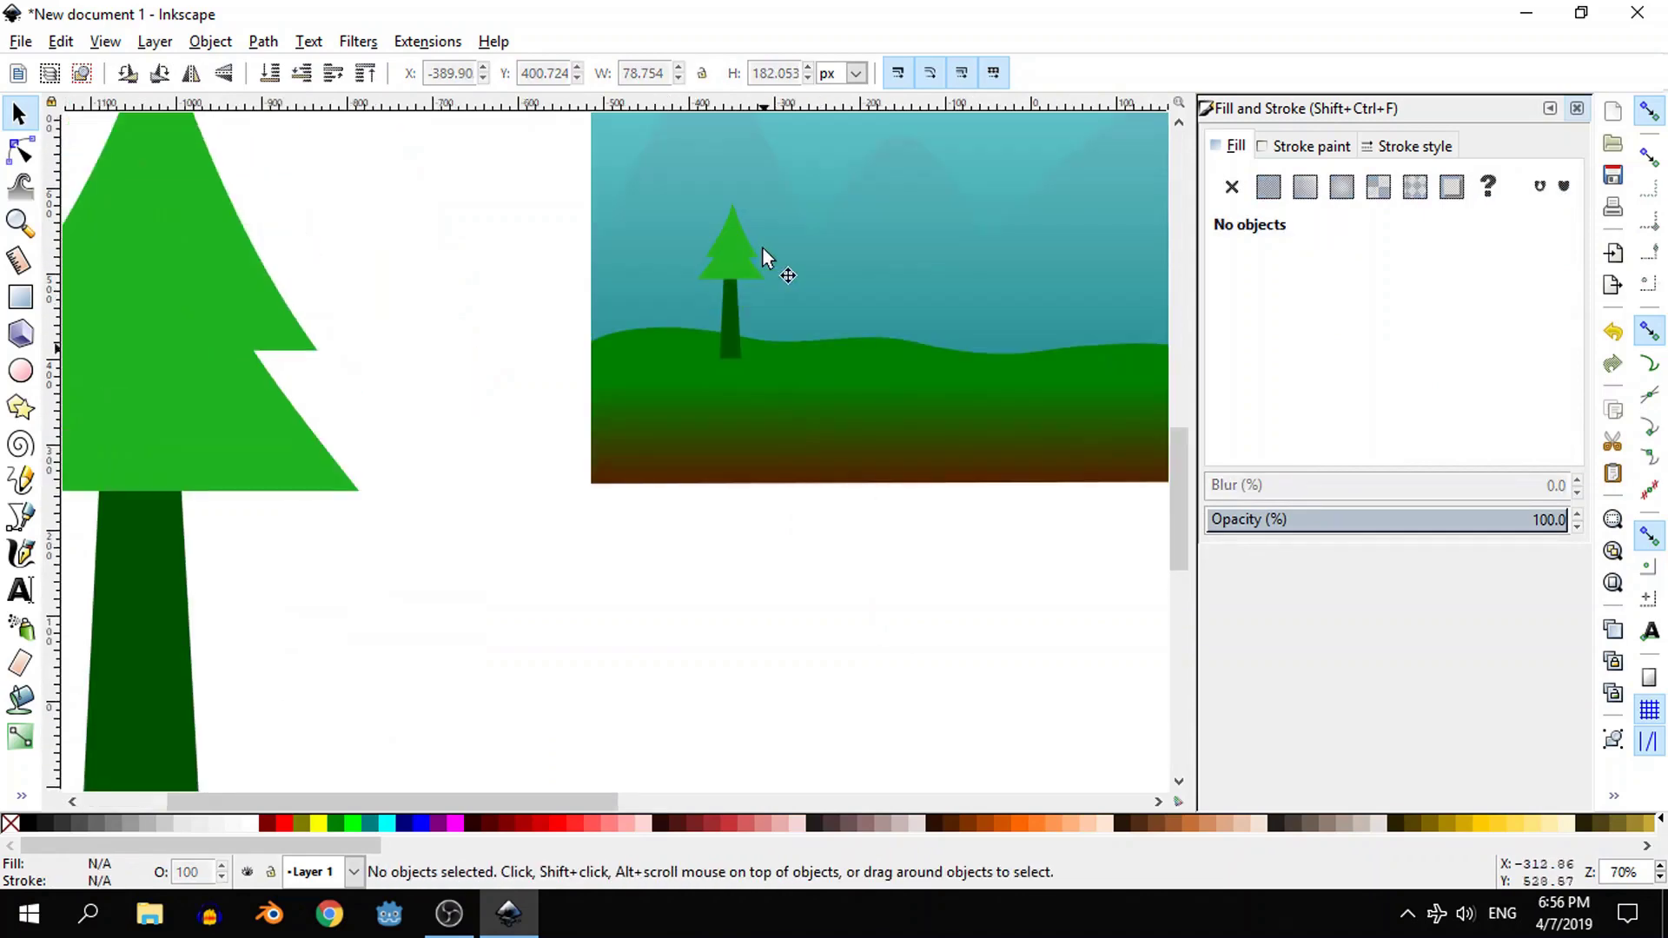
- Ungroup the small tree and fill its trunk with the hill's green 008000 sampled from the landscape
{"action": "left_click", "coordinate": [738, 247]}
{"action": "key", "text": "ctrl+shift+g"}
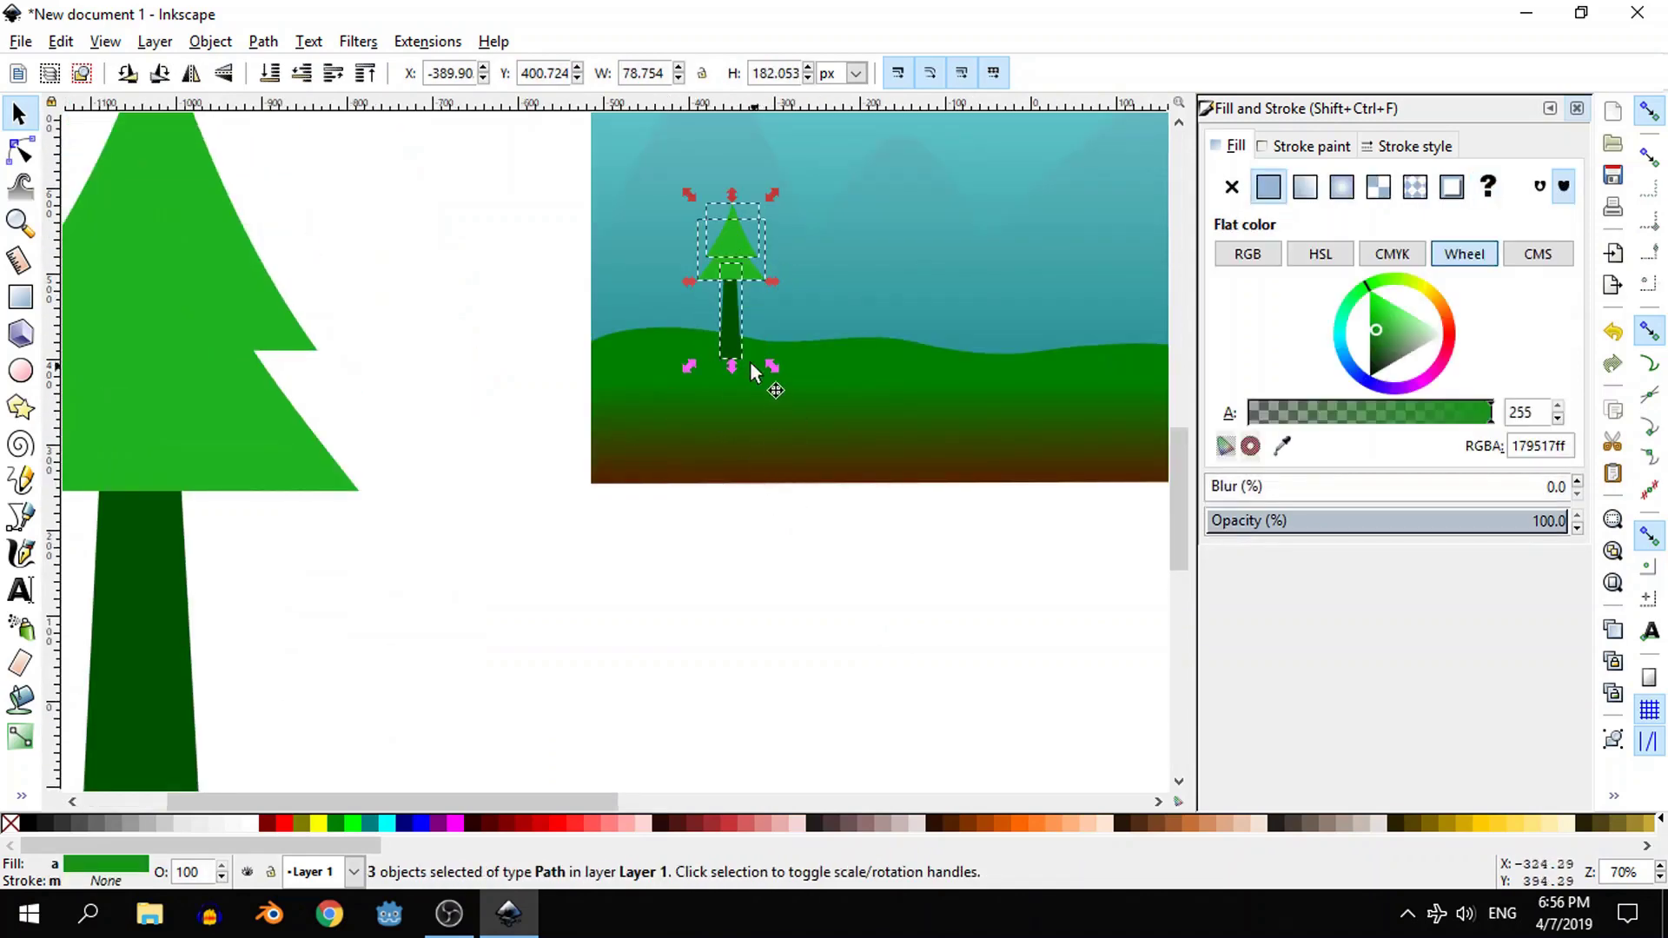
{"action": "left_click", "coordinate": [778, 550]}
{"action": "left_click", "coordinate": [734, 343]}
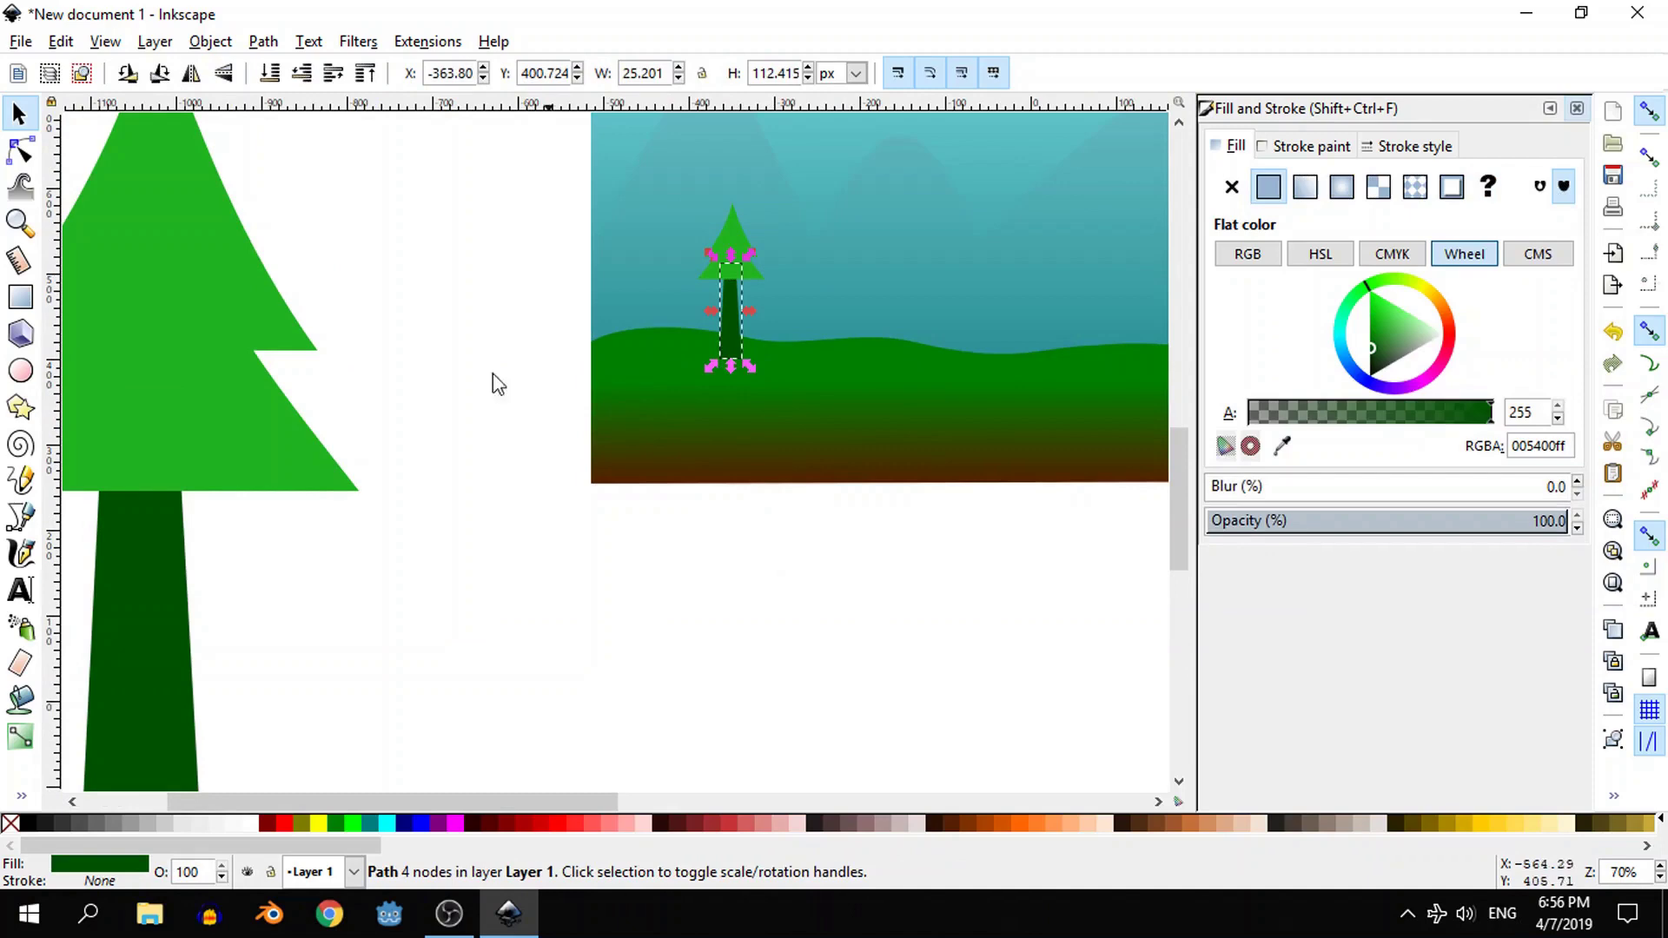
{"action": "left_click", "coordinate": [20, 795]}
{"action": "left_click", "coordinate": [96, 818]}
{"action": "left_click", "coordinate": [849, 374]}
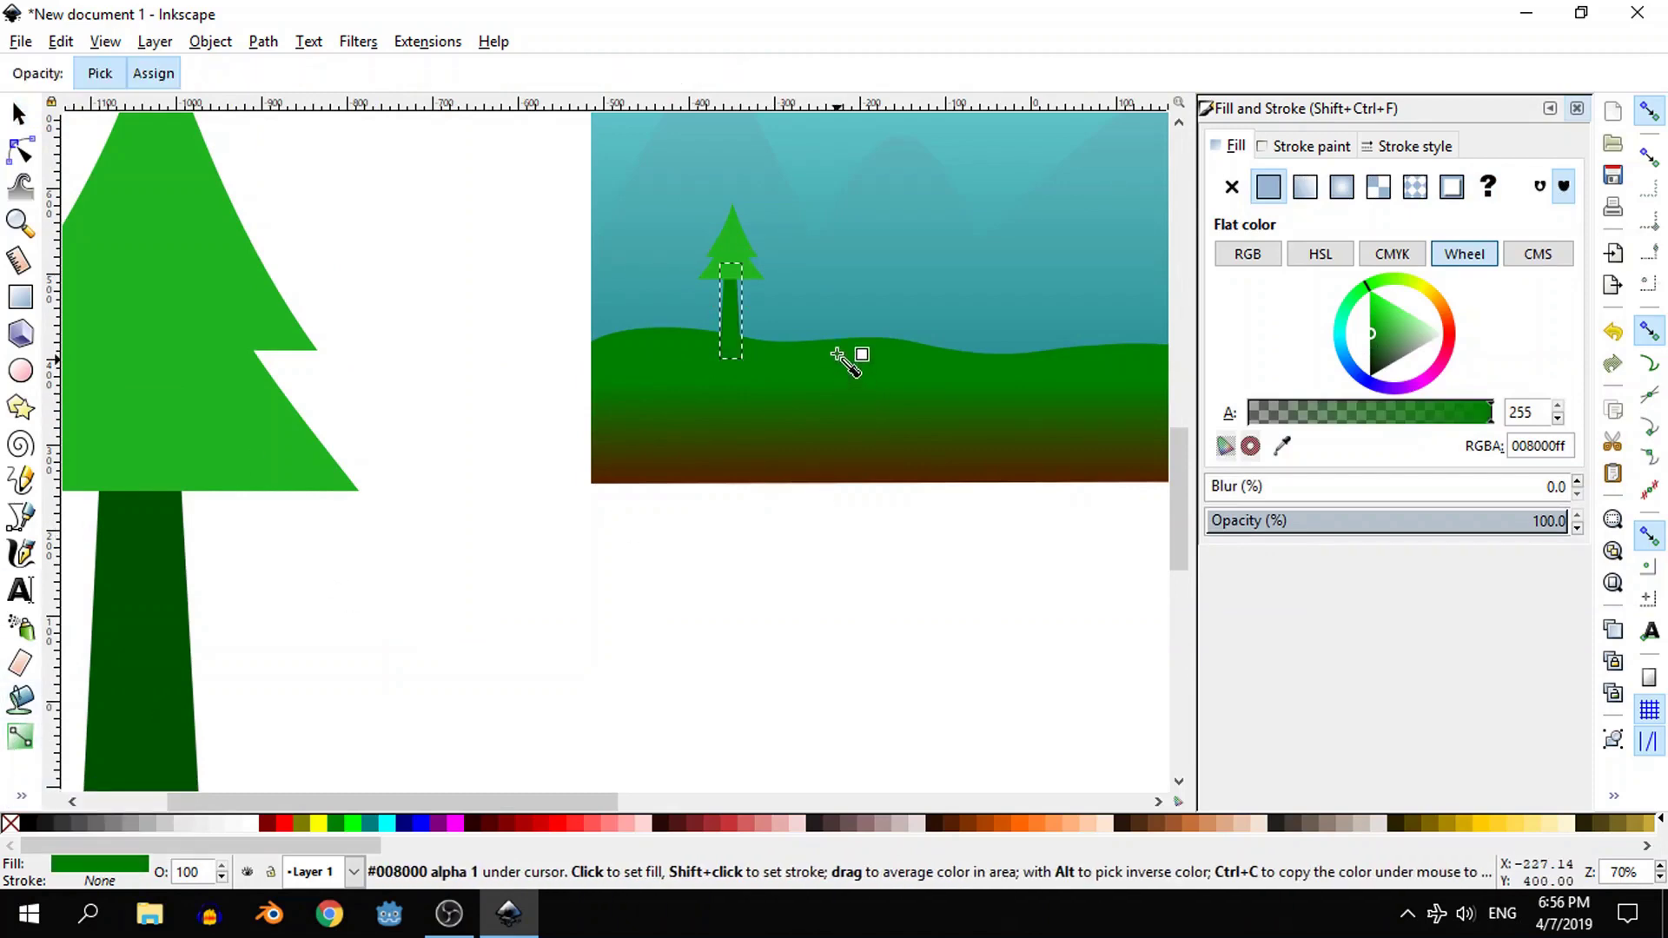
- Recolour both foliage tiers of the small tree with the green 008000 sampled from its trunk
{"action": "left_click", "coordinate": [18, 114]}
{"action": "left_click", "coordinate": [745, 248]}
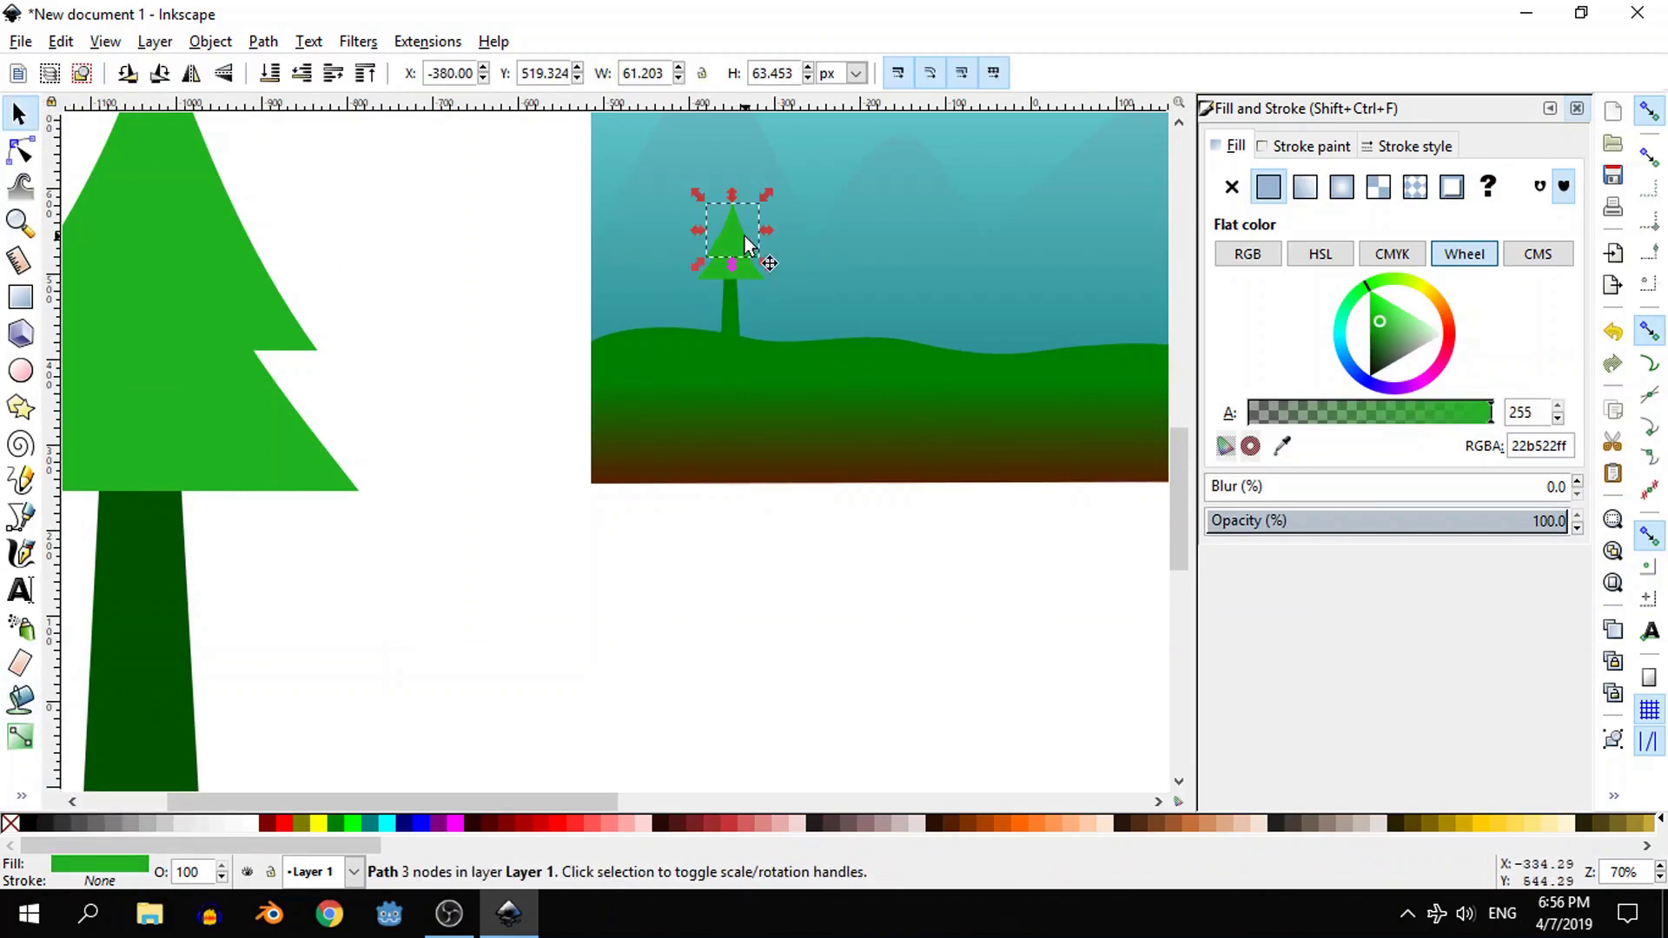
{"action": "left_click", "coordinate": [751, 276], "text": "shift"}
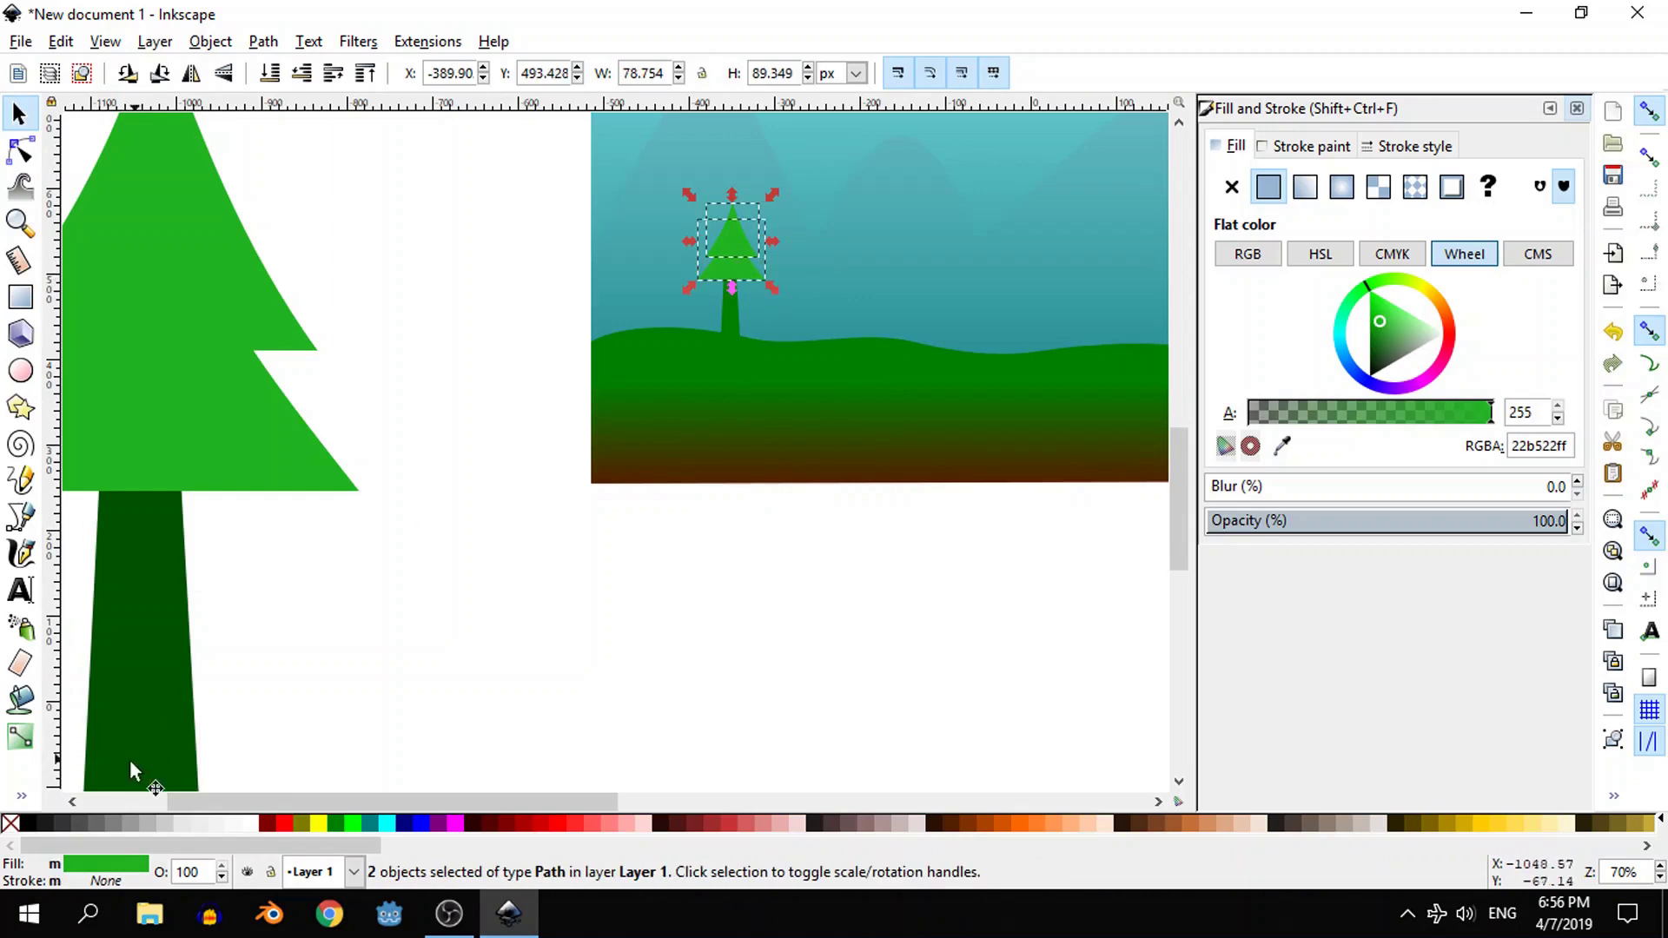
{"action": "left_click", "coordinate": [21, 796]}
{"action": "left_click", "coordinate": [96, 817]}
{"action": "left_click", "coordinate": [729, 322]}
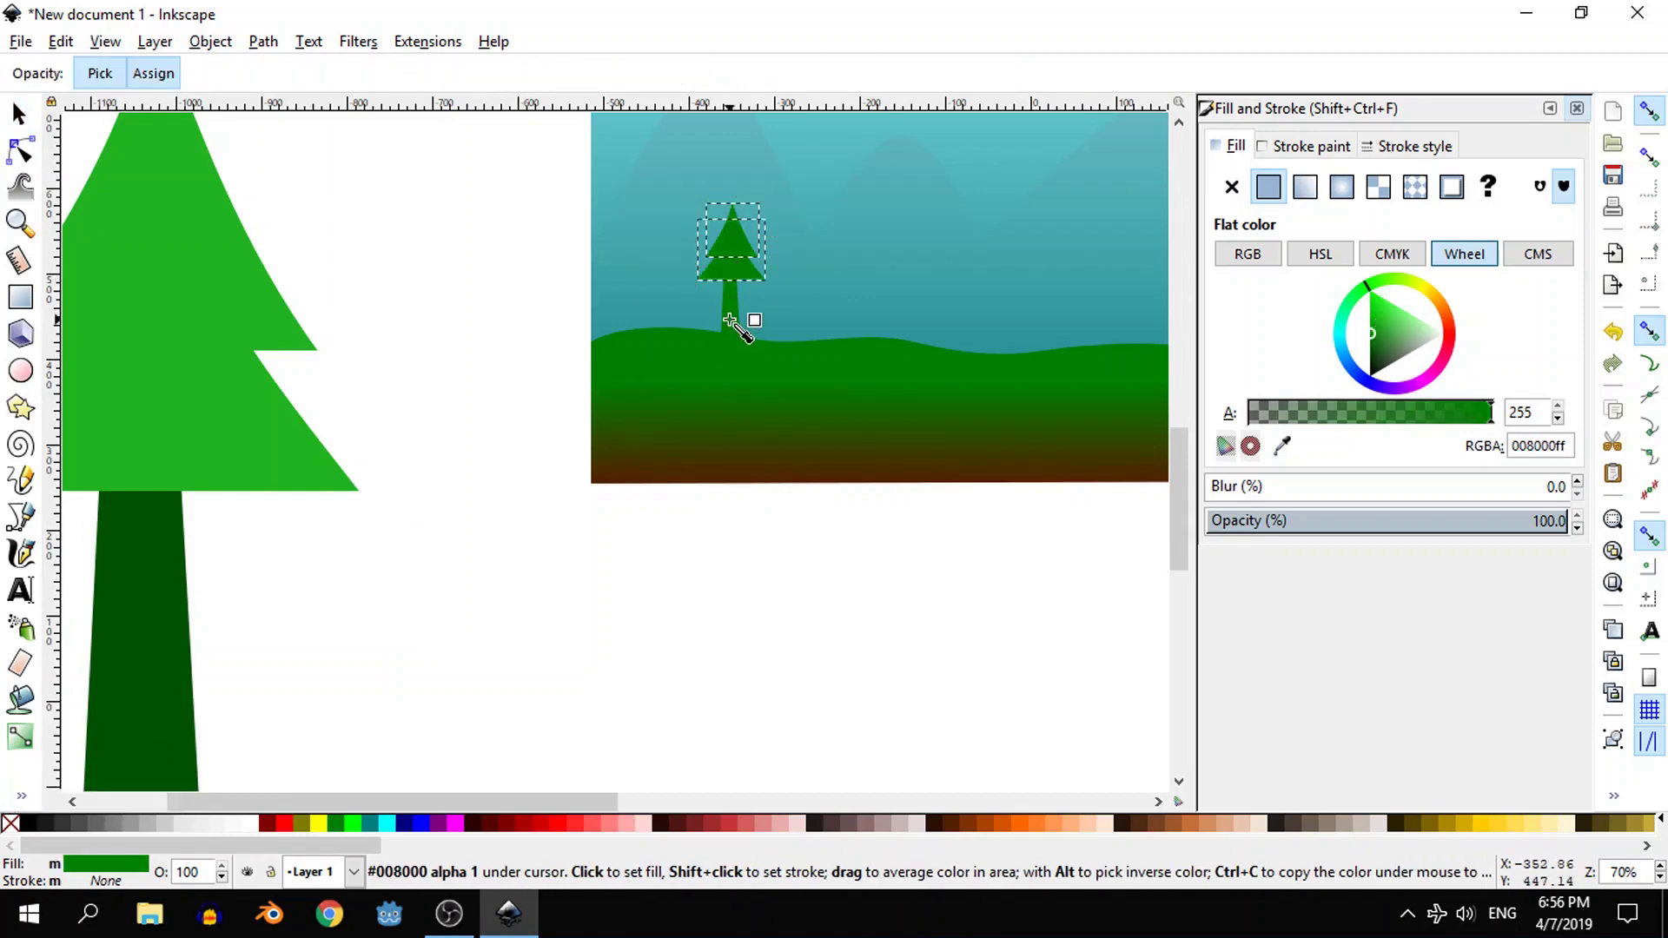
{"action": "left_click", "coordinate": [19, 114]}
{"action": "left_click", "coordinate": [770, 691]}
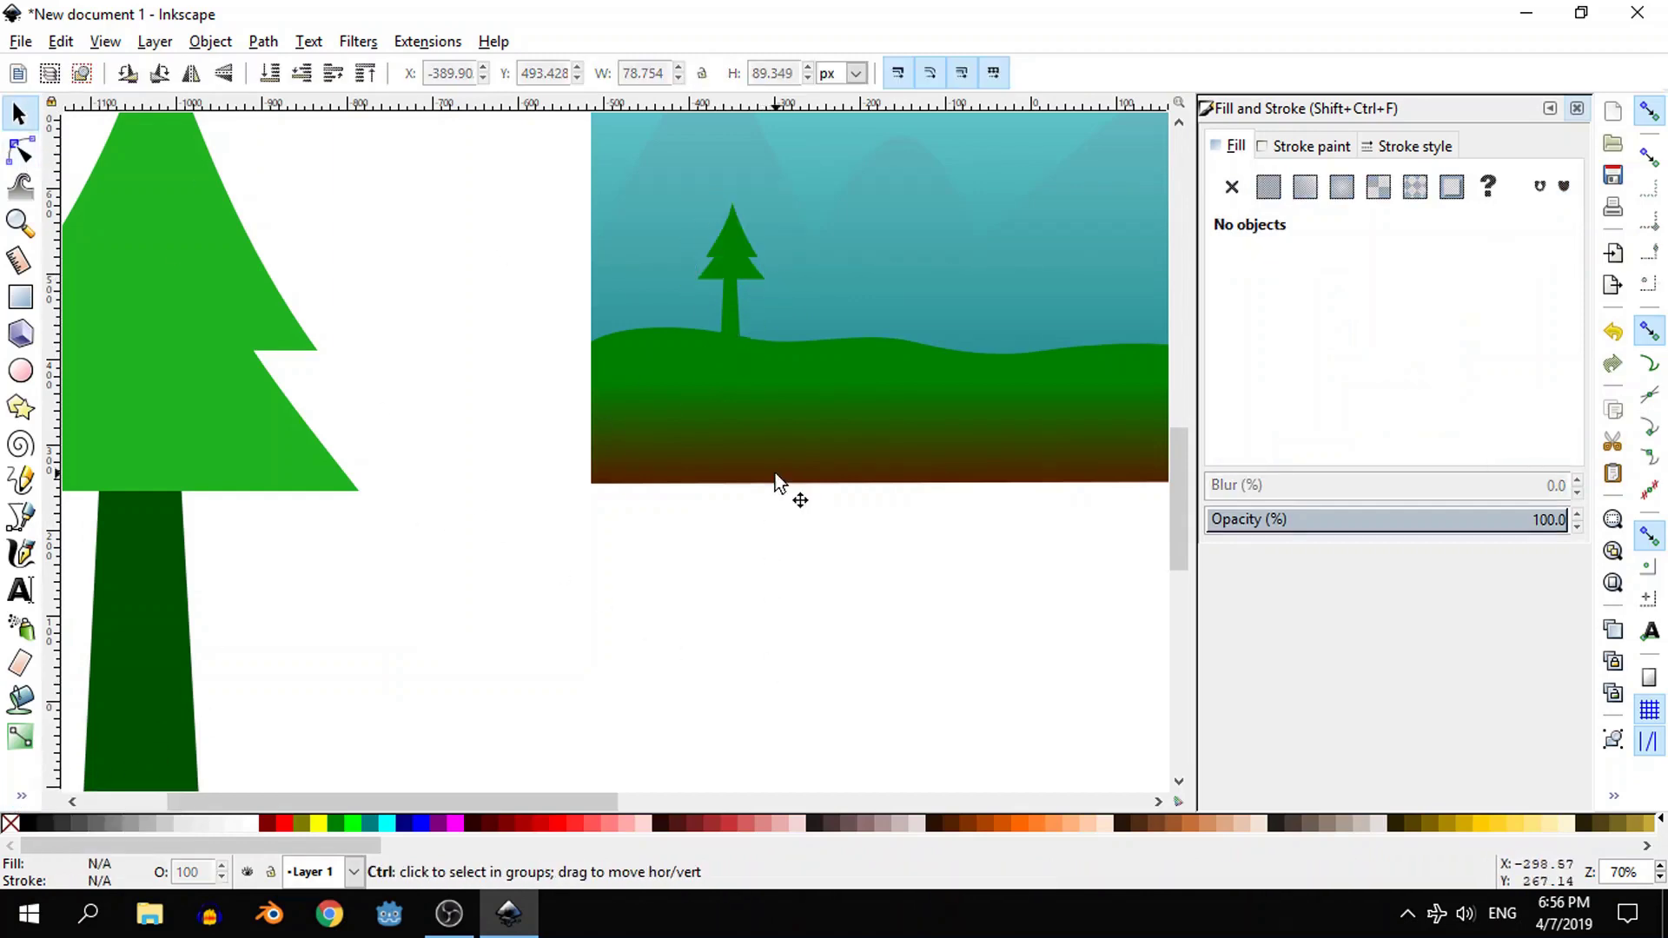
- Move the small tree's foliage tiers slightly down over the trunk
{"action": "scroll", "coordinate": [773, 435], "scroll_direction": "up", "scroll_amount": 4}
{"action": "left_click_drag", "start_coordinate": [738, 402], "coordinate": [712, 369]}
{"action": "left_click", "coordinate": [833, 697]}
{"action": "scroll", "coordinate": [780, 447], "scroll_direction": "up", "scroll_amount": 2}
{"action": "left_click", "coordinate": [699, 415]}
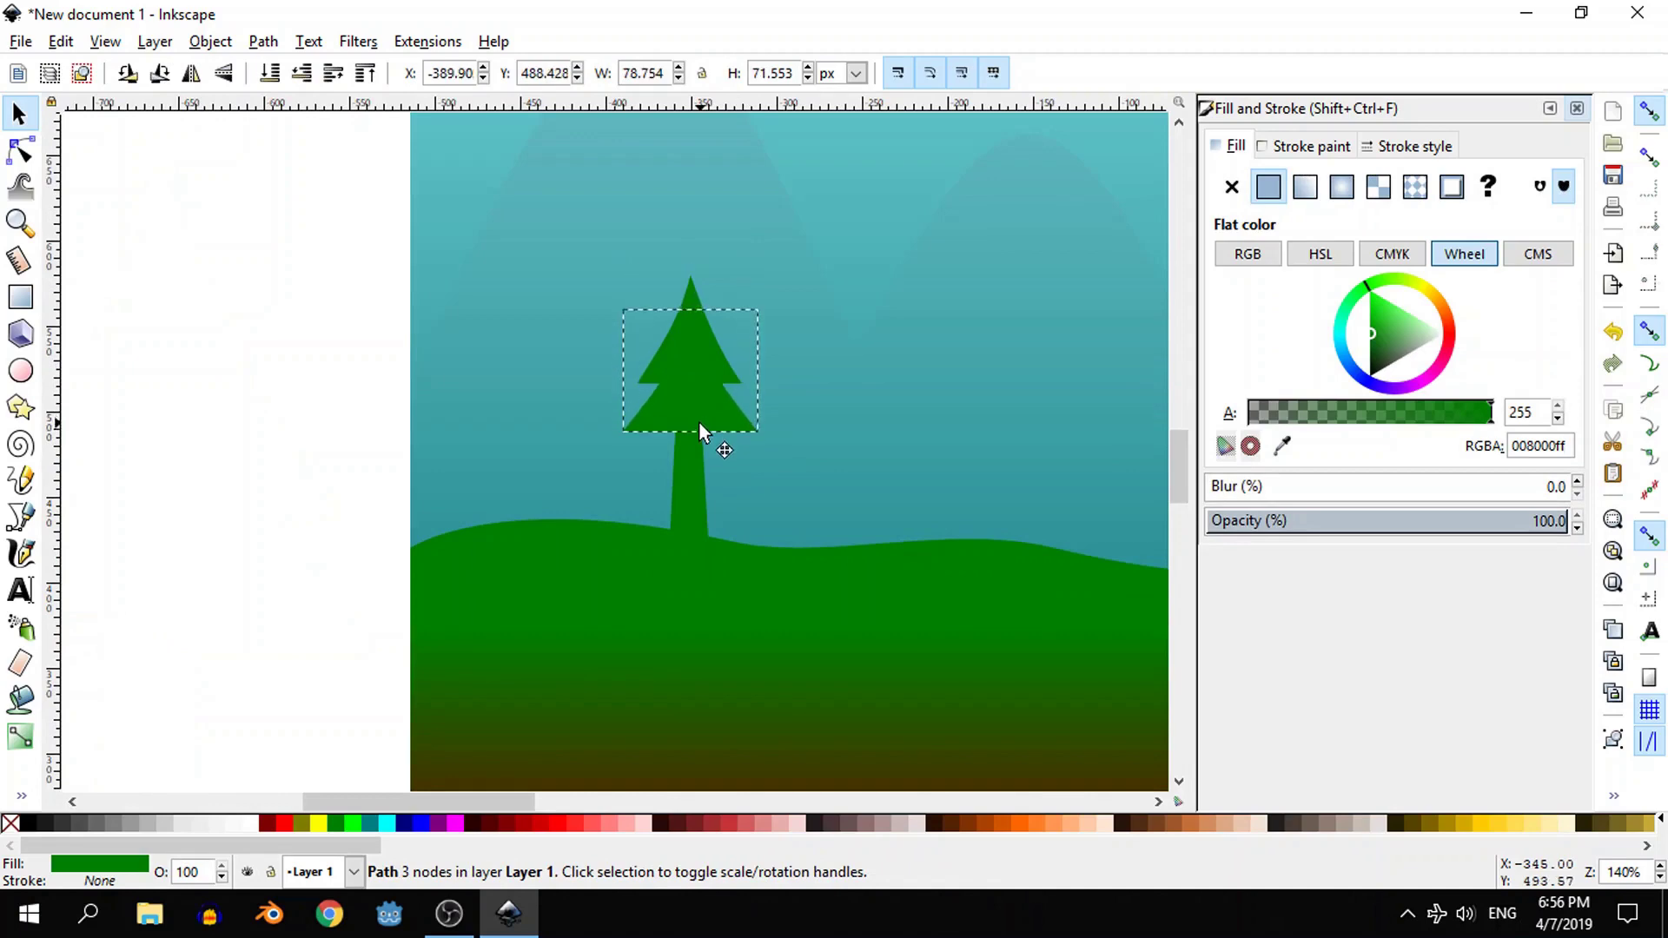
- Duplicate the whole small tree further right along the hill and enlarge the copy to about 111 by 253 px
{"action": "left_click", "coordinate": [678, 503], "text": "shift"}
{"action": "left_click", "coordinate": [701, 348], "text": "shift"}
{"action": "key", "text": "ctrl+d"}
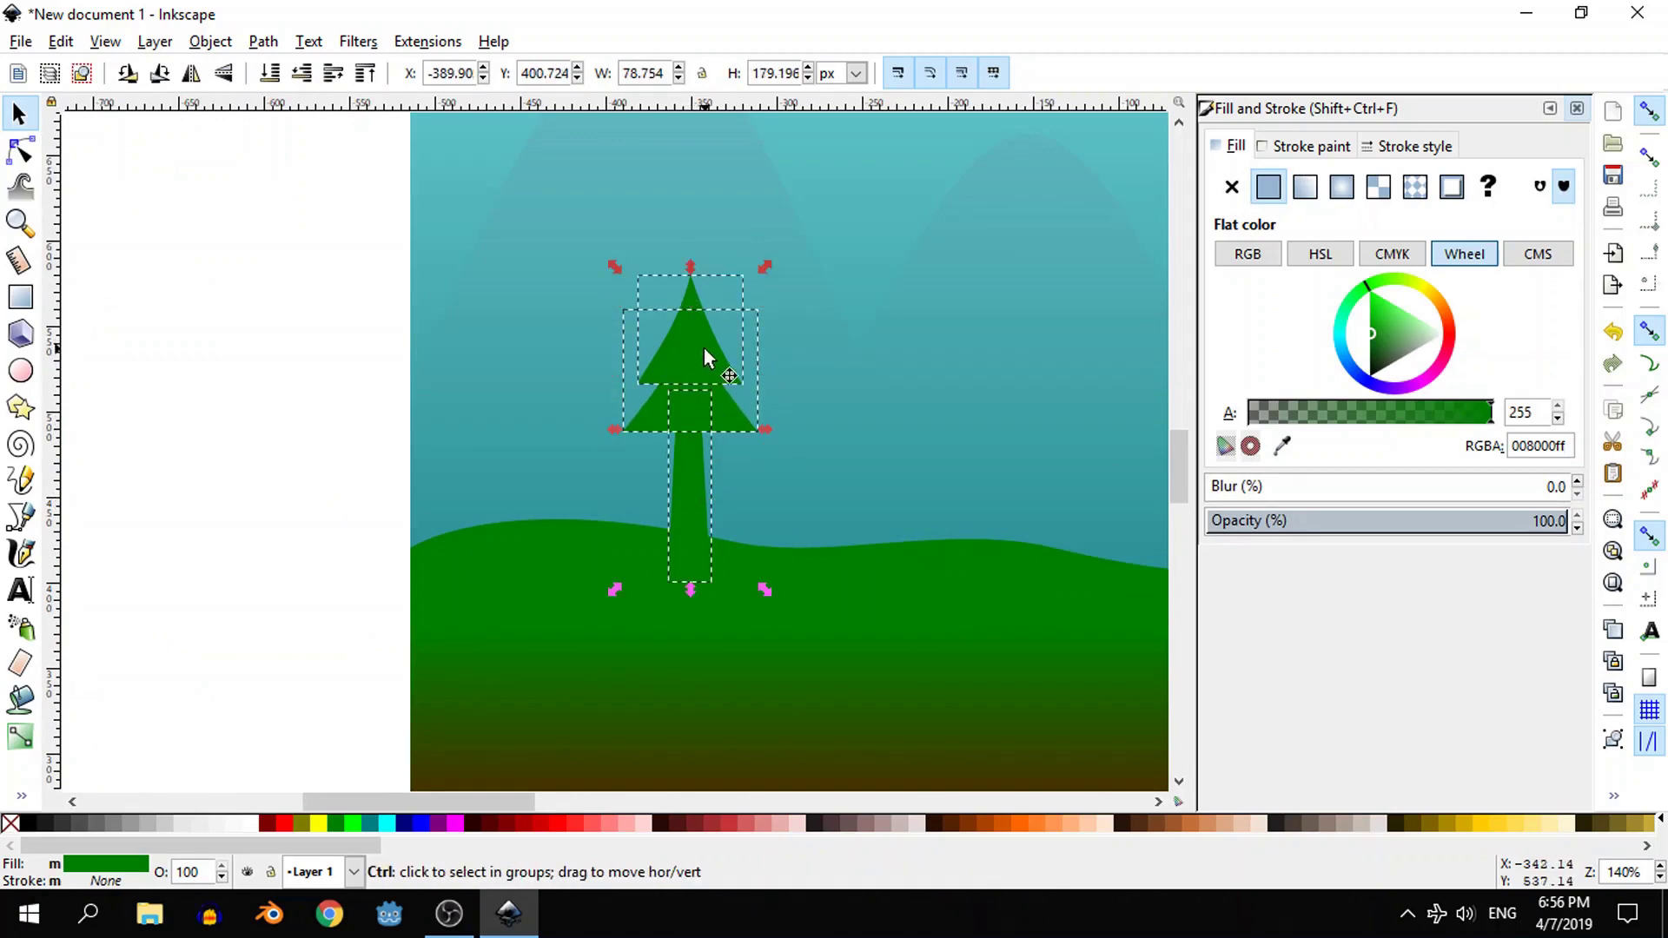
{"action": "left_click_drag", "start_coordinate": [695, 323], "coordinate": [1011, 367]}
{"action": "scroll", "coordinate": [1084, 567], "scroll_direction": "down", "scroll_amount": 2}
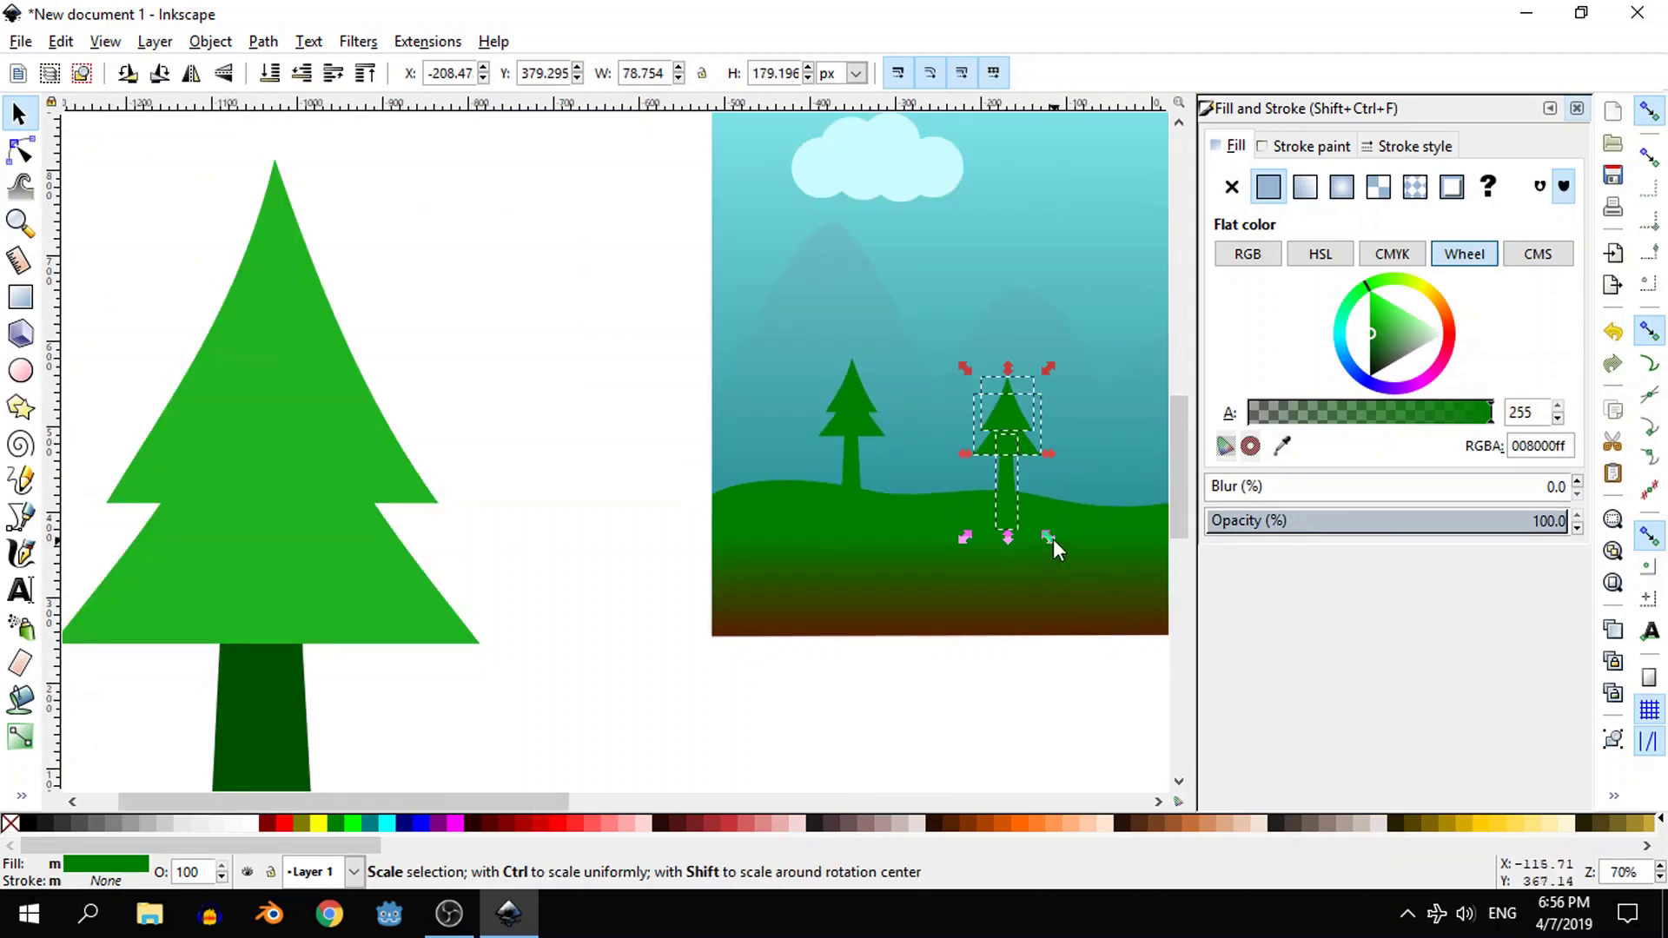
{"action": "left_click_drag", "start_coordinate": [1049, 538], "coordinate": [1089, 572]}
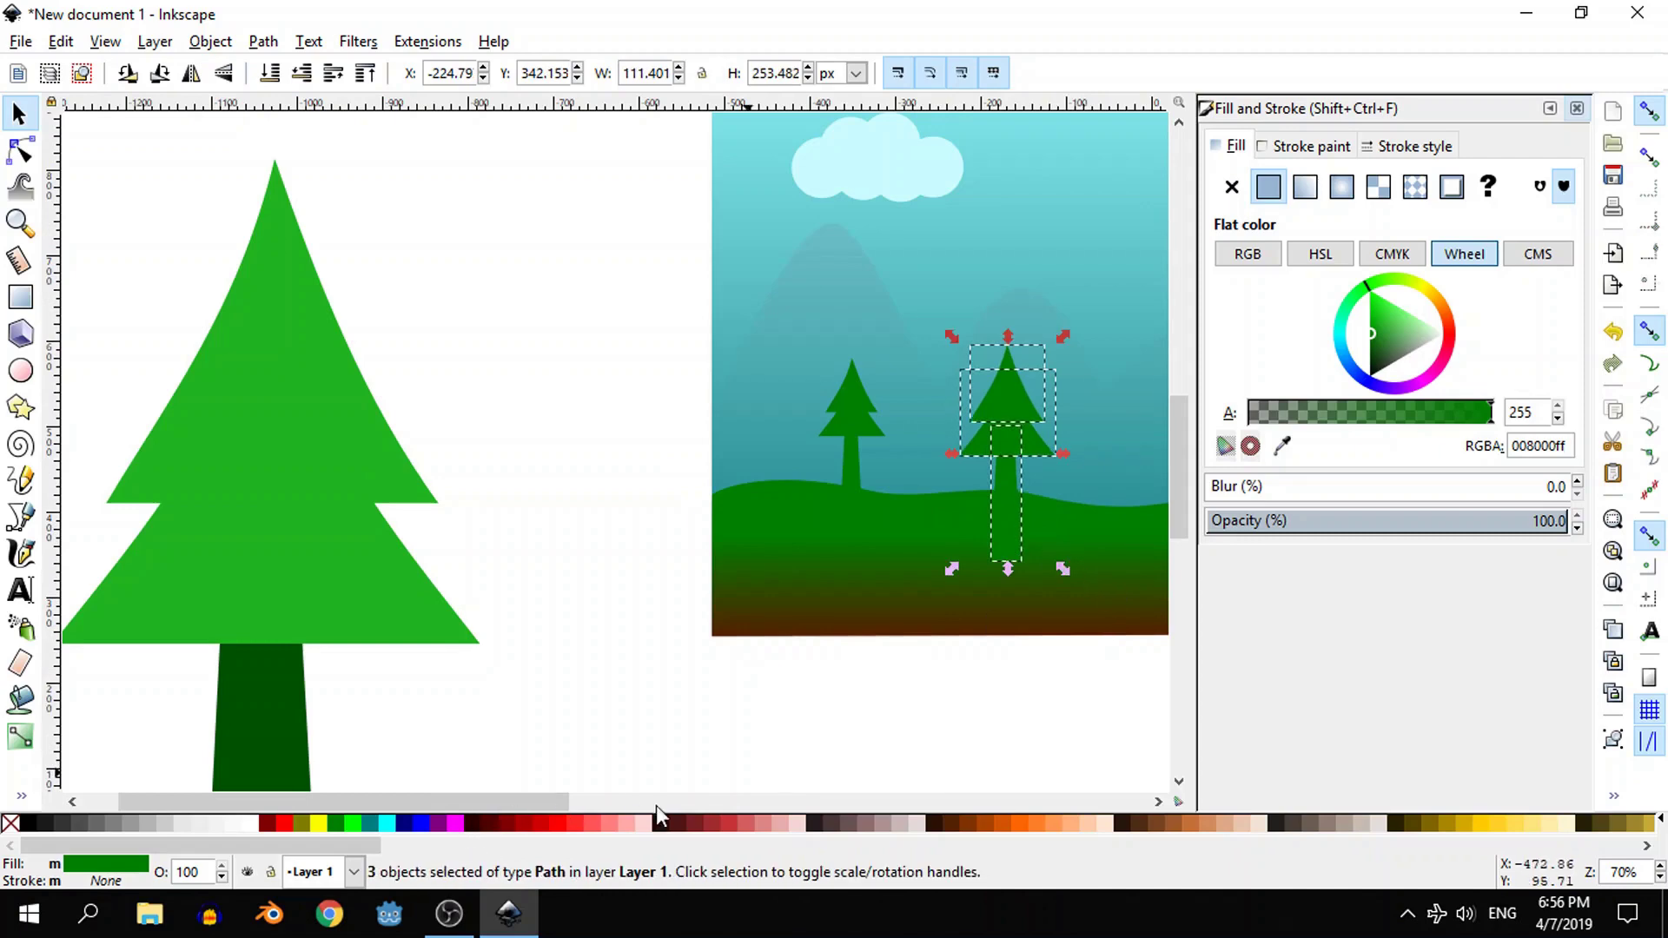
- Shift the second tree slightly right and place a duplicate of it on the hill below the large cloud
{"action": "left_click_drag", "start_coordinate": [524, 801], "coordinate": [720, 801]}
{"action": "left_click_drag", "start_coordinate": [553, 439], "coordinate": [973, 414]}
{"action": "key", "text": "ctrl+d"}
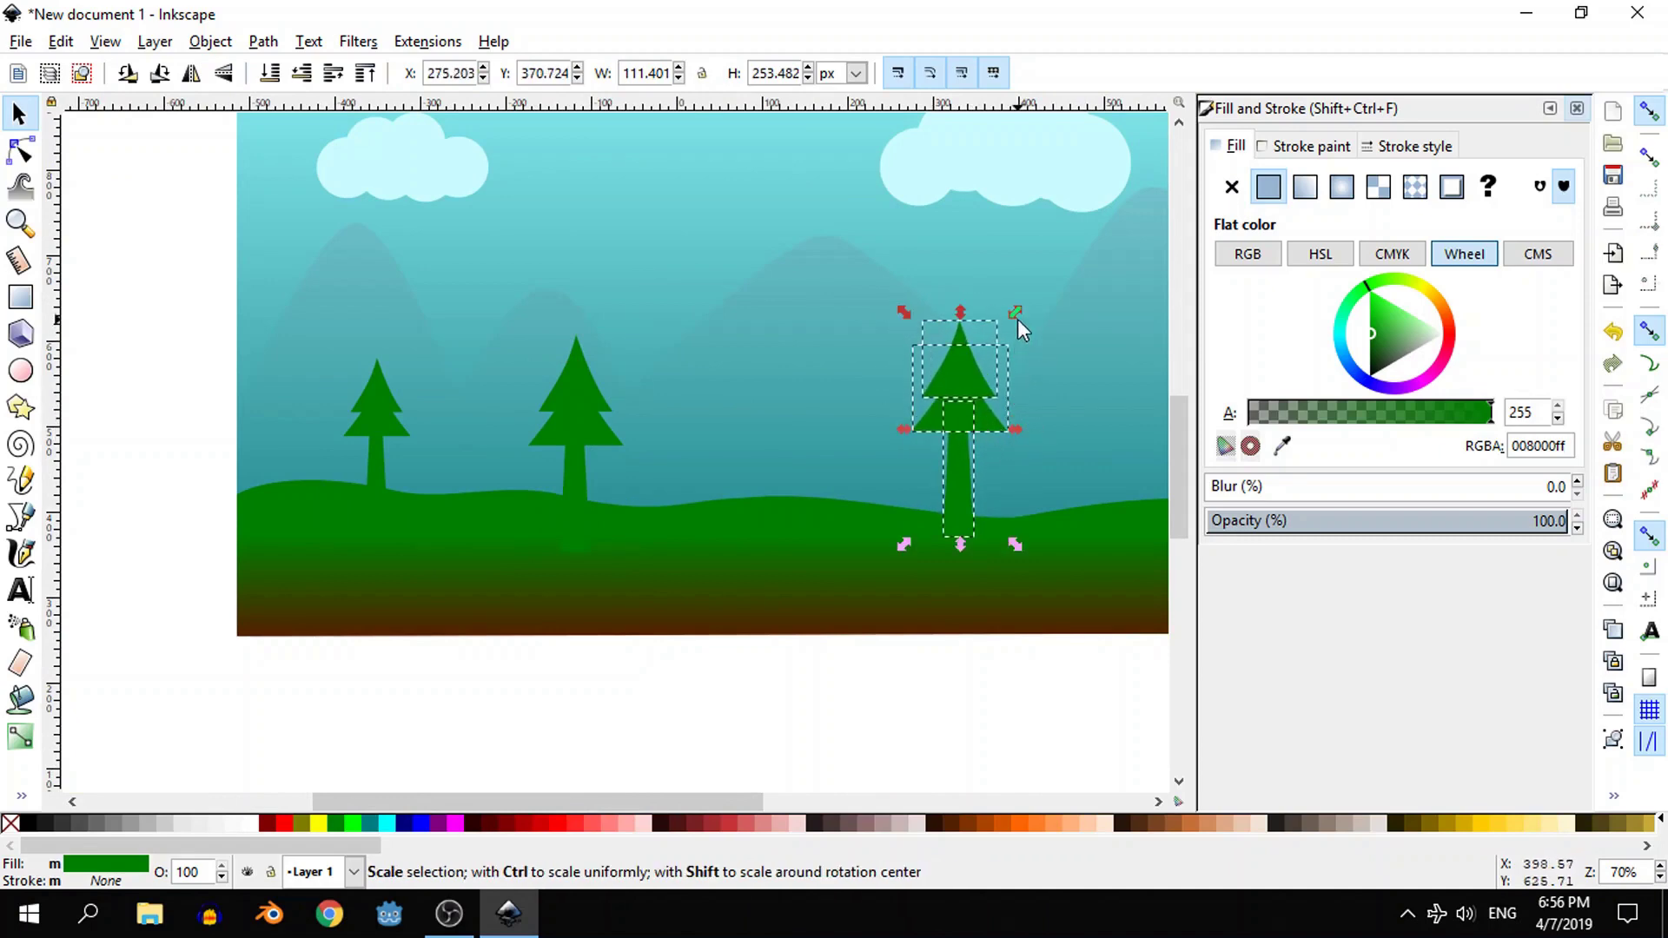
- Stretch the third tree to about 153 px wide and 279 px tall and move it slightly down and right
{"action": "left_click_drag", "start_coordinate": [1019, 320], "coordinate": [1042, 326]}
{"action": "left_click_drag", "start_coordinate": [1038, 426], "coordinate": [1053, 429]}
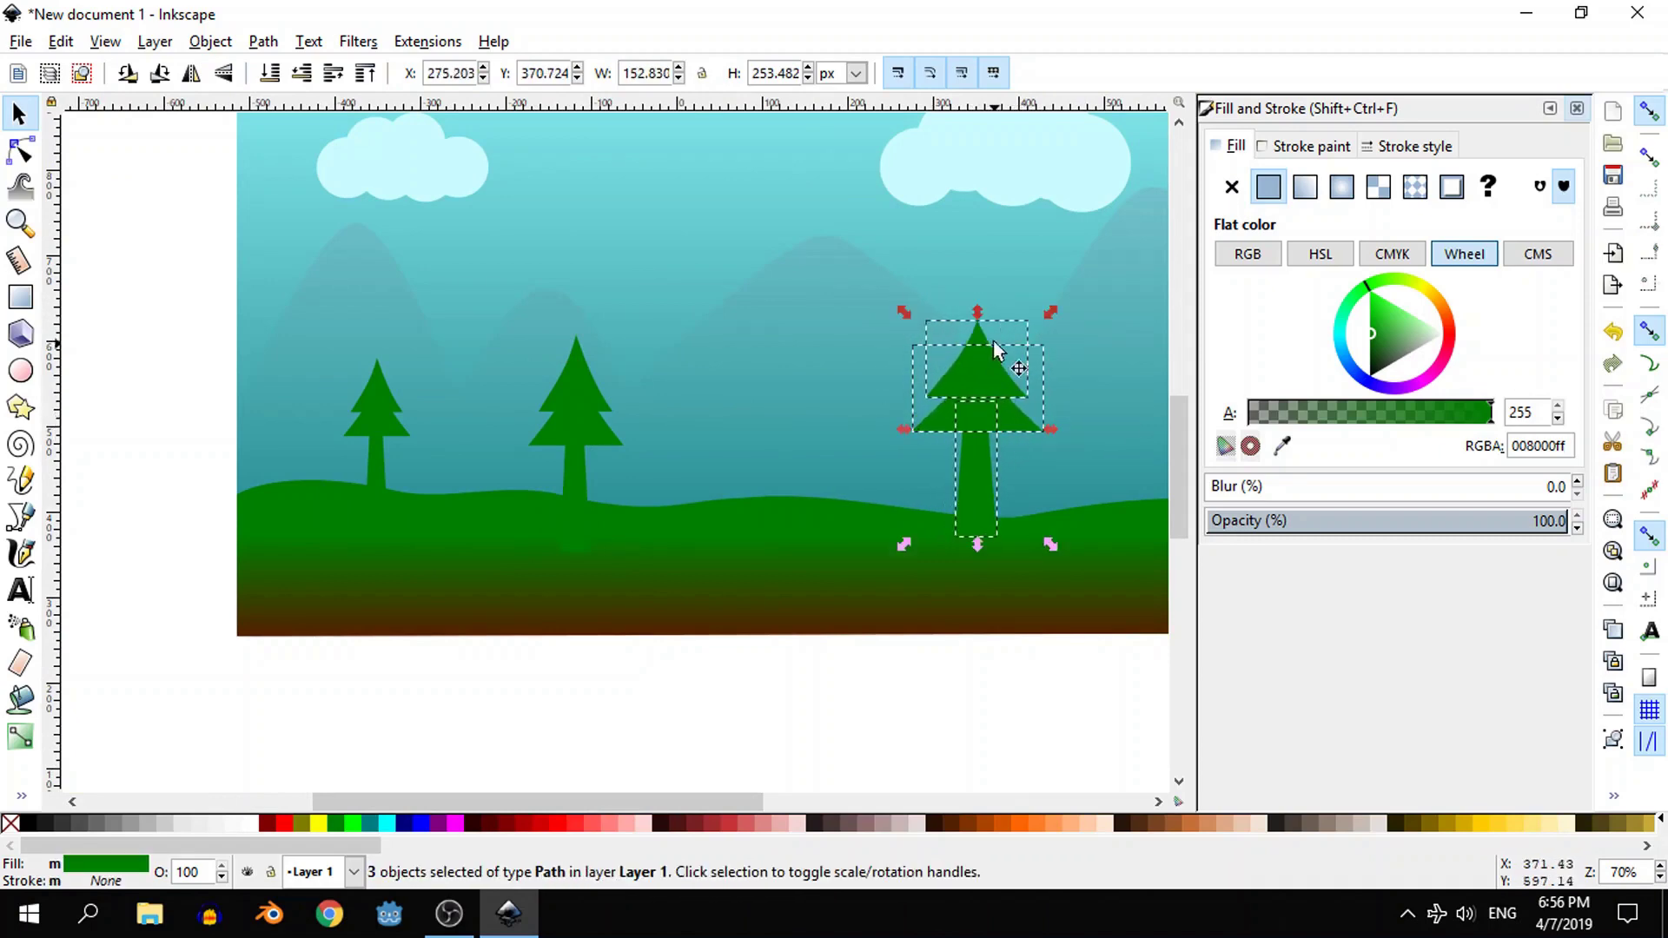
{"action": "left_click_drag", "start_coordinate": [977, 311], "coordinate": [978, 290]}
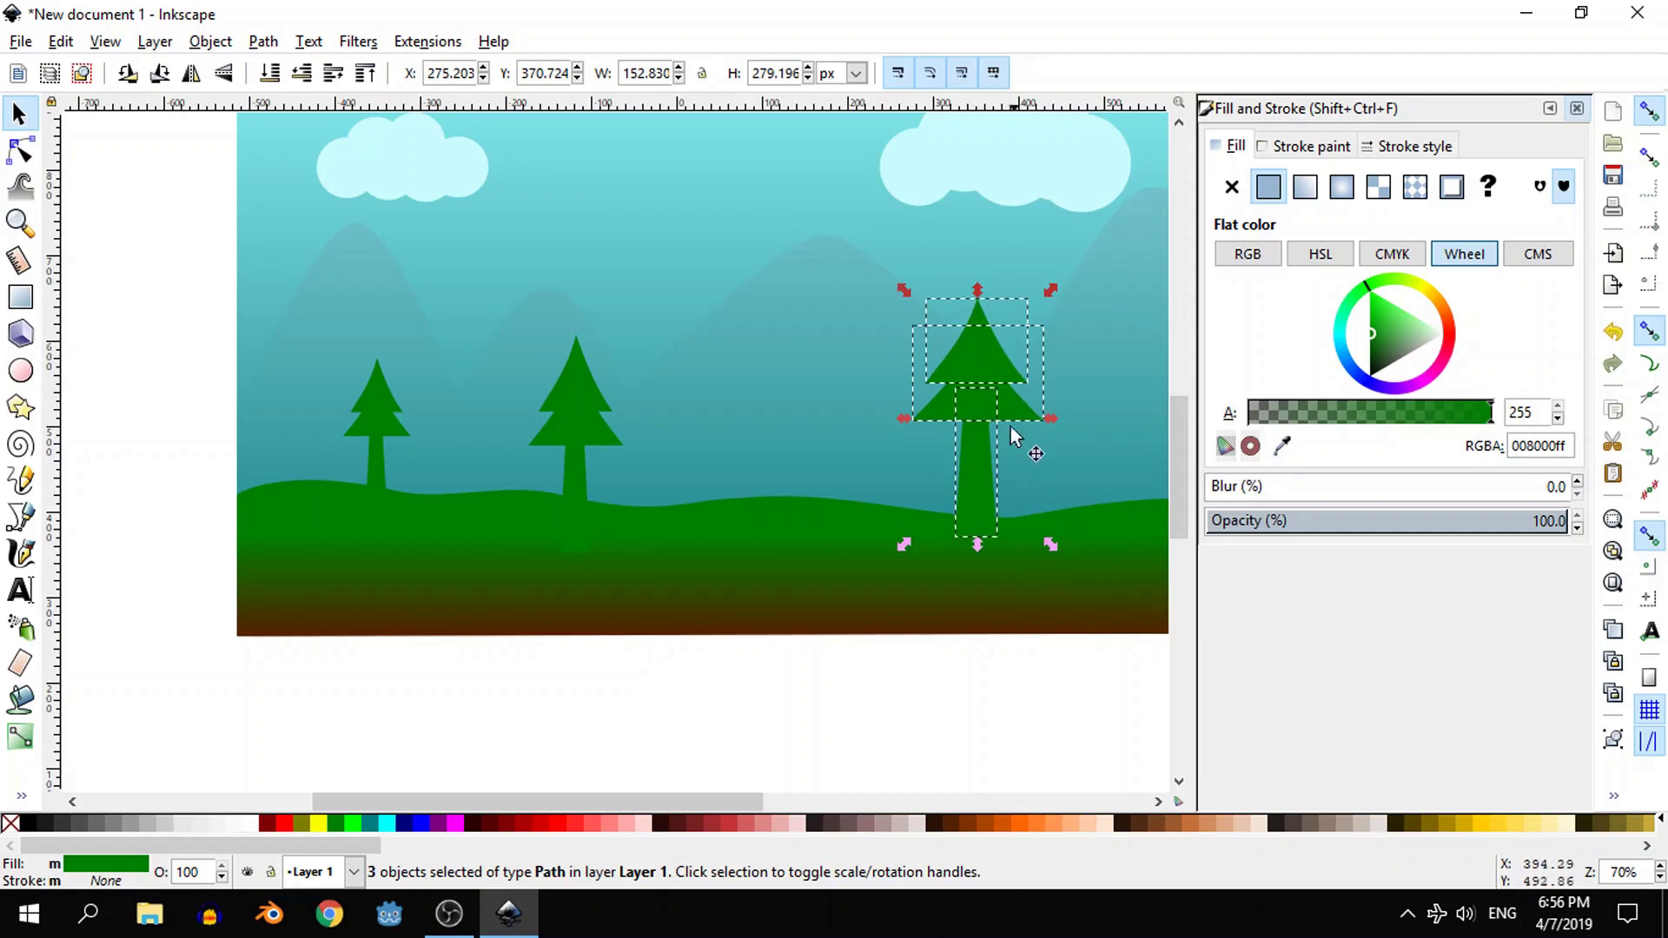
{"action": "left_click_drag", "start_coordinate": [972, 365], "coordinate": [1004, 387]}
{"action": "left_click", "coordinate": [1044, 678]}
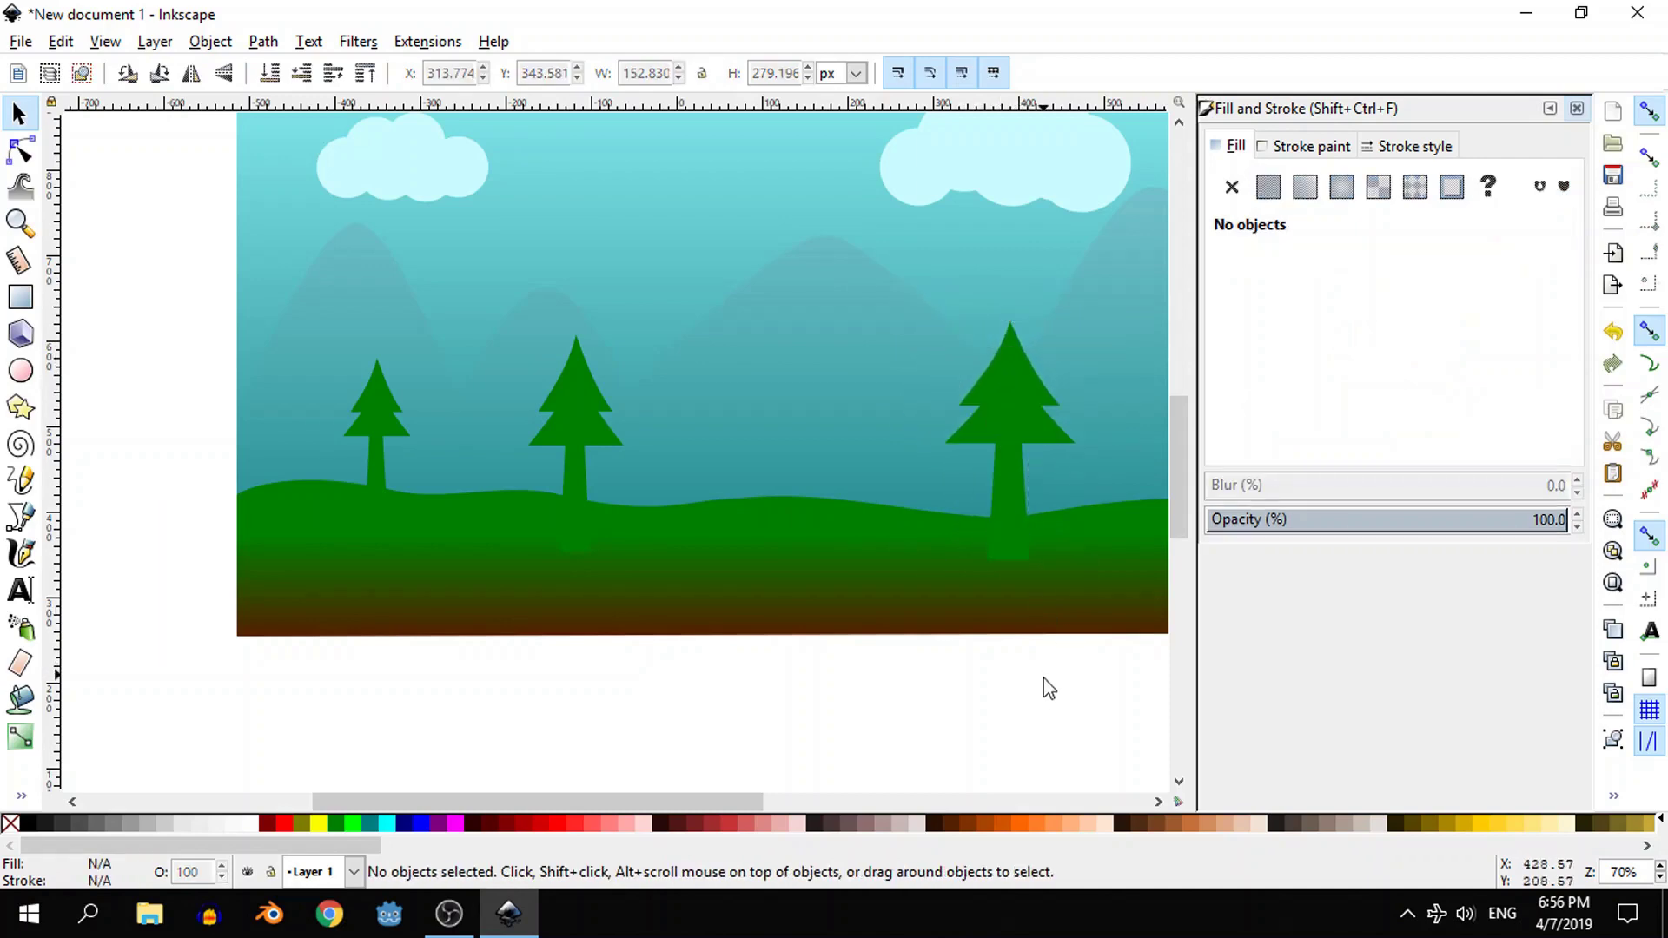
- Select all three parts of the third tree and raise it so its trunk base blends into the hill's green
{"action": "left_click", "coordinate": [1003, 548]}
{"action": "left_click", "coordinate": [1026, 399], "text": "shift"}
{"action": "left_click", "coordinate": [1025, 427], "text": "shift"}
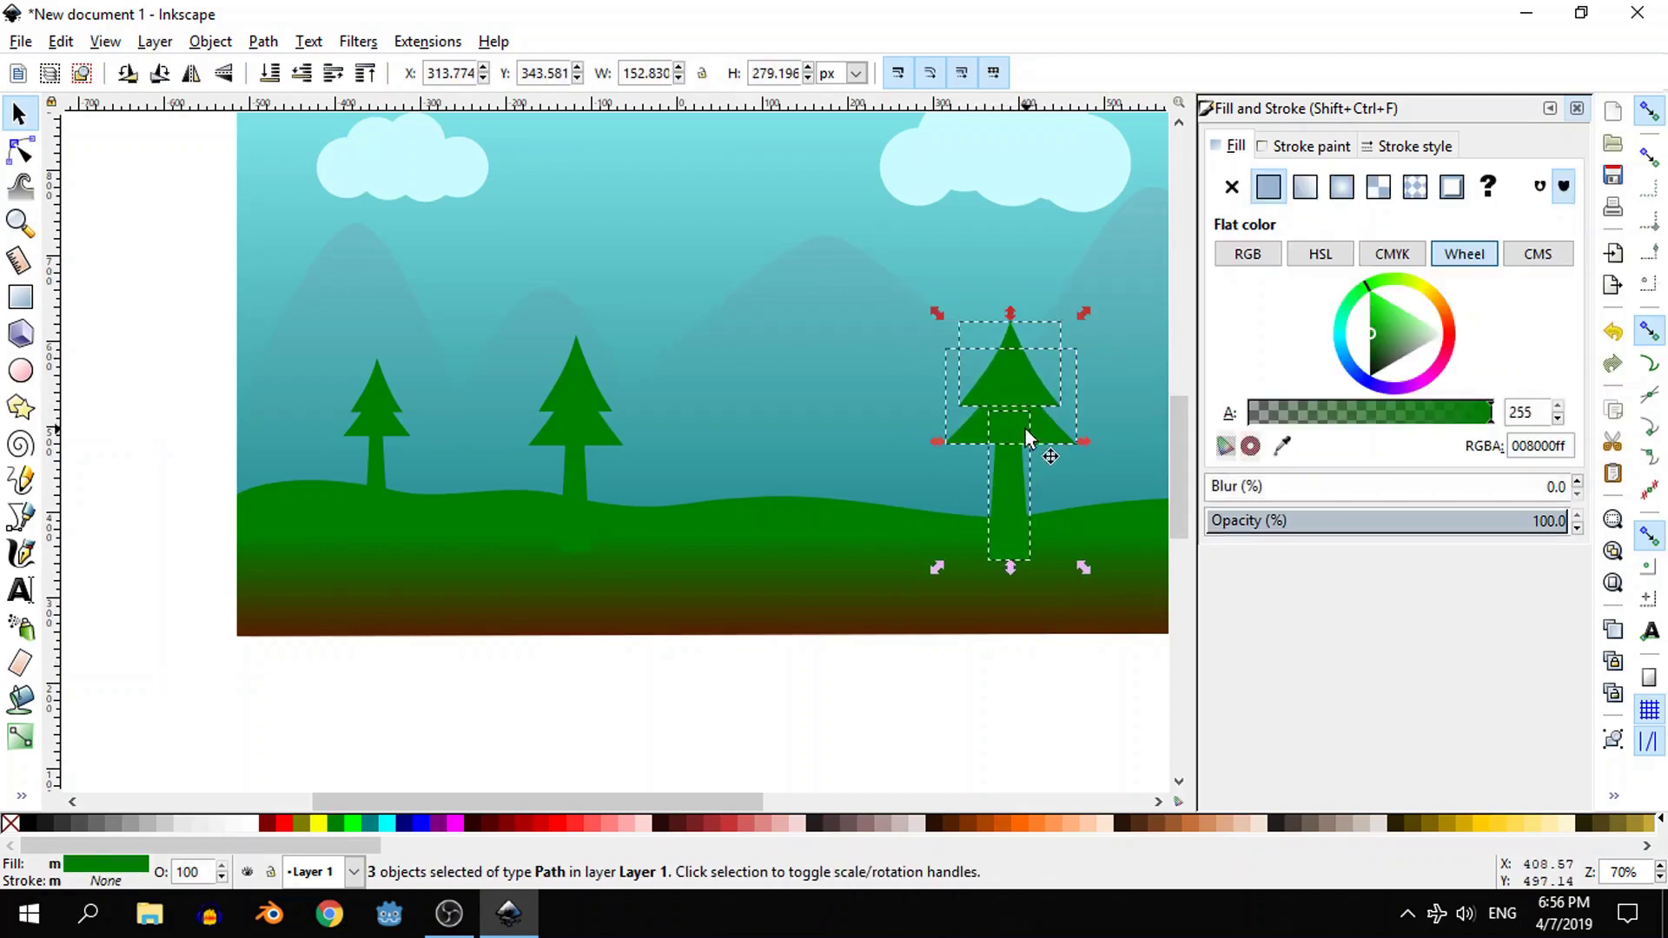
{"action": "left_click_drag", "start_coordinate": [1013, 536], "coordinate": [1013, 509]}
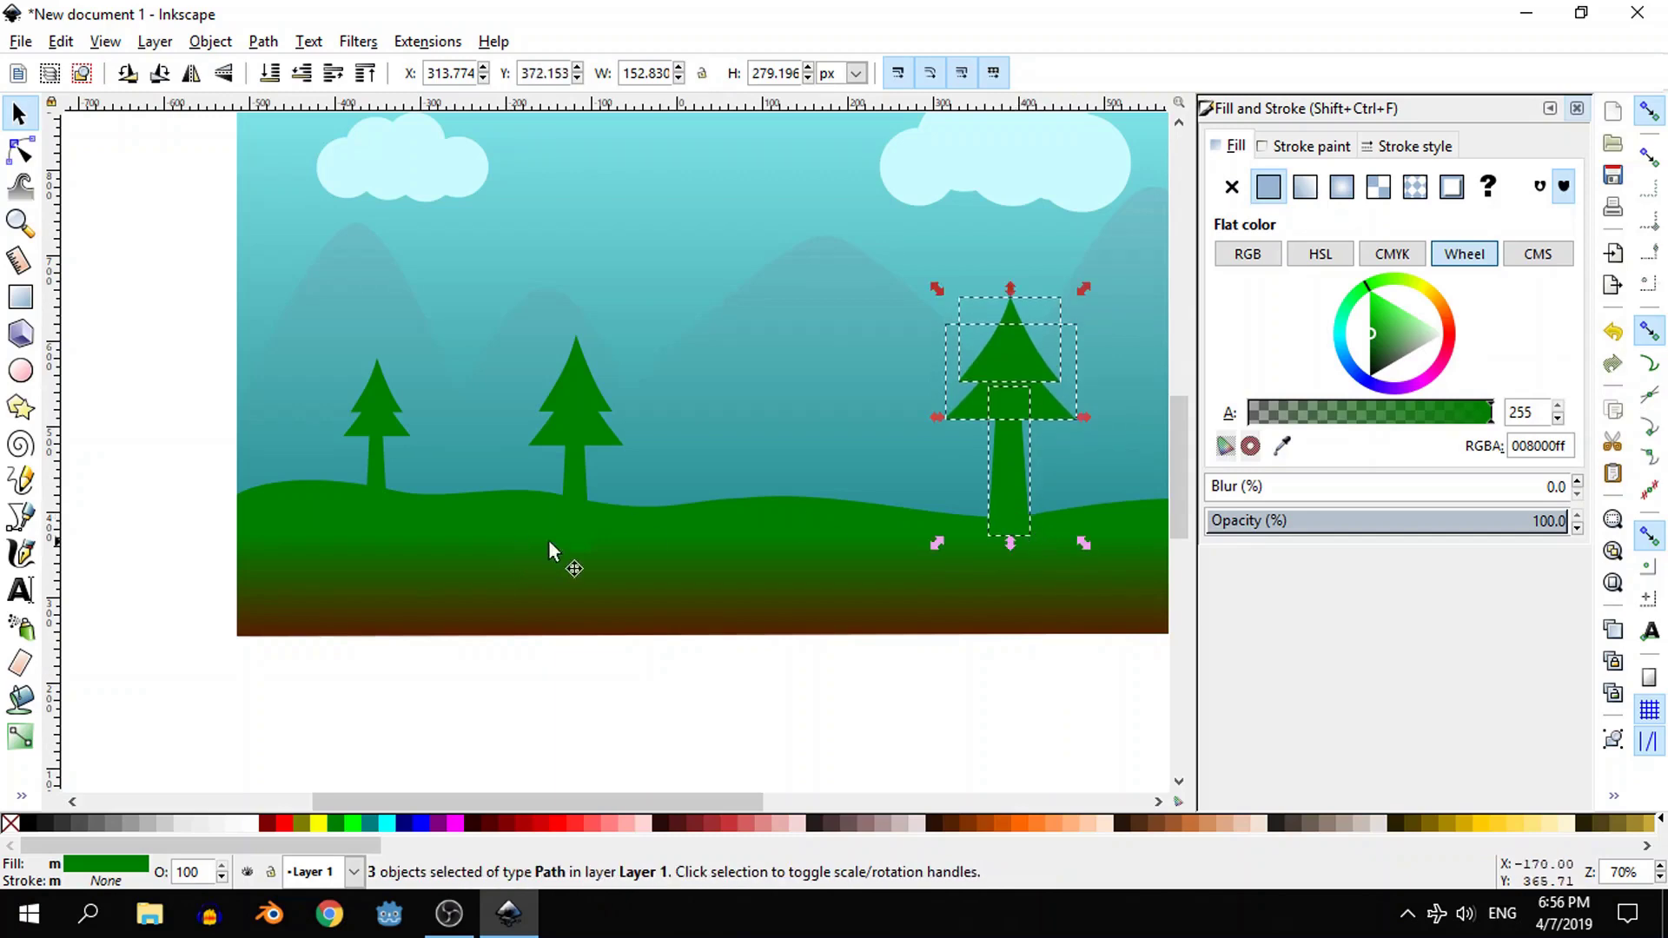
- Raise the whole second tree by 20 px so its trunk base sits within the hill's solid green
{"action": "left_click", "coordinate": [575, 523]}
{"action": "left_click", "coordinate": [596, 397], "text": "shift"}
{"action": "left_click", "coordinate": [606, 432], "text": "shift"}
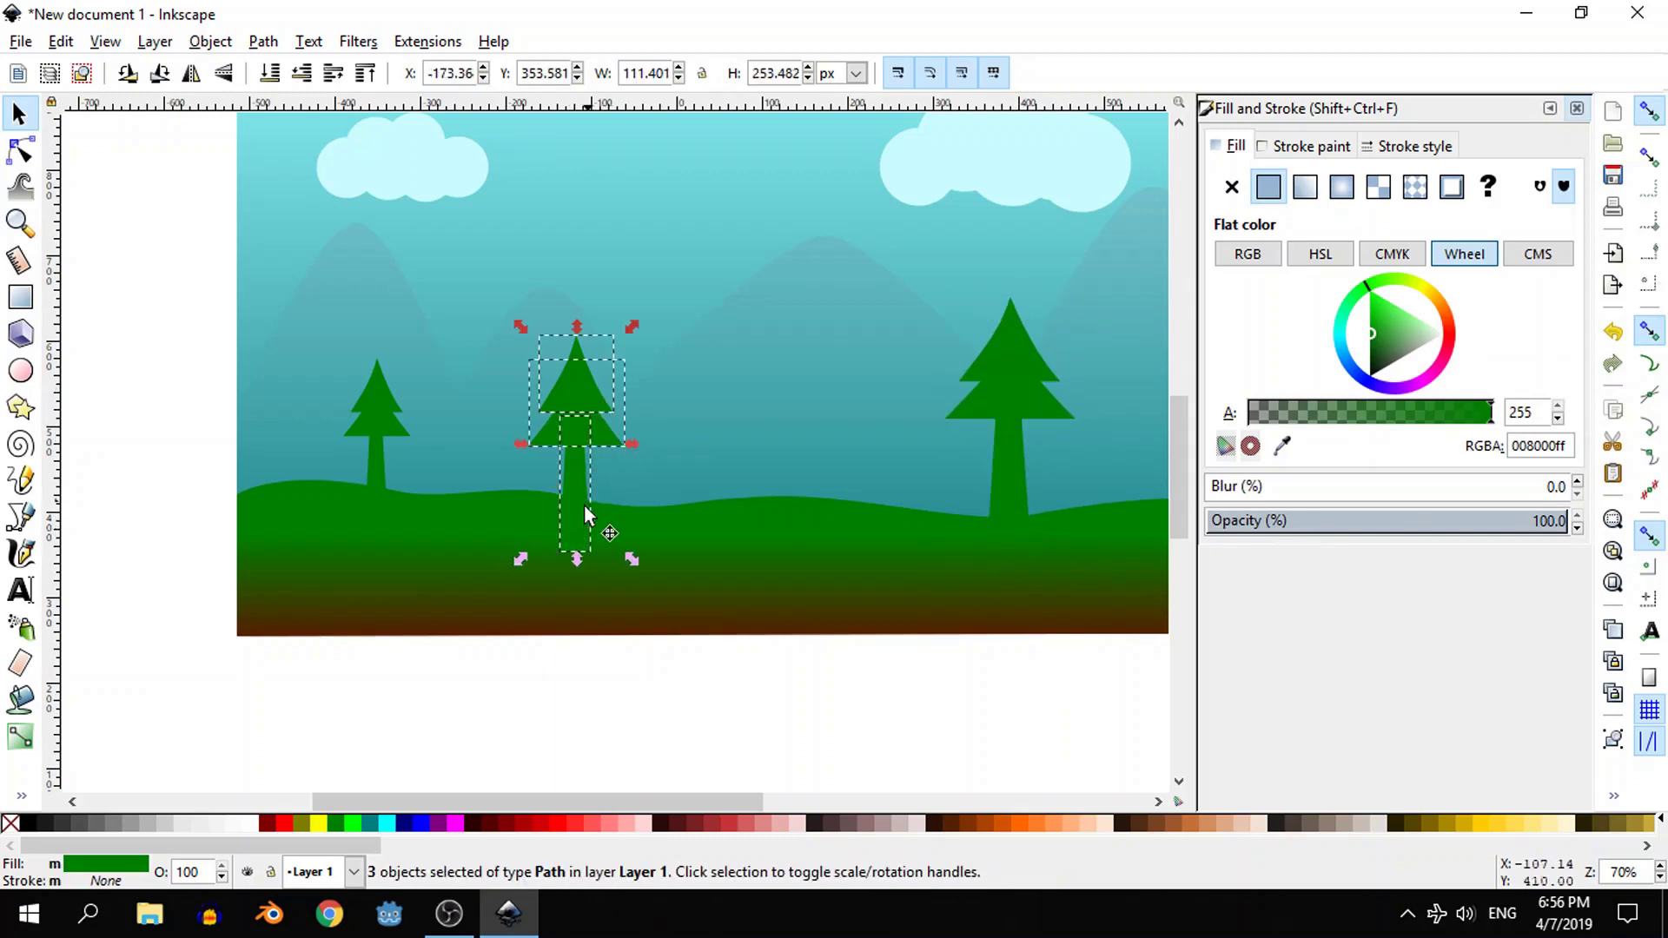
{"action": "left_click_drag", "start_coordinate": [583, 501], "coordinate": [581, 480]}
{"action": "left_click", "coordinate": [581, 479]}
{"action": "left_click", "coordinate": [679, 672]}
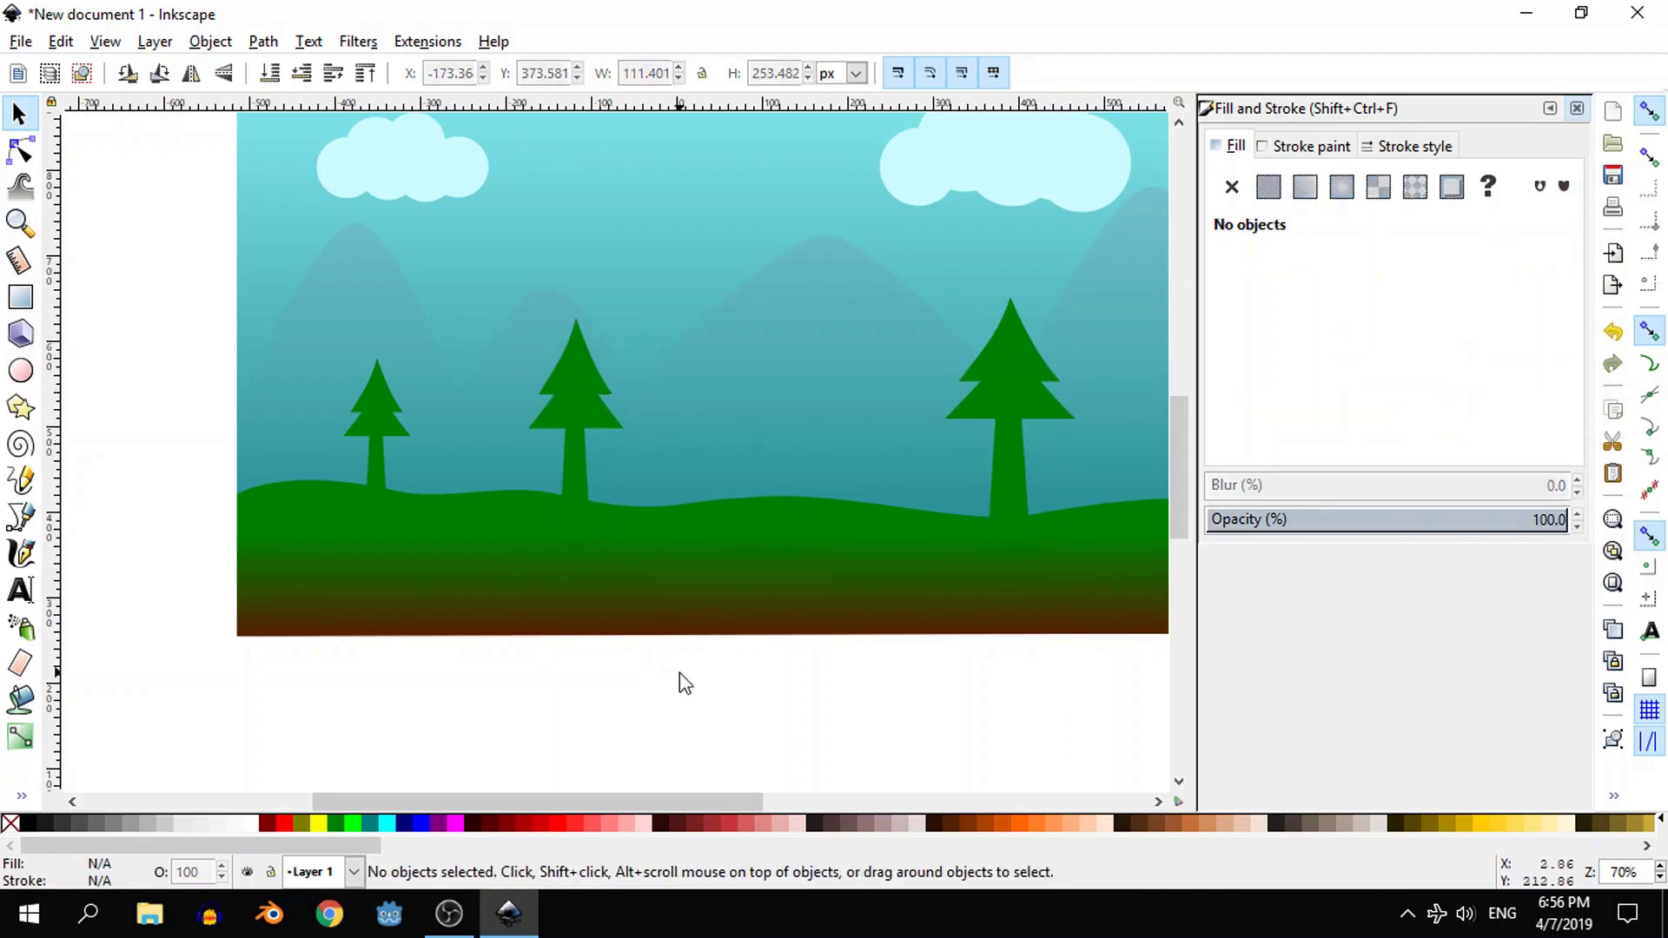
- Delete the large original tree standing outside the landscape
{"action": "scroll", "coordinate": [680, 673], "scroll_direction": "down", "scroll_amount": 2}
{"action": "scroll", "coordinate": [330, 548], "scroll_direction": "down", "scroll_amount": 3}
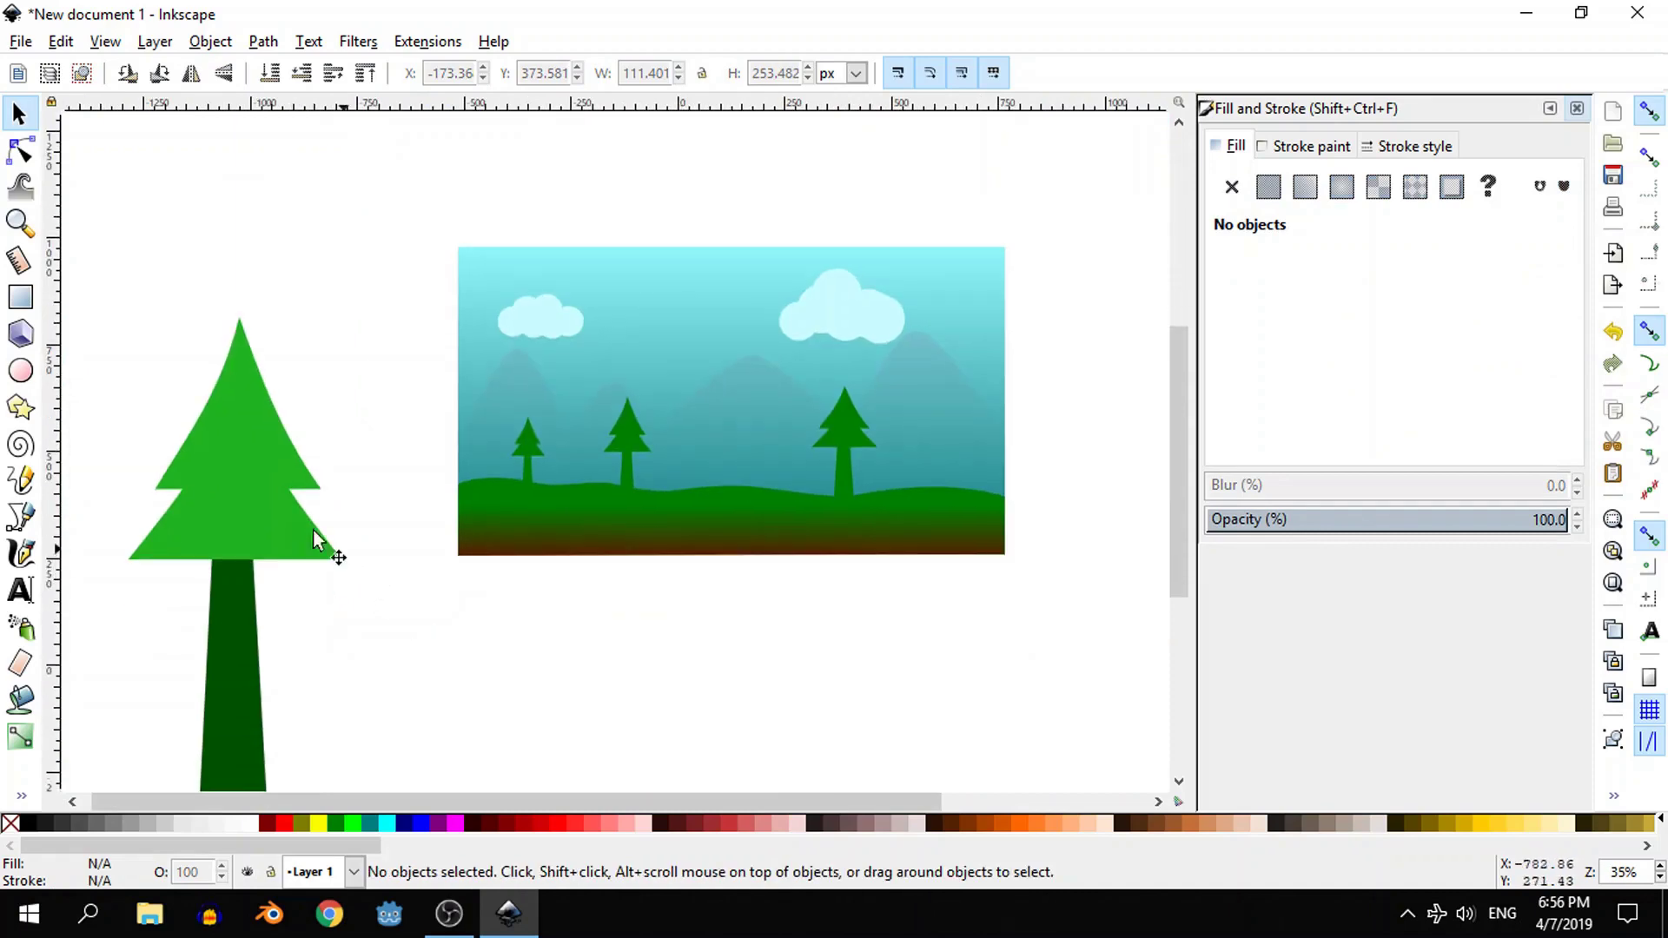
{"action": "left_click", "coordinate": [242, 521]}
{"action": "key", "text": "Delete"}
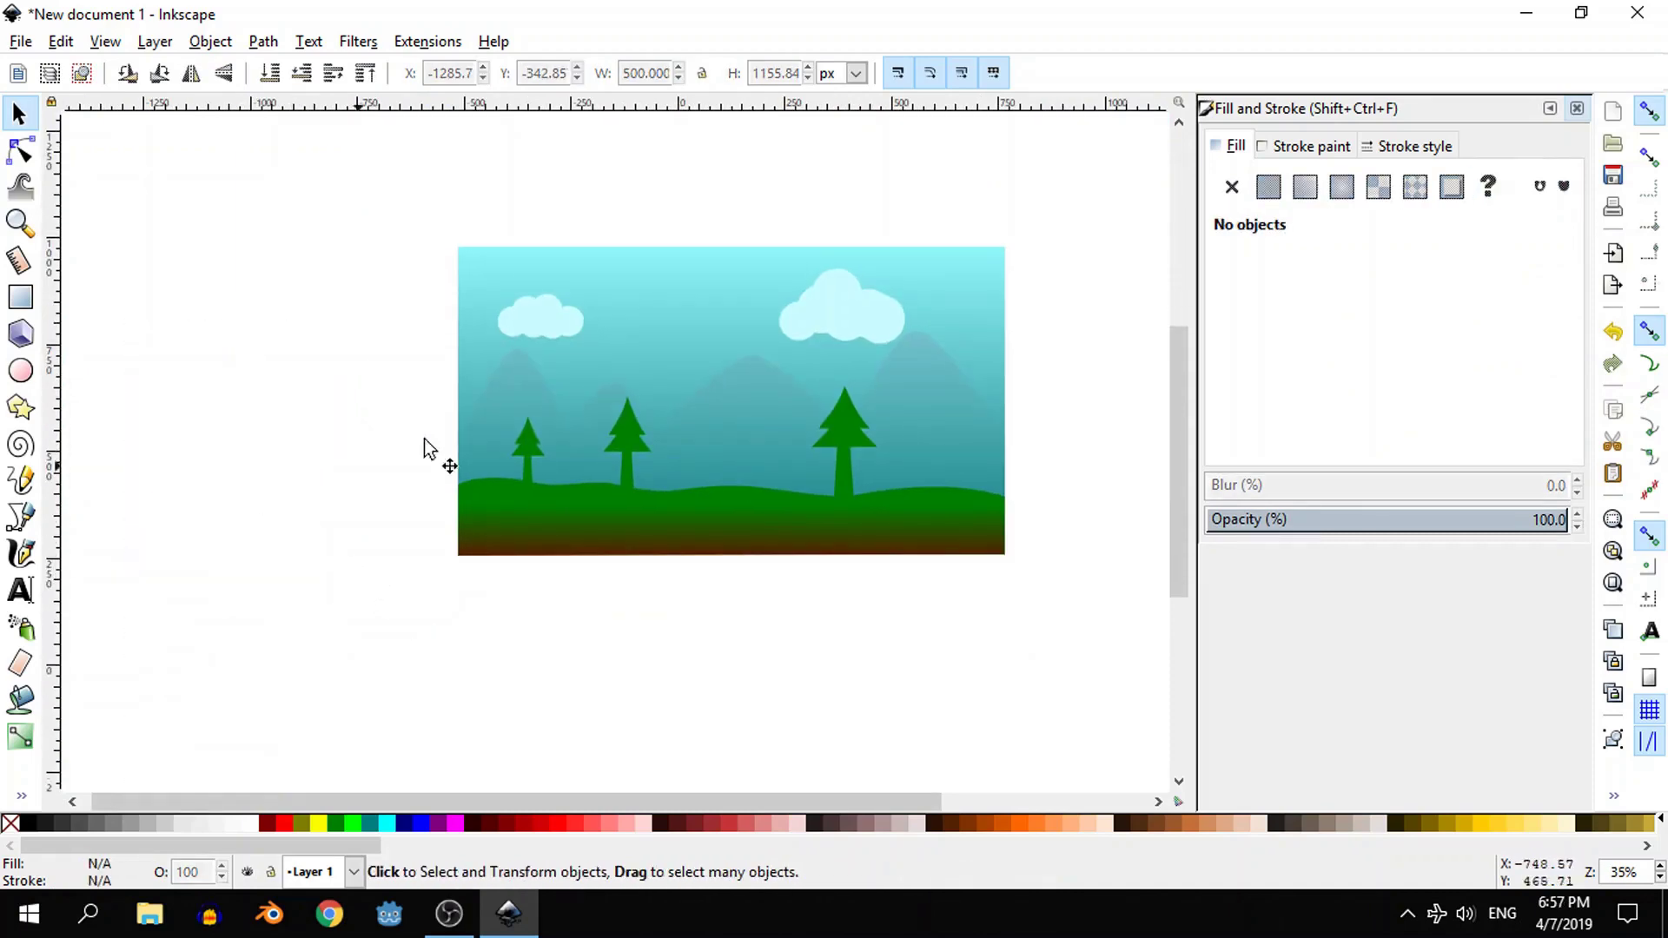
- Close the Fill and Stroke dialog to show the landscape on a wider canvas
{"action": "scroll", "coordinate": [965, 435], "scroll_direction": "up", "scroll_amount": 1}
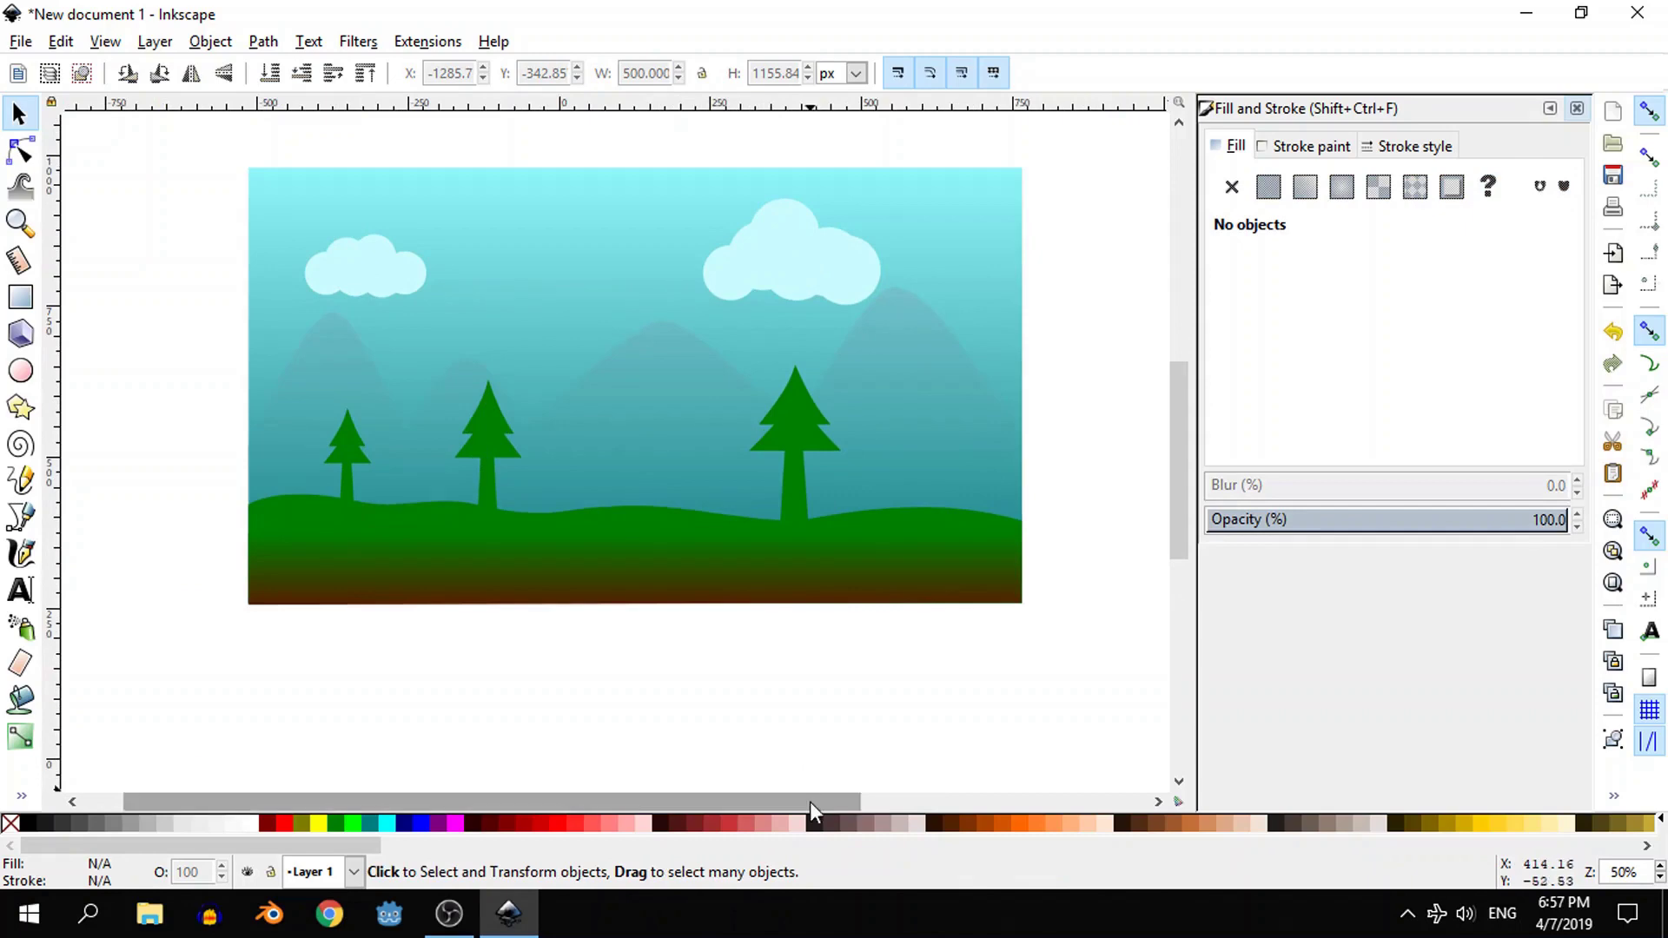
{"action": "left_click_drag", "start_coordinate": [813, 803], "coordinate": [828, 803]}
{"action": "scroll", "coordinate": [941, 536], "scroll_direction": "up", "scroll_amount": 3}
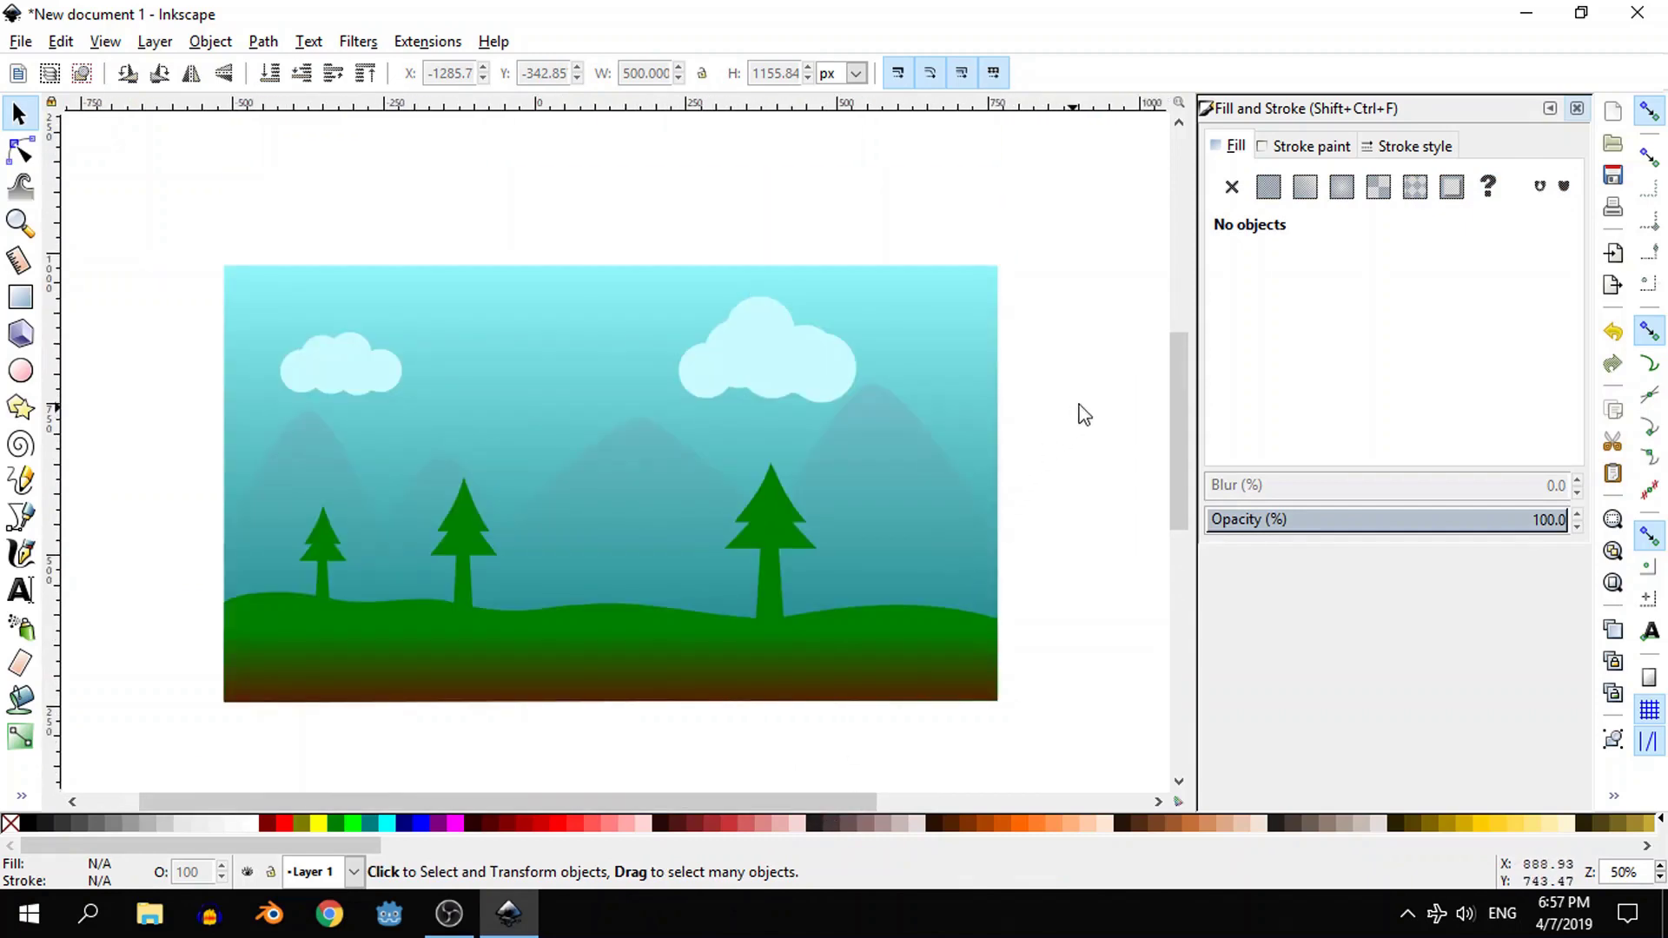
{"action": "left_click", "coordinate": [1576, 109]}
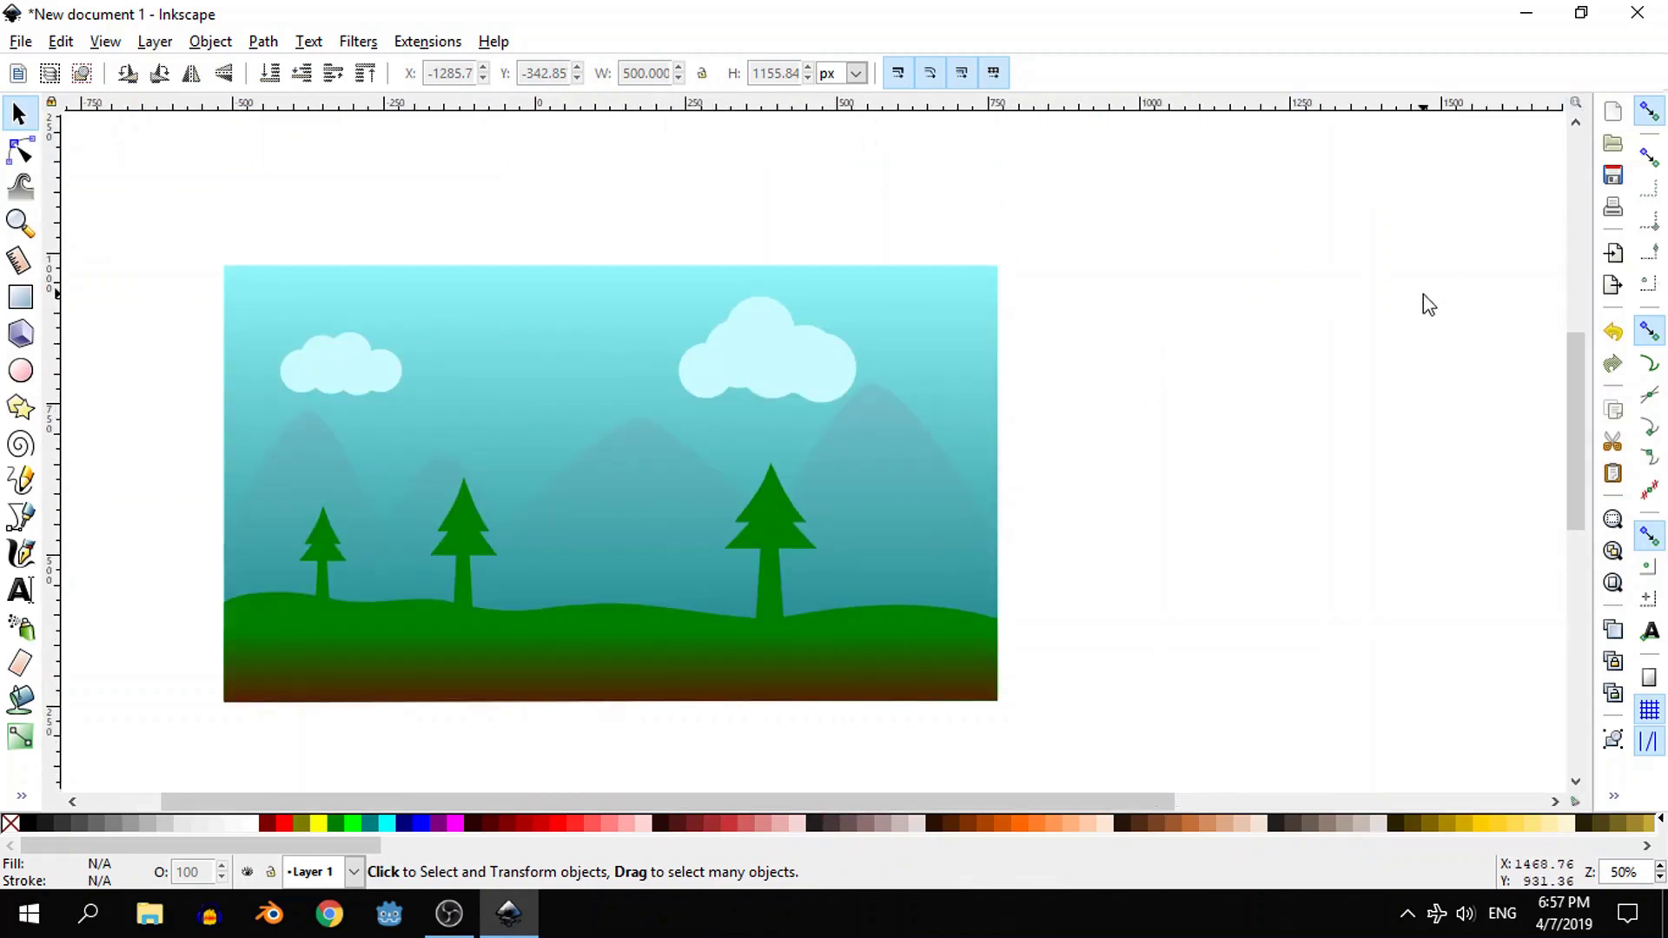